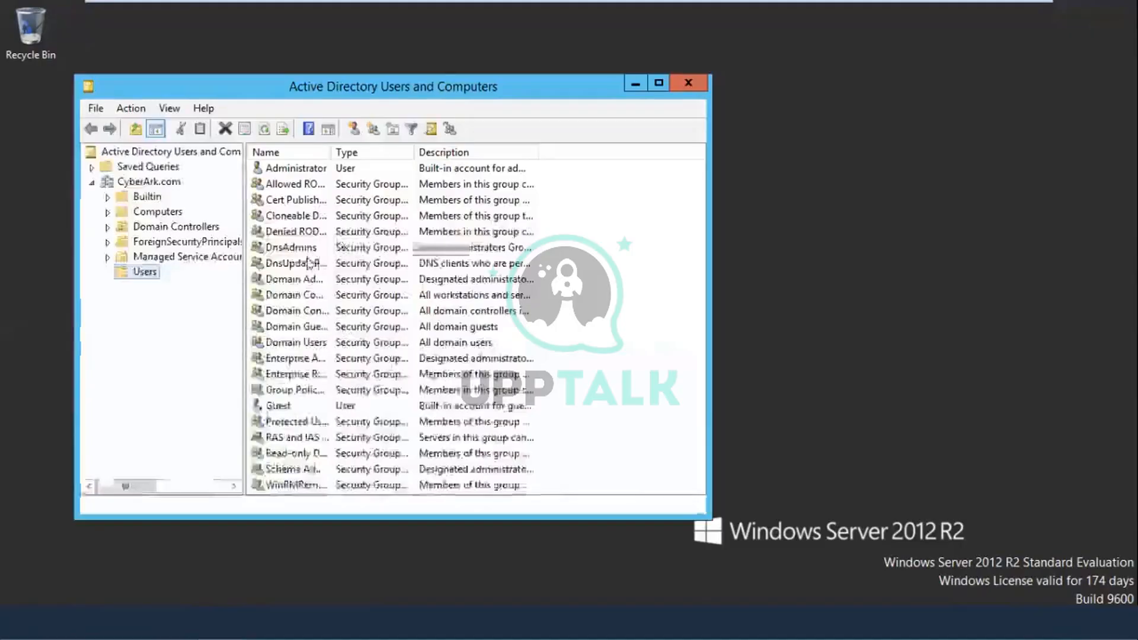
Step: Expand CyberArk.com, open its Users container, and maximize the Active Directory window
{"action": "left_click", "coordinate": [148, 182]}
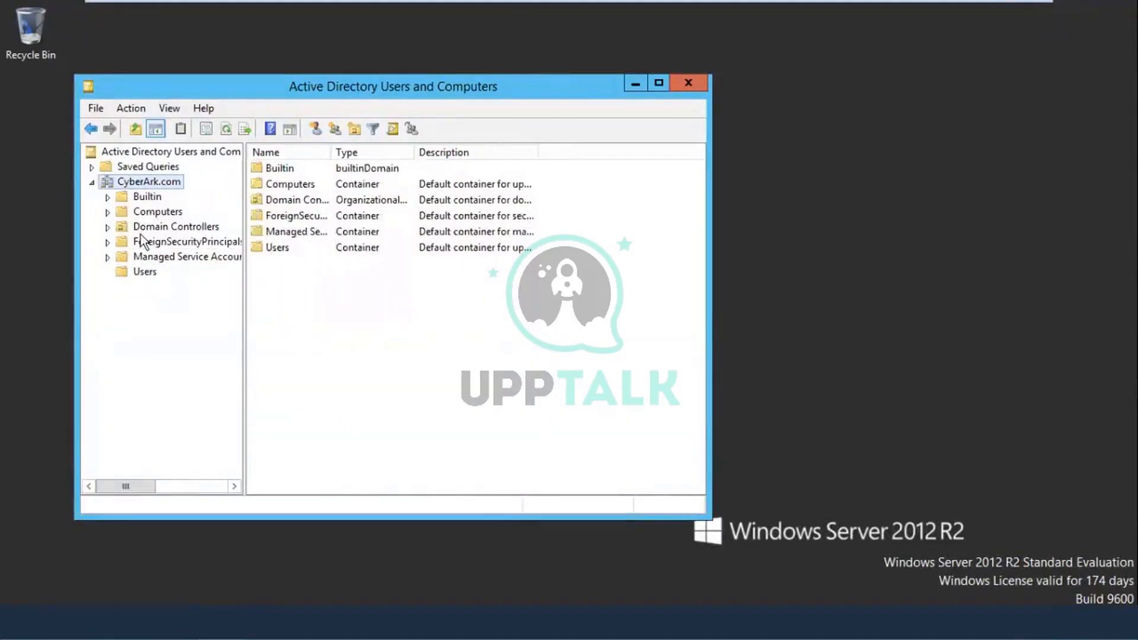
{"action": "left_click", "coordinate": [155, 270]}
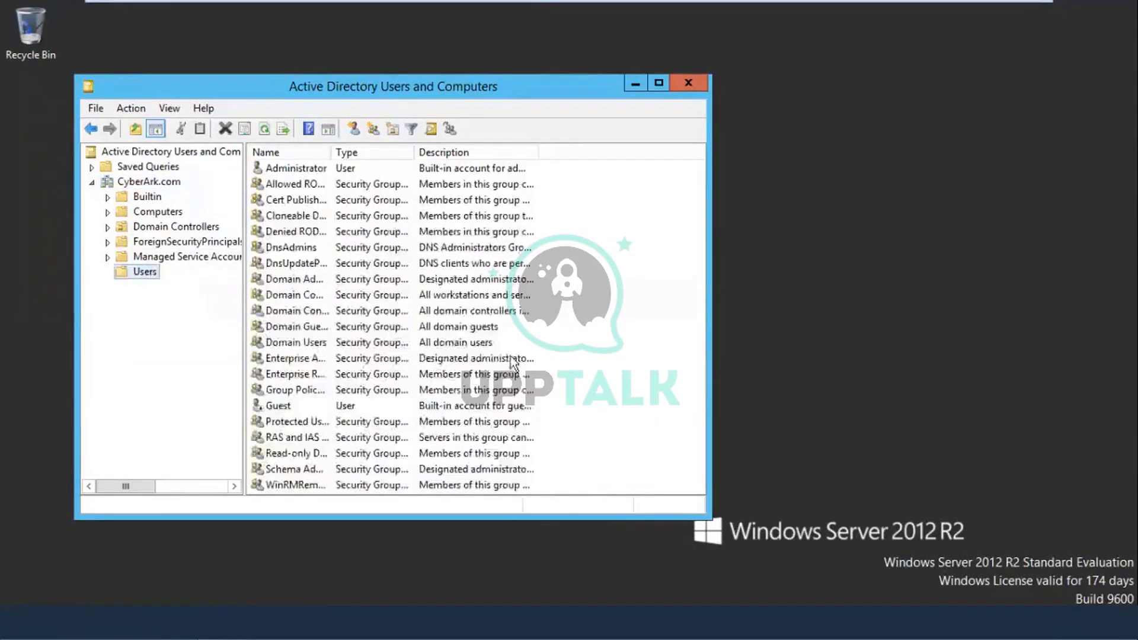
{"action": "left_click", "coordinate": [658, 83]}
{"action": "right_click", "coordinate": [538, 353]}
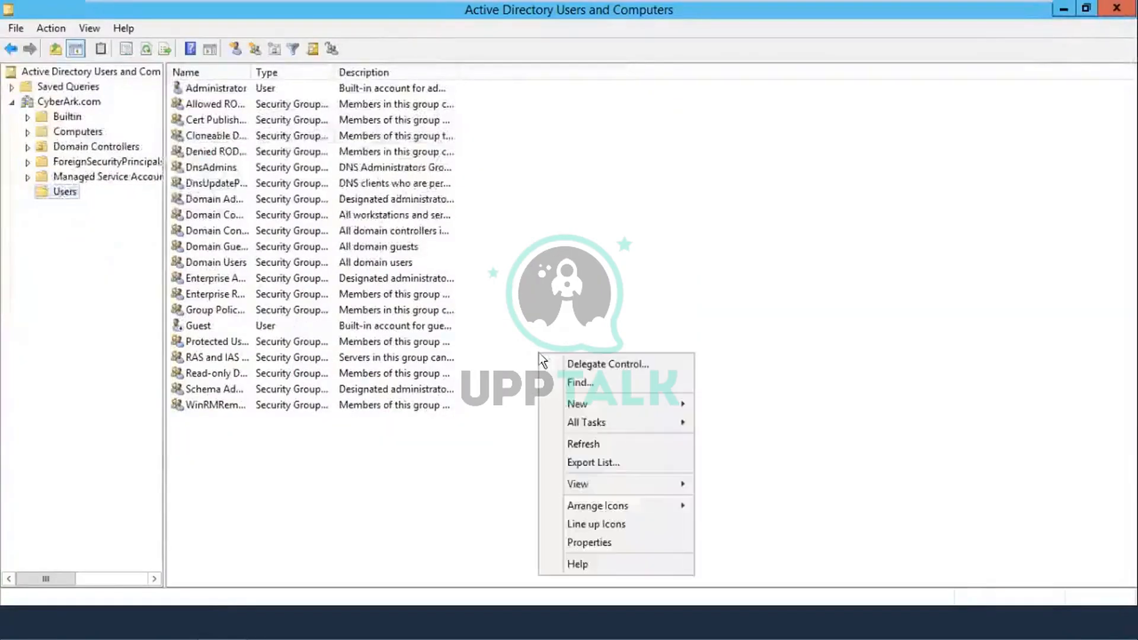
{"action": "mouse_move", "coordinate": [563, 398]}
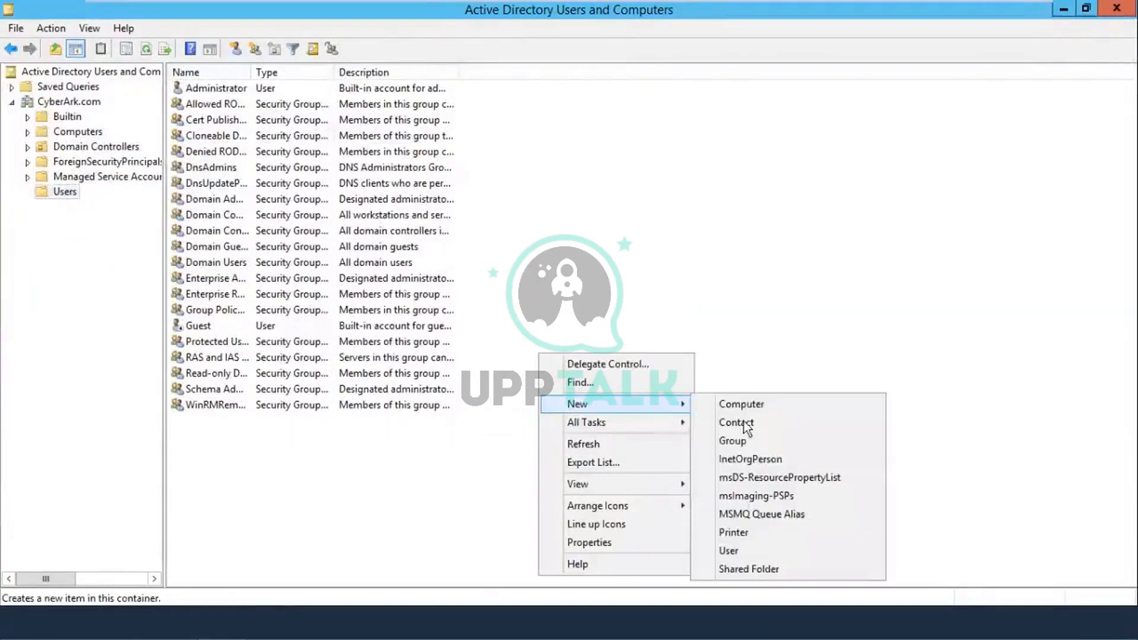
{"action": "left_click", "coordinate": [728, 543]}
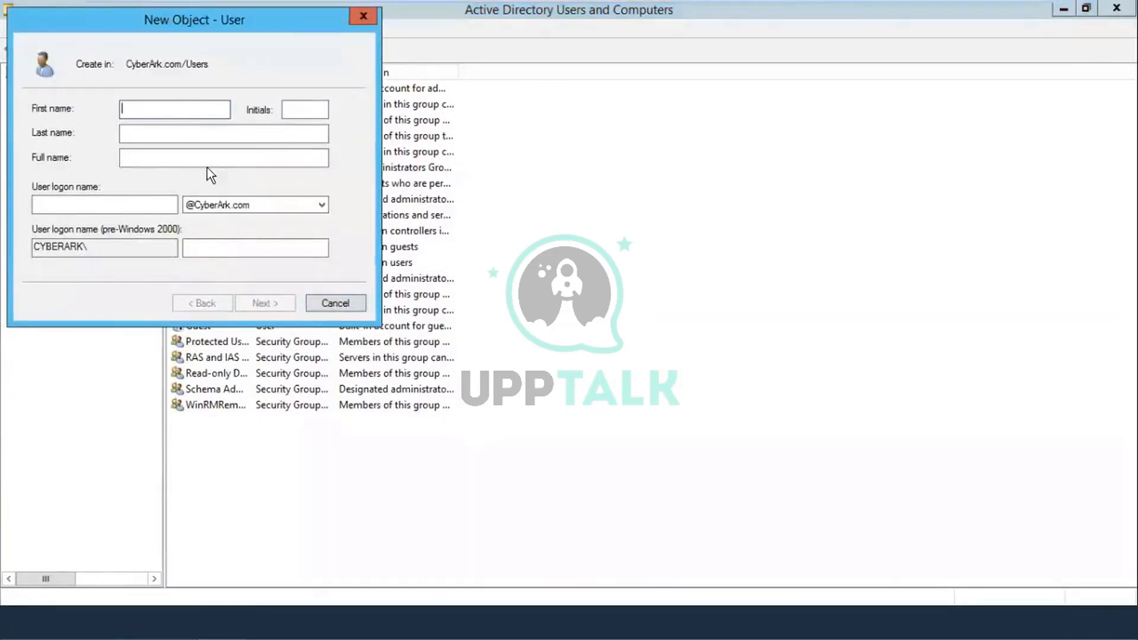
{"action": "type", "text": "VaultAdmin"}
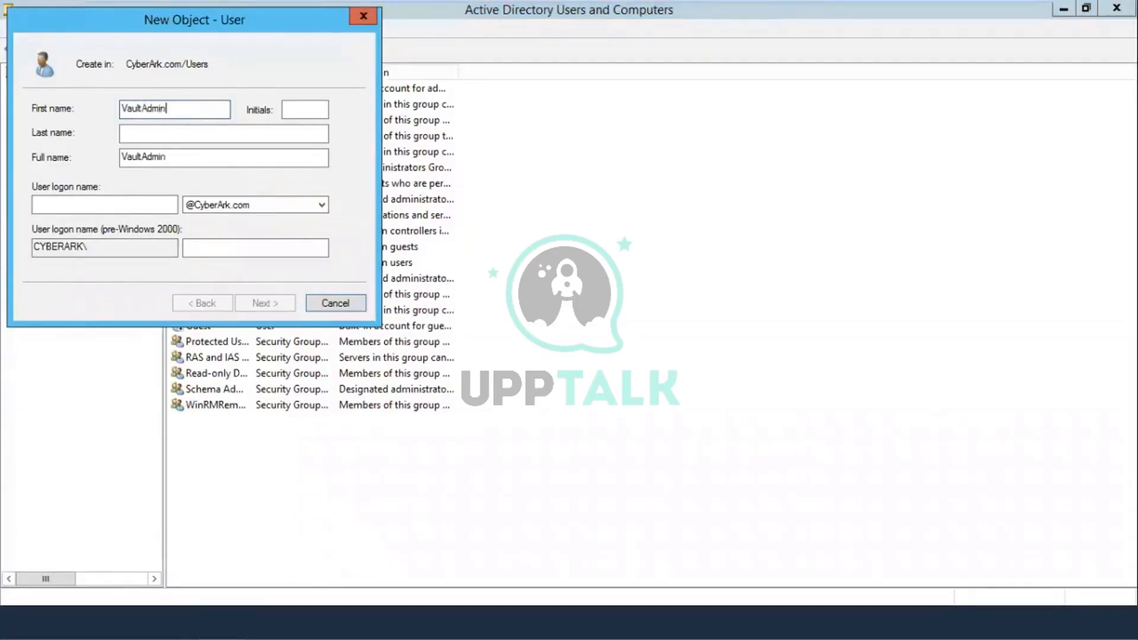
{"action": "type", "text": "1"}
{"action": "left_click_drag", "start_coordinate": [164, 112], "coordinate": [122, 110]}
{"action": "key", "text": "ctrl+c"}
{"action": "left_click", "coordinate": [166, 107]}
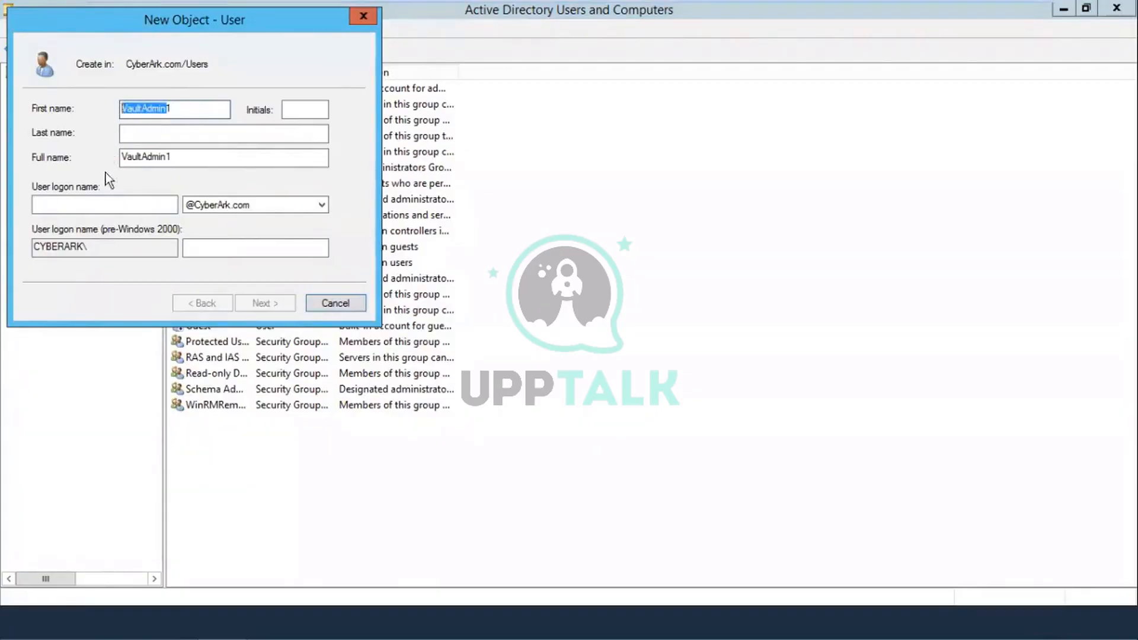
{"action": "left_click", "coordinate": [112, 202]}
{"action": "key", "text": "ctrl+v"}
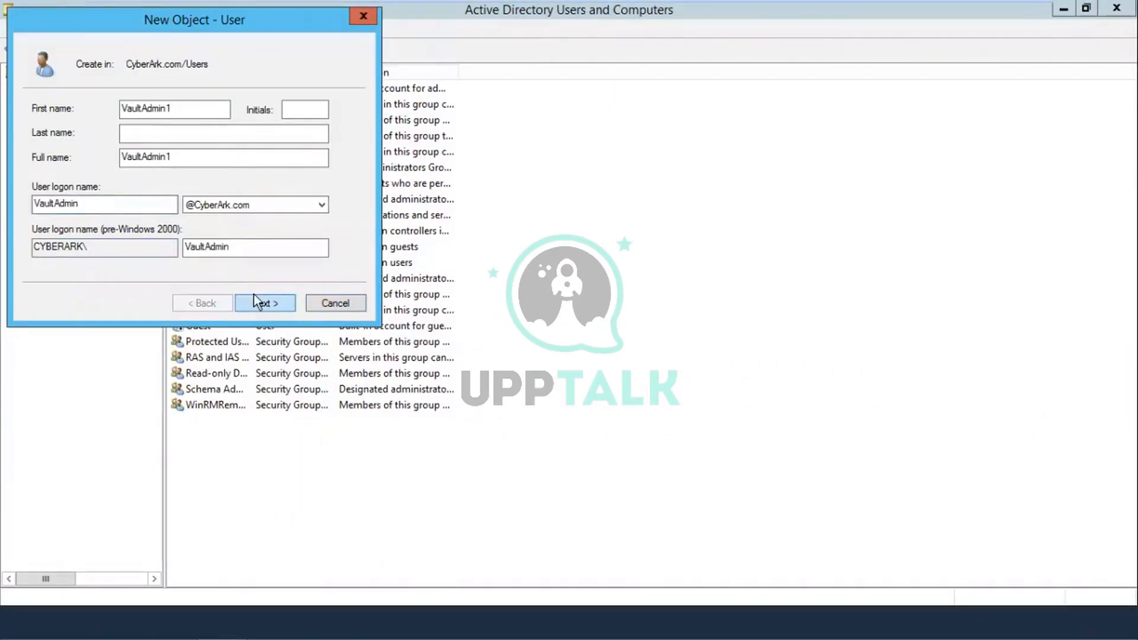
{"action": "type", "text": "1"}
Step: Turn off 'User must change password at next logon', enter and confirm a password, and try to finish
{"action": "left_click", "coordinate": [269, 303]}
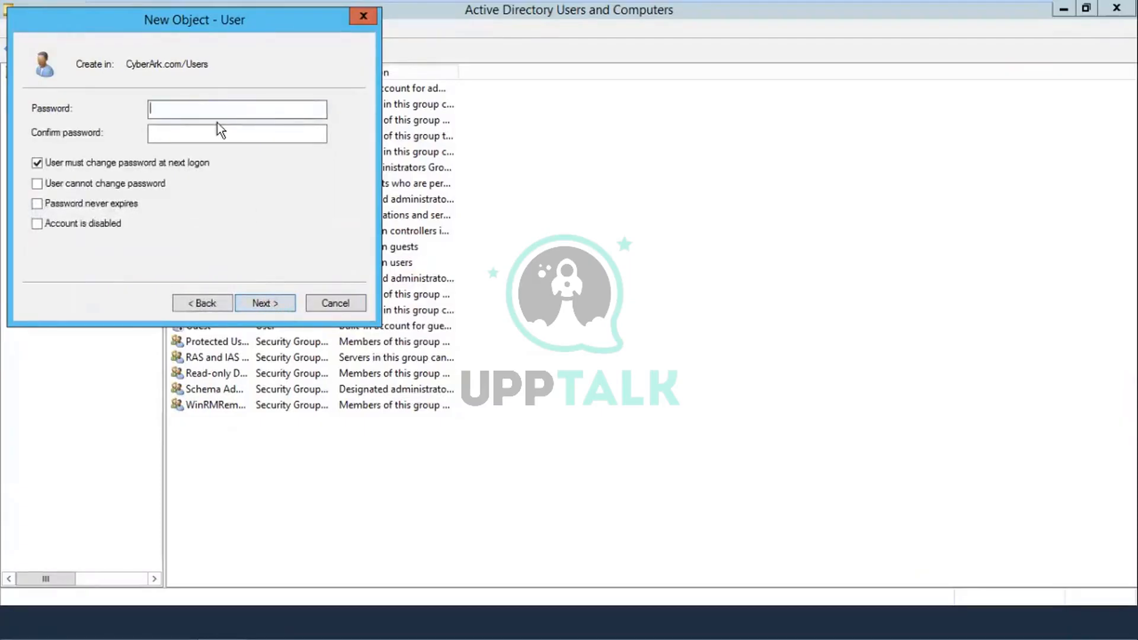
{"action": "left_click", "coordinate": [37, 164]}
{"action": "left_click", "coordinate": [197, 114]}
{"action": "type", "text": "*****"}
{"action": "key", "text": "BackSpace"}
{"action": "key", "text": "BackSpace"}
{"action": "key", "text": "BackSpace"}
{"action": "key", "text": "BackSpace"}
{"action": "key", "text": "BackSpace"}
{"action": "type", "text": "*********"}
{"action": "left_click", "coordinate": [195, 134]}
{"action": "type", "text": "*******"}
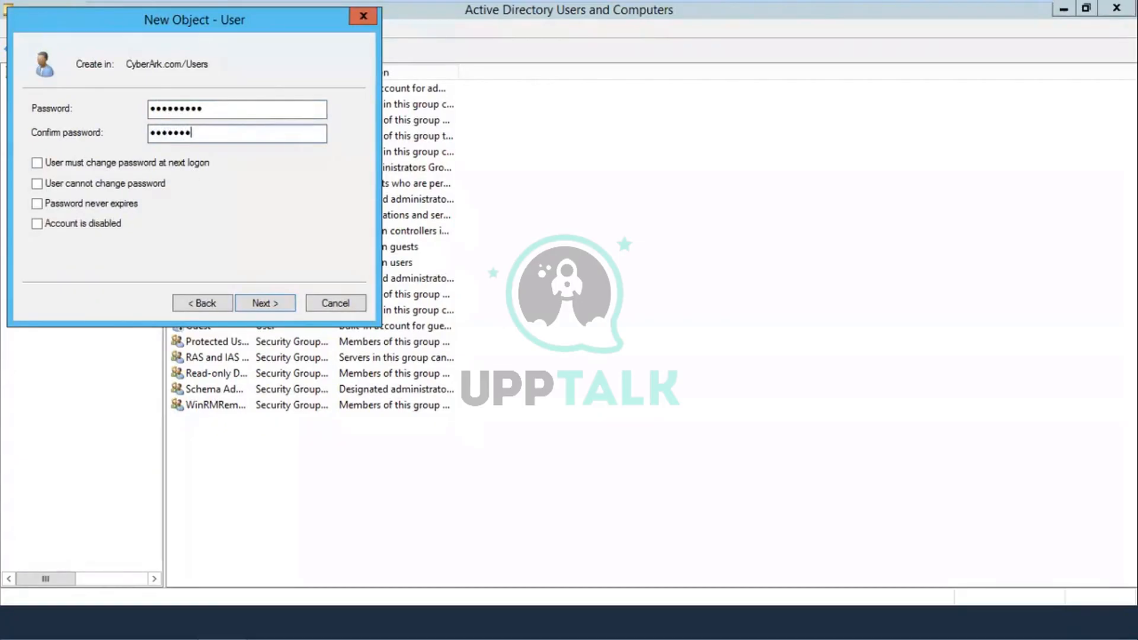
{"action": "type", "text": "**"}
{"action": "left_click", "coordinate": [255, 301]}
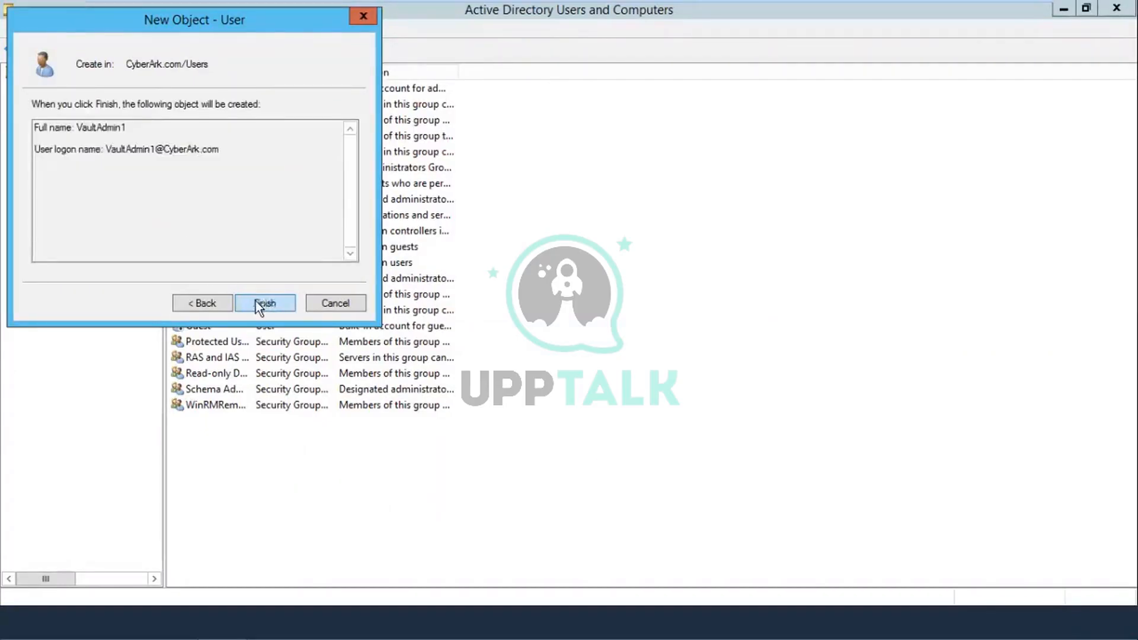
{"action": "left_click", "coordinate": [257, 303]}
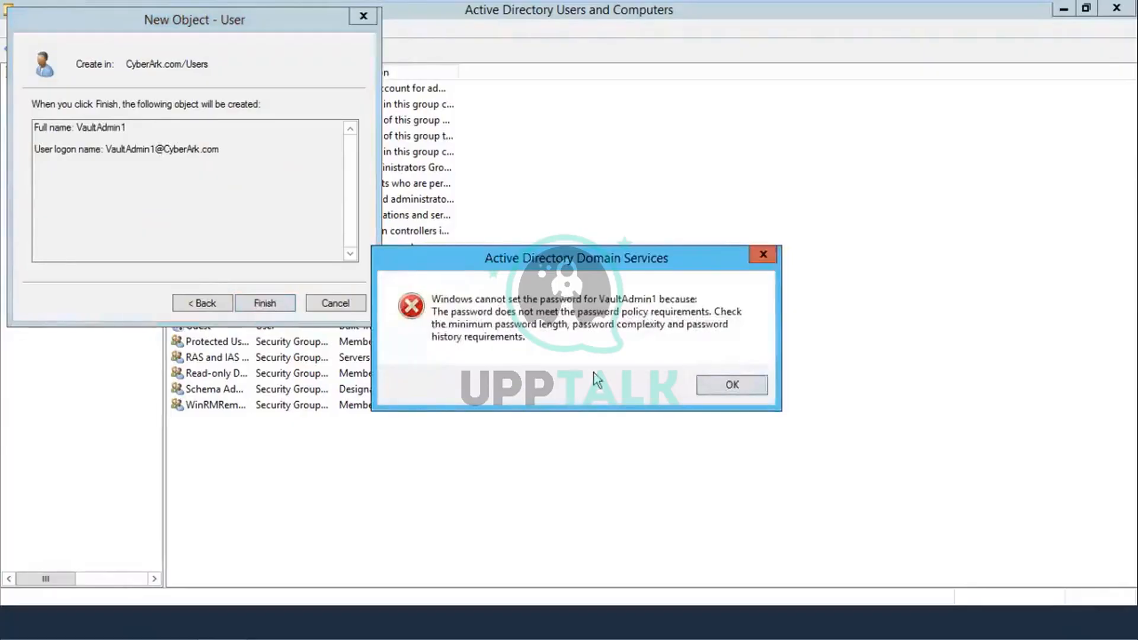
Step: After the password policy error, enter and confirm a compliant password and finish creating VaultAdmin1
{"action": "left_click", "coordinate": [720, 386]}
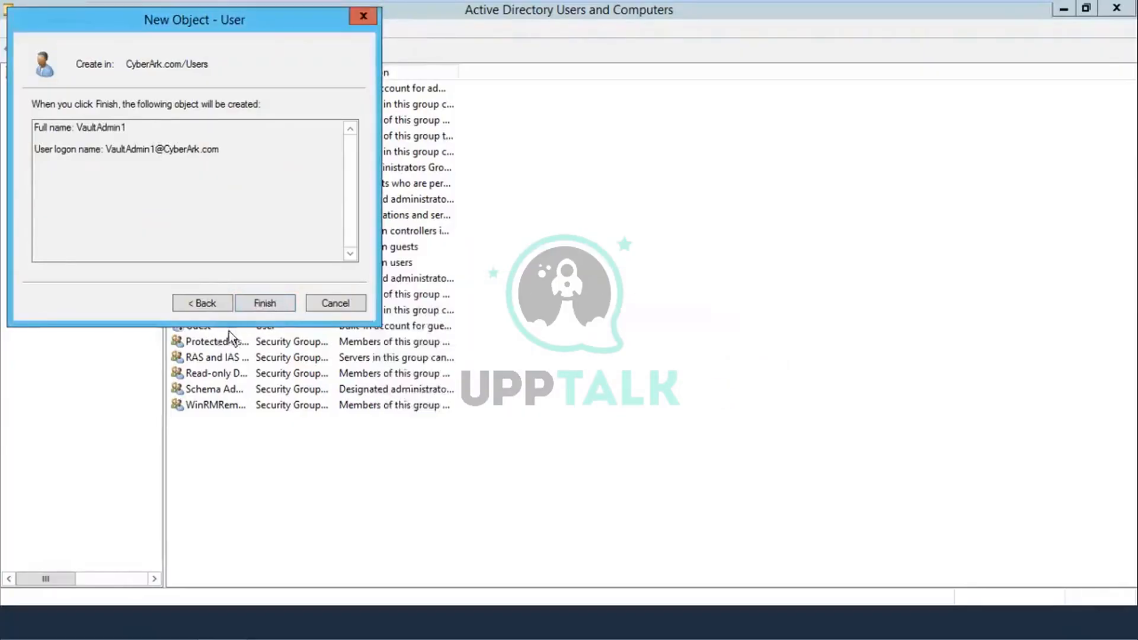
{"action": "left_click", "coordinate": [190, 304]}
{"action": "key", "text": "BackSpace"}
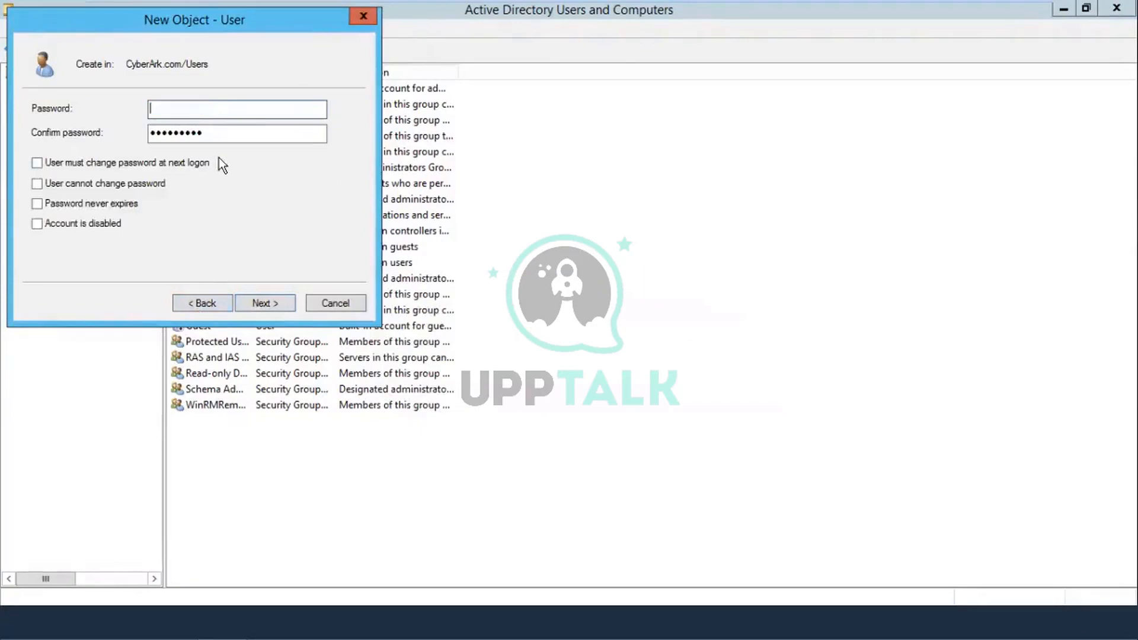
{"action": "type", "text": "•••••"}
{"action": "key", "text": "BackSpace"}
{"action": "key", "text": "BackSpace"}
{"action": "key", "text": "BackSpace"}
{"action": "key", "text": "BackSpace"}
{"action": "key", "text": "BackSpace"}
{"action": "type", "text": "••••••"}
{"action": "type", "text": "••"}
{"action": "key", "text": "BackSpace"}
{"action": "key", "text": "BackSpace"}
{"action": "key", "text": "BackSpace"}
{"action": "key", "text": "BackSpace"}
{"action": "key", "text": "BackSpace"}
{"action": "key", "text": "BackSpace"}
{"action": "key", "text": "BackSpace"}
{"action": "key", "text": "BackSpace"}
{"action": "type", "text": "•••••••••"}
{"action": "key", "text": "Tab"}
{"action": "type", "text": "•••••"}
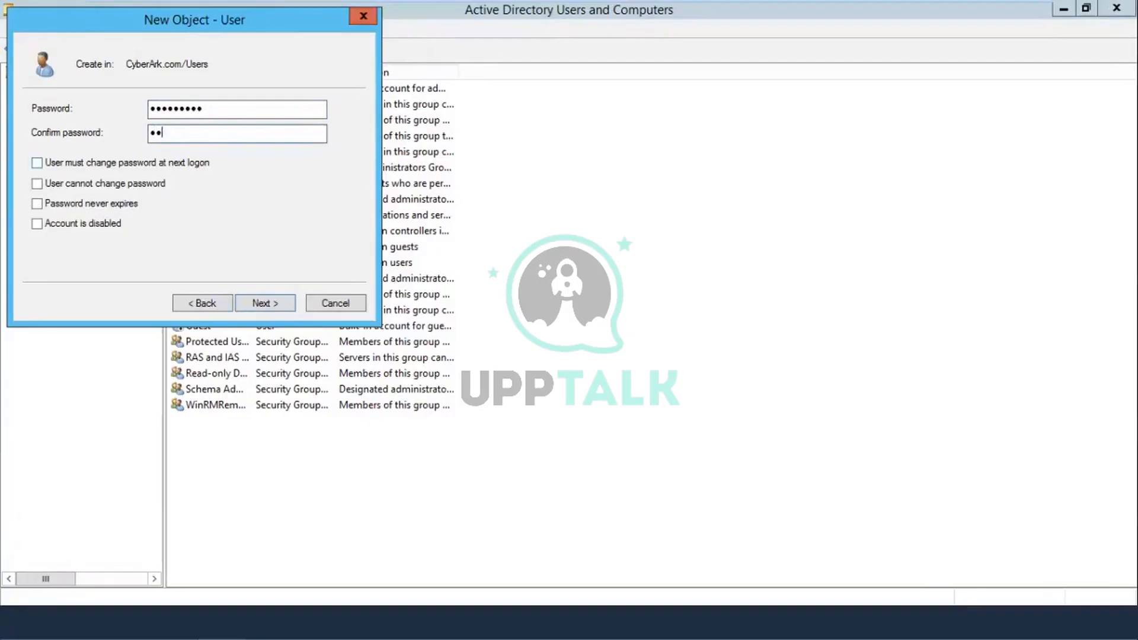
{"action": "type", "text": "••••"}
{"action": "left_click", "coordinate": [254, 300]}
{"action": "left_click", "coordinate": [253, 300]}
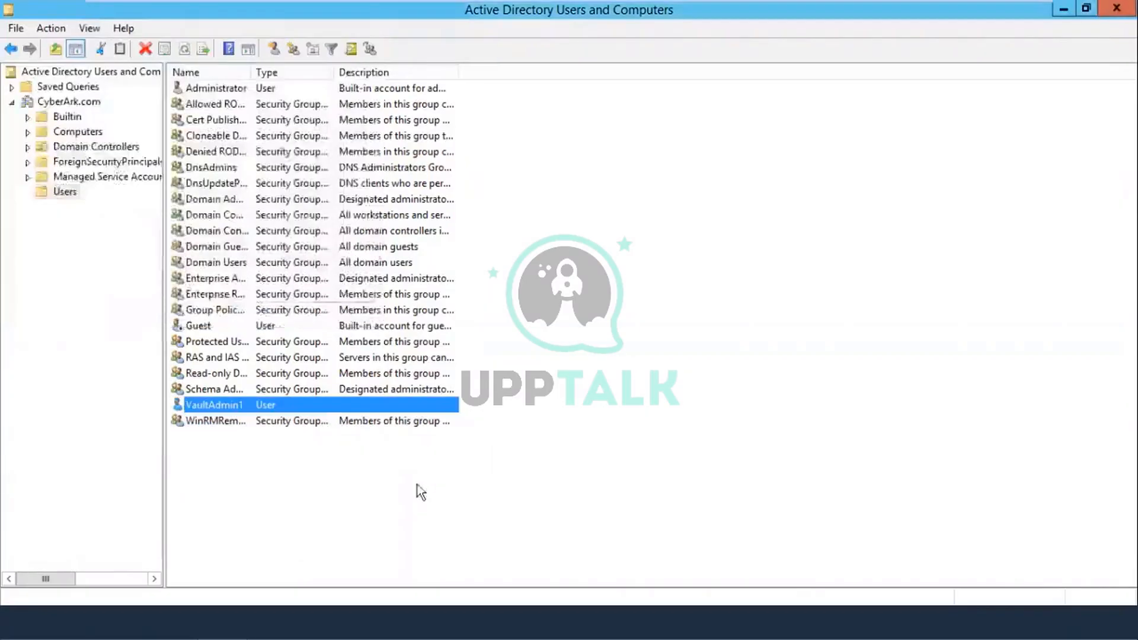
Step: Start a new user named AuditorVault1 with logon name AuditorVault1
{"action": "left_click", "coordinate": [513, 451]}
{"action": "right_click", "coordinate": [512, 445]}
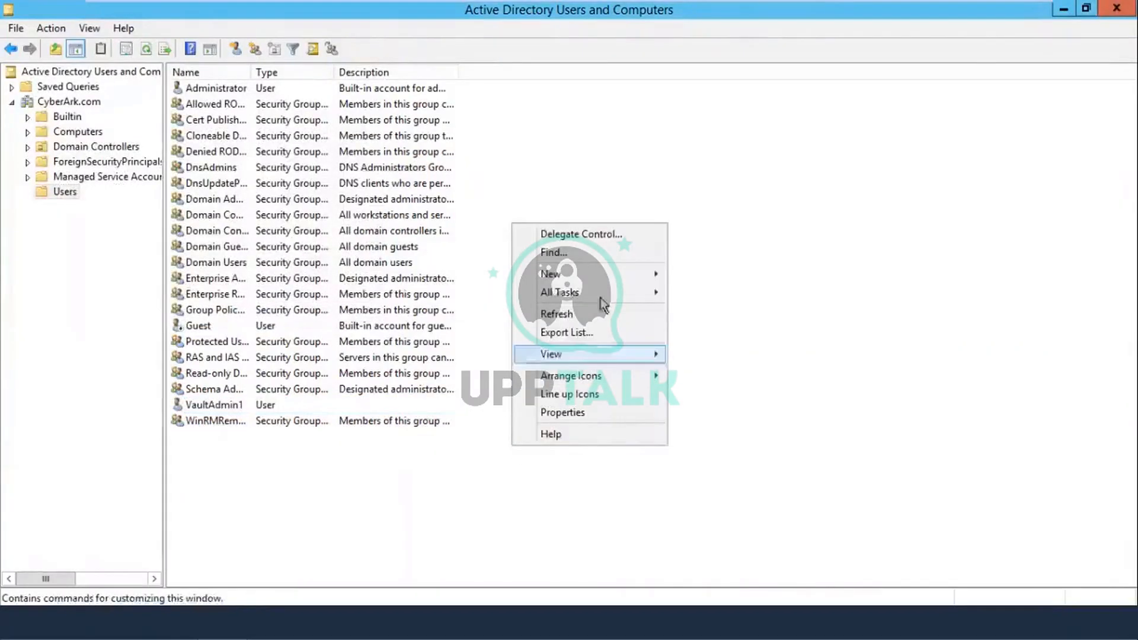
{"action": "mouse_move", "coordinate": [620, 272]}
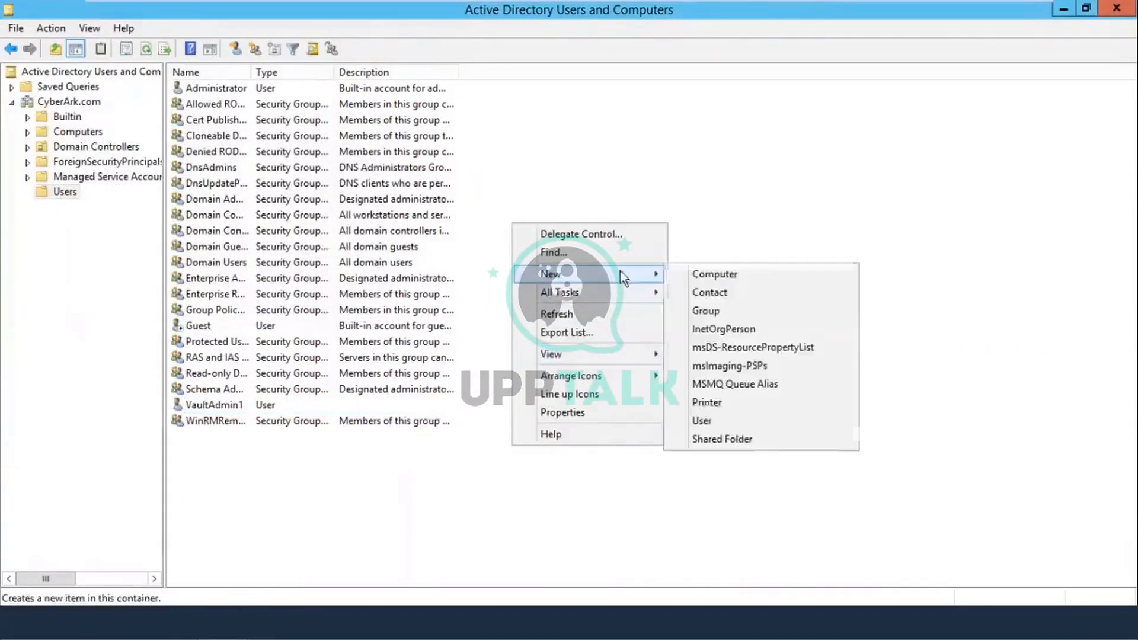
{"action": "left_click", "coordinate": [702, 421]}
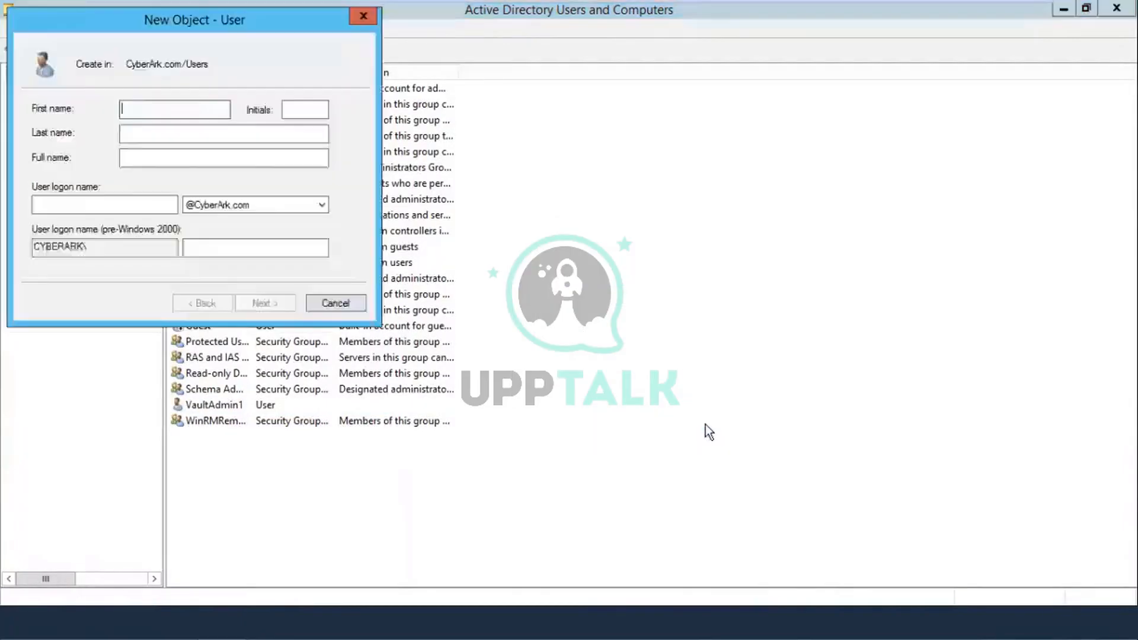
{"action": "type", "text": "Auditor"}
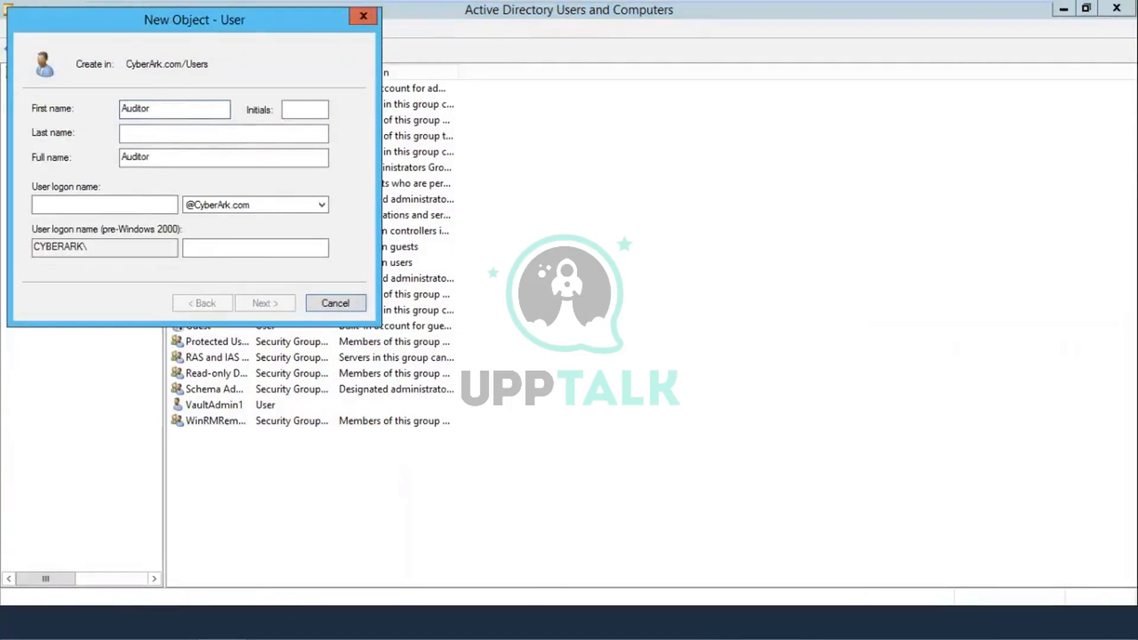
{"action": "type", "text": "Vault1"}
{"action": "left_click", "coordinate": [117, 211]}
{"action": "type", "text": "Au"}
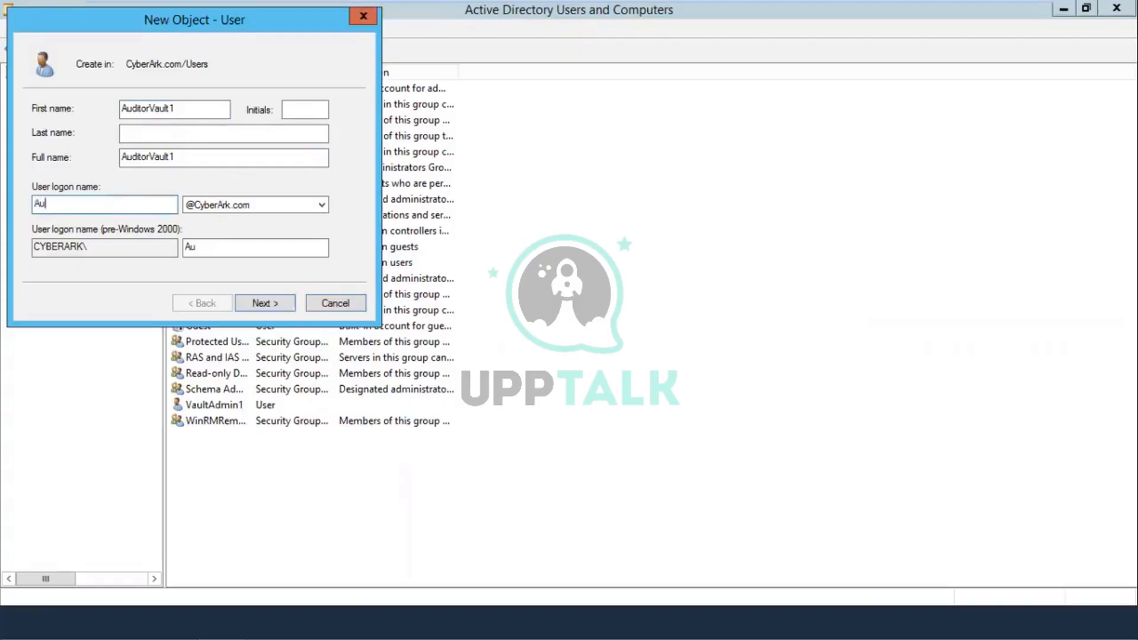
{"action": "type", "text": "ditorVault1"}
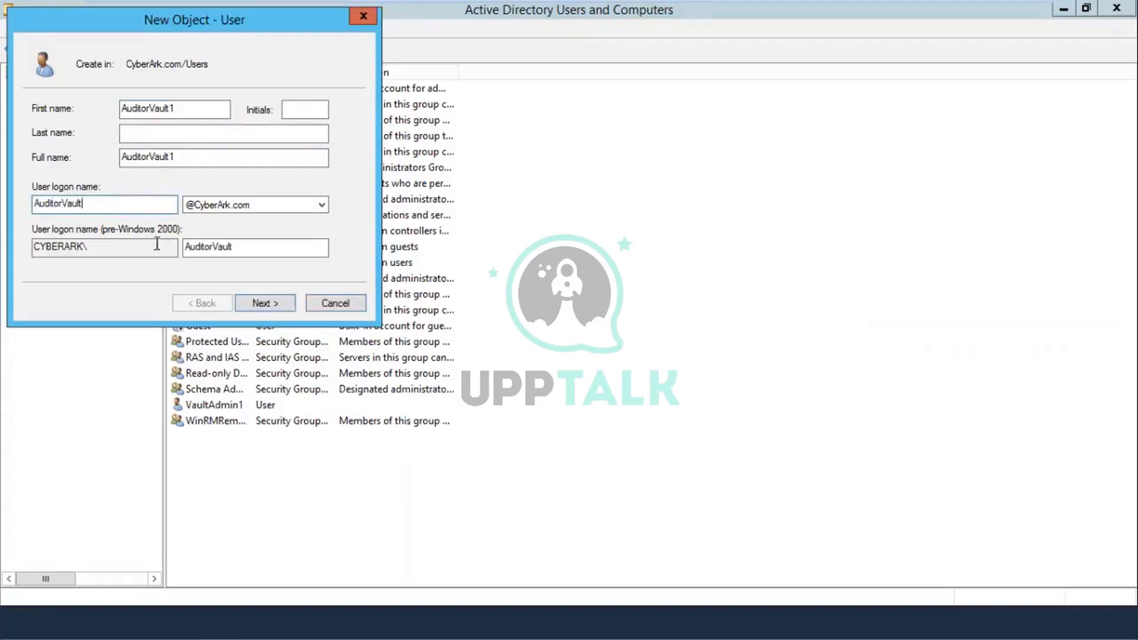
Step: Set AuditorVault1's password with no forced change at next logon and finish the wizard
{"action": "left_click", "coordinate": [258, 303]}
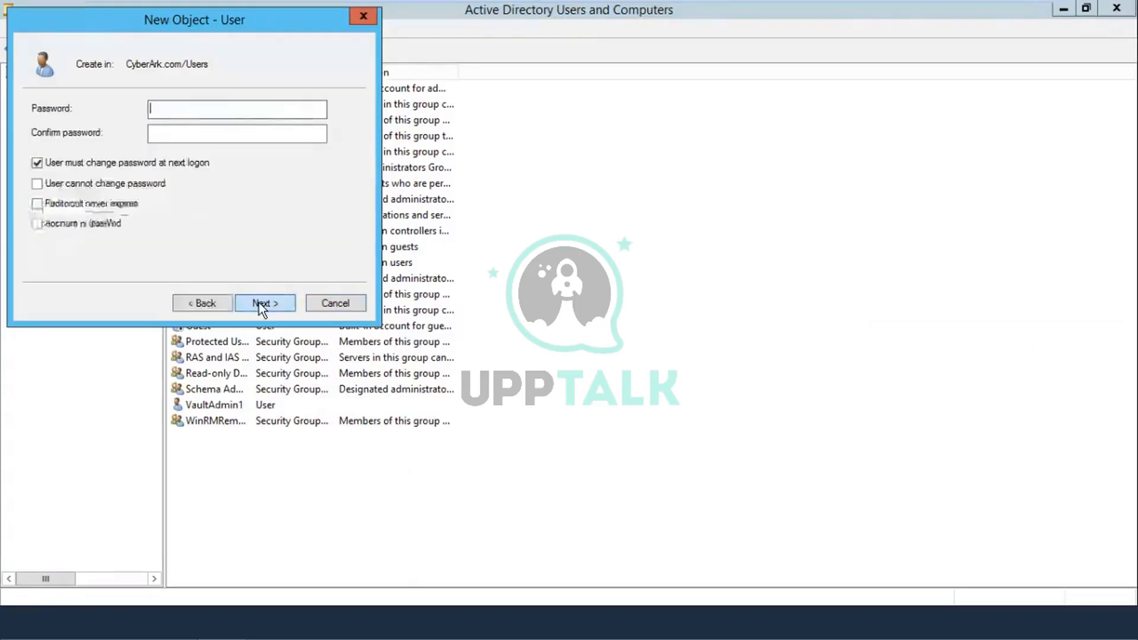
{"action": "left_click", "coordinate": [37, 163]}
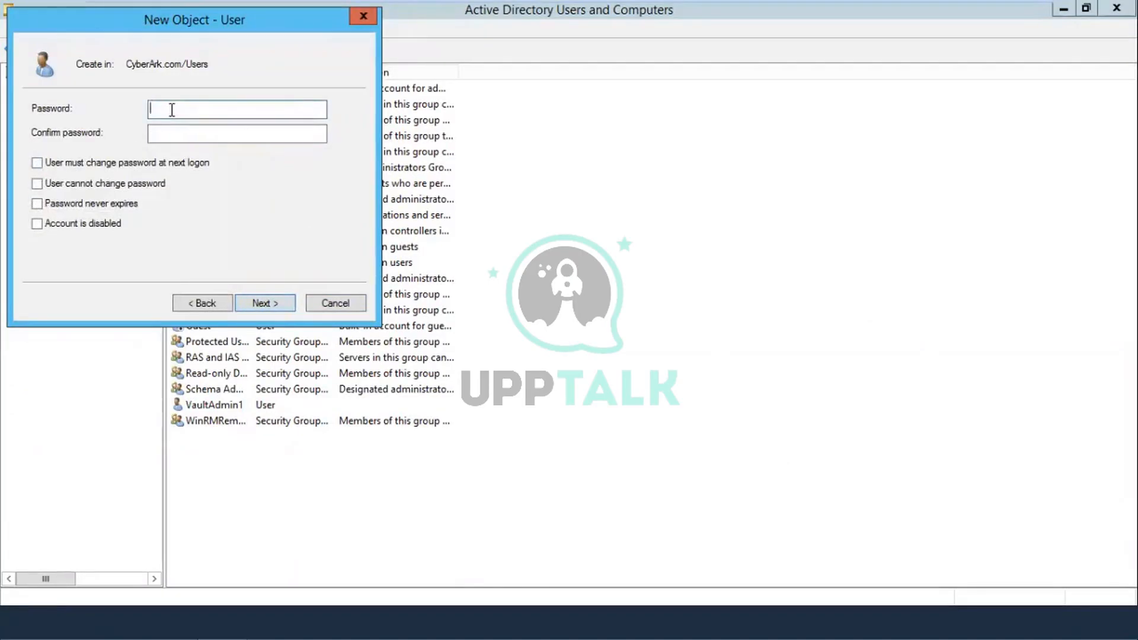
{"action": "left_click", "coordinate": [172, 110]}
{"action": "type", "text": "••••••••••"}
{"action": "key", "text": "Tab"}
{"action": "type", "text": "••••••••••"}
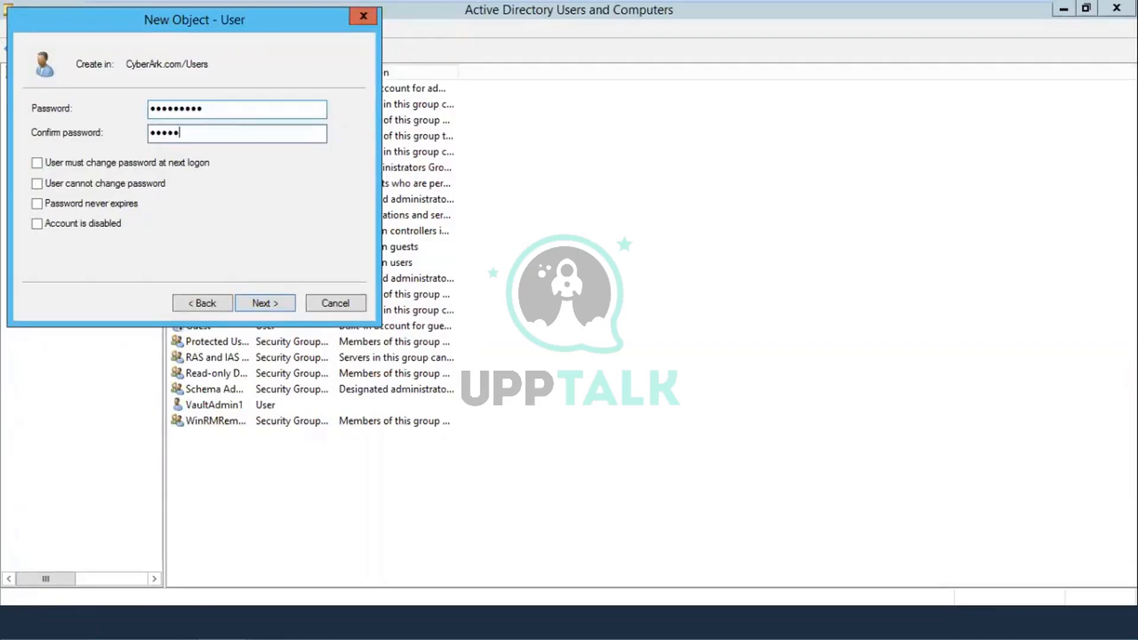
{"action": "left_click", "coordinate": [261, 305]}
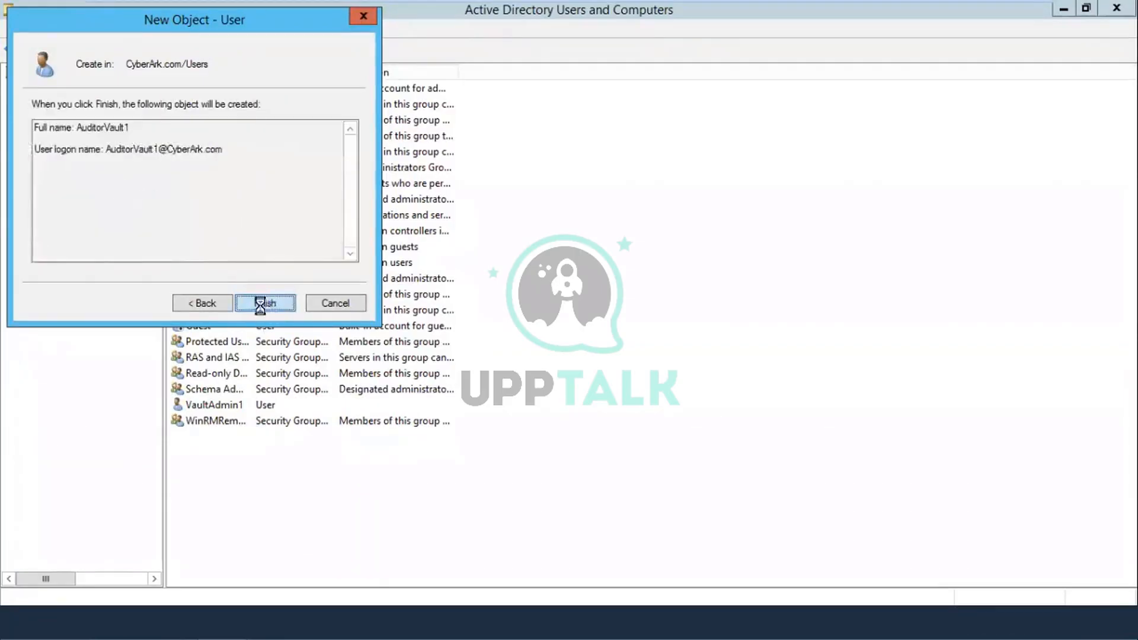
{"action": "left_click", "coordinate": [260, 305]}
Step: Start a new user named VaultUser1 with logon name VaultUser1
{"action": "right_click", "coordinate": [716, 281]}
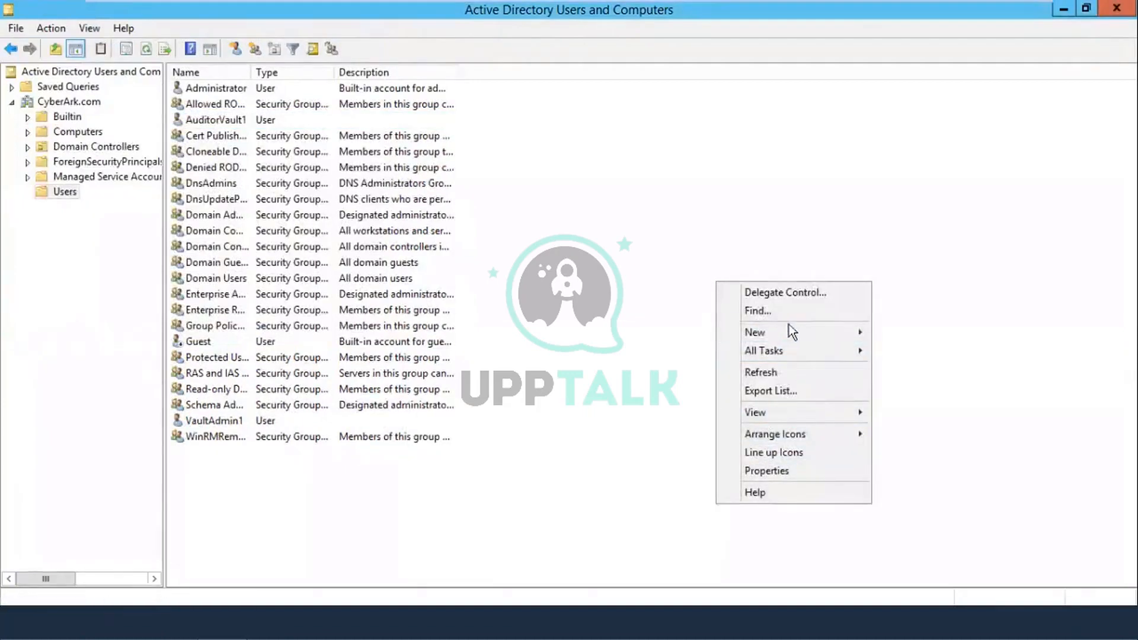
{"action": "mouse_move", "coordinate": [788, 329]}
{"action": "left_click", "coordinate": [912, 480]}
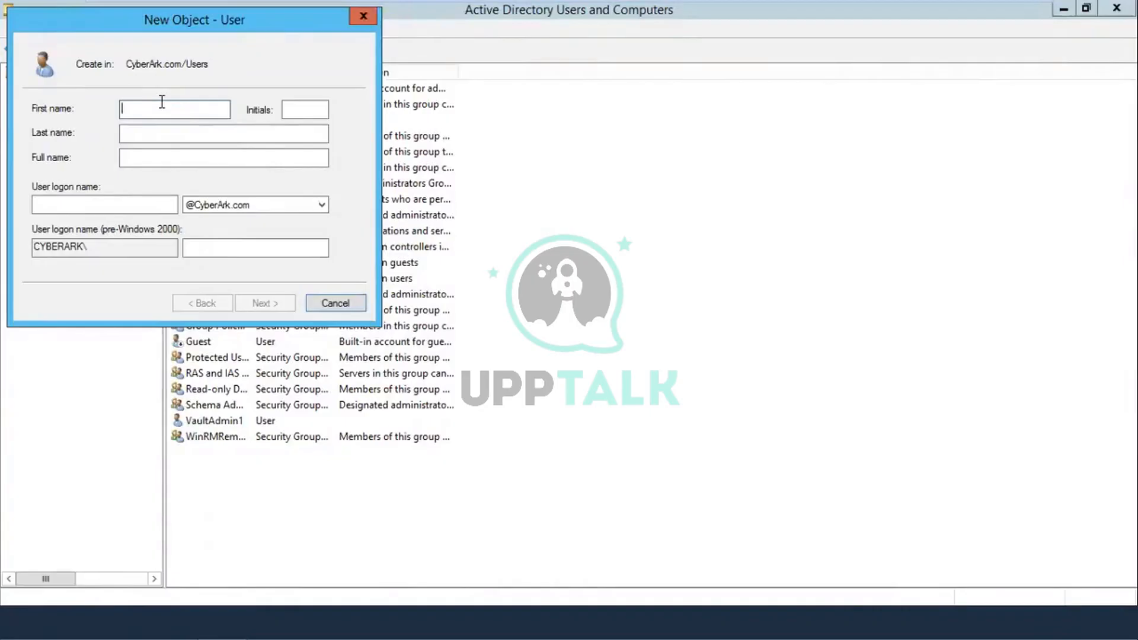
{"action": "type", "text": "VaultUser1"}
{"action": "left_click", "coordinate": [145, 208]}
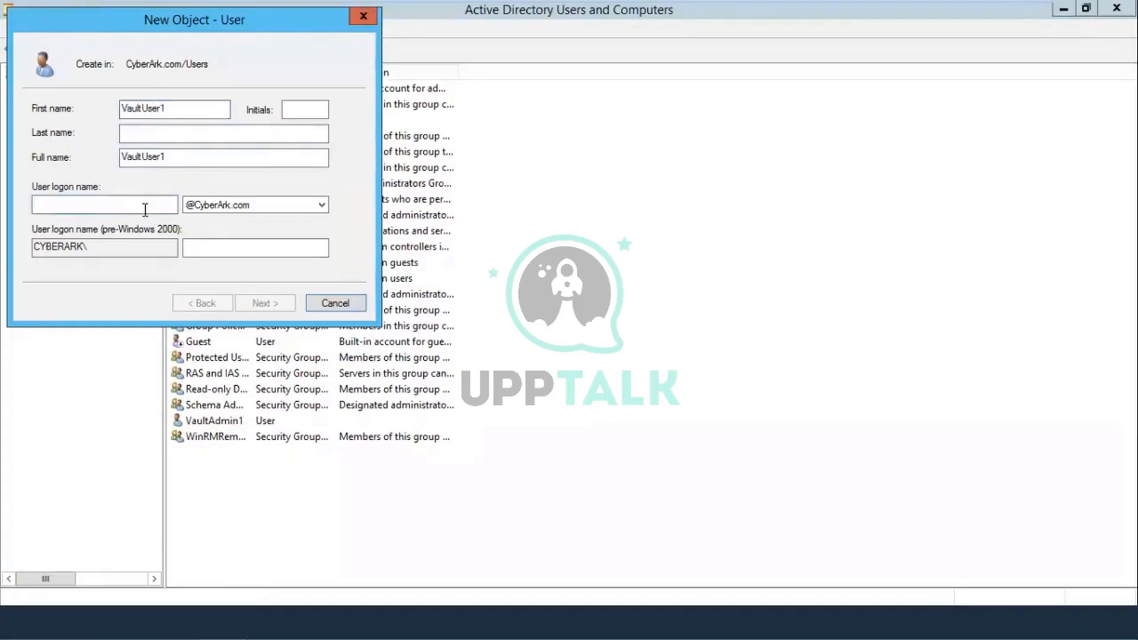
{"action": "type", "text": "Vault"}
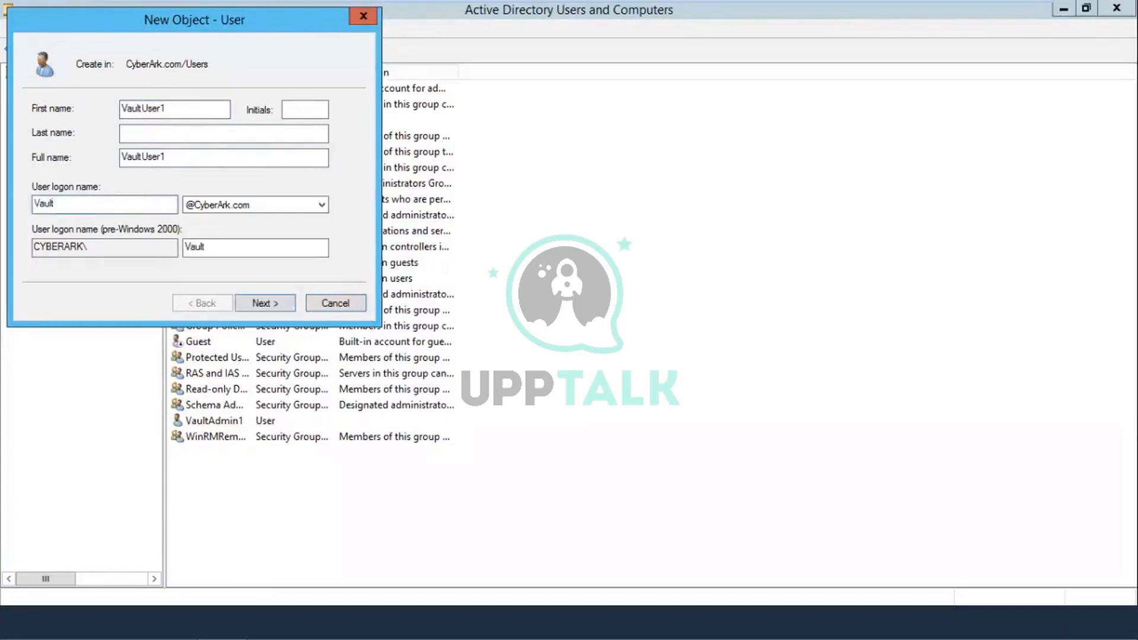
{"action": "type", "text": "User1"}
Step: Set and confirm VaultUser1's password with no forced change at next logon, and finish creating it
{"action": "left_click", "coordinate": [272, 302]}
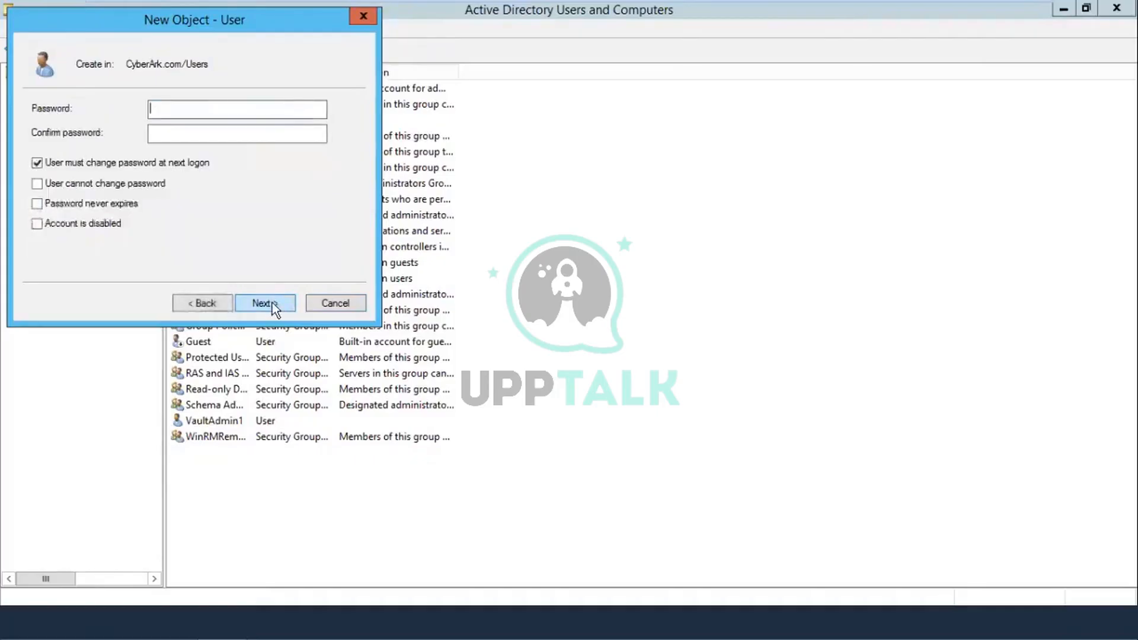
{"action": "left_click", "coordinate": [126, 164]}
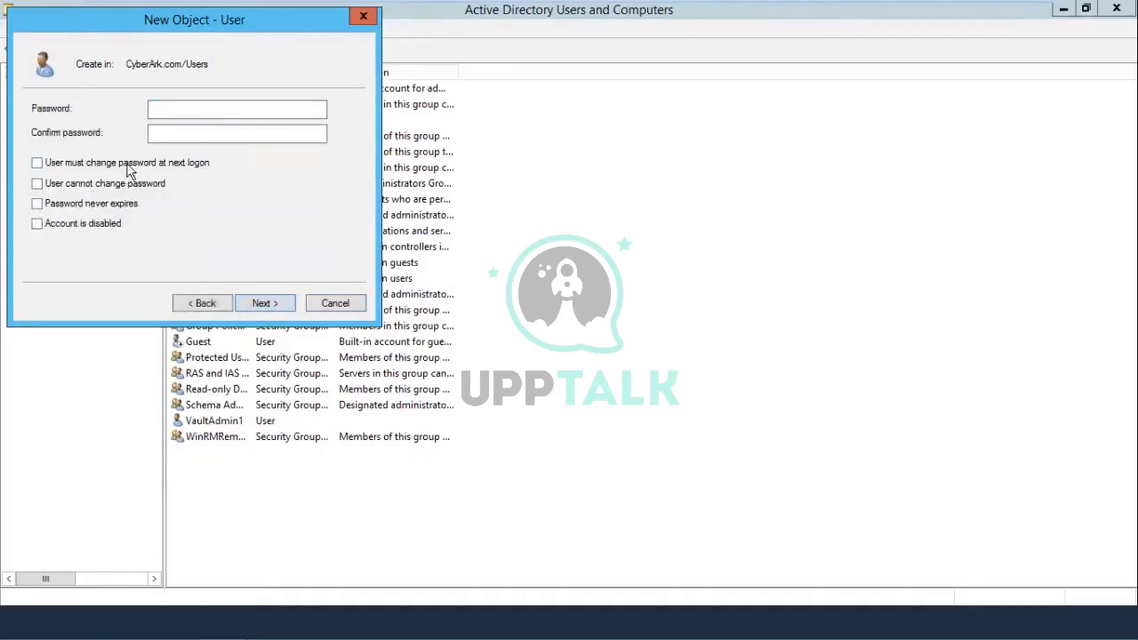
{"action": "left_click", "coordinate": [182, 118]}
{"action": "type", "text": "*********"}
{"action": "left_click", "coordinate": [215, 131]}
{"action": "type", "text": "********"}
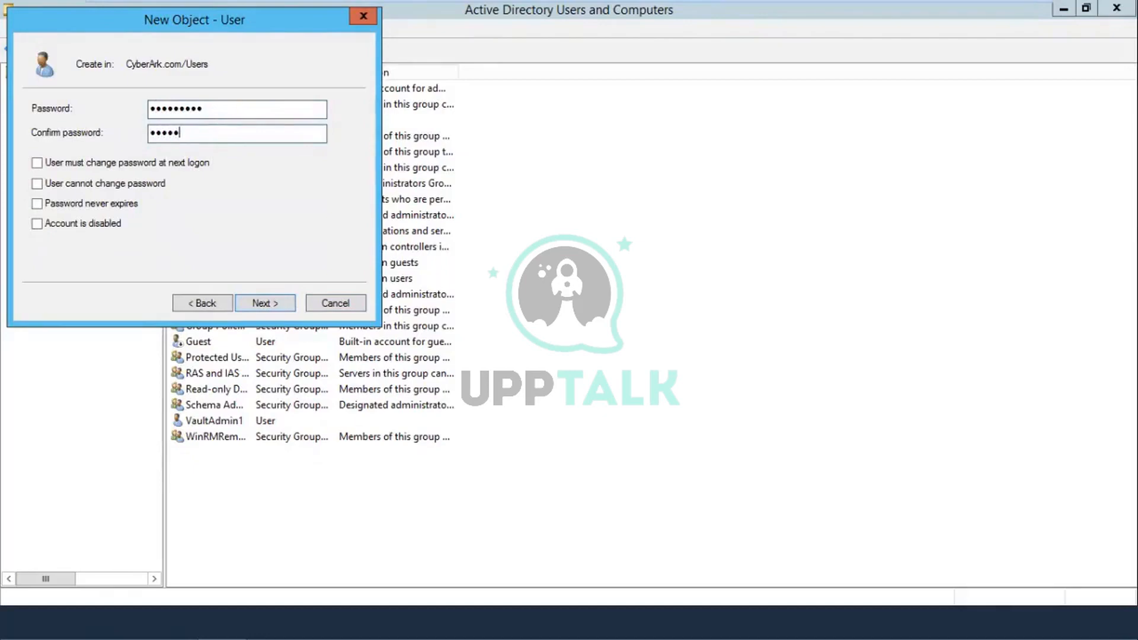
{"action": "type", "text": "*"}
{"action": "left_click", "coordinate": [269, 302]}
{"action": "left_click", "coordinate": [266, 303]}
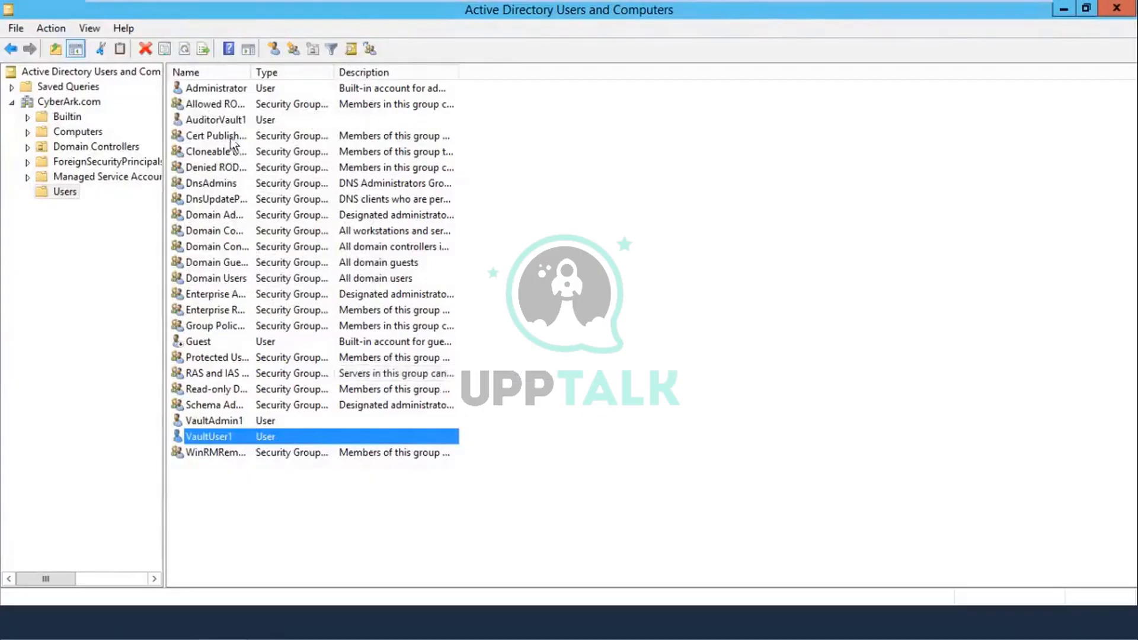
{"action": "left_click", "coordinate": [236, 120]}
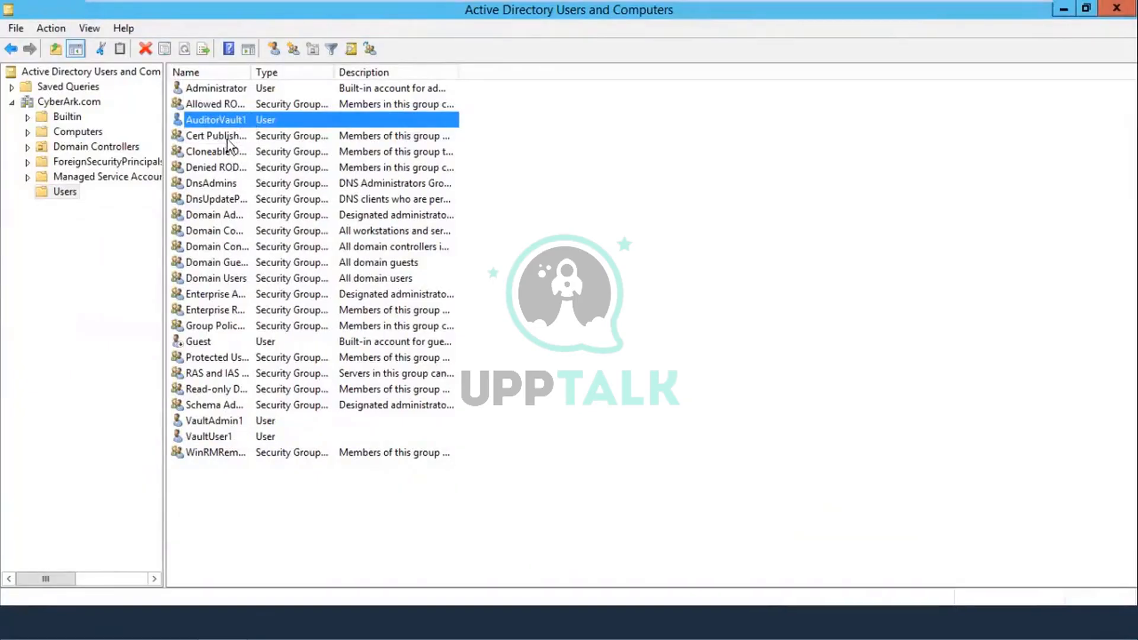
{"action": "left_click", "coordinate": [217, 437]}
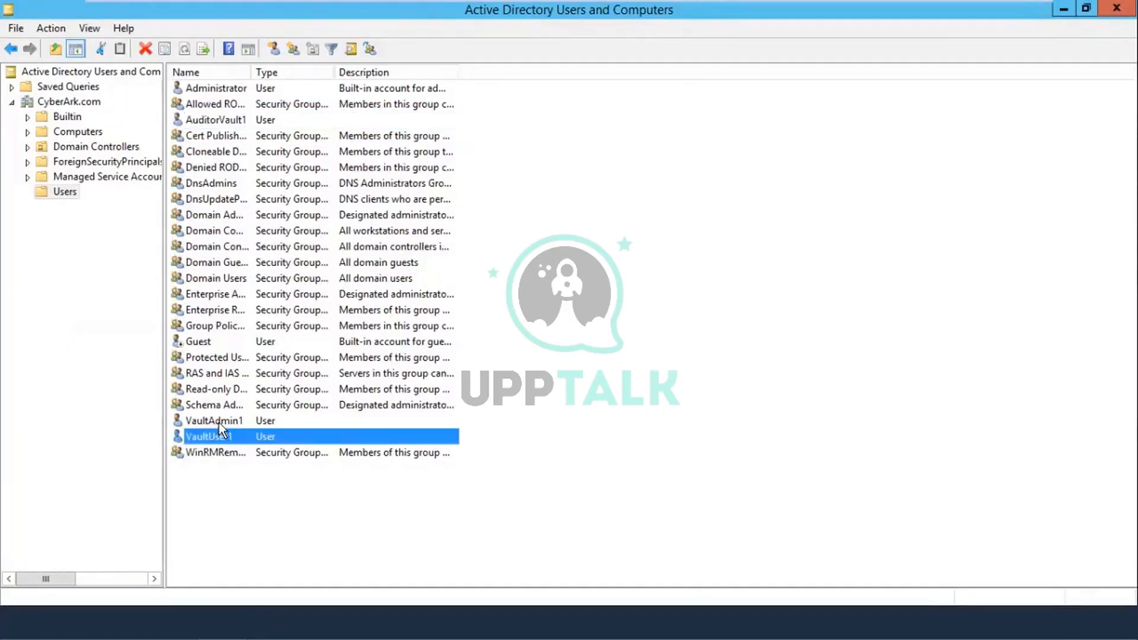
{"action": "left_click", "coordinate": [219, 422]}
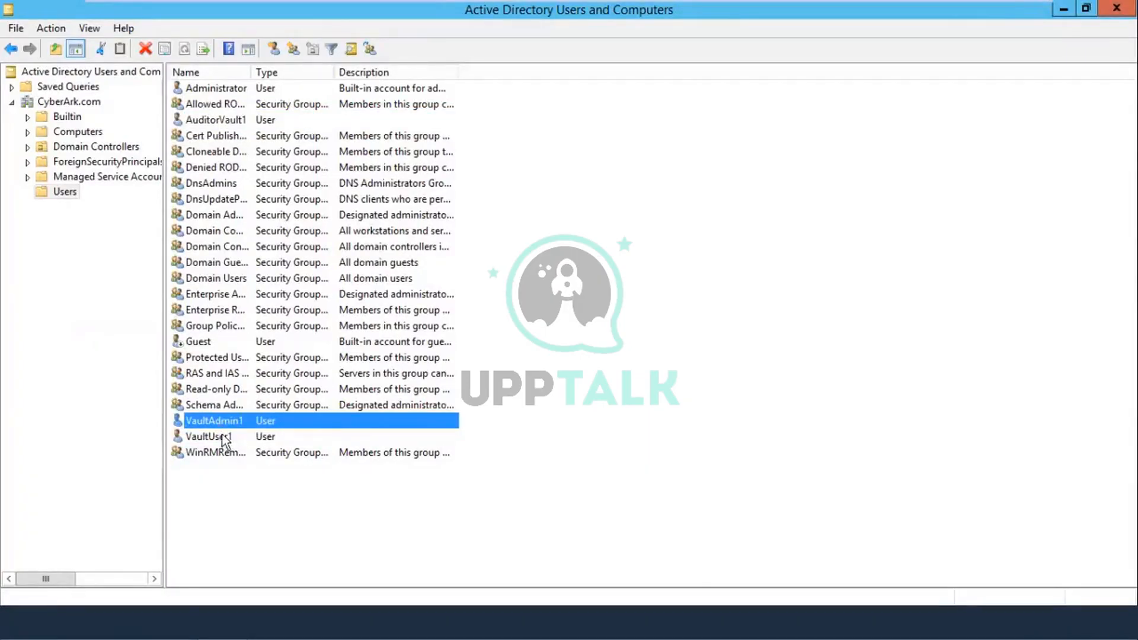
Step: Begin a new group in the Users container and name it Cyberarkvaultadmin
{"action": "left_click", "coordinate": [218, 462]}
{"action": "right_click", "coordinate": [219, 461]}
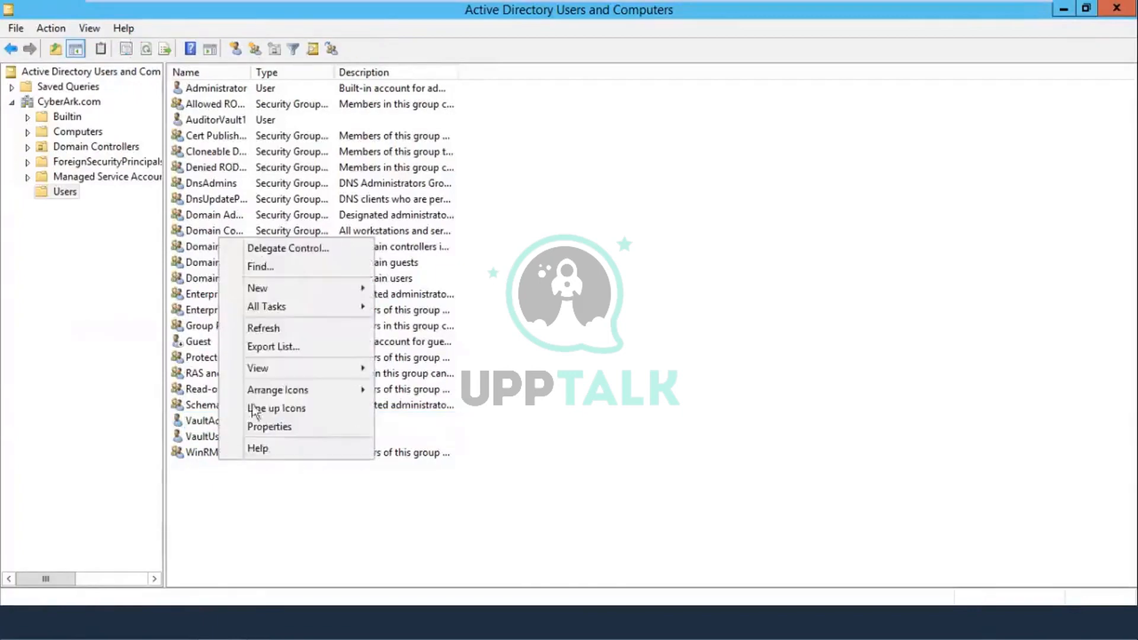
{"action": "mouse_move", "coordinate": [315, 292]}
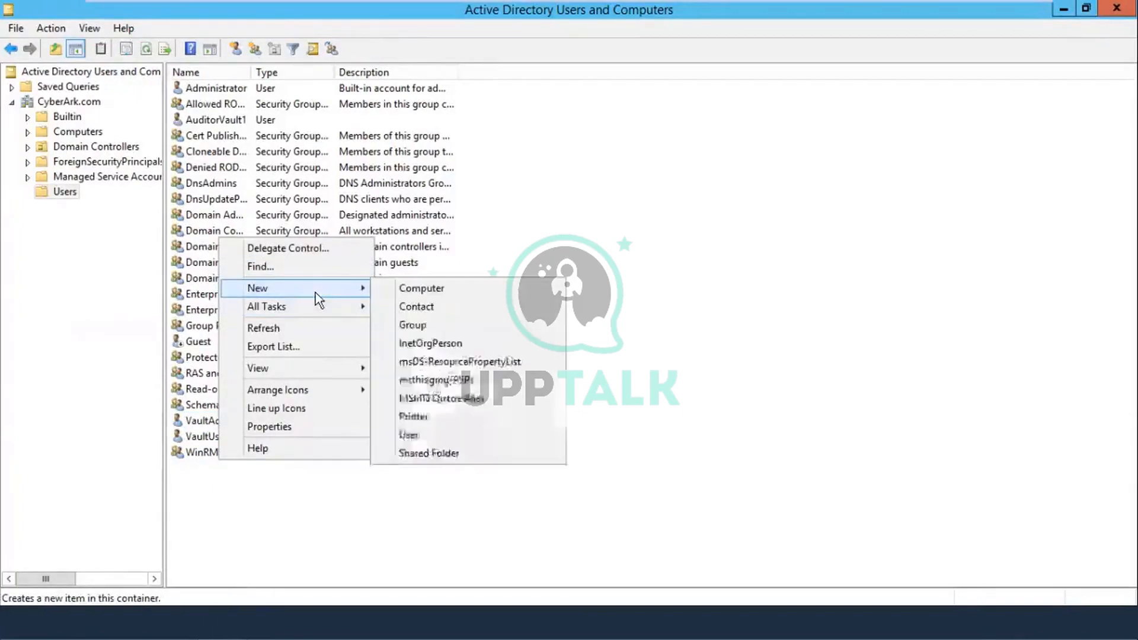
{"action": "left_click", "coordinate": [429, 325]}
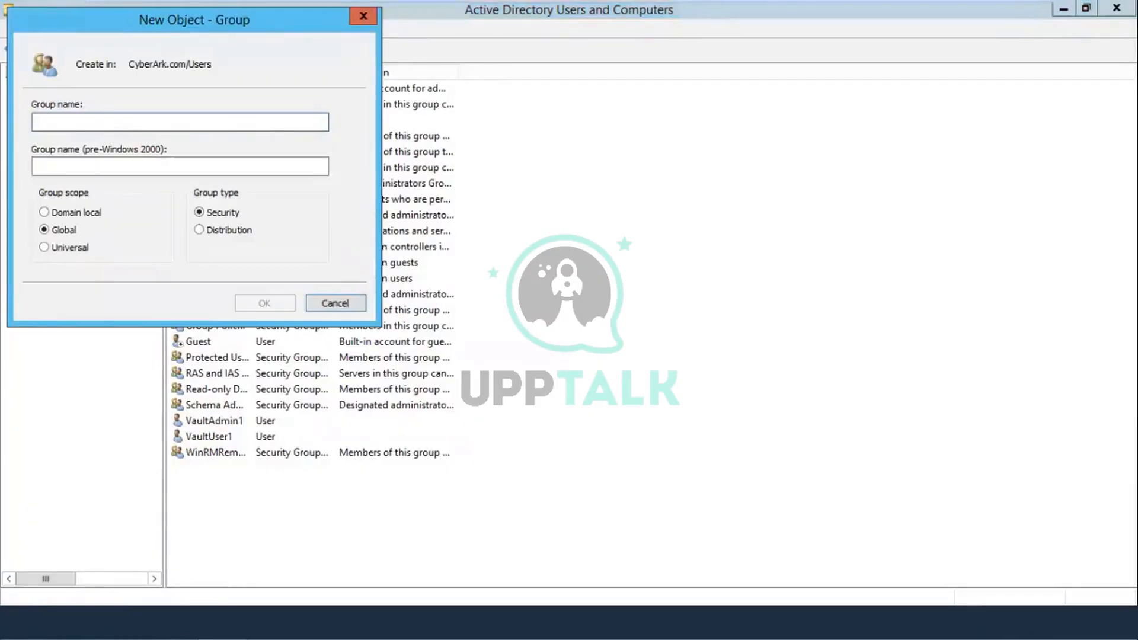
{"action": "type", "text": "Cyberark"}
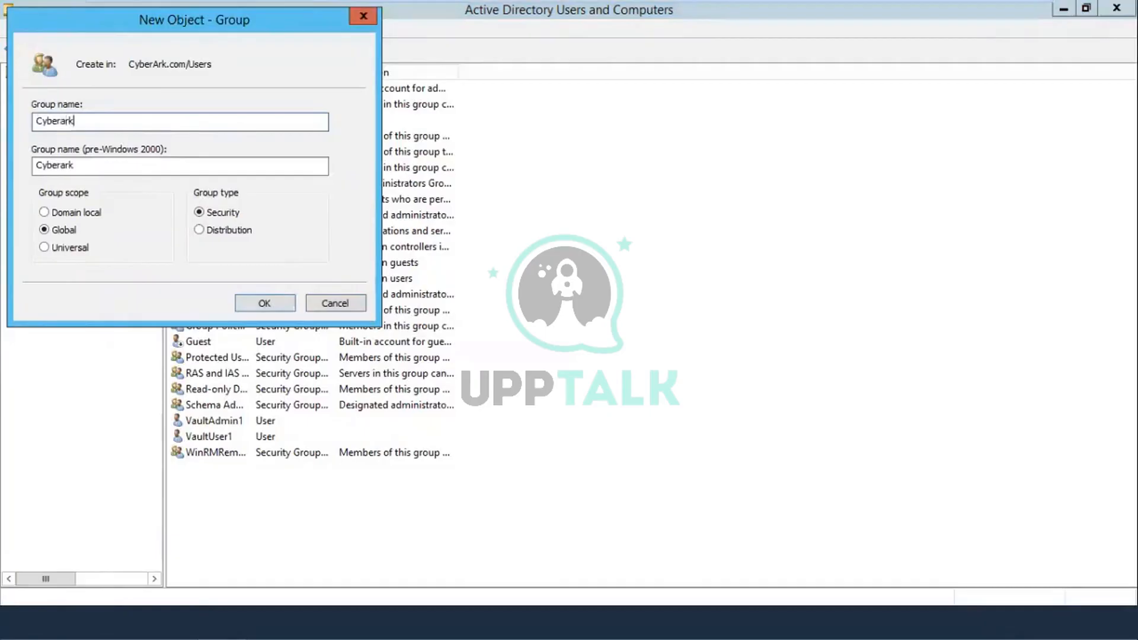
{"action": "type", "text": "vaultadmin"}
Step: Create the Cyberarkvaultadmin group, then add a second group named CyberarkAuditor
{"action": "left_click", "coordinate": [264, 304]}
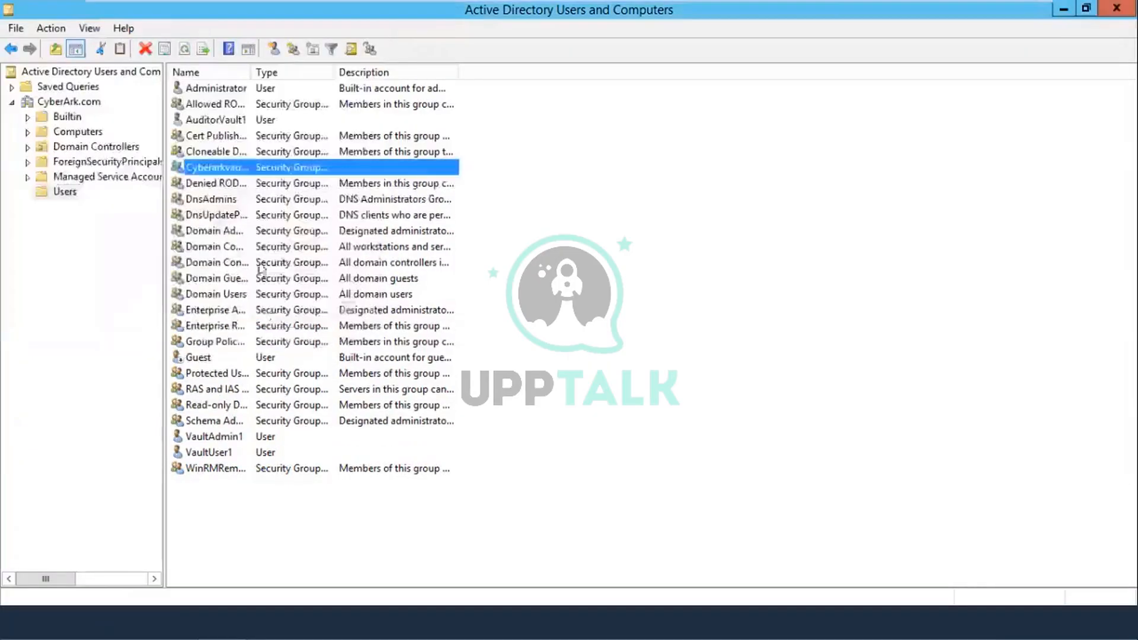
{"action": "right_click", "coordinate": [535, 412]}
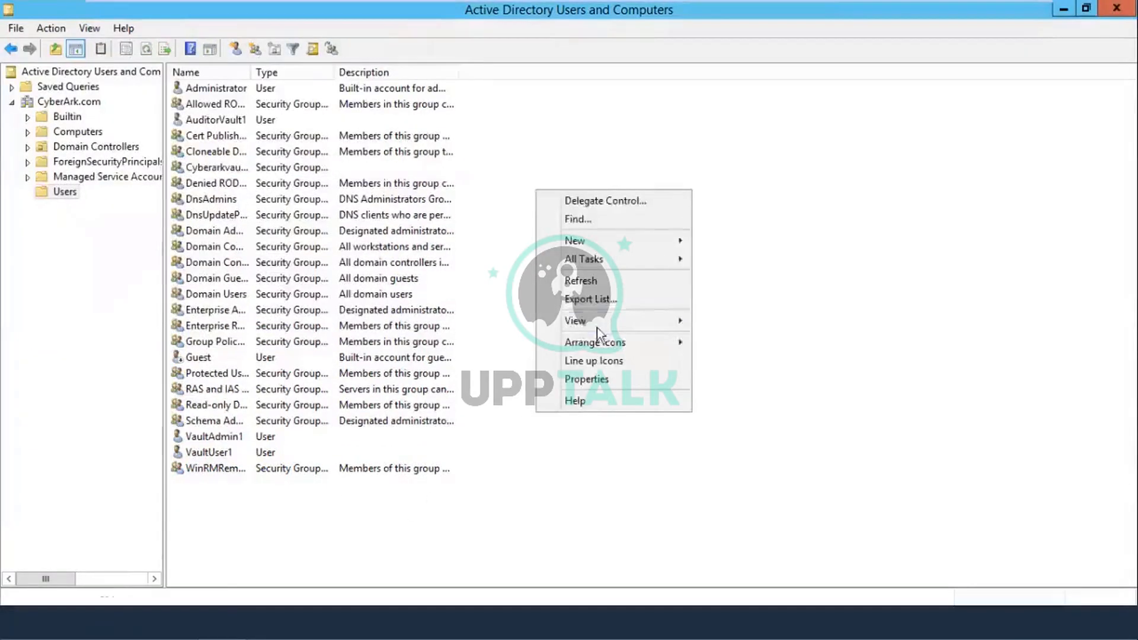
{"action": "mouse_move", "coordinate": [603, 248]}
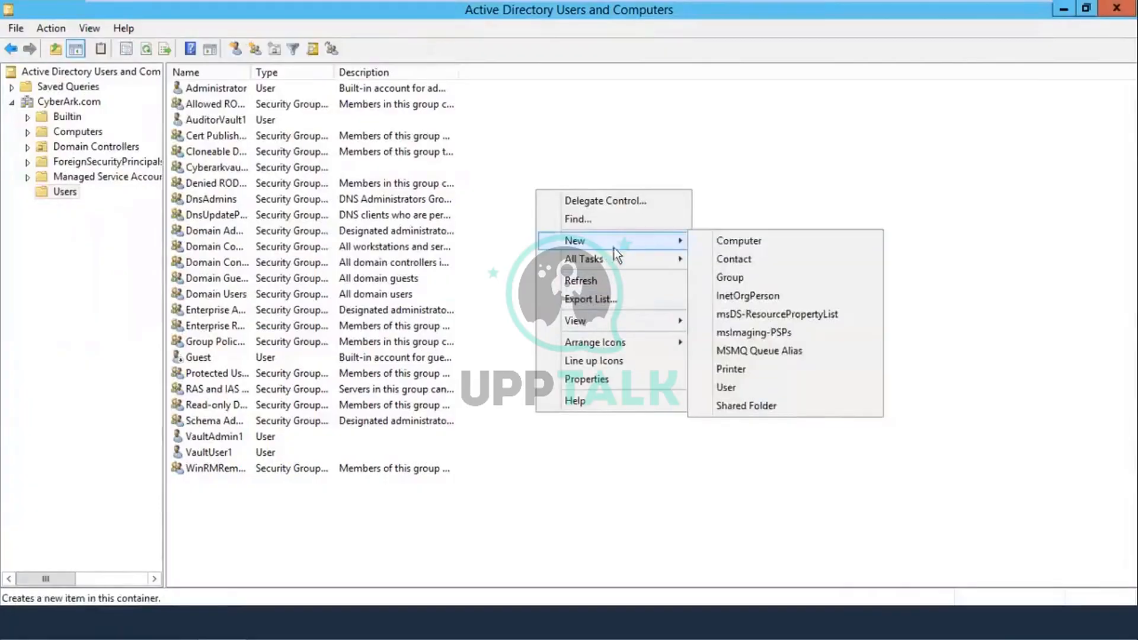
{"action": "left_click", "coordinate": [728, 279]}
{"action": "type", "text": "Cybera"}
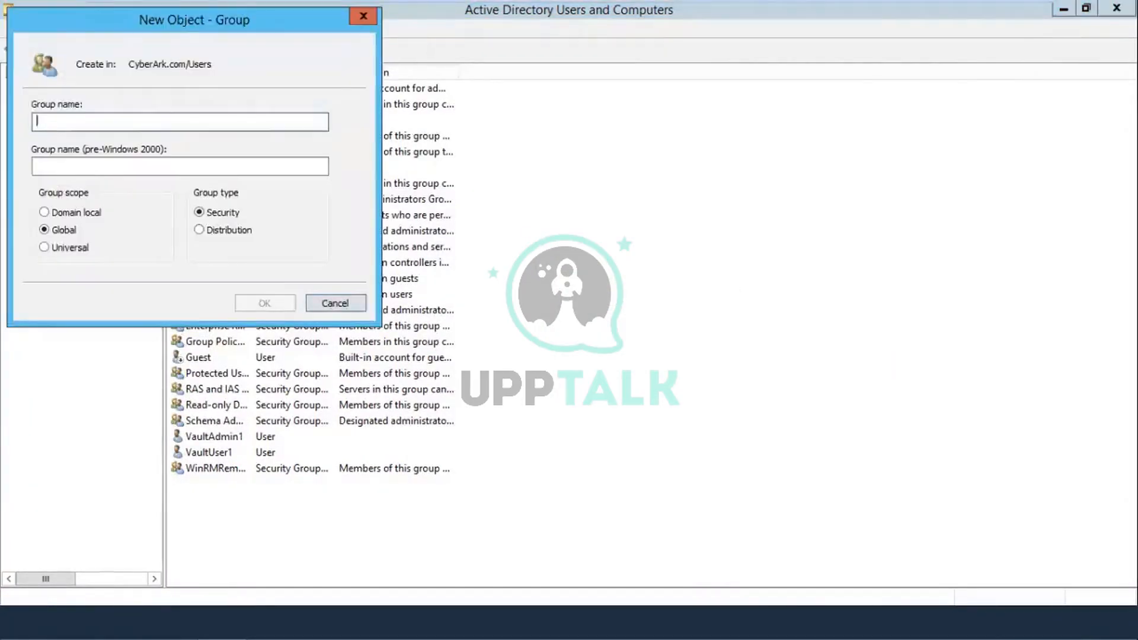
{"action": "type", "text": "rk"}
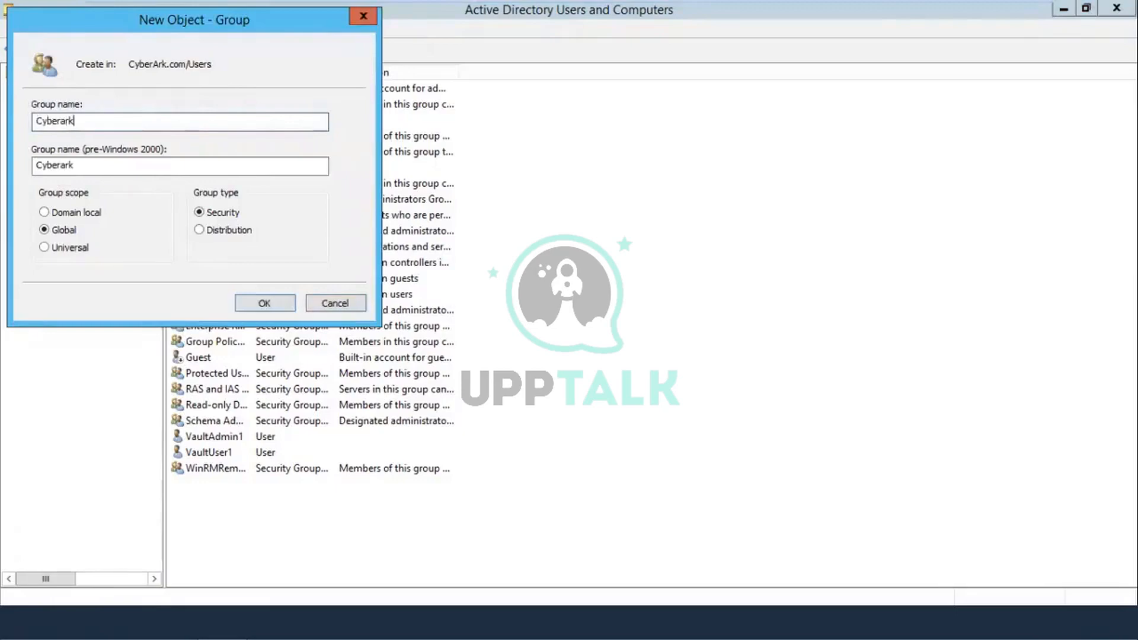
{"action": "type", "text": "au"}
{"action": "key", "text": "BackSpace"}
{"action": "key", "text": "BackSpace"}
{"action": "type", "text": "Auditor"}
{"action": "left_click", "coordinate": [279, 298]}
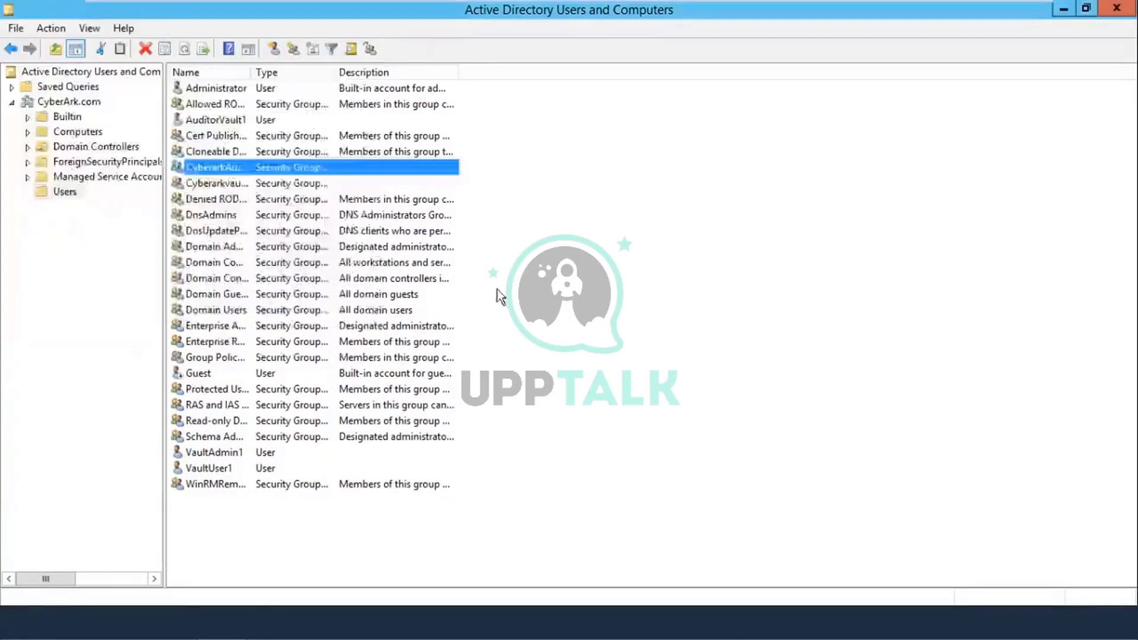
Step: Add a third global security group named CyberarkUsers
{"action": "right_click", "coordinate": [497, 289]}
{"action": "mouse_move", "coordinate": [563, 338]}
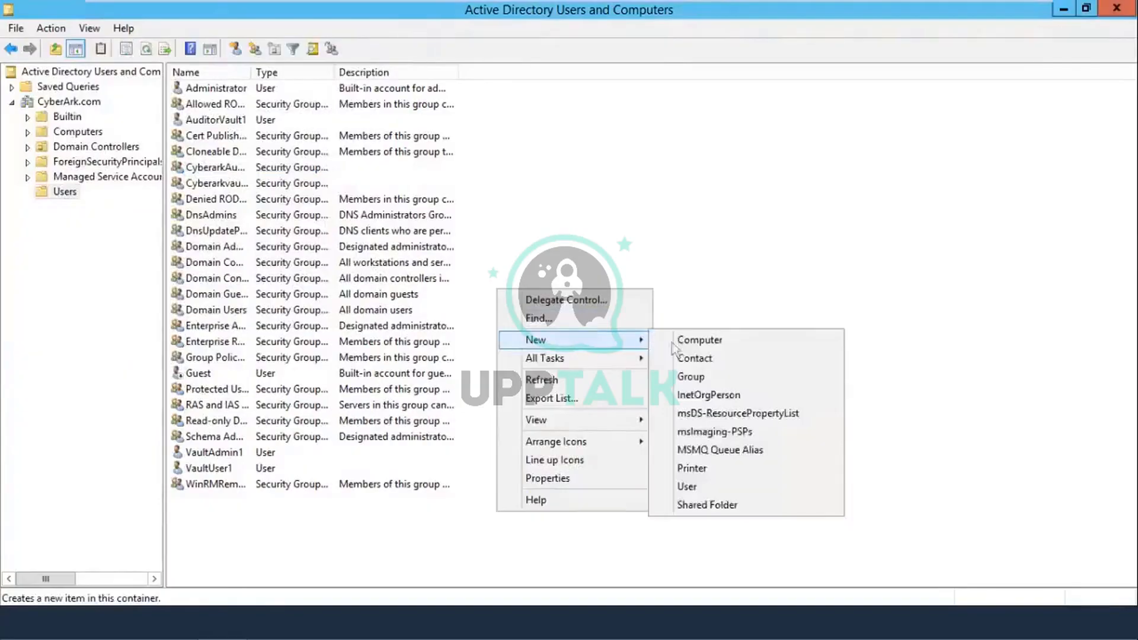
{"action": "left_click", "coordinate": [688, 378]}
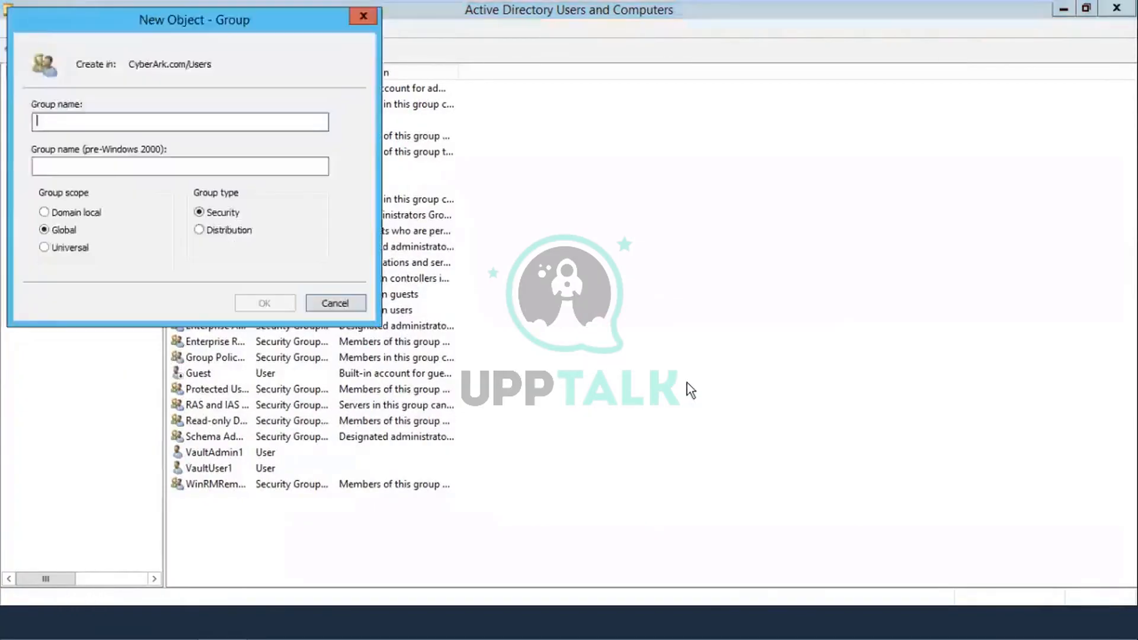
{"action": "type", "text": "Cybera"}
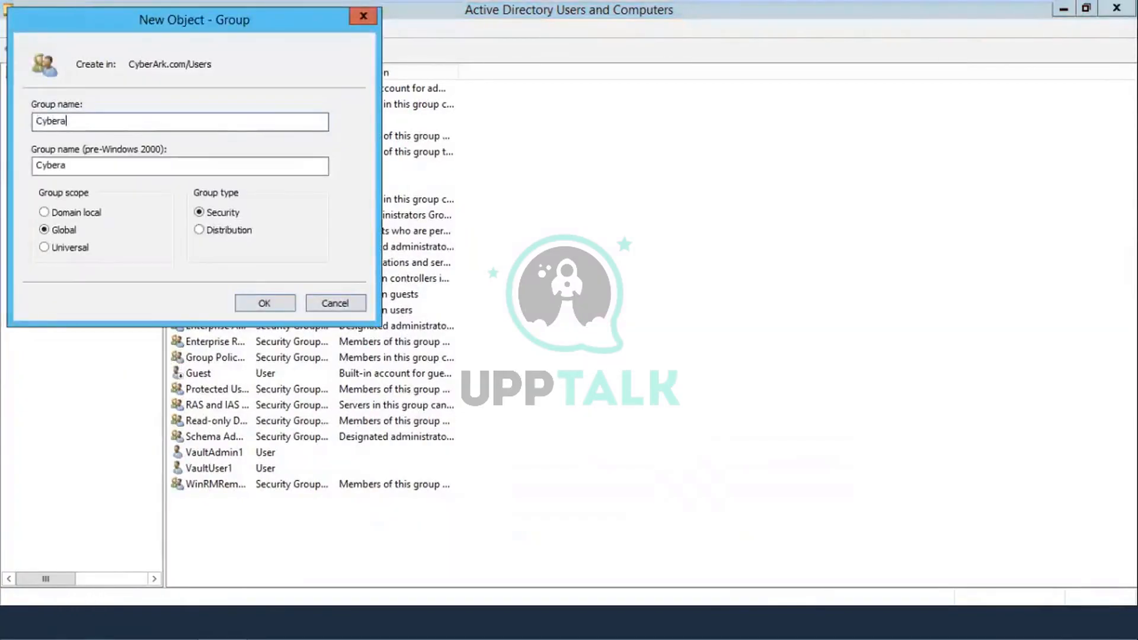
{"action": "type", "text": "rkUsers"}
{"action": "left_click", "coordinate": [264, 304]}
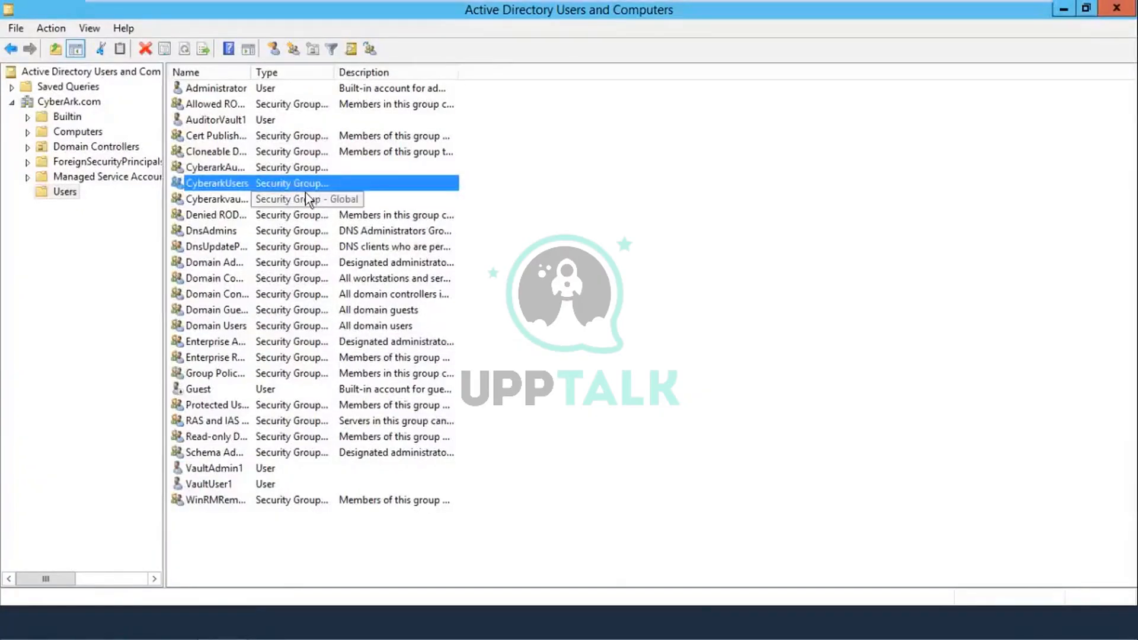
Step: Start a new user named Bind with logon name Bind
{"action": "right_click", "coordinate": [563, 259]}
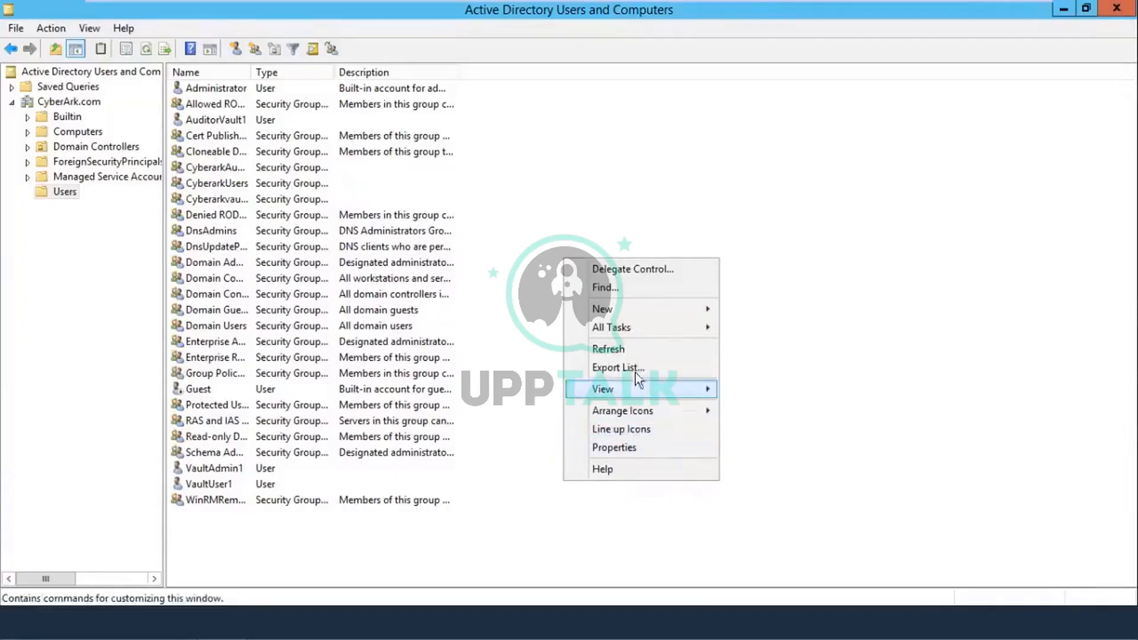
{"action": "mouse_move", "coordinate": [627, 313]}
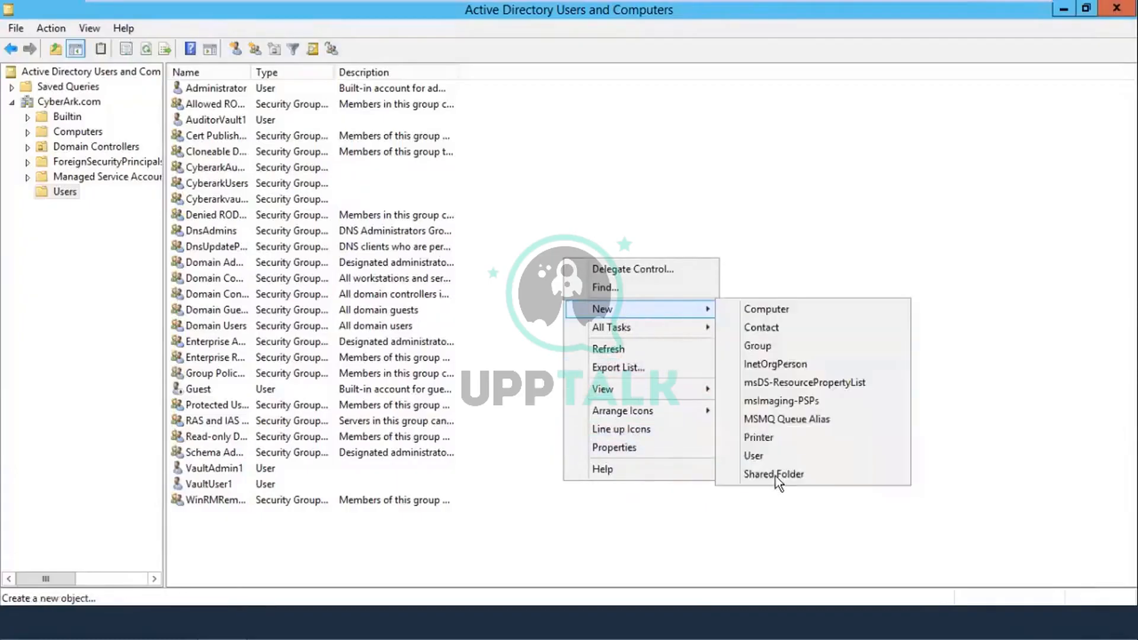
{"action": "left_click", "coordinate": [754, 456]}
{"action": "type", "text": "Bi"}
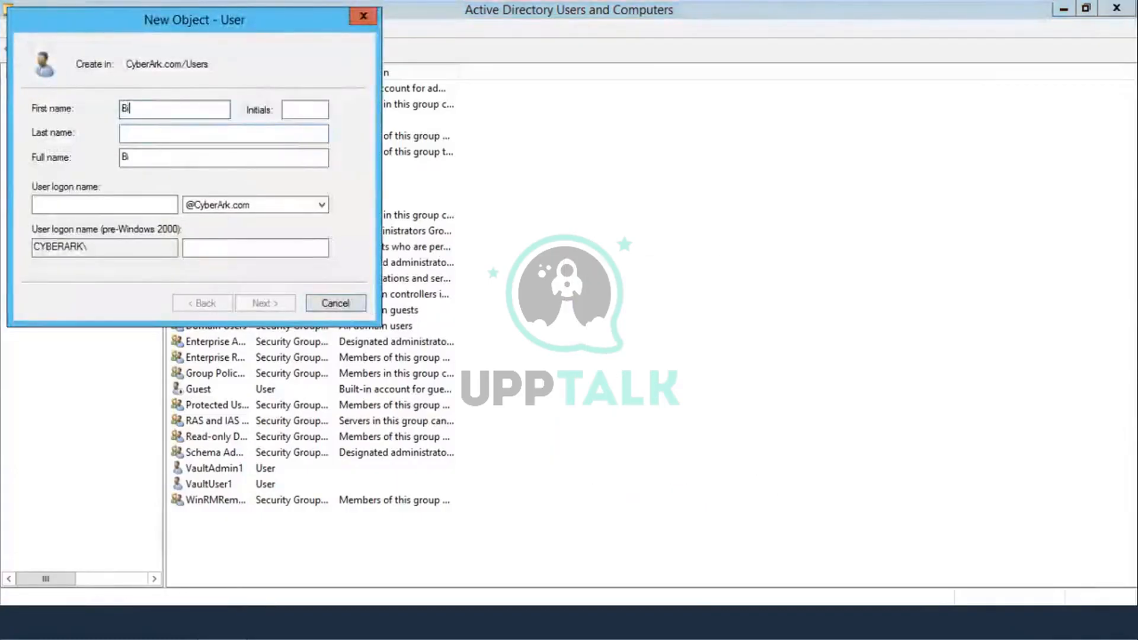
{"action": "type", "text": "nd"}
{"action": "left_click", "coordinate": [48, 205]}
{"action": "type", "text": "Bi"}
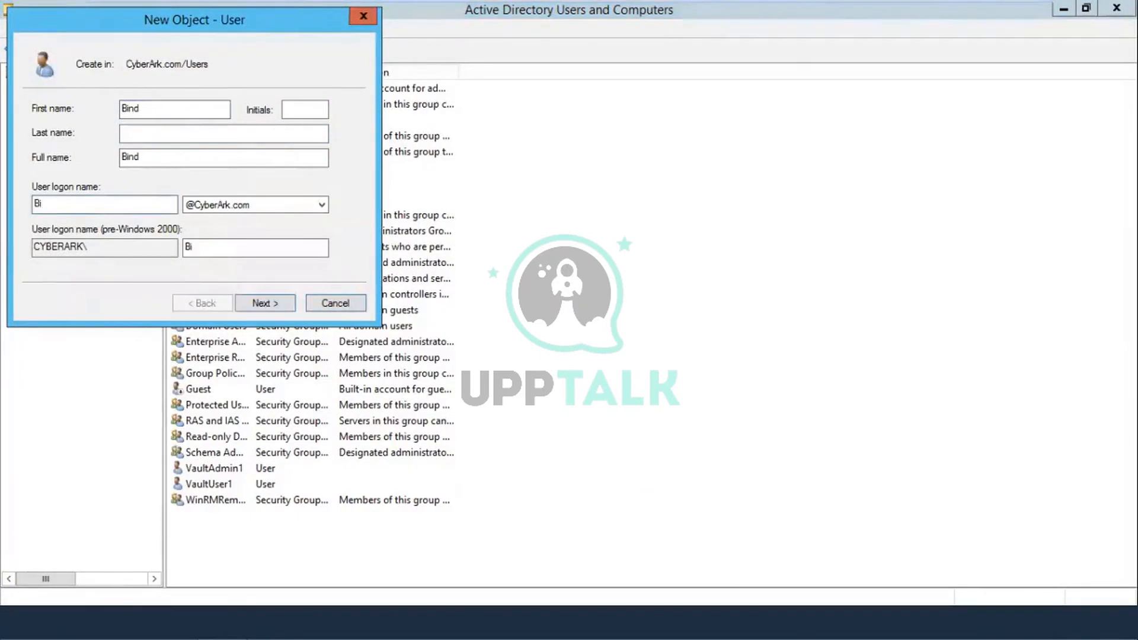
{"action": "type", "text": "nd"}
Step: Turn off the forced password change, enter and confirm a password for Bind, and try to finish
{"action": "left_click", "coordinate": [264, 302]}
{"action": "left_click", "coordinate": [112, 166]}
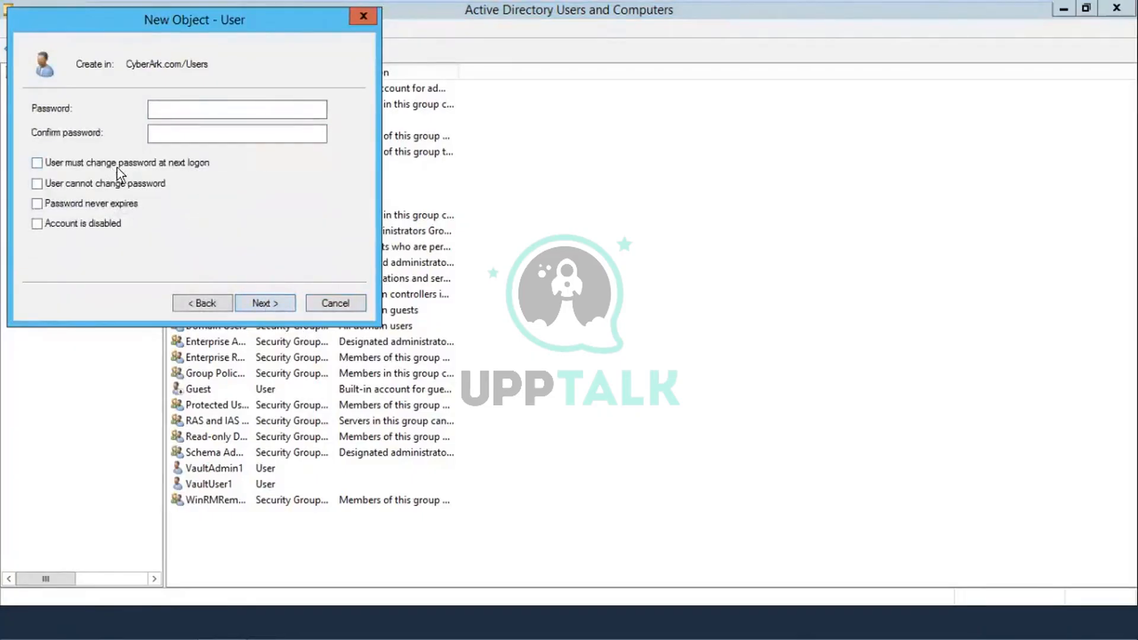
{"action": "left_click", "coordinate": [161, 110]}
{"action": "type", "text": "••••"}
{"action": "key", "text": "Tab"}
{"action": "type", "text": "••••"}
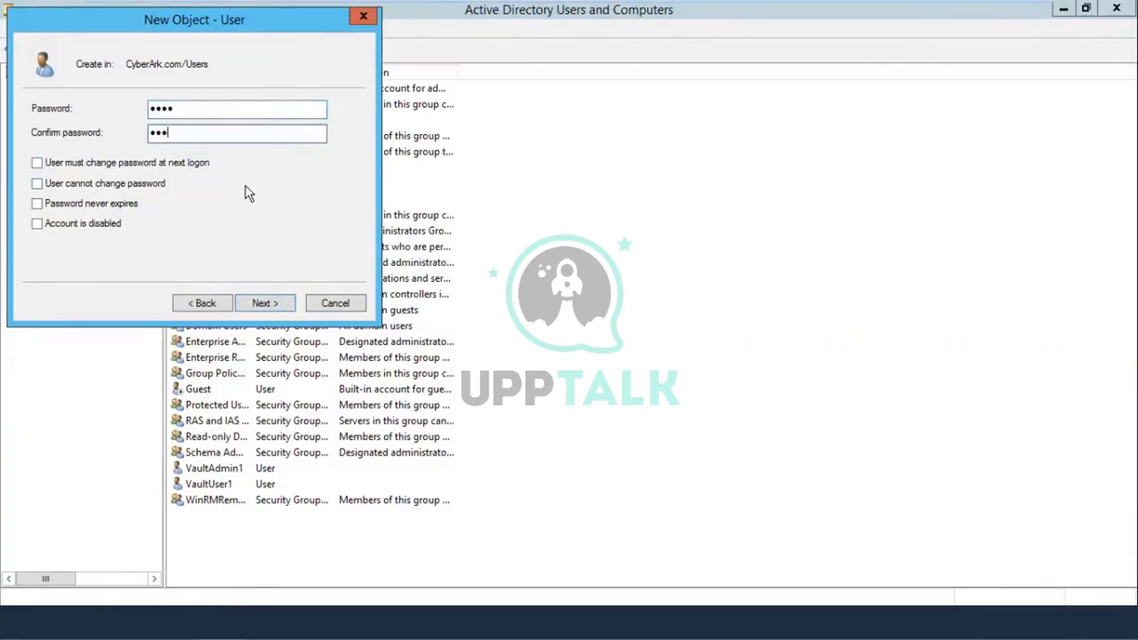
{"action": "key", "text": "BackSpace"}
{"action": "key", "text": "BackSpace"}
{"action": "key", "text": "BackSpace"}
{"action": "key", "text": "BackSpace"}
{"action": "left_click", "coordinate": [212, 114]}
{"action": "key", "text": "BackSpace"}
{"action": "key", "text": "BackSpace"}
{"action": "key", "text": "BackSpace"}
{"action": "key", "text": "BackSpace"}
{"action": "type", "text": "••••"}
{"action": "key", "text": "Tab"}
{"action": "type", "text": "••••"}
{"action": "left_click", "coordinate": [247, 302]}
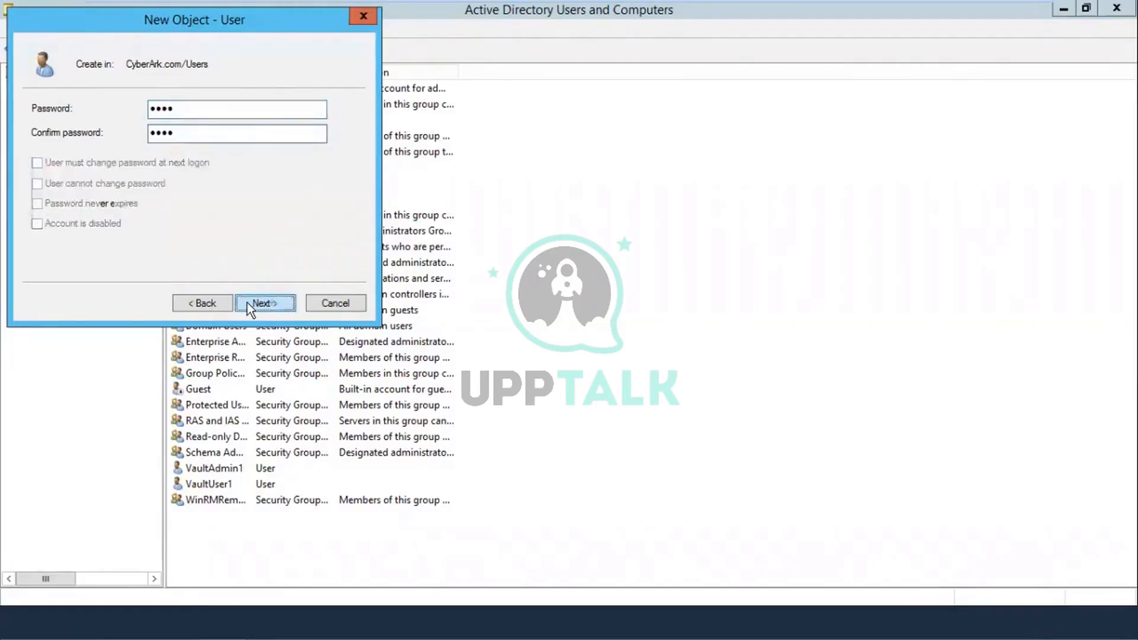
{"action": "left_click", "coordinate": [247, 302]}
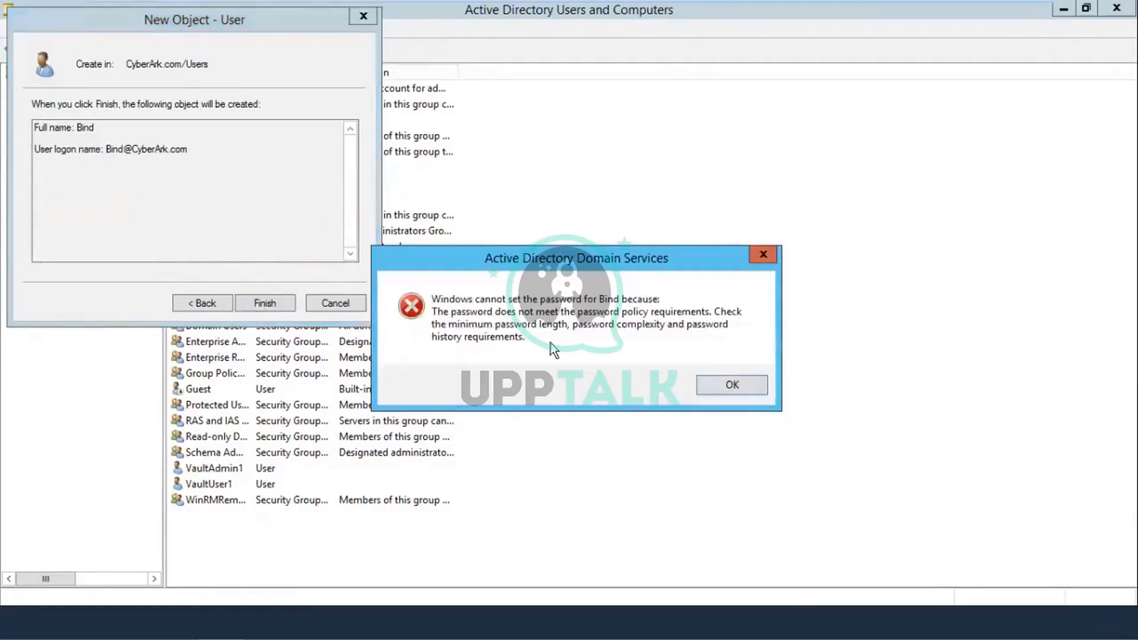
Step: After the password policy error, enter a compliant password and finish creating Bind
{"action": "left_click", "coordinate": [732, 385]}
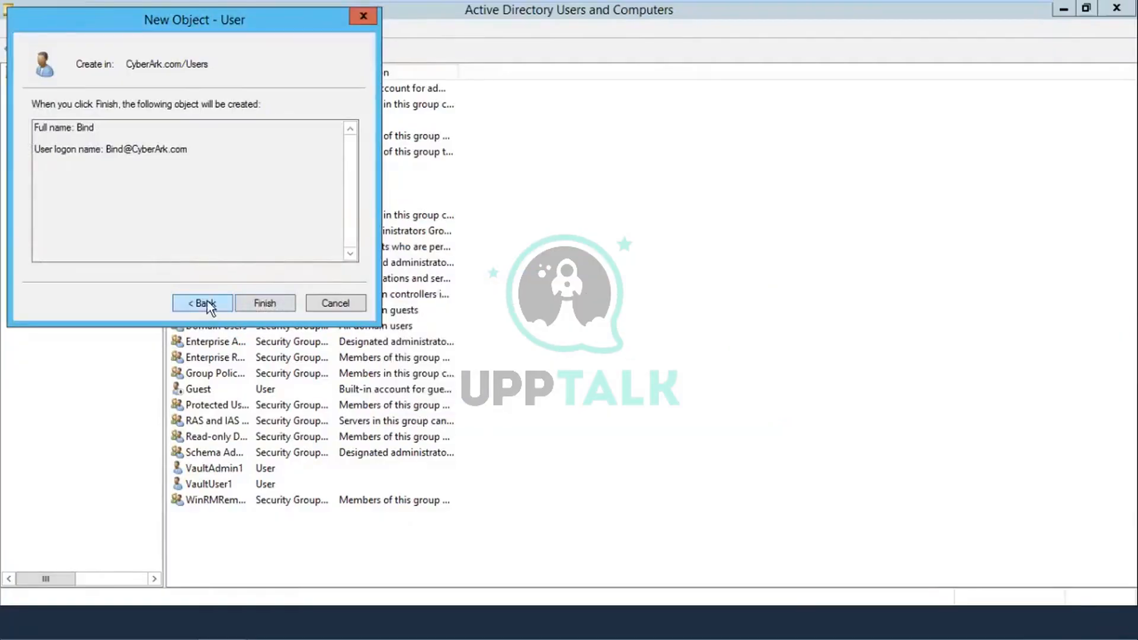
{"action": "left_click", "coordinate": [204, 303]}
{"action": "key", "text": "BackSpace"}
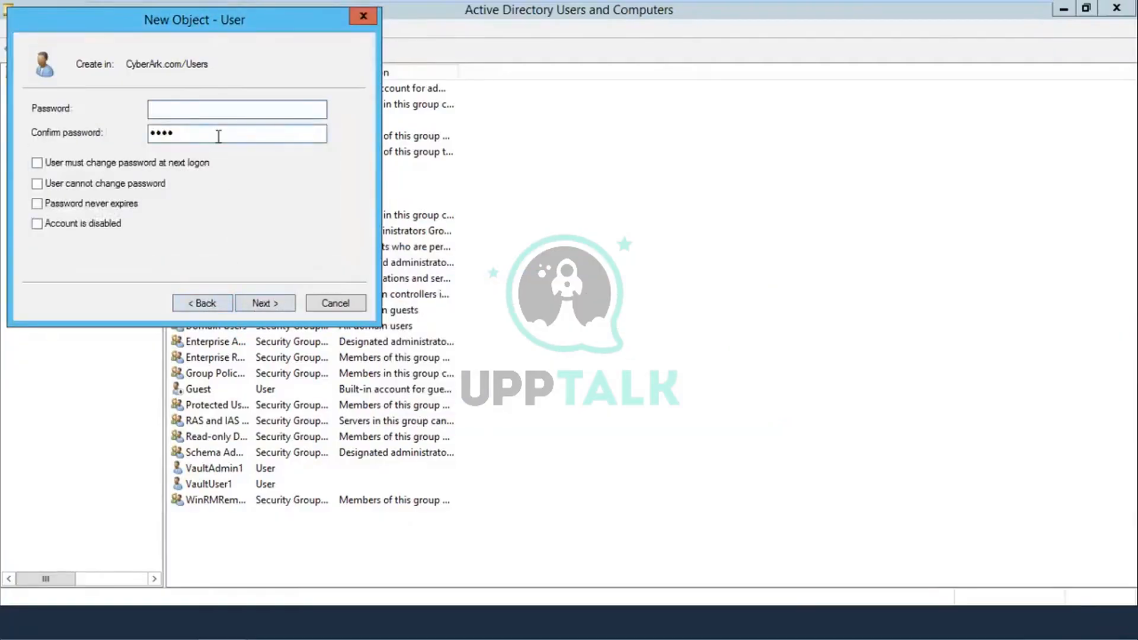
{"action": "type", "text": "*********"}
{"action": "key", "text": "Tab"}
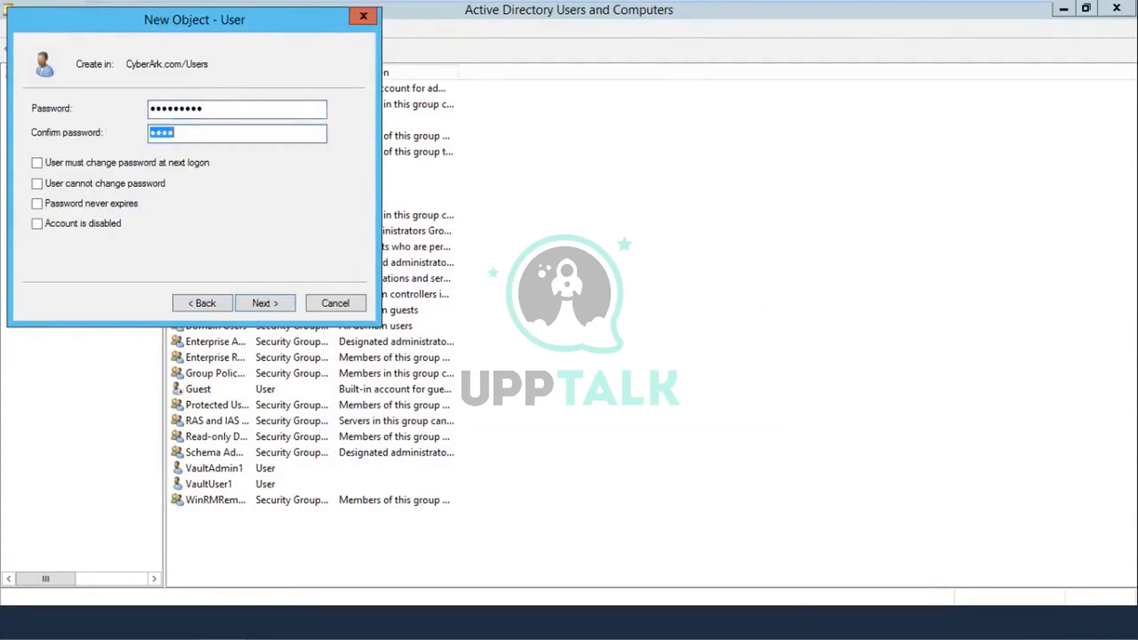
{"action": "type", "text": "*********"}
{"action": "left_click", "coordinate": [271, 304]}
{"action": "left_click", "coordinate": [270, 304]}
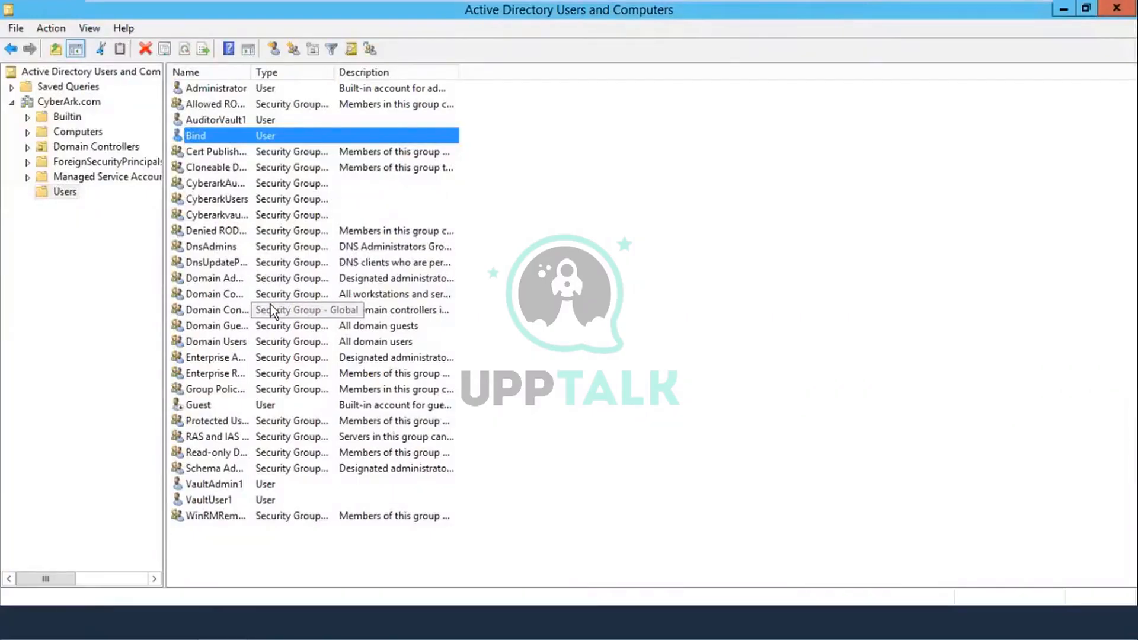
Step: Add VaultUser1 to the CyberarkUsers group, searching 'cyber', and acknowledge the success message
{"action": "left_click", "coordinate": [215, 120]}
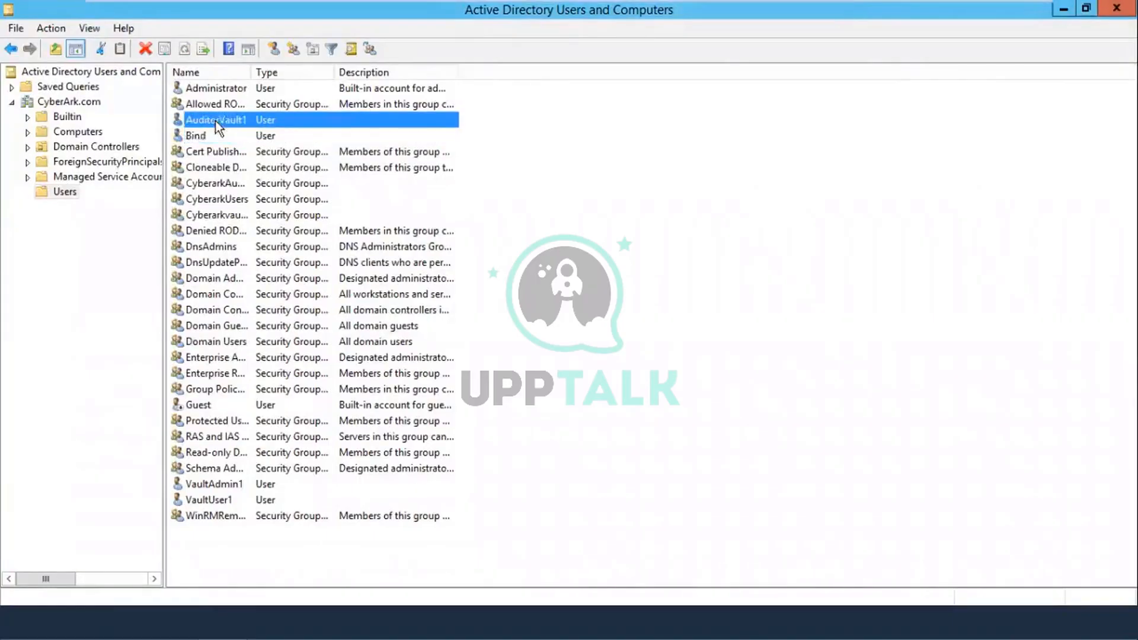
{"action": "left_click", "coordinate": [216, 503]}
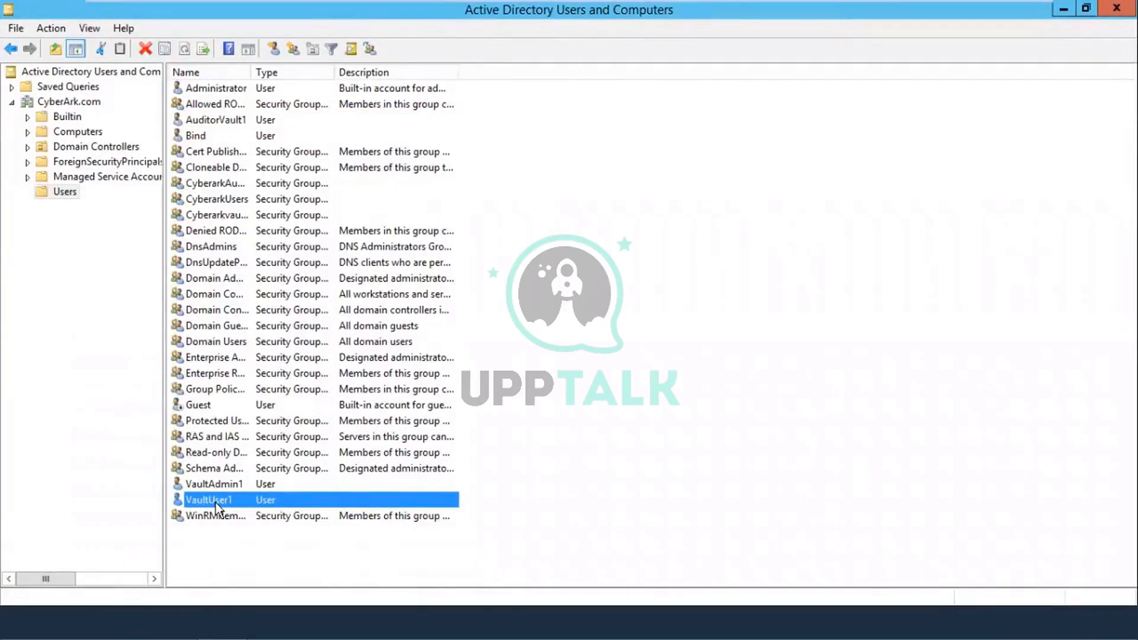
{"action": "right_click", "coordinate": [240, 502]}
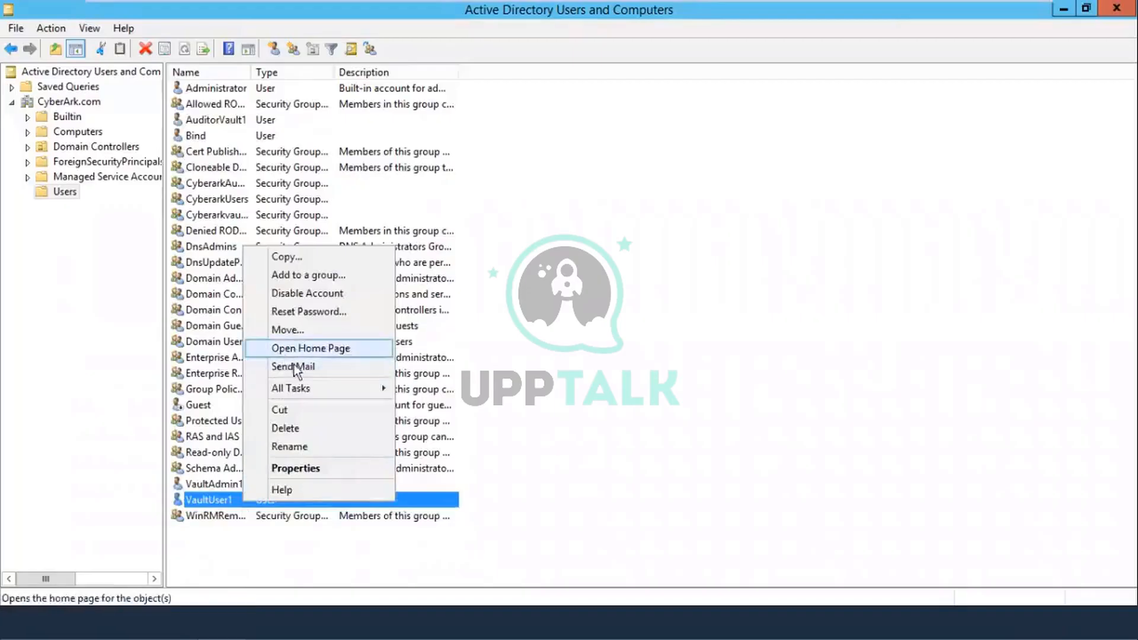
{"action": "left_click", "coordinate": [304, 276]}
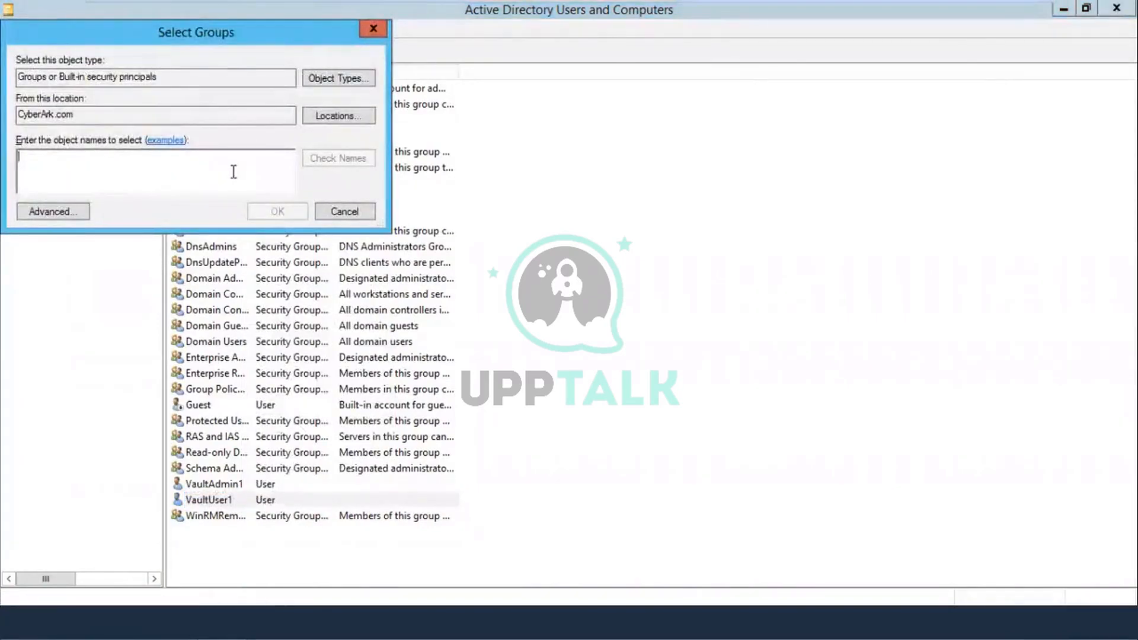
{"action": "type", "text": "cyber"}
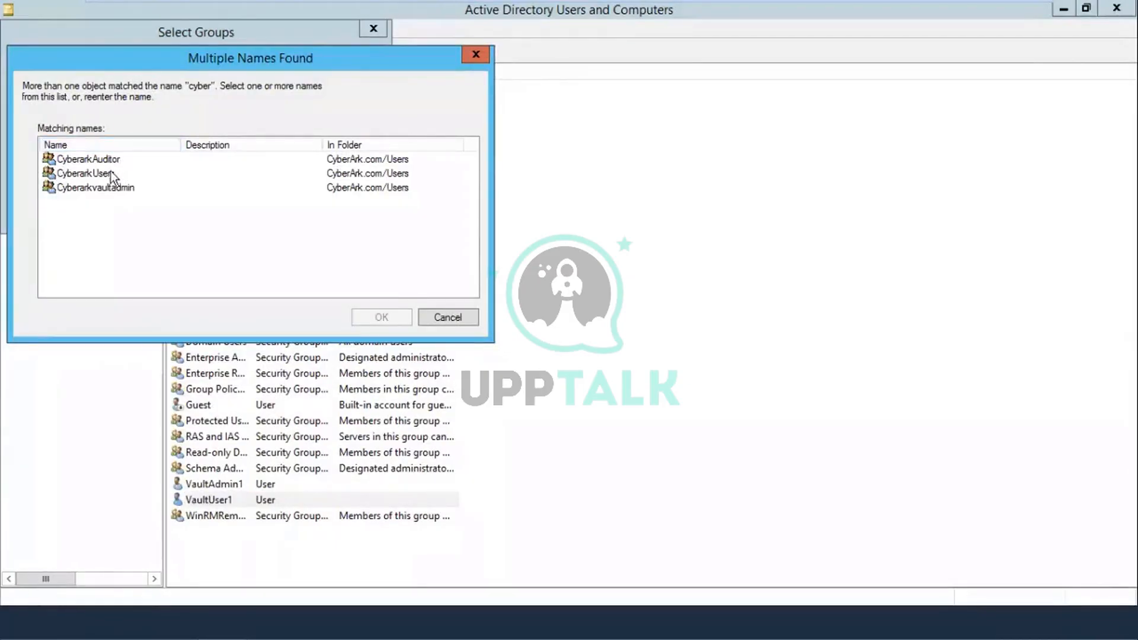
{"action": "left_click", "coordinate": [113, 173]}
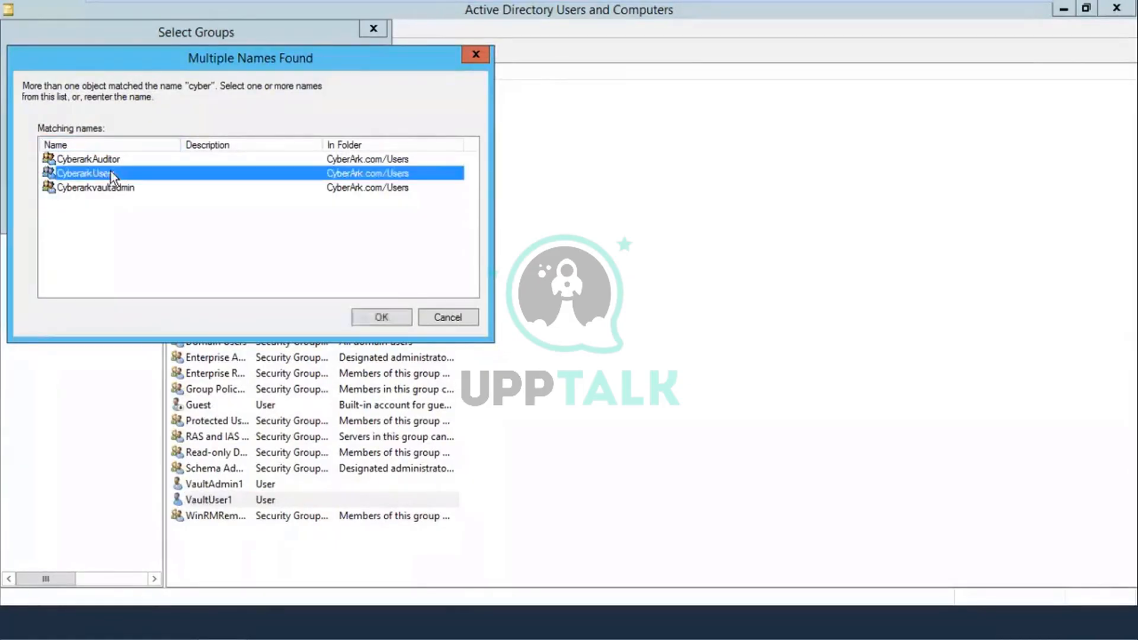
{"action": "left_click", "coordinate": [381, 317]}
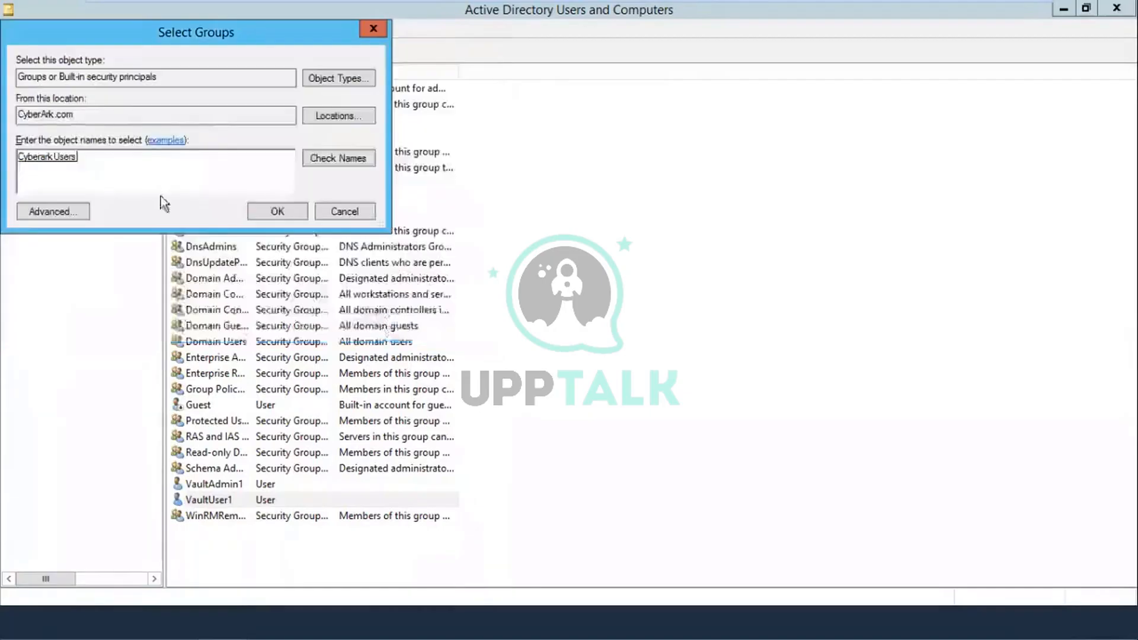
{"action": "left_click", "coordinate": [276, 213]}
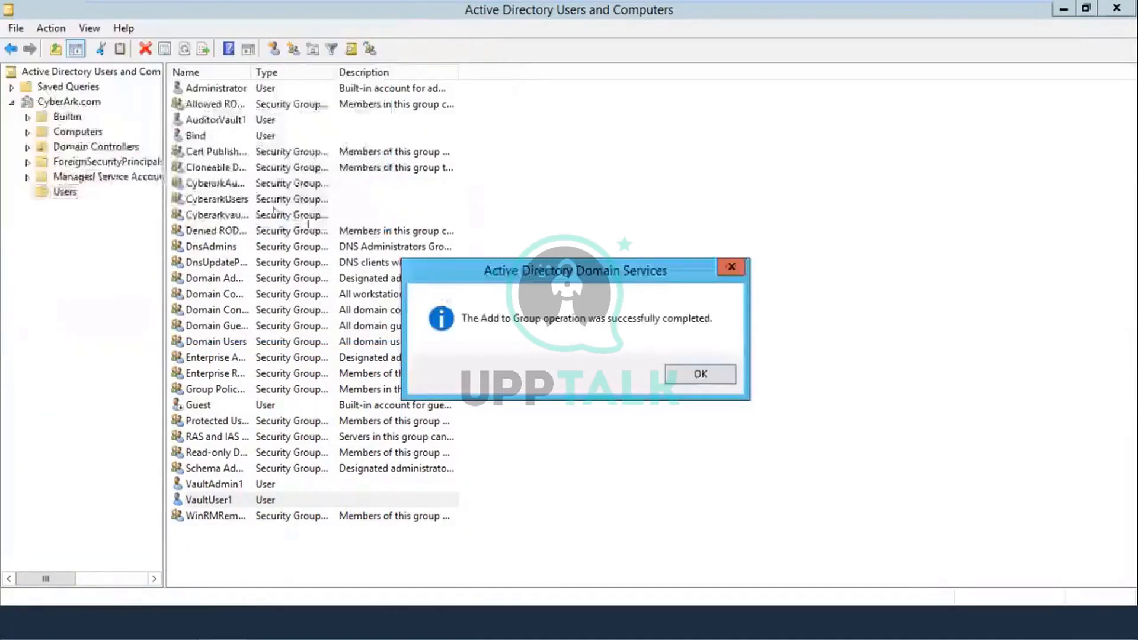
{"action": "left_click", "coordinate": [684, 376]}
{"action": "left_click", "coordinate": [240, 483]}
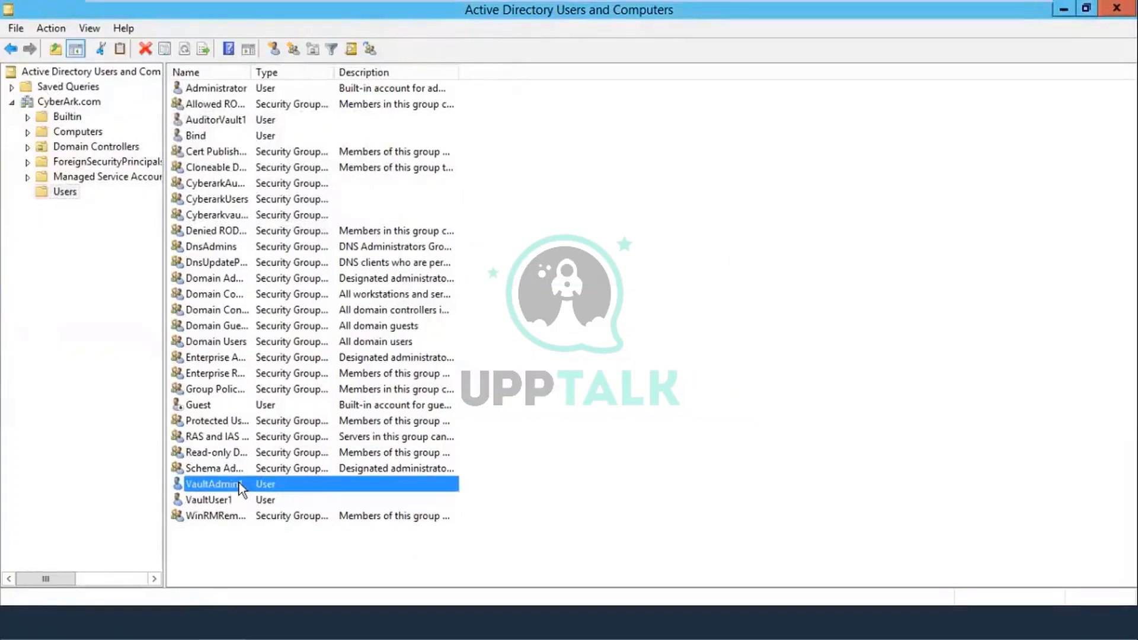
Step: Add VaultAdmin1 to the Cyberarkvaultadmin group and acknowledge the success message
{"action": "right_click", "coordinate": [240, 482]}
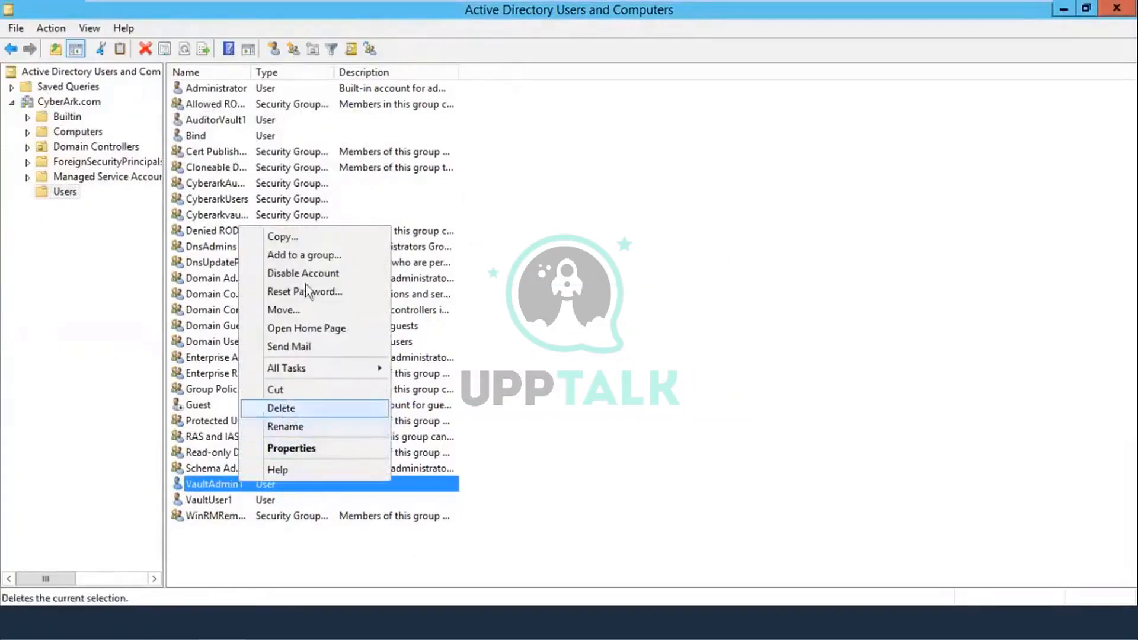
{"action": "left_click", "coordinate": [311, 254]}
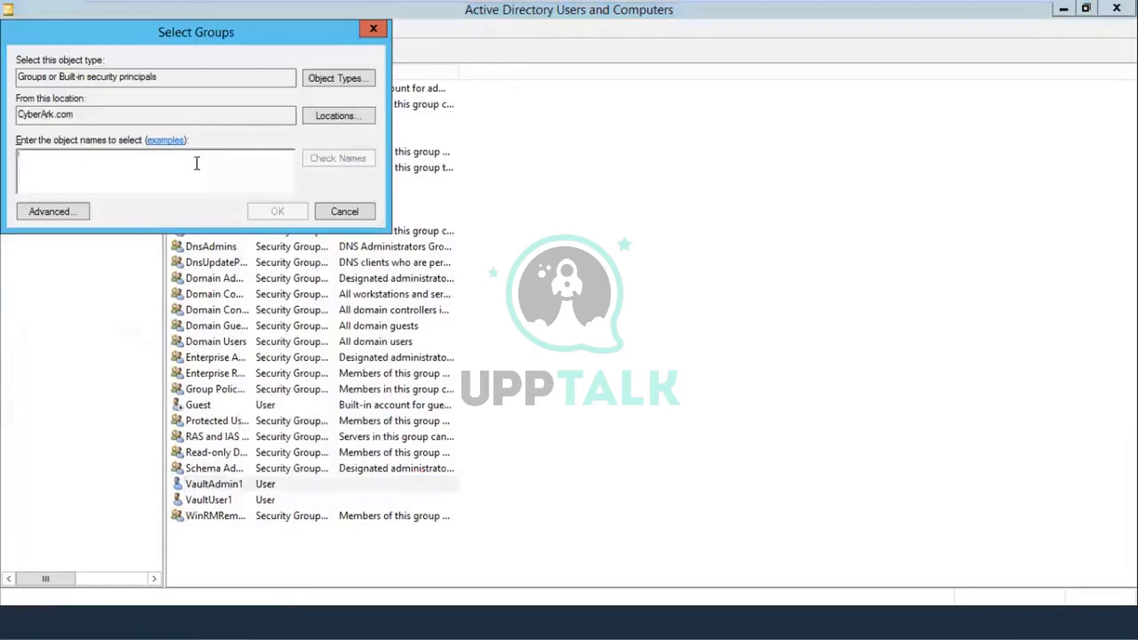
{"action": "type", "text": "cyber"}
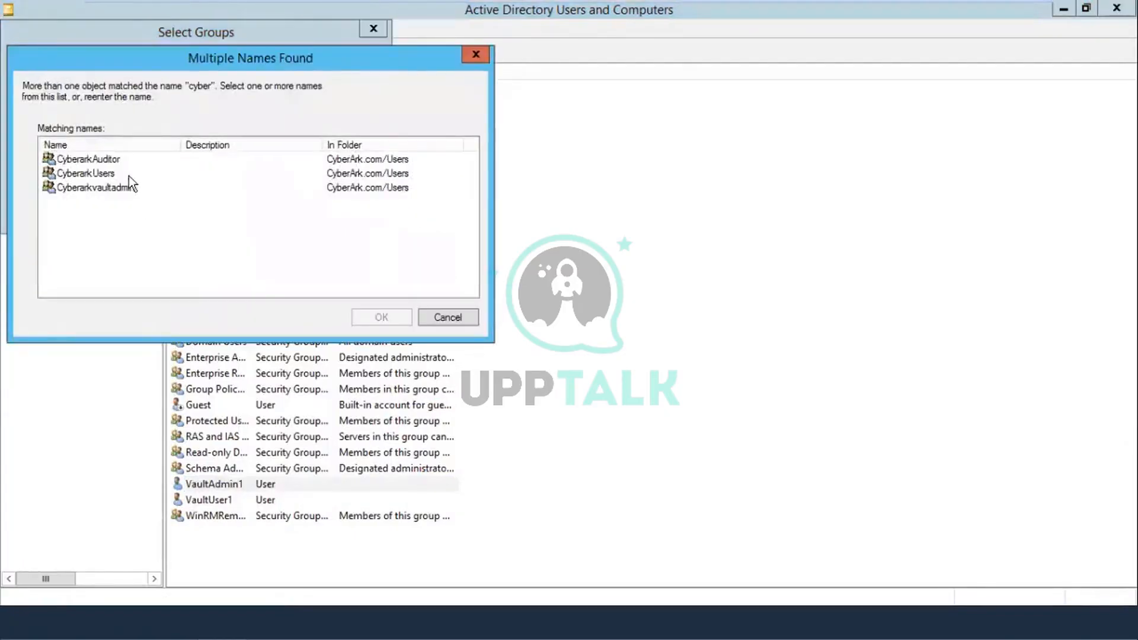
{"action": "left_click", "coordinate": [123, 187]}
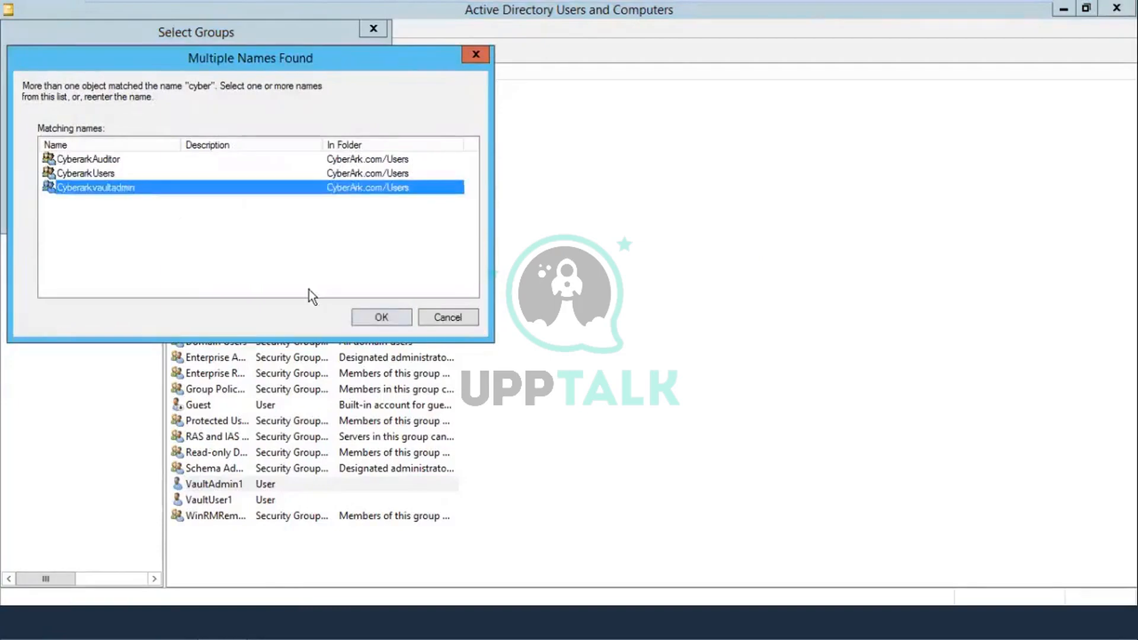
{"action": "left_click", "coordinate": [381, 317]}
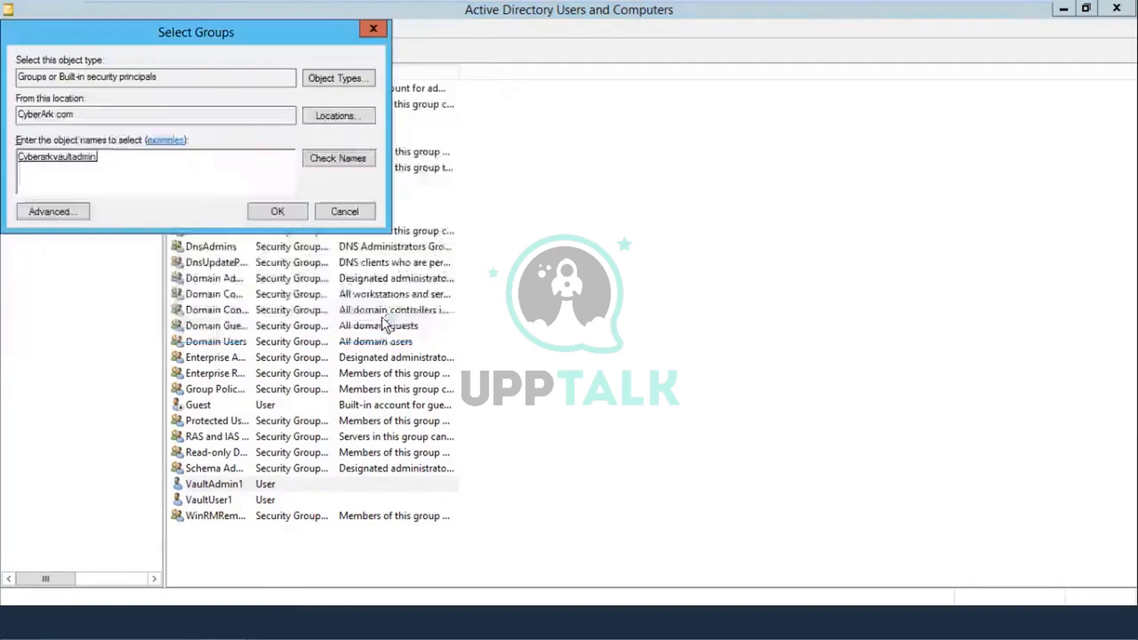
{"action": "left_click", "coordinate": [277, 212]}
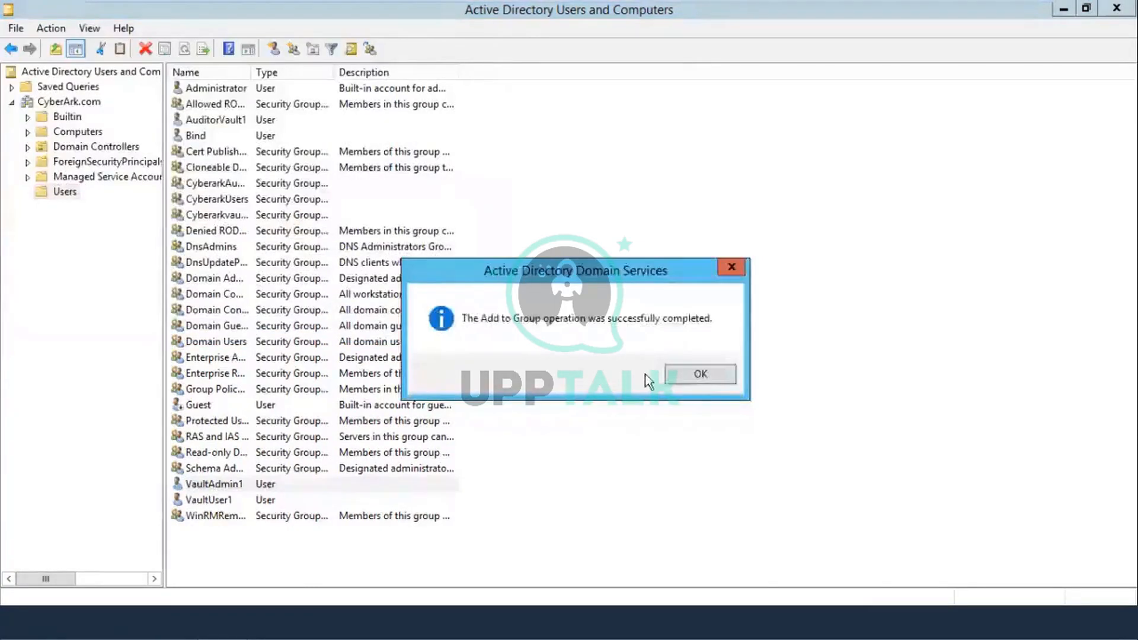
{"action": "left_click", "coordinate": [675, 375]}
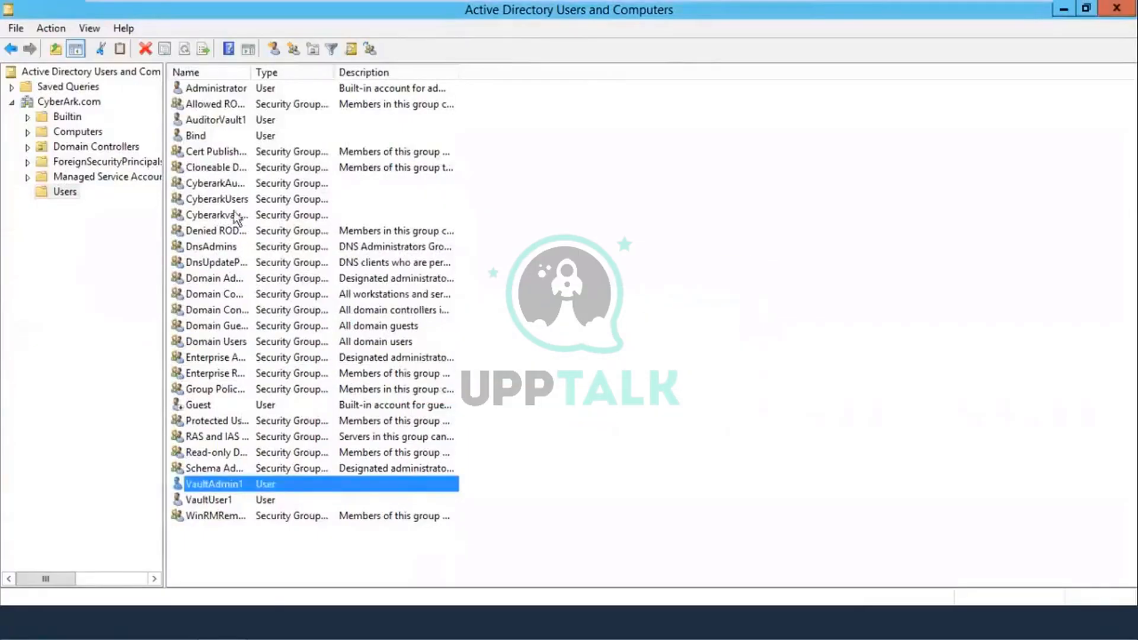
Step: Add AuditorVault1 to the CyberarkAuditor group, then minimize the Active Directory console
{"action": "right_click", "coordinate": [237, 121]}
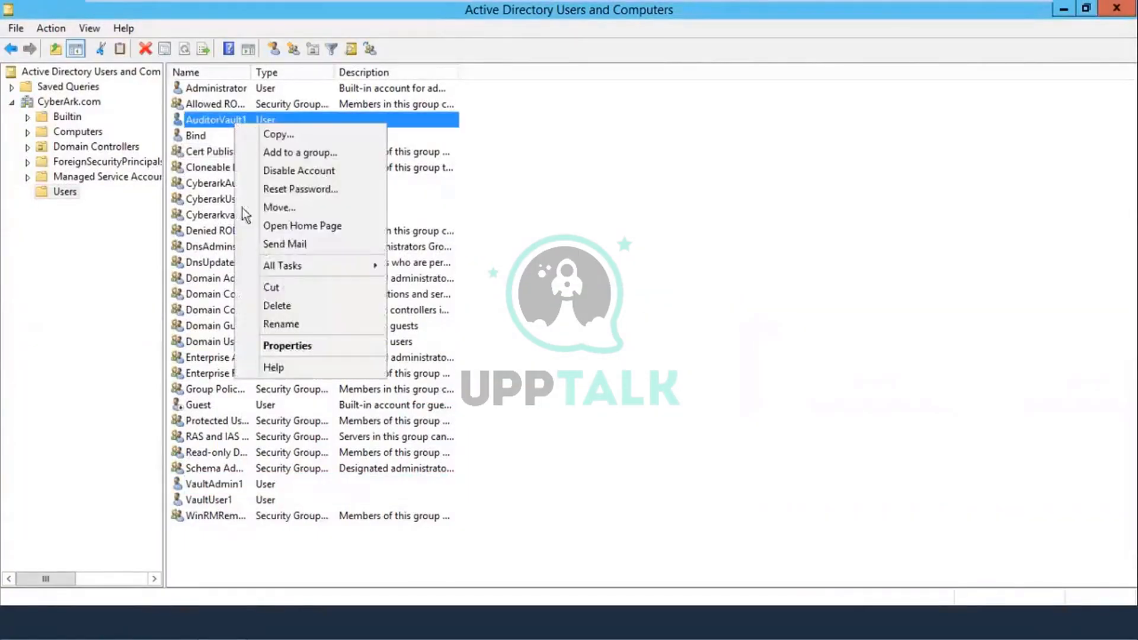
{"action": "left_click", "coordinate": [289, 153]}
{"action": "type", "text": "cyber"}
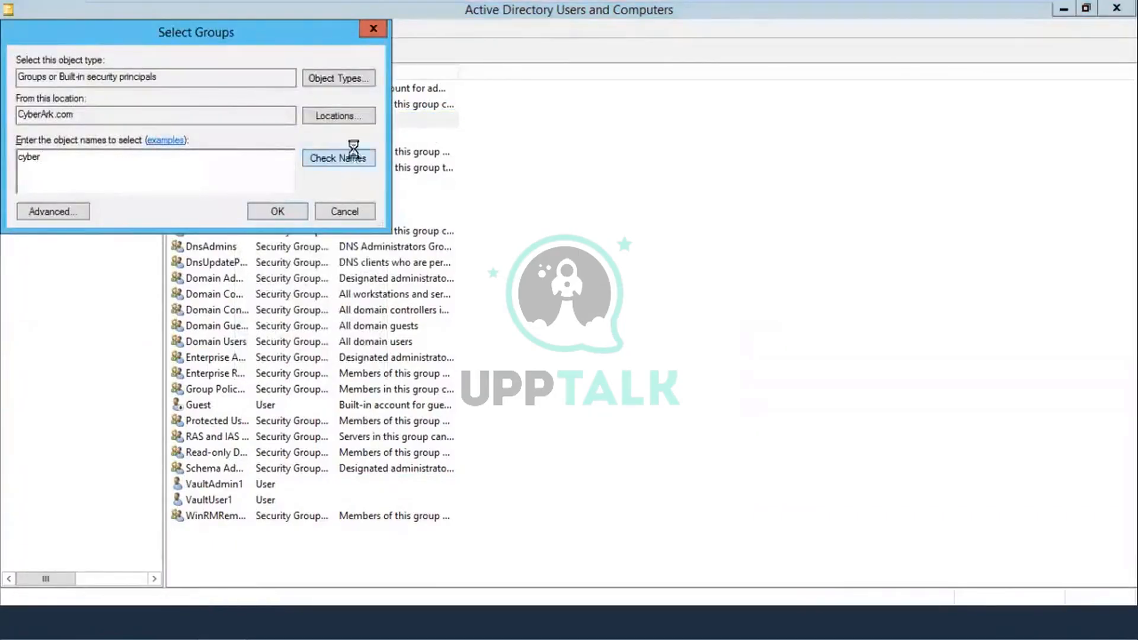
{"action": "left_click", "coordinate": [324, 156]}
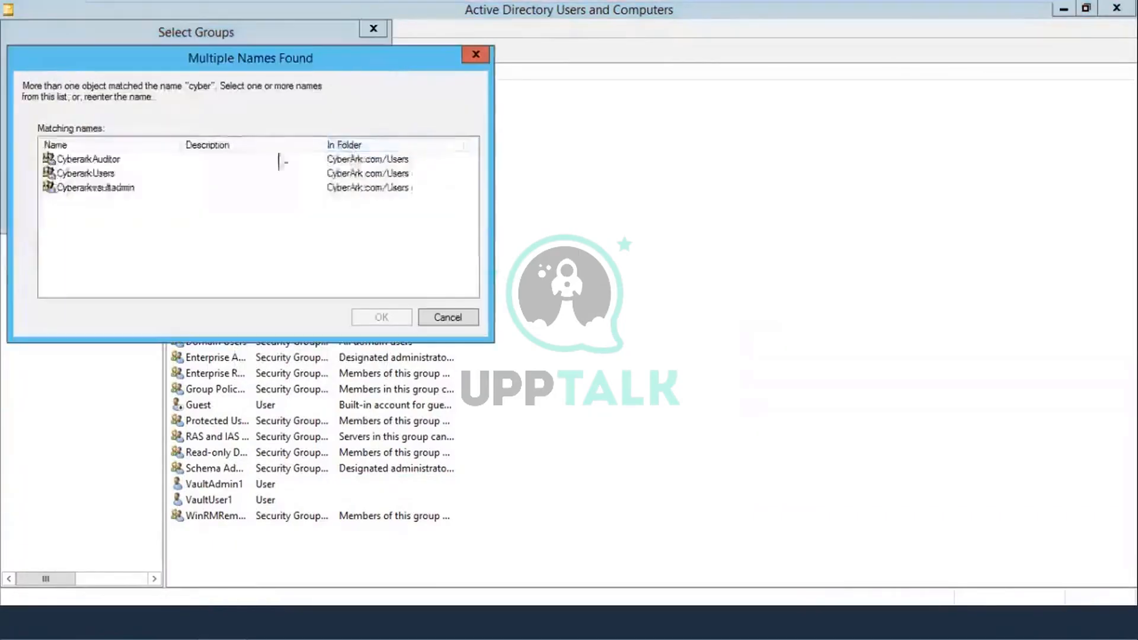
{"action": "left_click", "coordinate": [144, 165]}
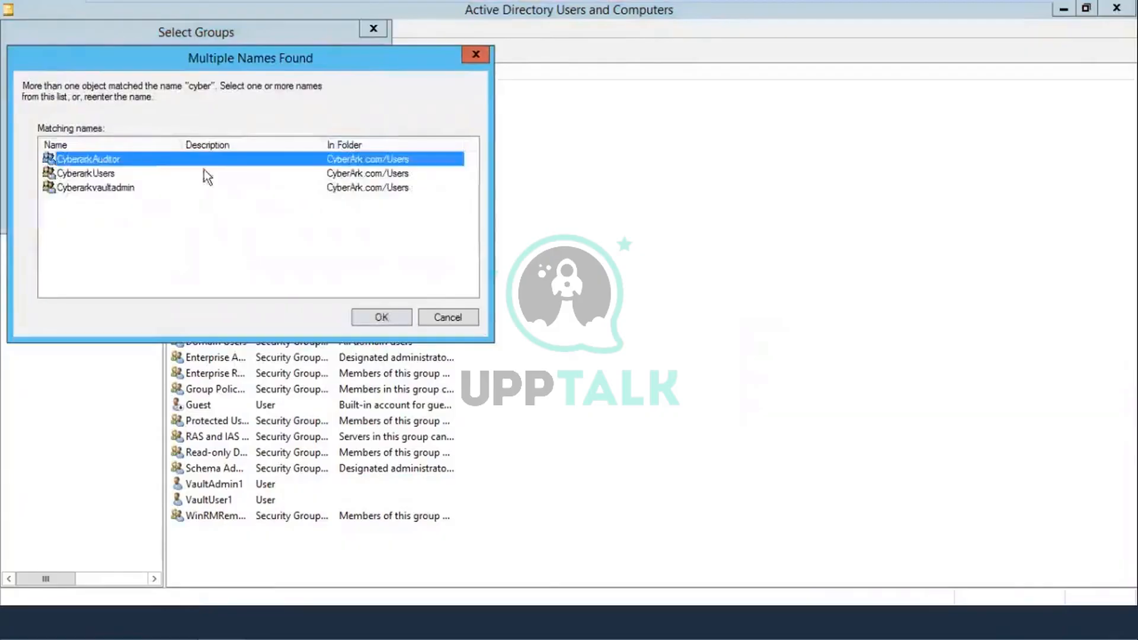
{"action": "left_click", "coordinate": [368, 313]}
{"action": "left_click", "coordinate": [265, 210]}
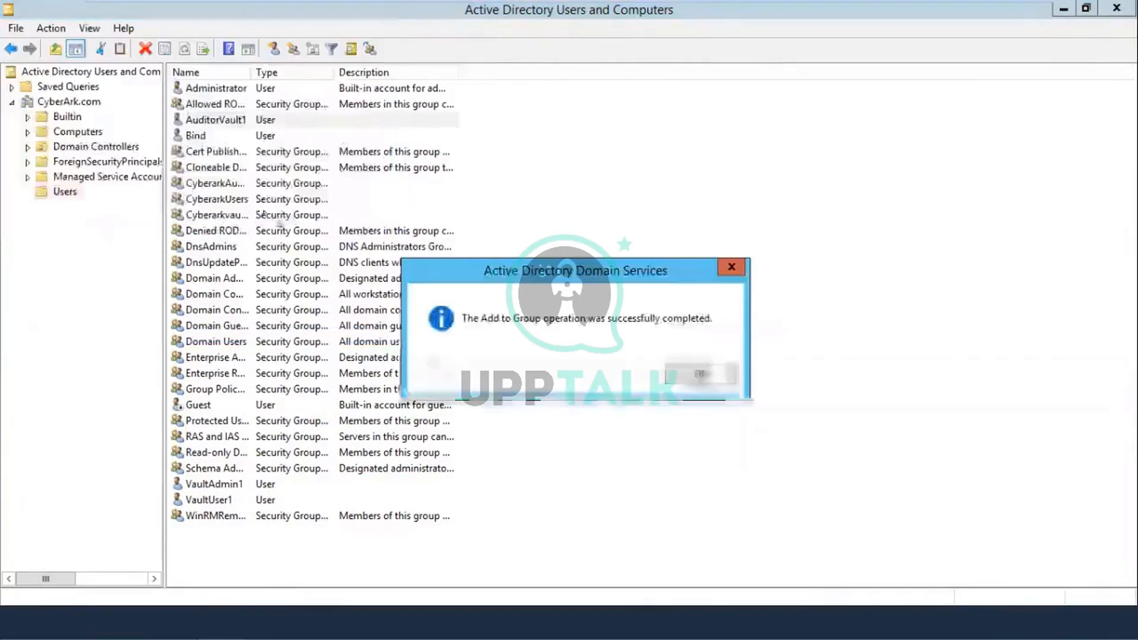
{"action": "left_click", "coordinate": [681, 371]}
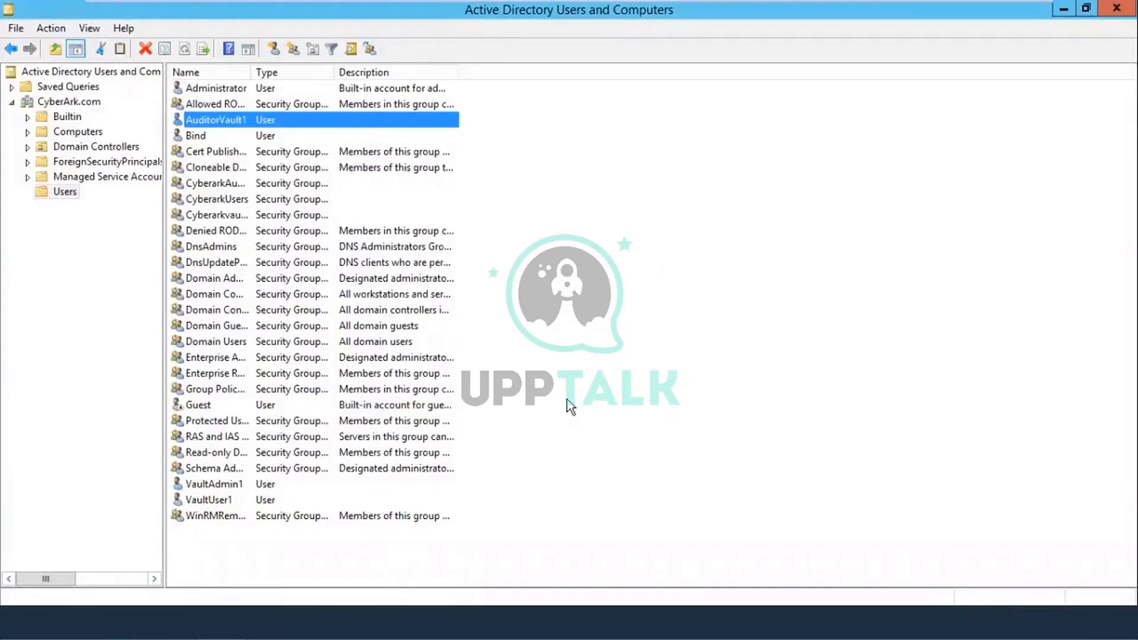
{"action": "left_click", "coordinate": [1064, 10]}
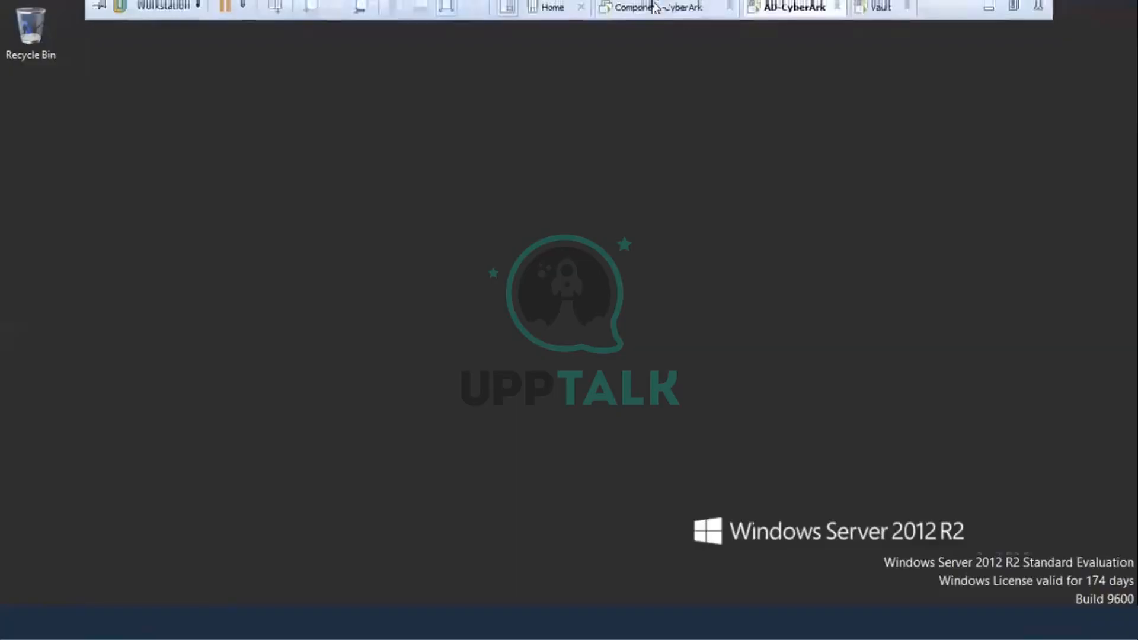
Step: On the Component-CyberArk VM, sign the administrator out of PVWA and open Administration > Configuration Options
{"action": "left_click", "coordinate": [670, 12]}
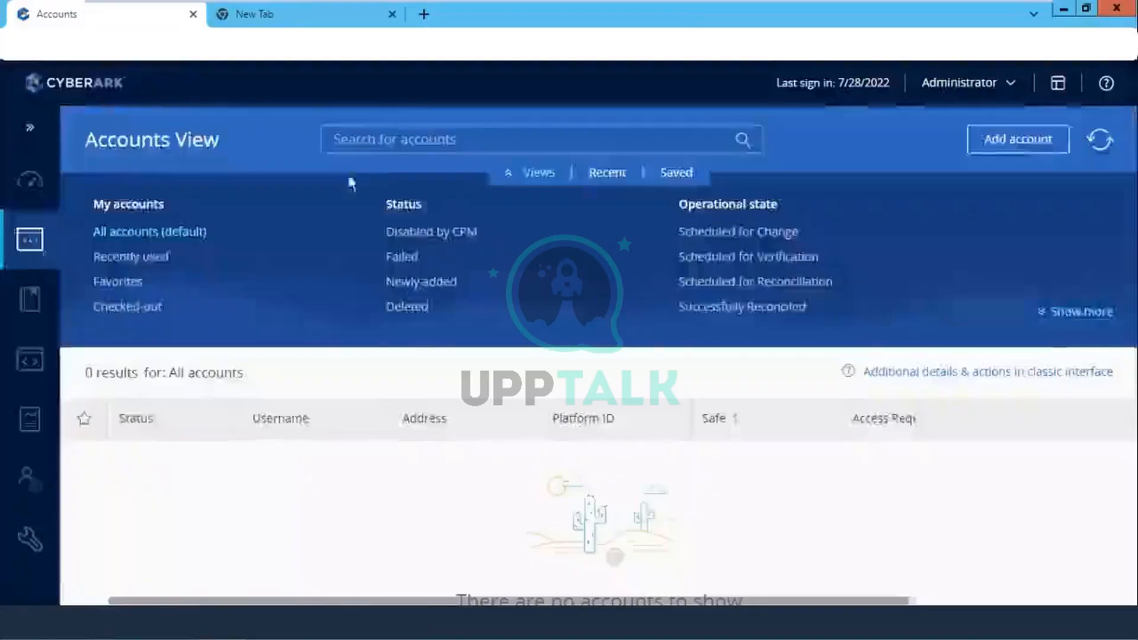
{"action": "left_click", "coordinate": [1008, 84]}
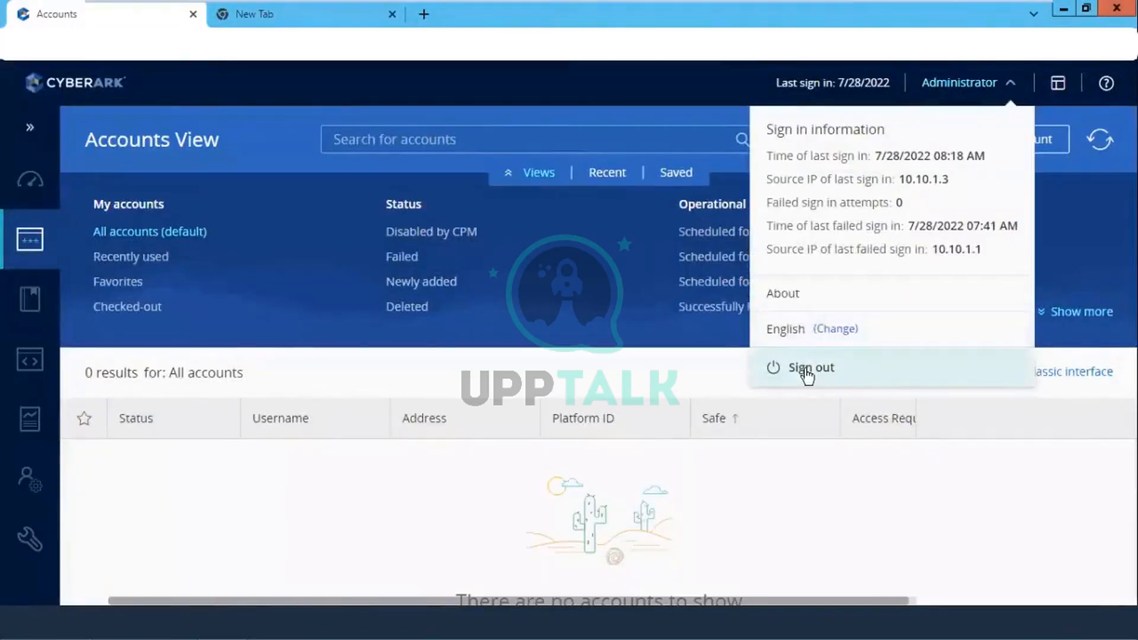
{"action": "left_click", "coordinate": [807, 370]}
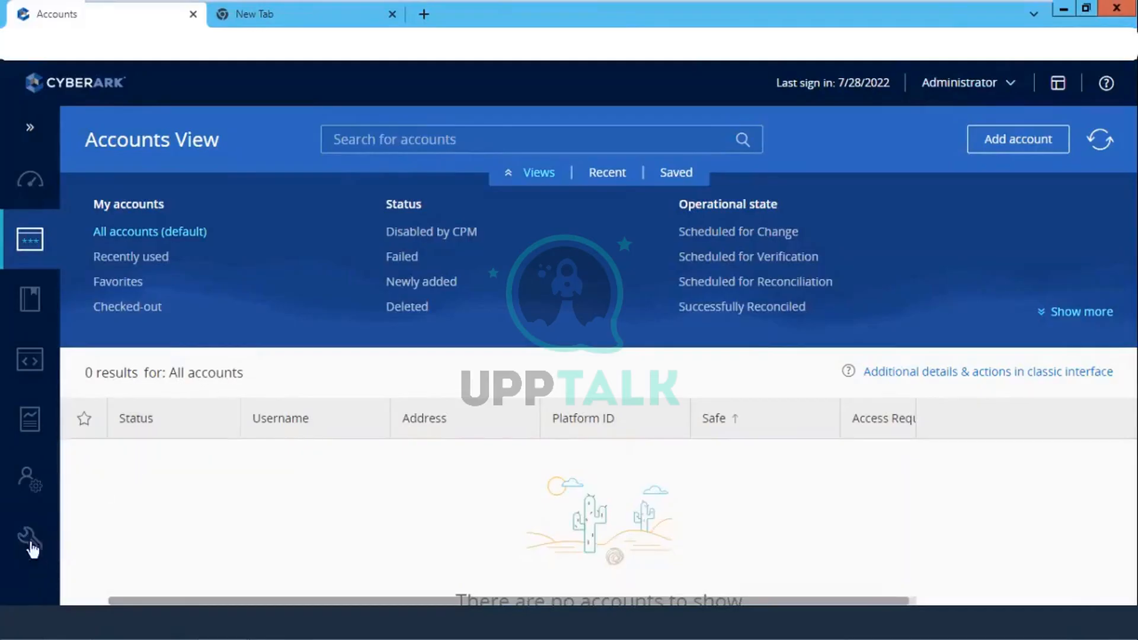
{"action": "mouse_move", "coordinate": [25, 555]}
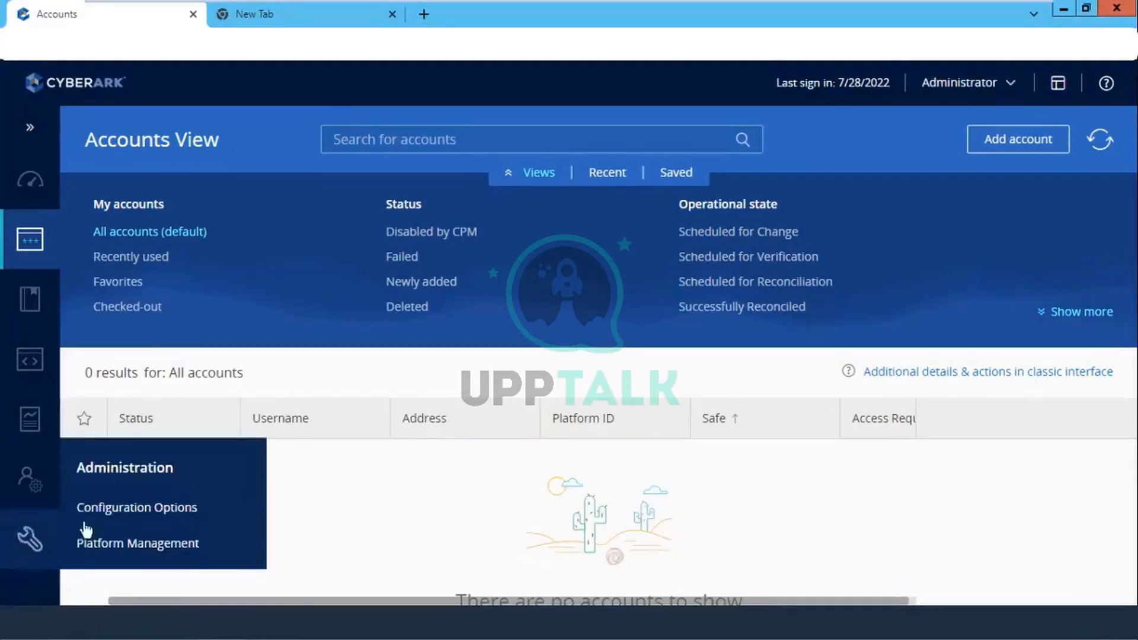
{"action": "left_click", "coordinate": [126, 510]}
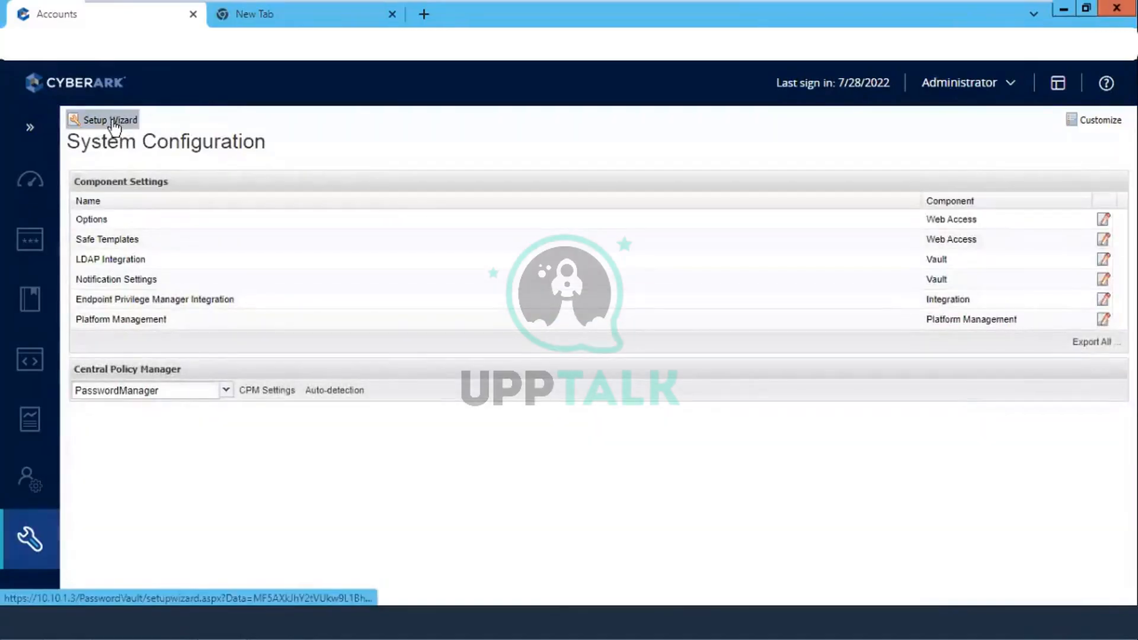
Step: Start the LDAP integration wizard with directory name AD and address 10.10.1.2, then go to the AD-CyberArk VM
{"action": "left_click", "coordinate": [113, 122]}
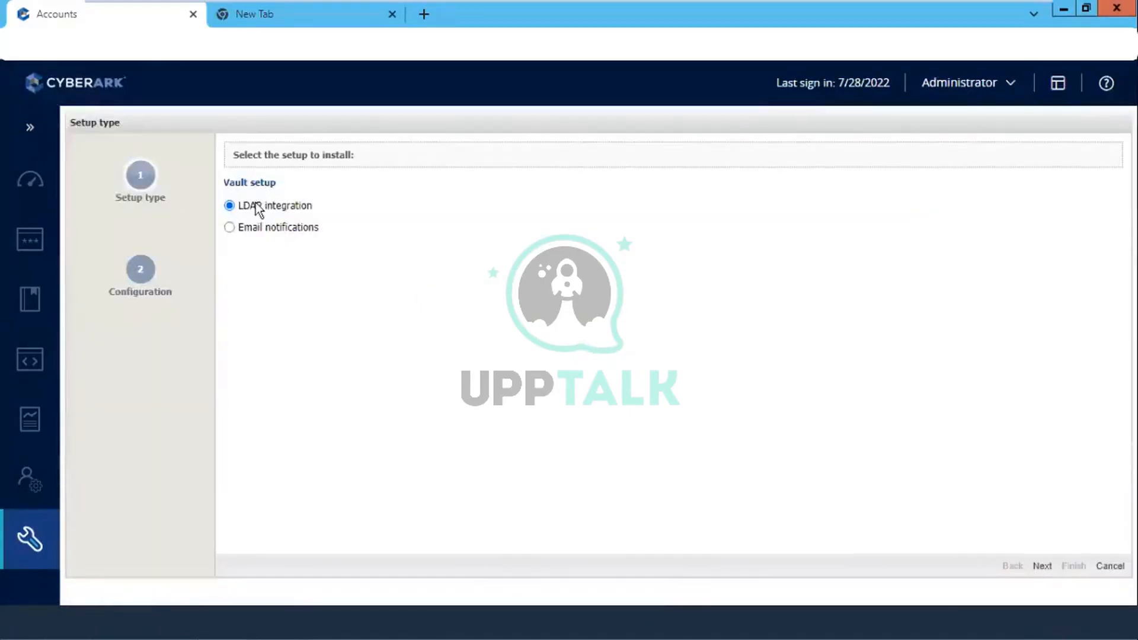
{"action": "left_click", "coordinate": [1042, 565]}
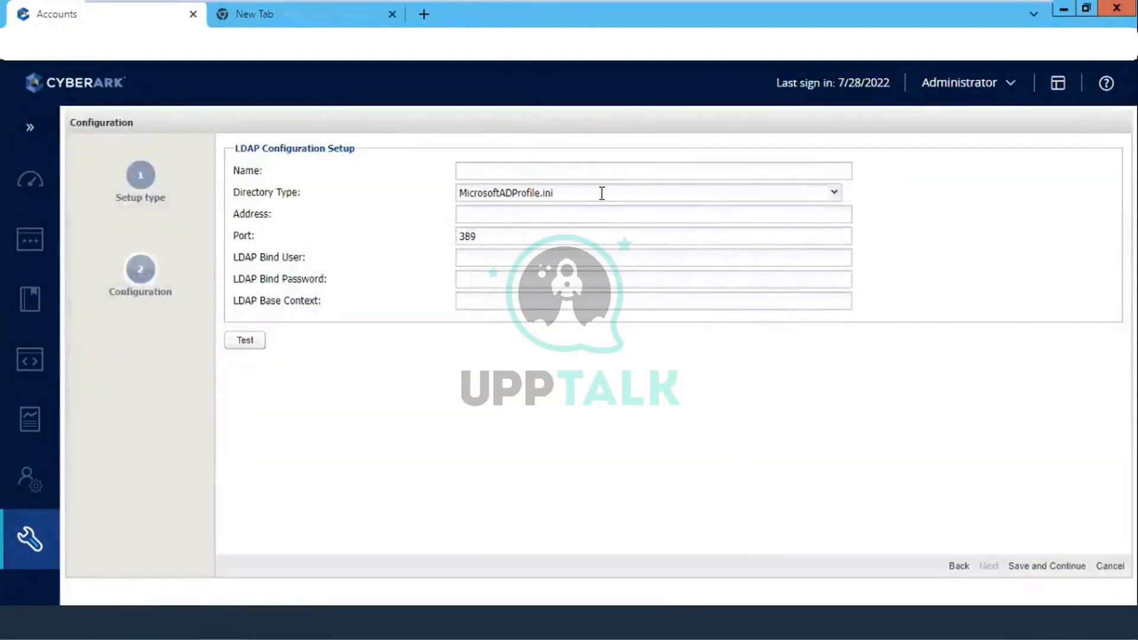
{"action": "left_click", "coordinate": [590, 166]}
{"action": "type", "text": "AD"}
{"action": "left_click", "coordinate": [500, 219]}
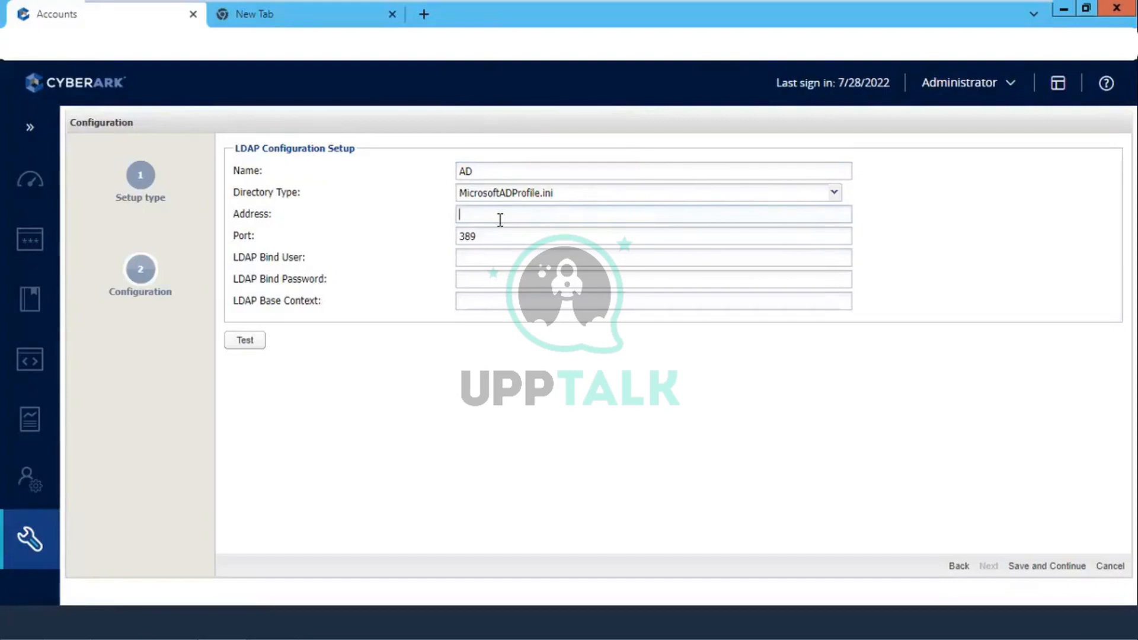
{"action": "type", "text": "10.10.1.2"}
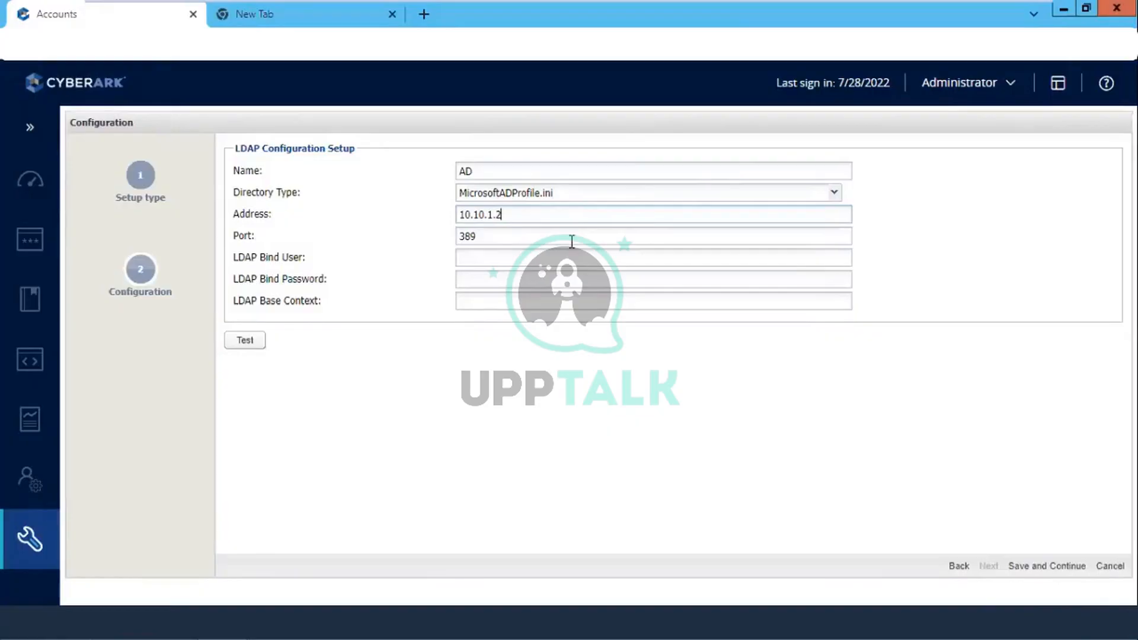
{"action": "mouse_move", "coordinate": [468, 5]}
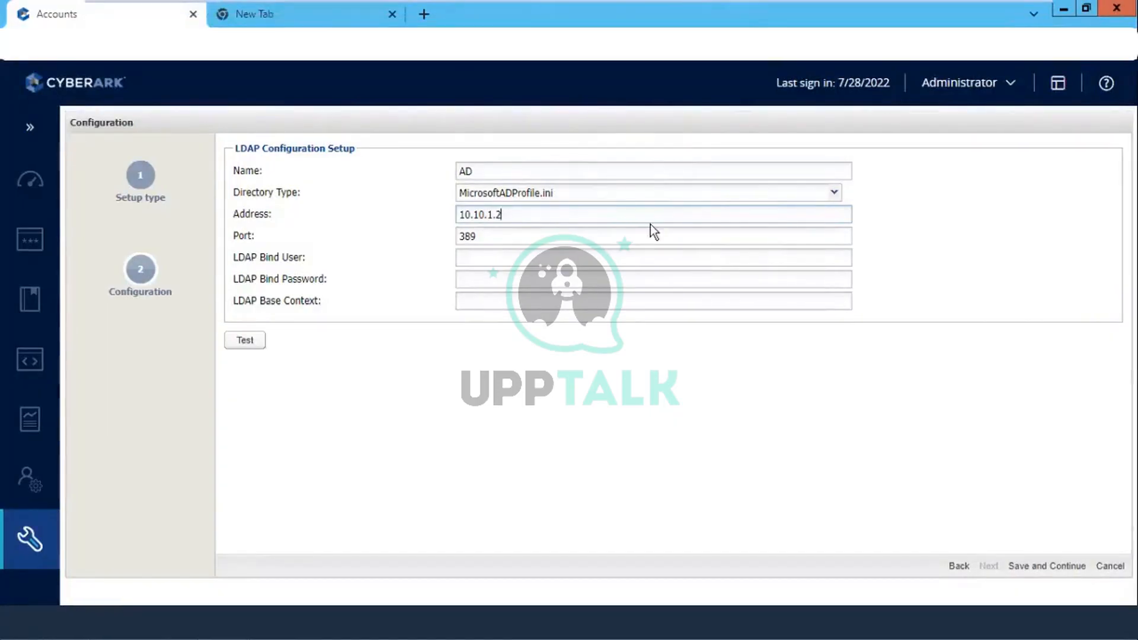
{"action": "left_click", "coordinate": [788, 13]}
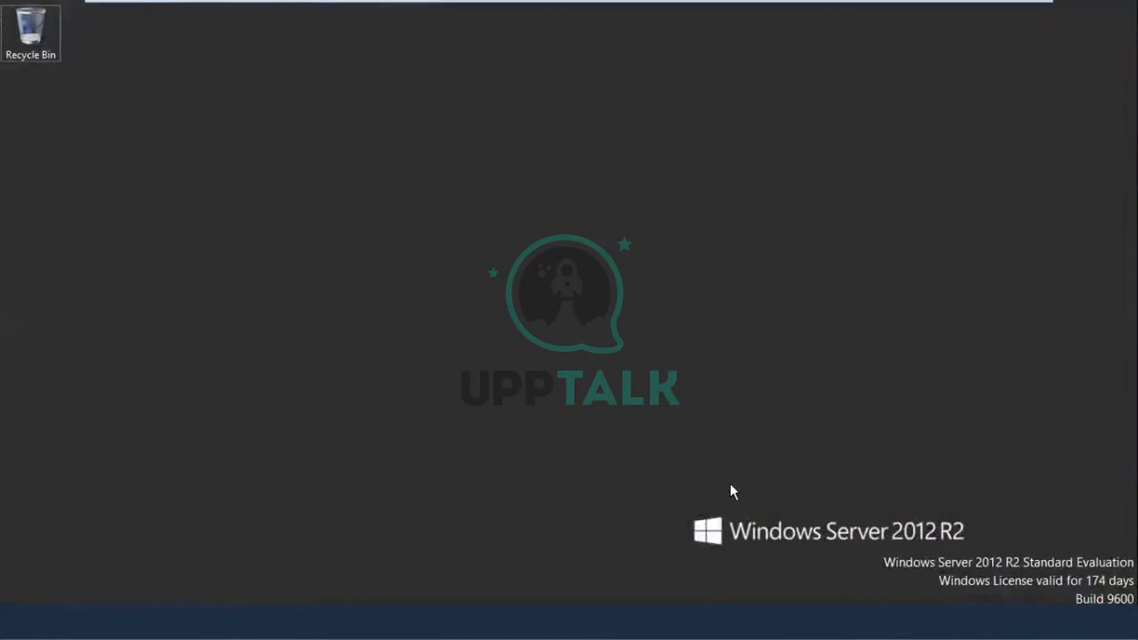
Step: Run ipconfig in Command Prompt to verify the AD server's IPv4 is 10.10.1.2, then return to Component-CyberArk
{"action": "key", "text": "super+r"}
{"action": "type", "text": "cmd"}
{"action": "key", "text": "Return"}
{"action": "type", "text": "i"}
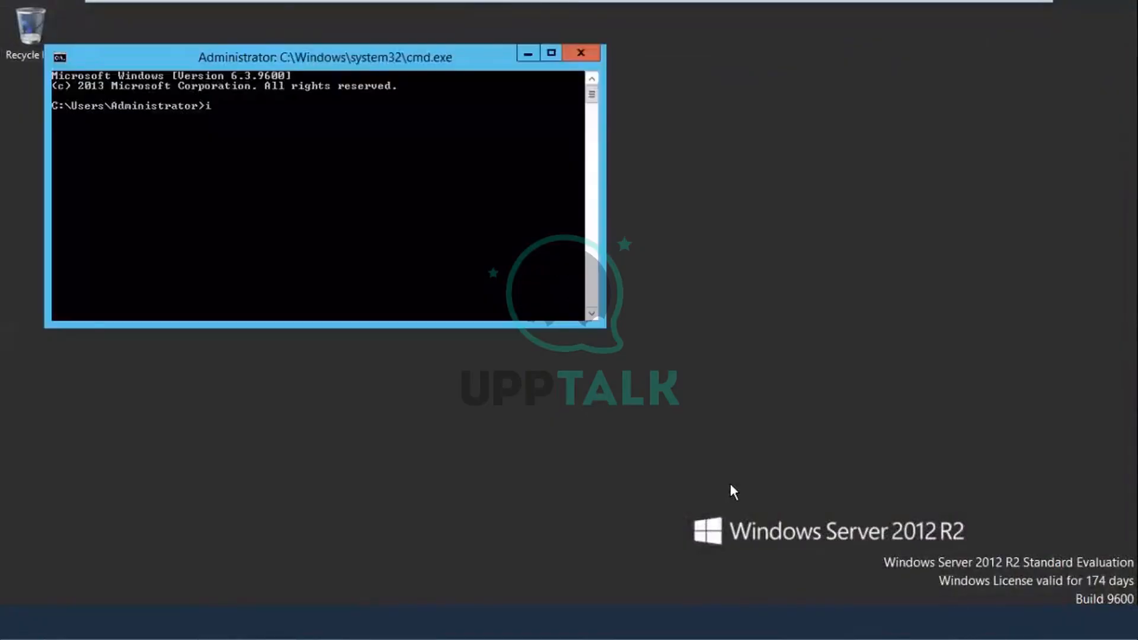
{"action": "type", "text": "pconfig"}
{"action": "key", "text": "Return"}
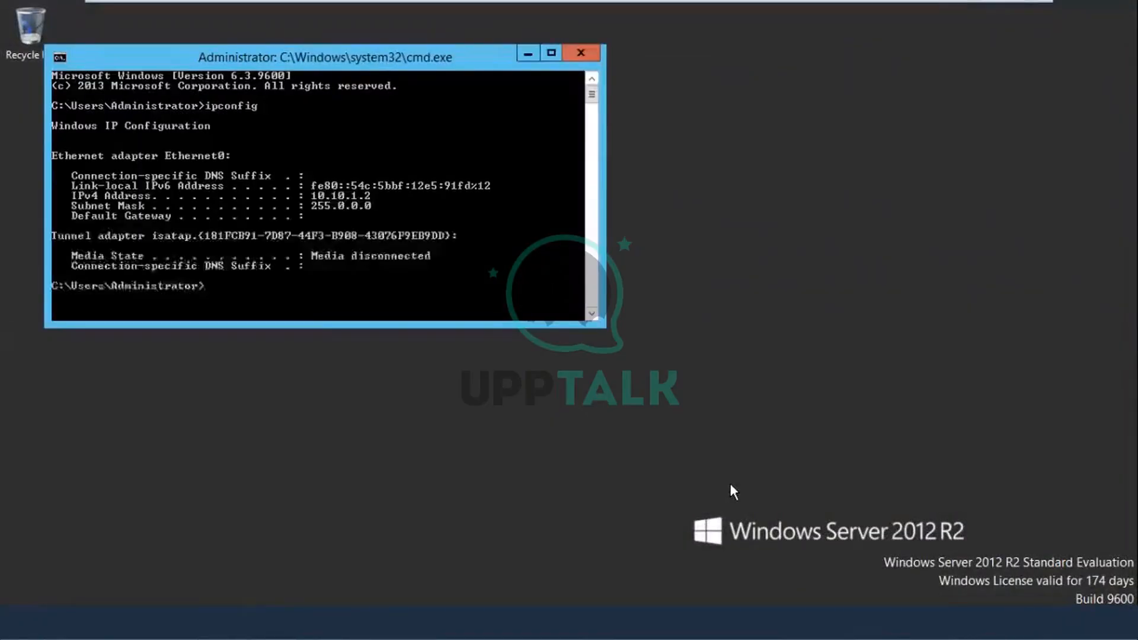
{"action": "left_click", "coordinate": [579, 52]}
{"action": "left_click", "coordinate": [649, 14]}
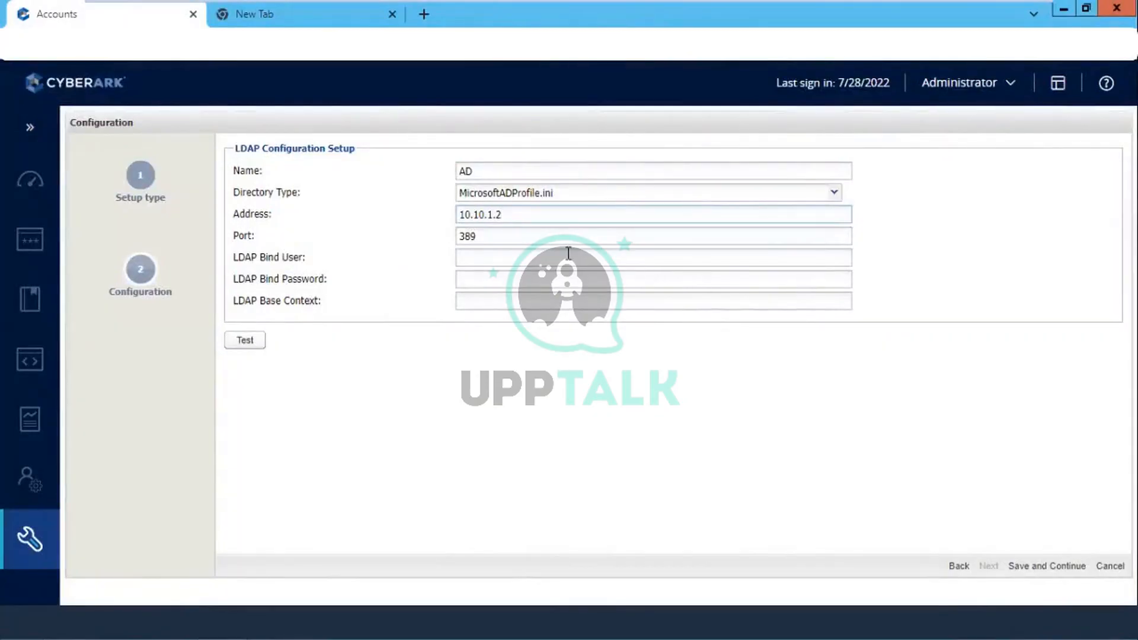
Step: Enter bind user Bind, its password and base context dc=cyberark,dc=com, then run a successful connection test
{"action": "left_click", "coordinate": [488, 260]}
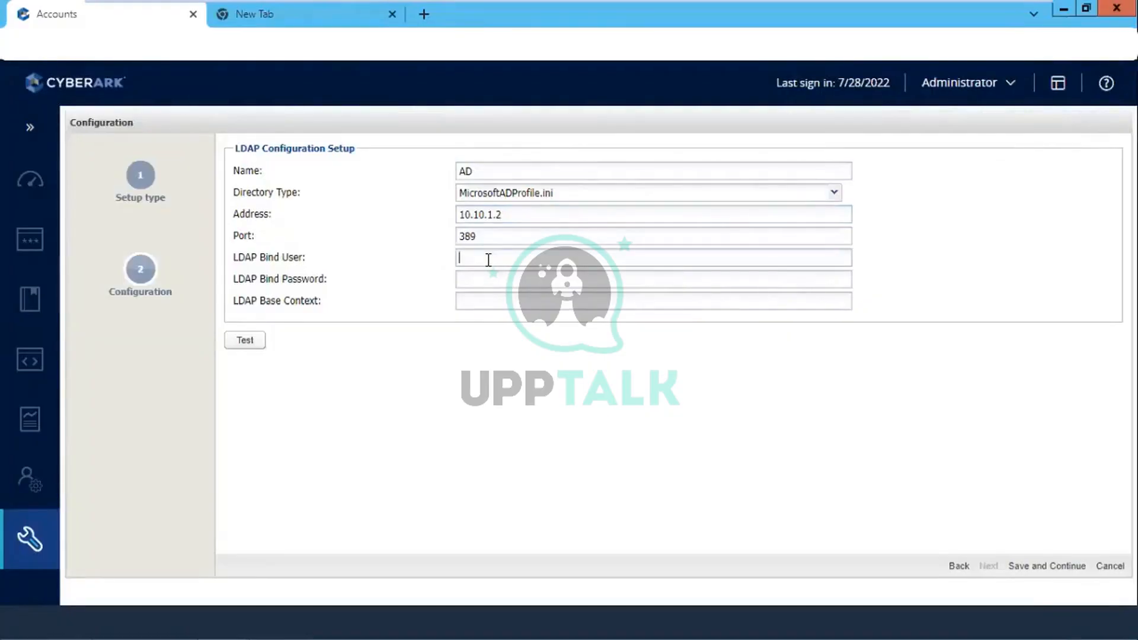
{"action": "type", "text": "Bind"}
{"action": "left_click", "coordinate": [486, 278]}
{"action": "type", "text": "•••••••••"}
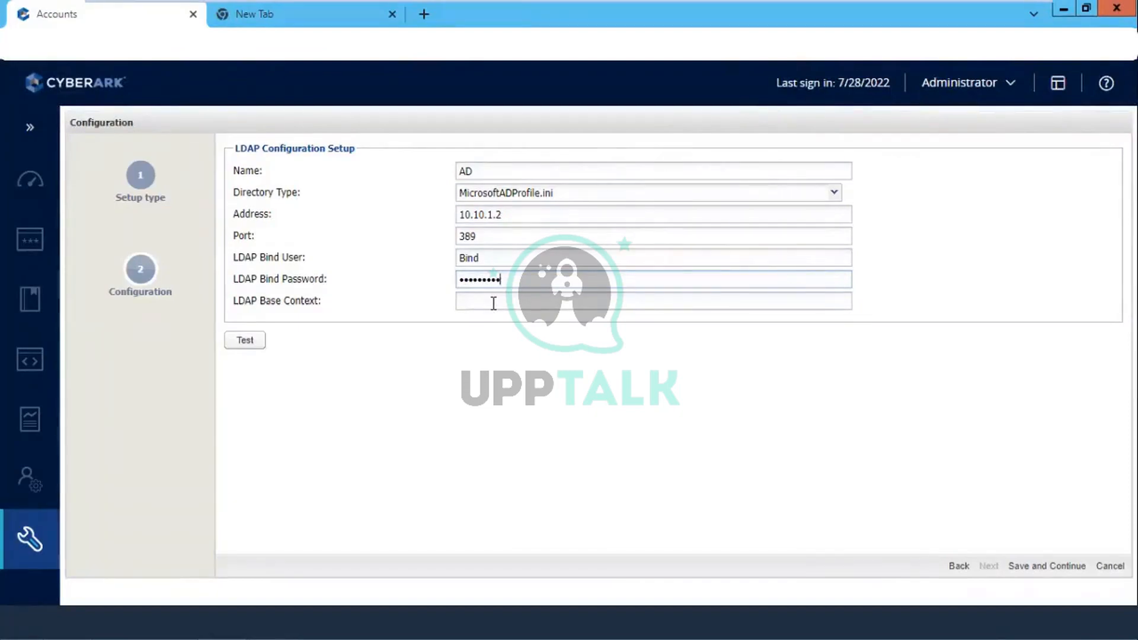
{"action": "left_click", "coordinate": [491, 303]}
{"action": "type", "text": "dc="}
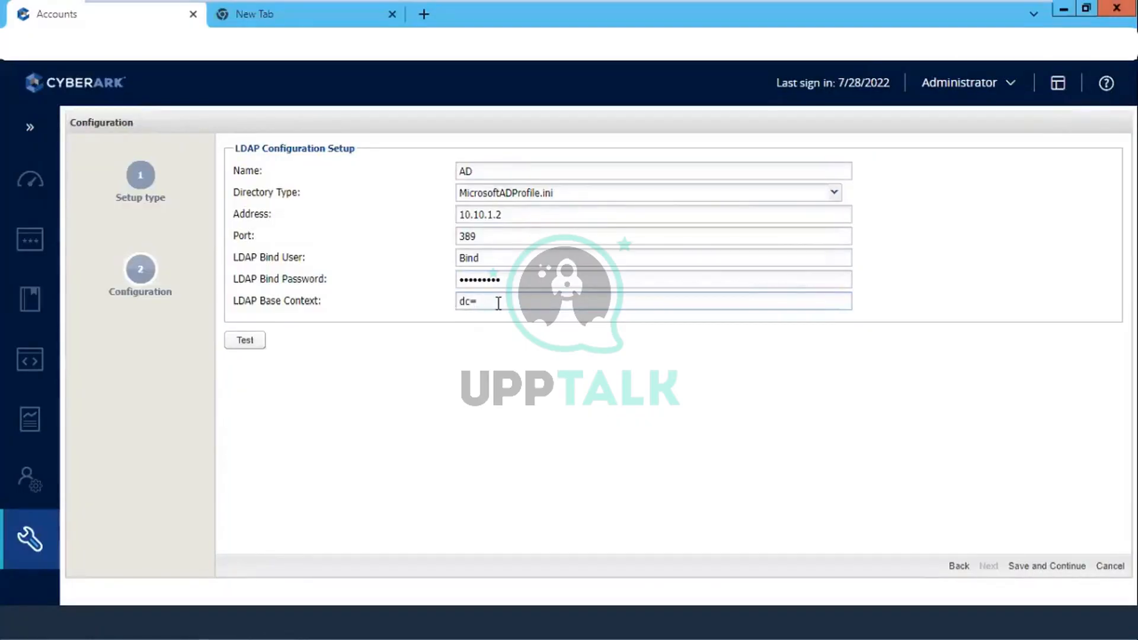
{"action": "type", "text": "cyberark,dc"}
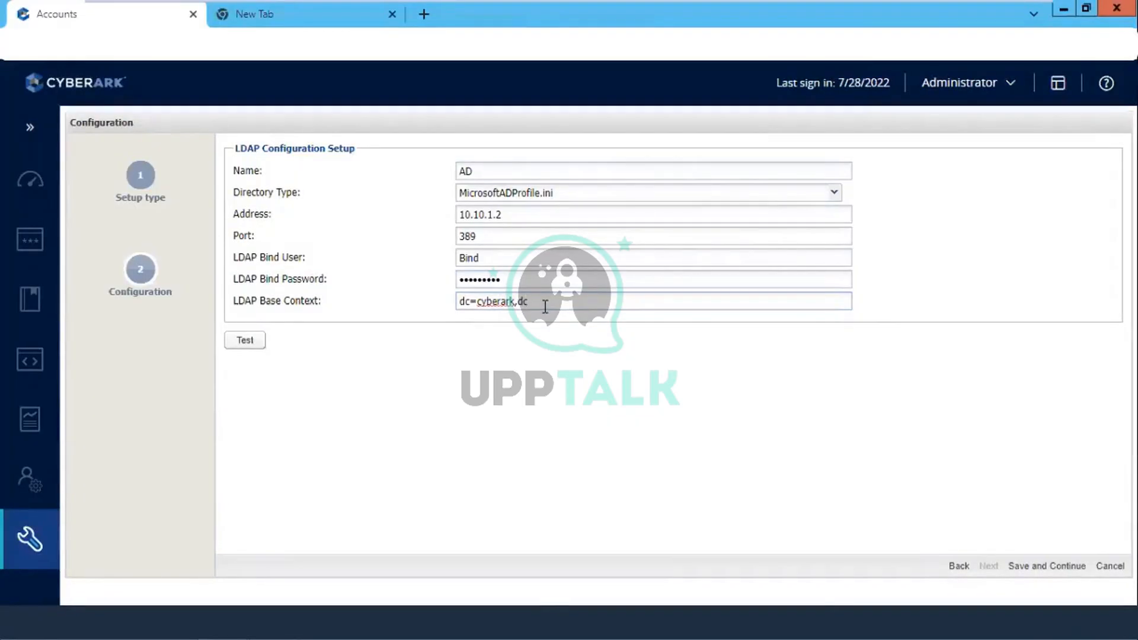
{"action": "type", "text": "=com"}
{"action": "left_click", "coordinate": [242, 348]}
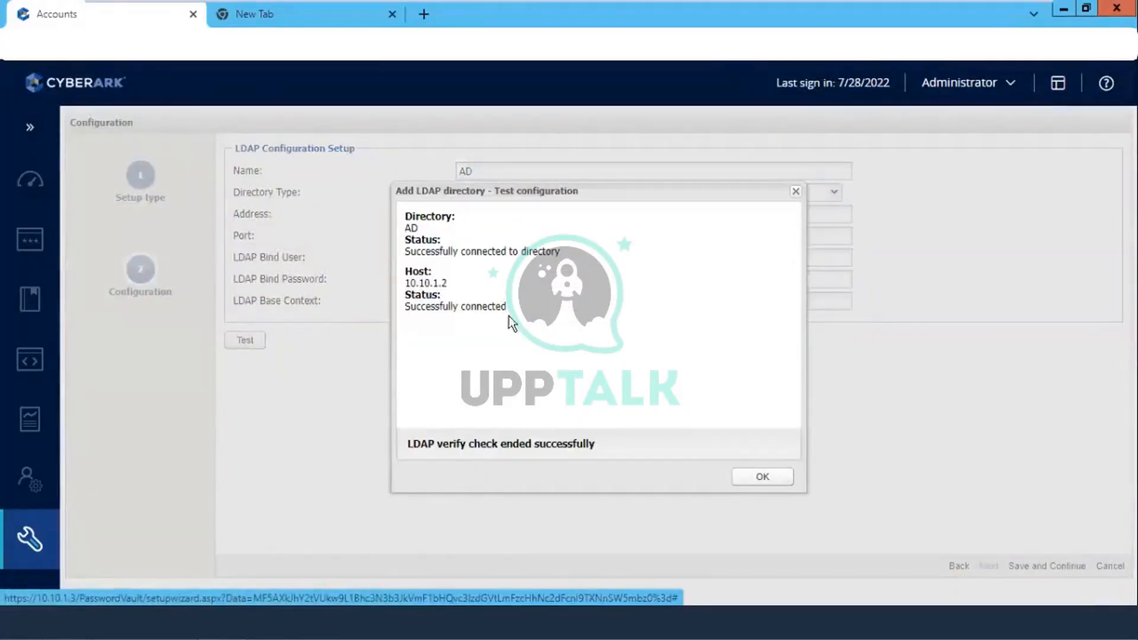
{"action": "left_click", "coordinate": [748, 476]}
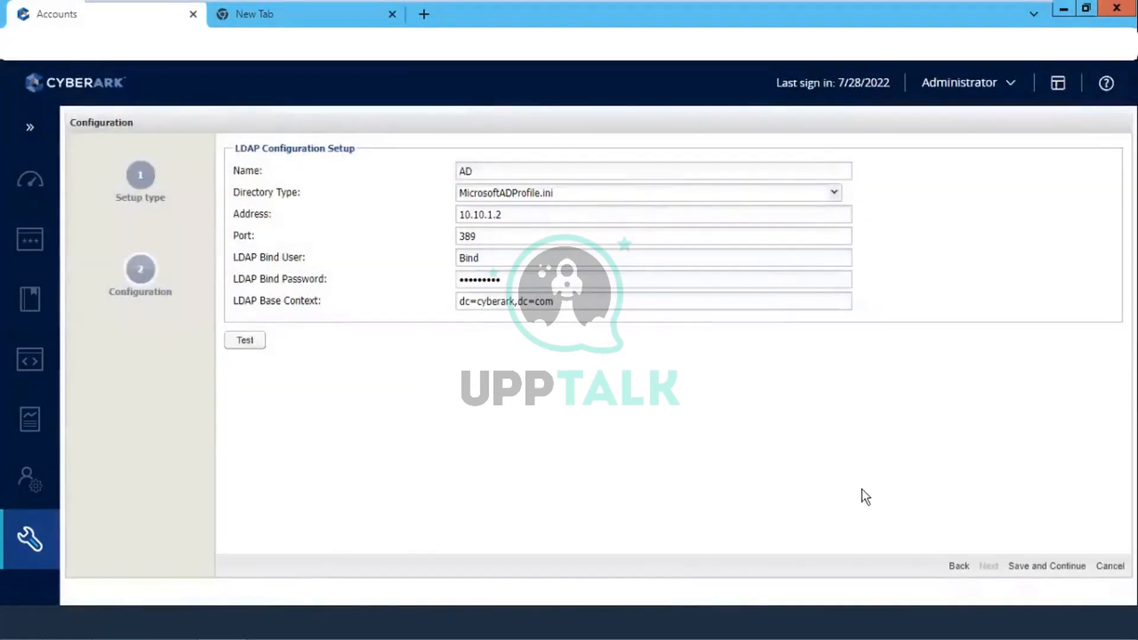
Step: Save the LDAP connection and map vault admin, auditors and users to Cyberarkvaultadmin, CyberarkAuditor and CyberarkUsers
{"action": "left_click", "coordinate": [1045, 566]}
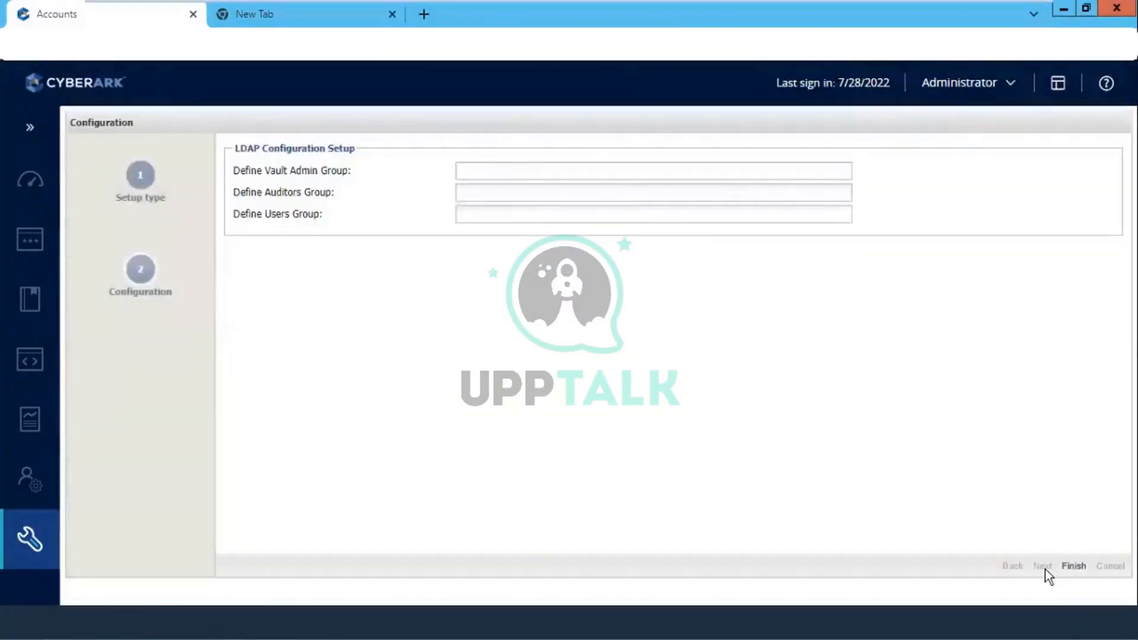
{"action": "left_click", "coordinate": [585, 173]}
{"action": "type", "text": "cyber"}
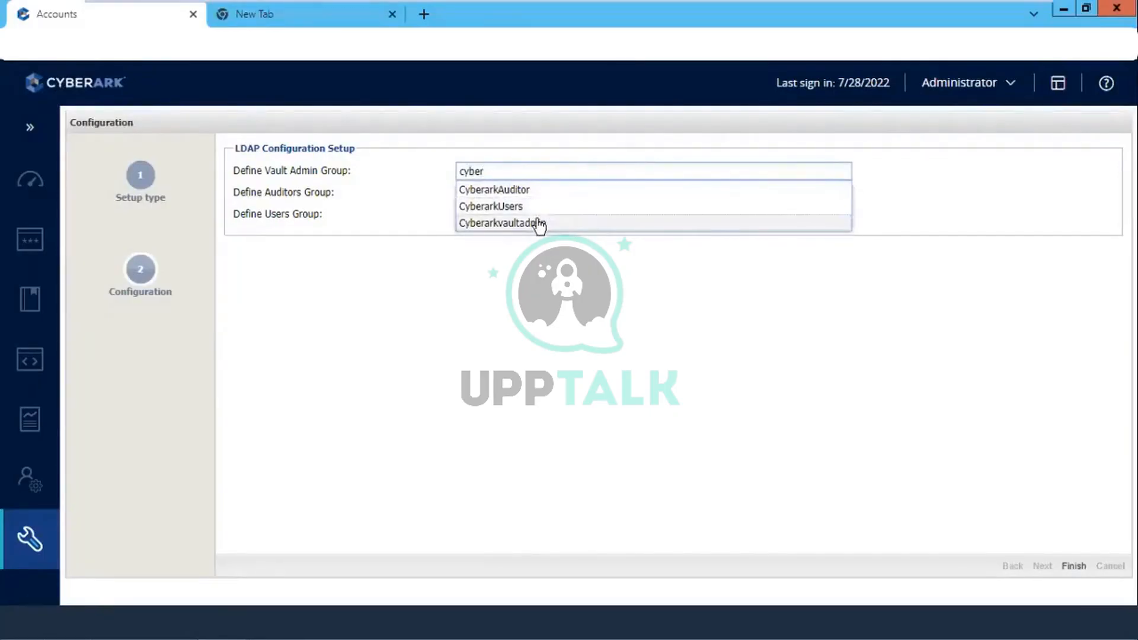
{"action": "left_click", "coordinate": [538, 224]}
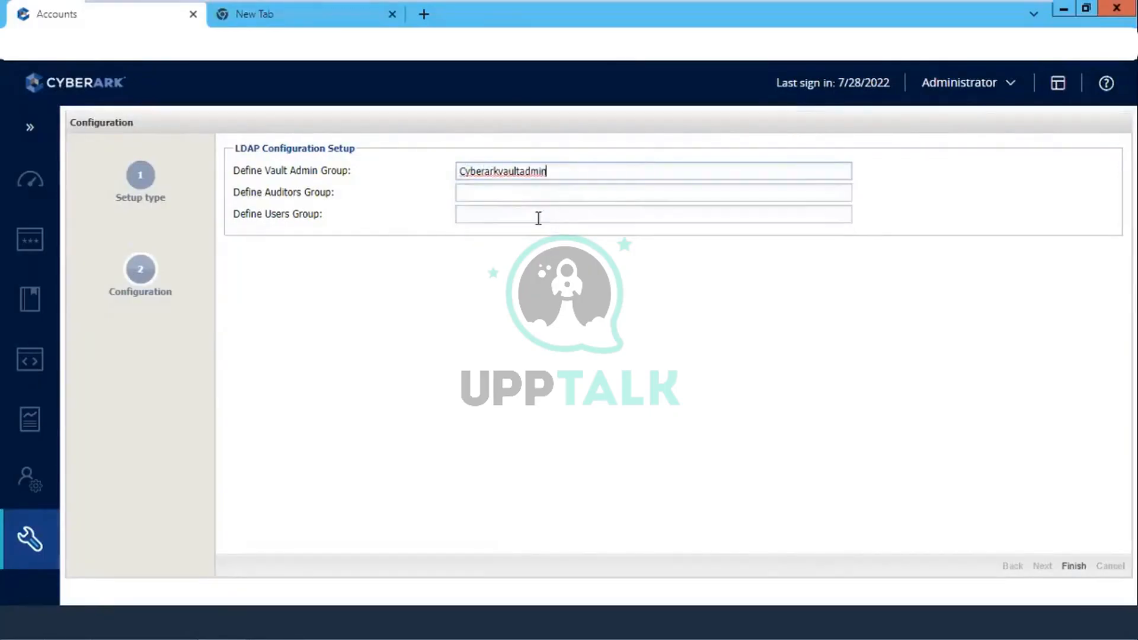
{"action": "left_click", "coordinate": [509, 191]}
{"action": "type", "text": "cyber"}
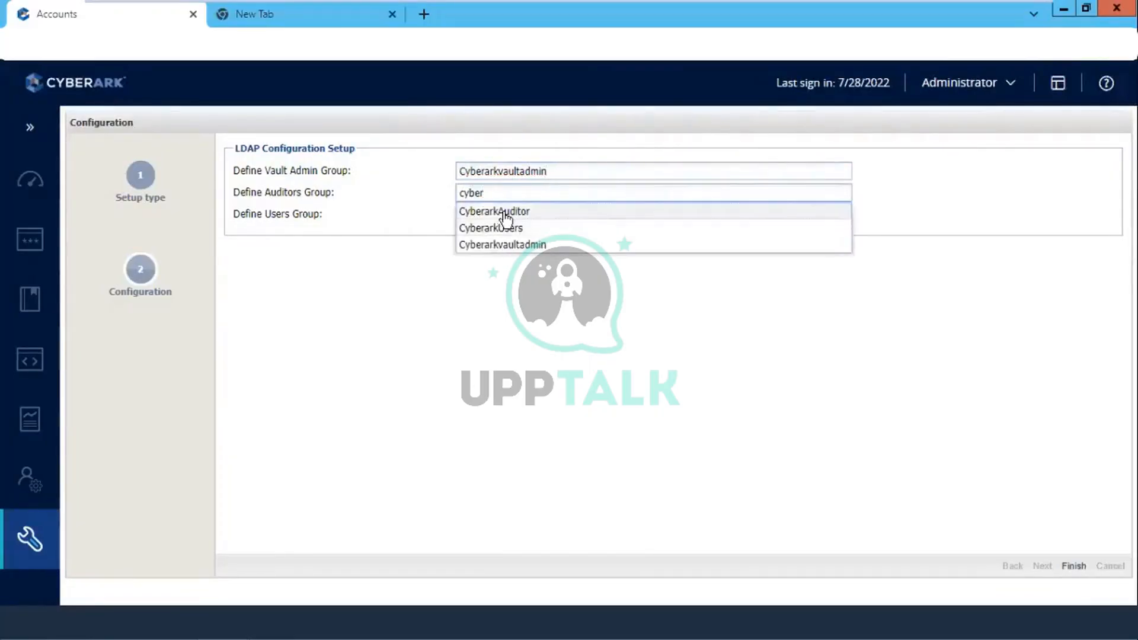
{"action": "left_click", "coordinate": [506, 214]}
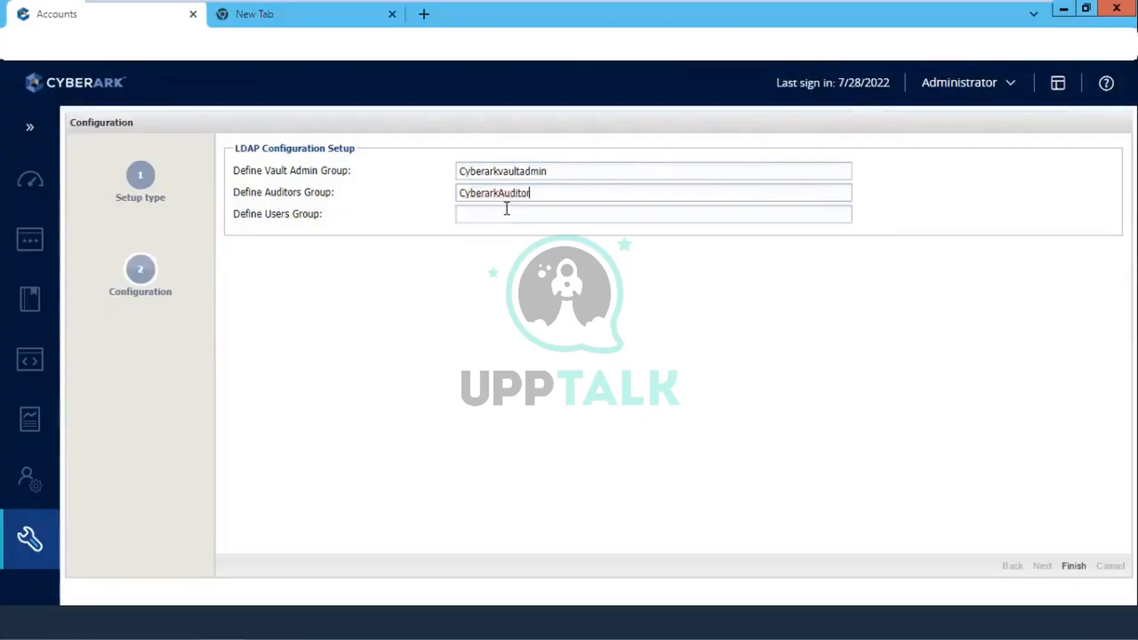
{"action": "left_click", "coordinate": [505, 210]}
{"action": "type", "text": "cyber"}
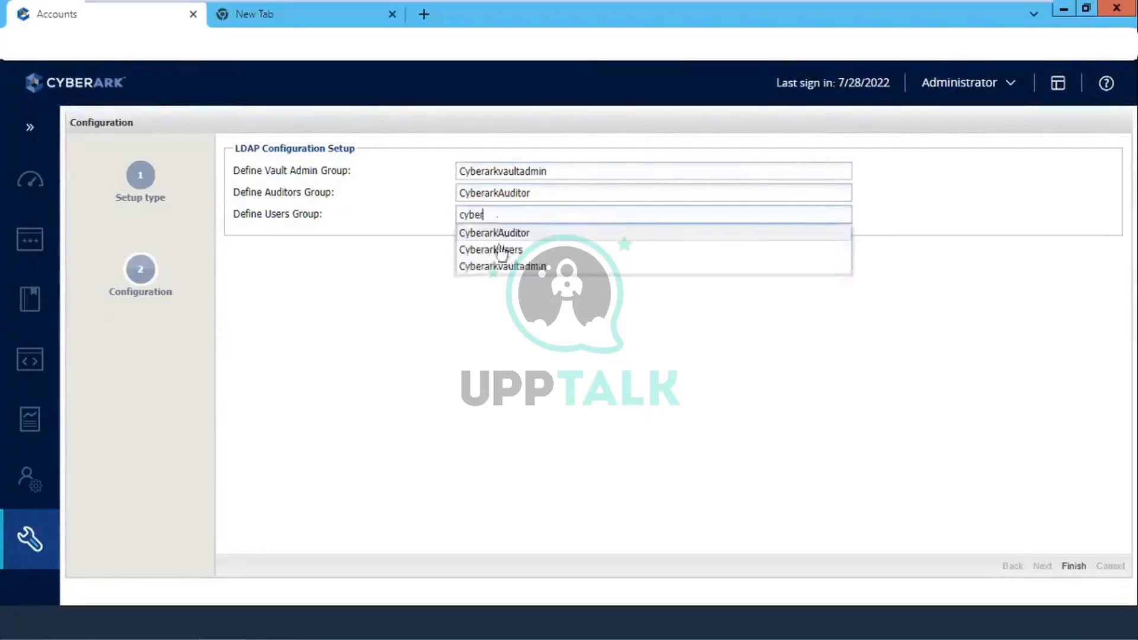
{"action": "left_click", "coordinate": [504, 250]}
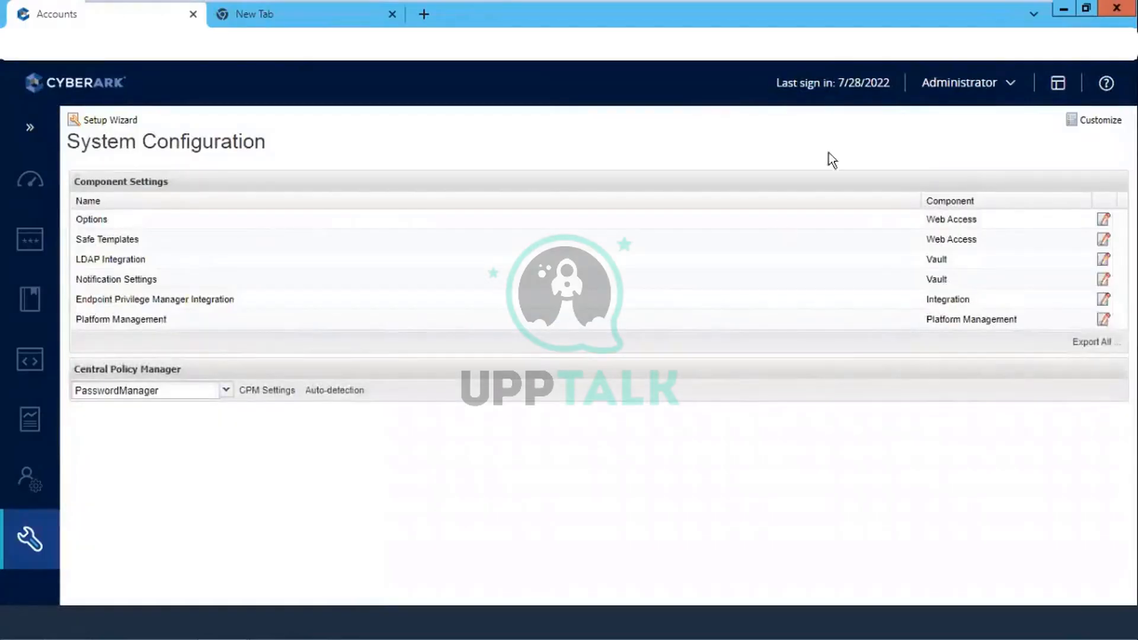
Step: Sign the administrator out of PVWA
{"action": "right_click", "coordinate": [995, 89]}
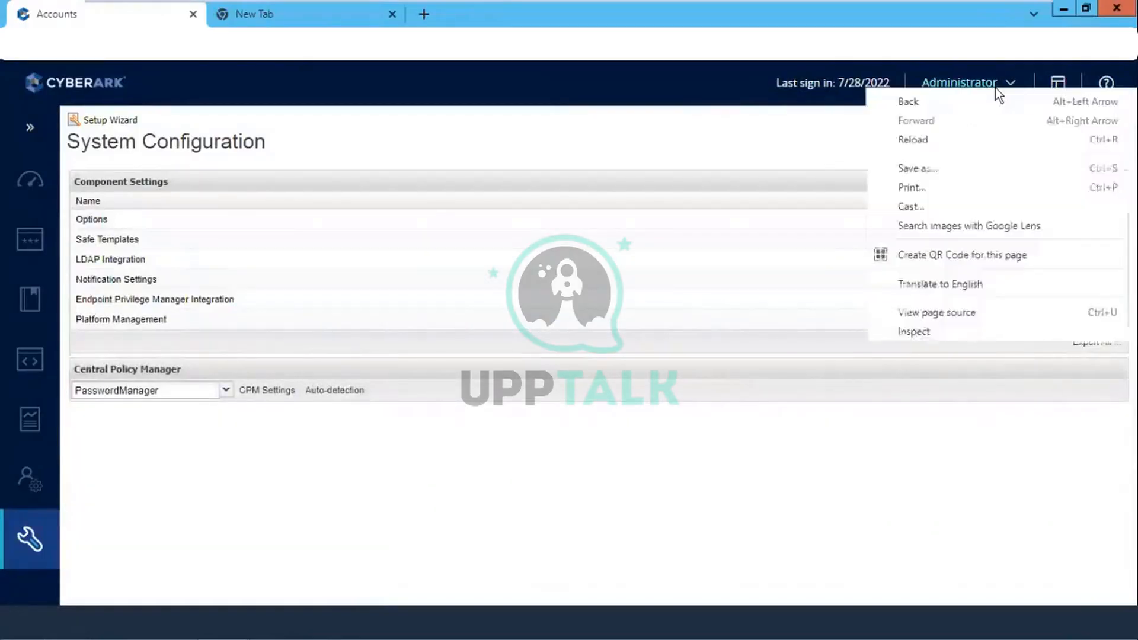
{"action": "left_click", "coordinate": [803, 112]}
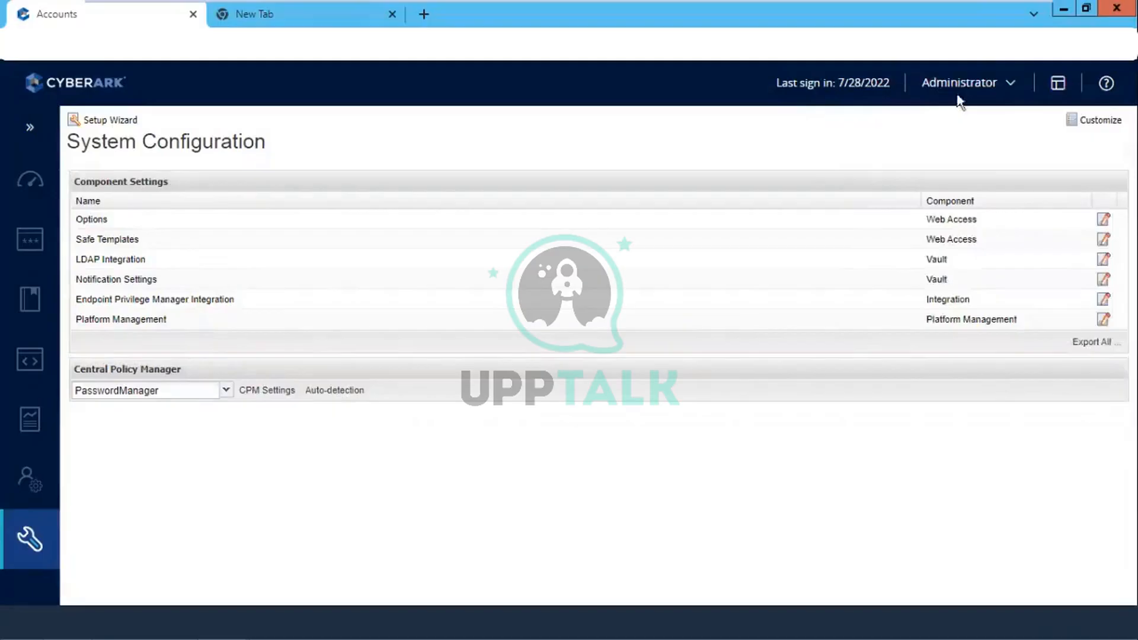
{"action": "left_click", "coordinate": [1012, 87]}
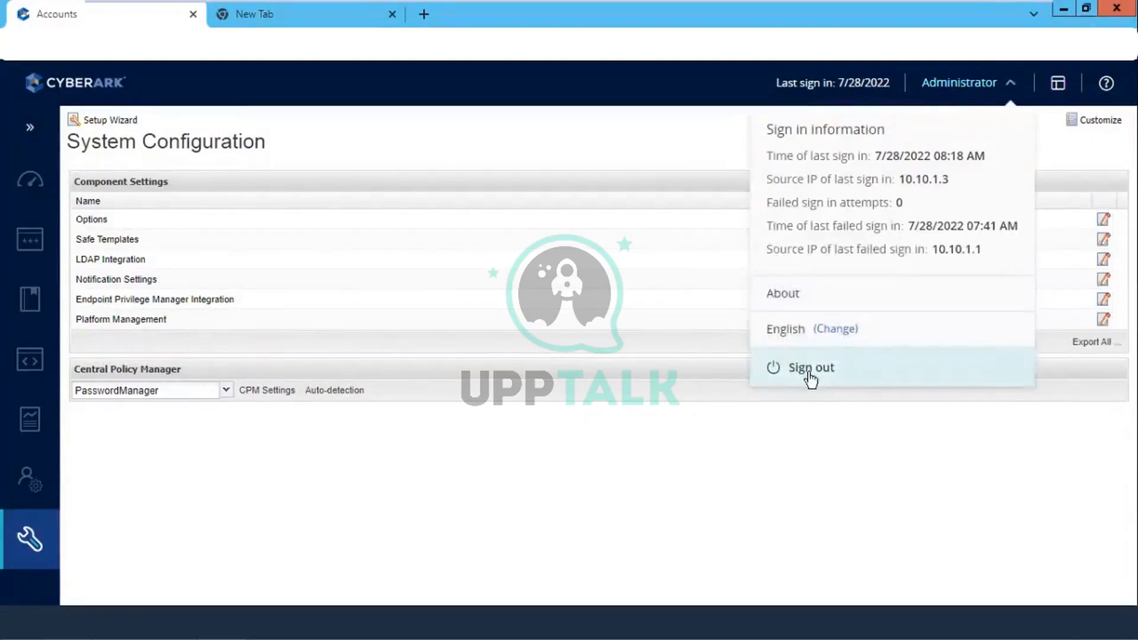
{"action": "left_click", "coordinate": [810, 373]}
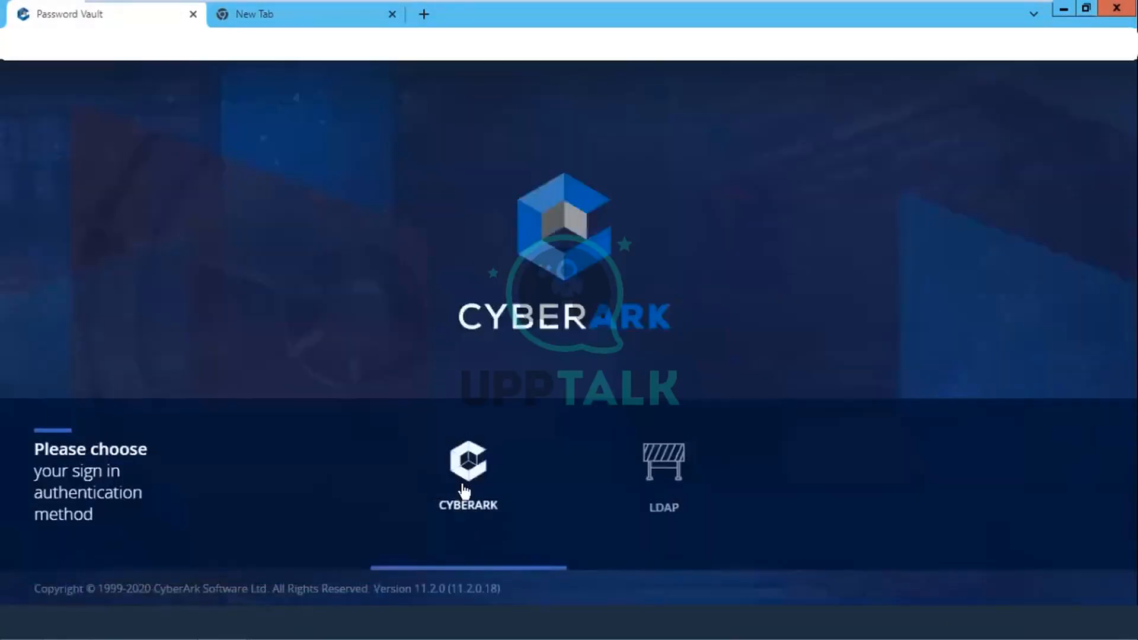
Step: Choose LDAP authentication on the sign-in page and enter the vault user's username
{"action": "left_click", "coordinate": [465, 474]}
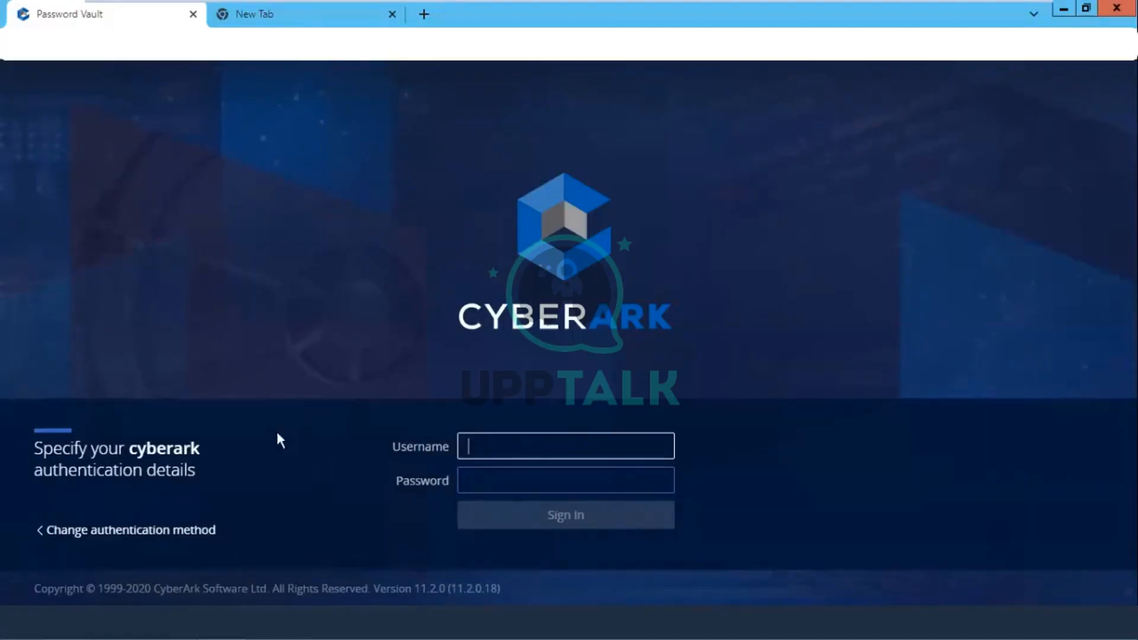
{"action": "left_click", "coordinate": [45, 534]}
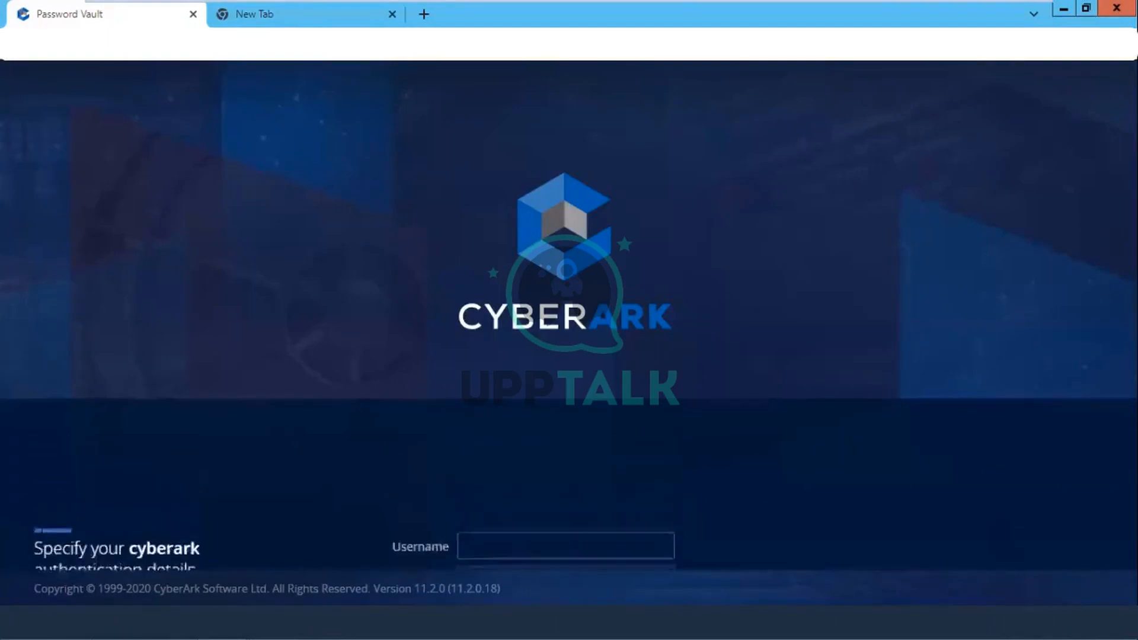
{"action": "left_click", "coordinate": [669, 461]}
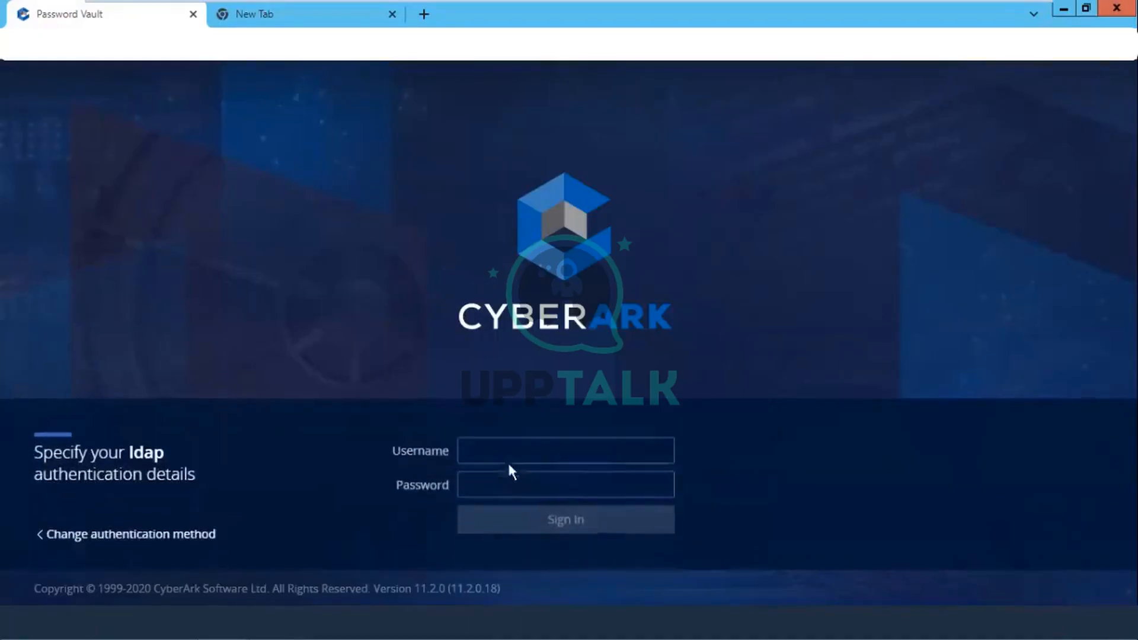
{"action": "left_click", "coordinate": [519, 453]}
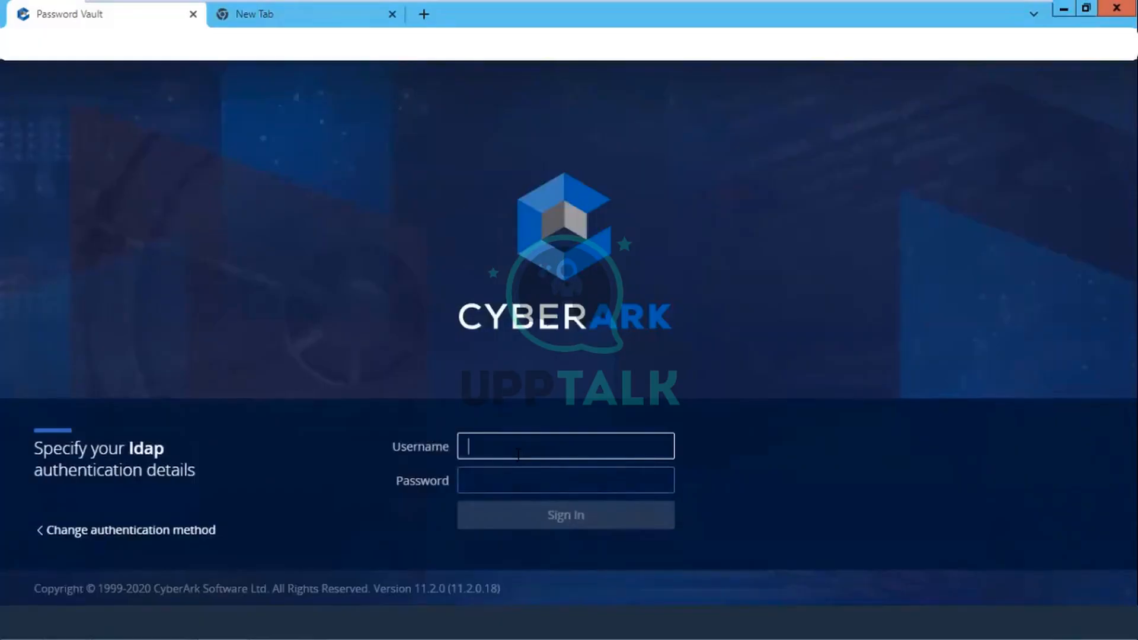
{"action": "type", "text": "v"}
{"action": "key", "text": "BackSpace"}
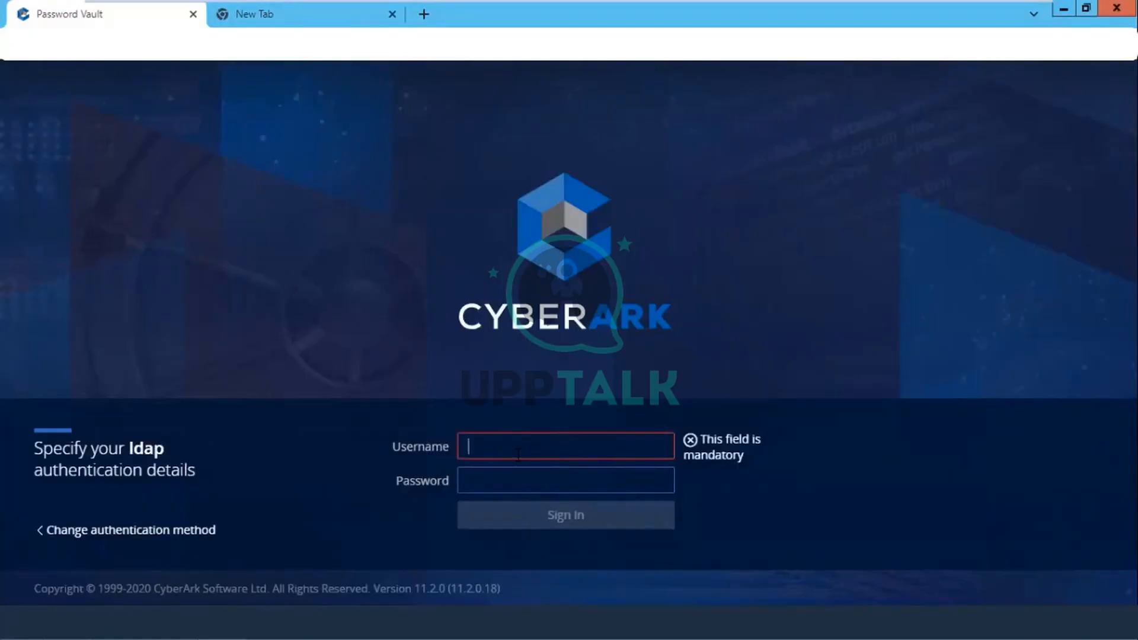
{"action": "type", "text": "vau"}
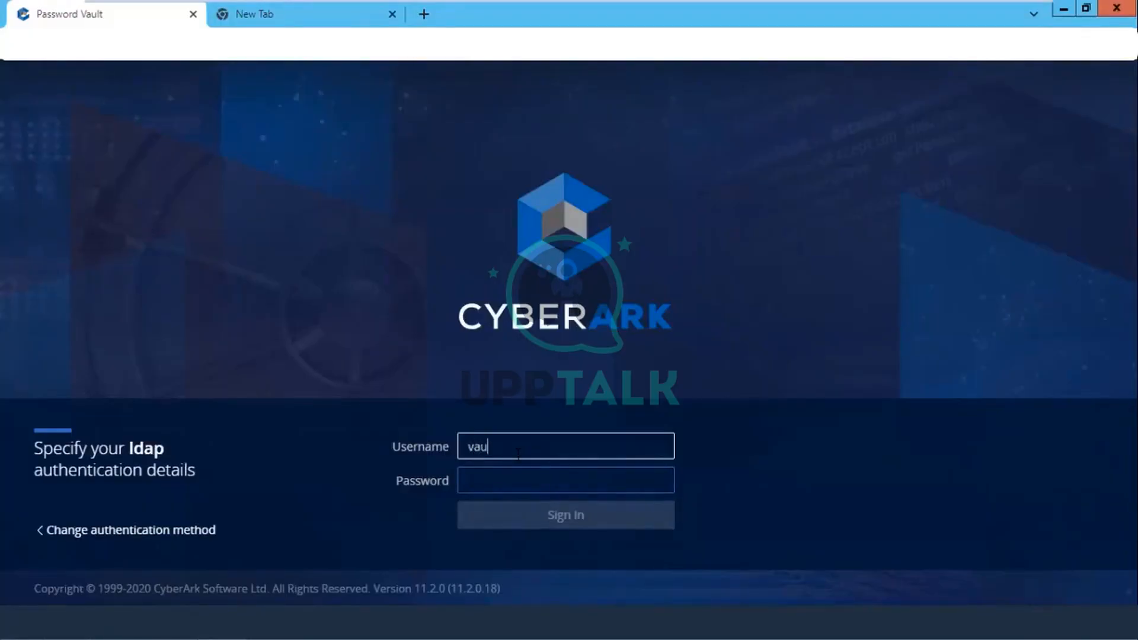
{"action": "type", "text": "ltuser1"}
Step: Enter the vault user's password and sign in through LDAP to the empty Accounts View
{"action": "left_click", "coordinate": [512, 479]}
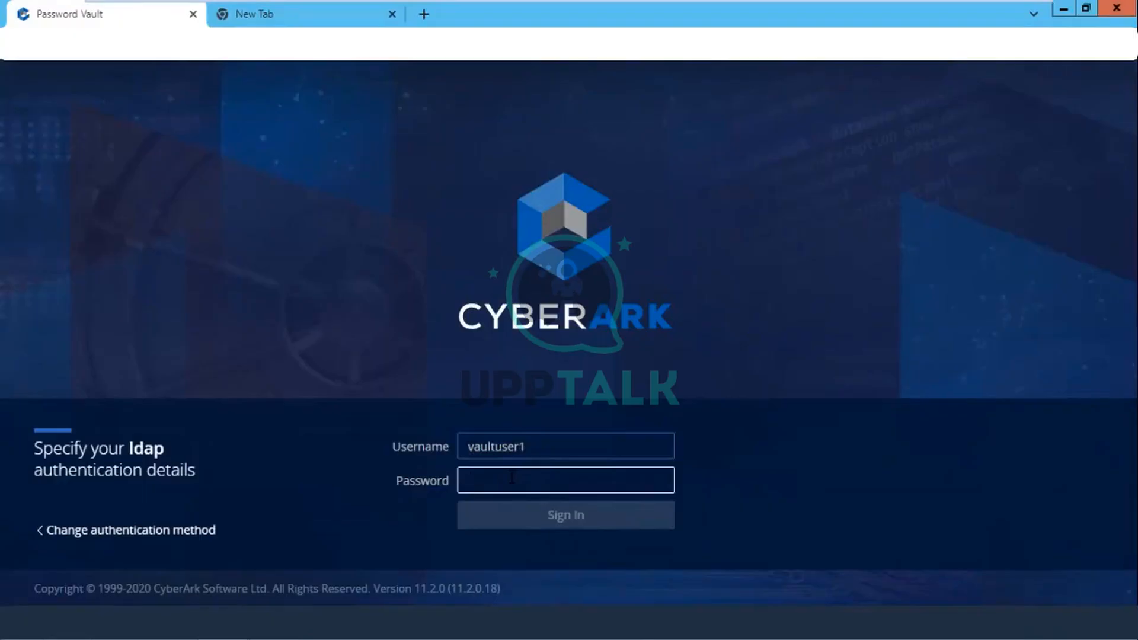
{"action": "type", "text": "********"}
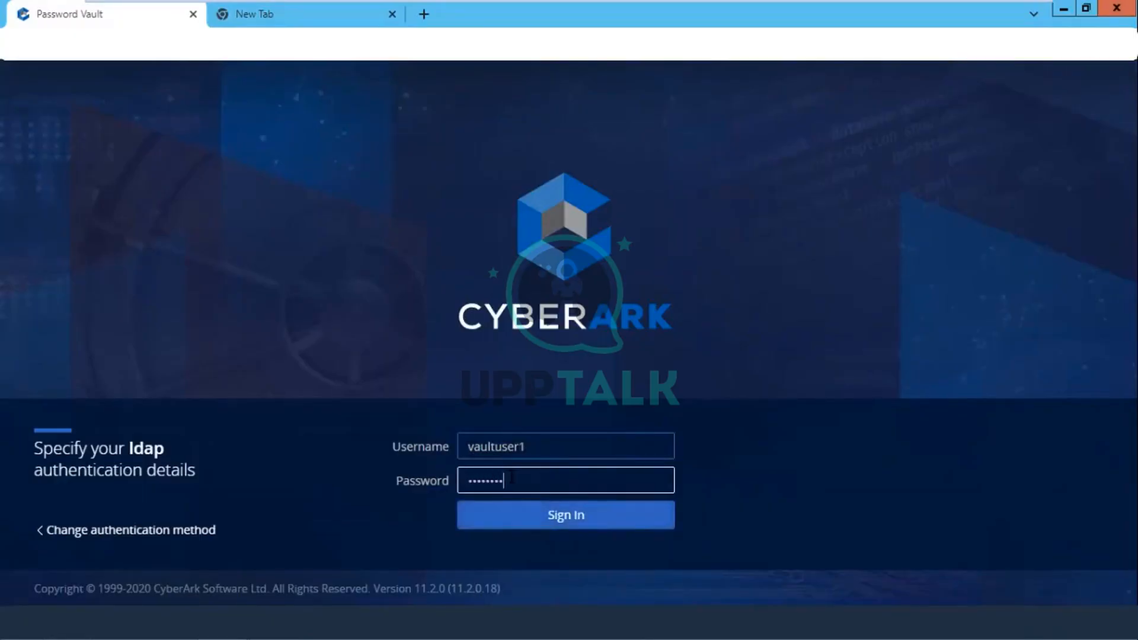
{"action": "type", "text": "*"}
{"action": "key", "text": "Return"}
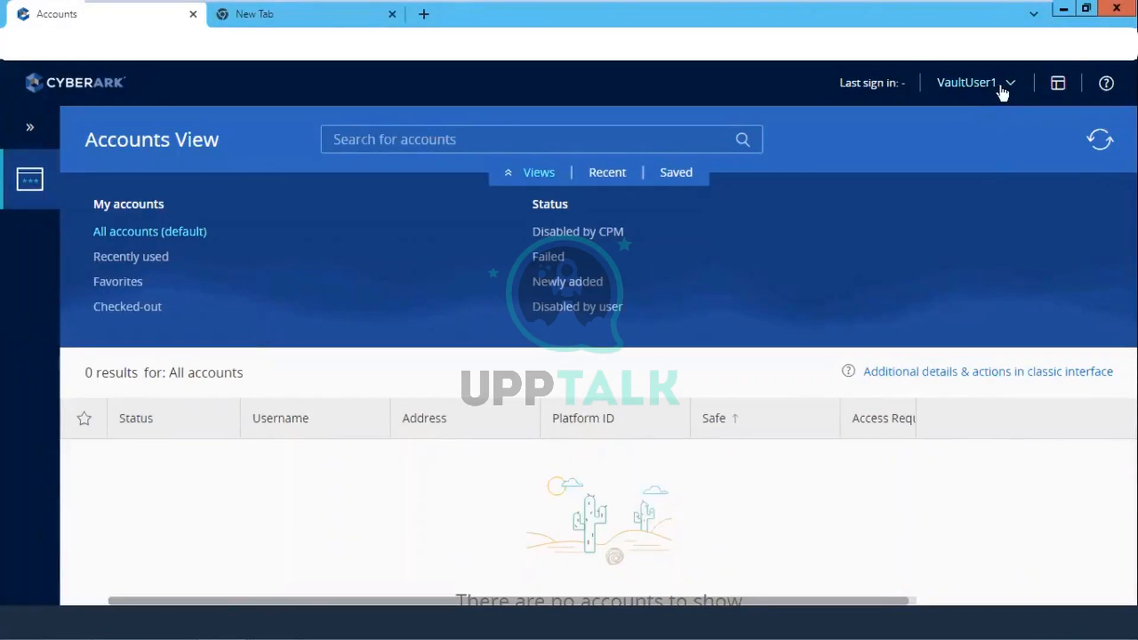
{"action": "mouse_move", "coordinate": [700, 6]}
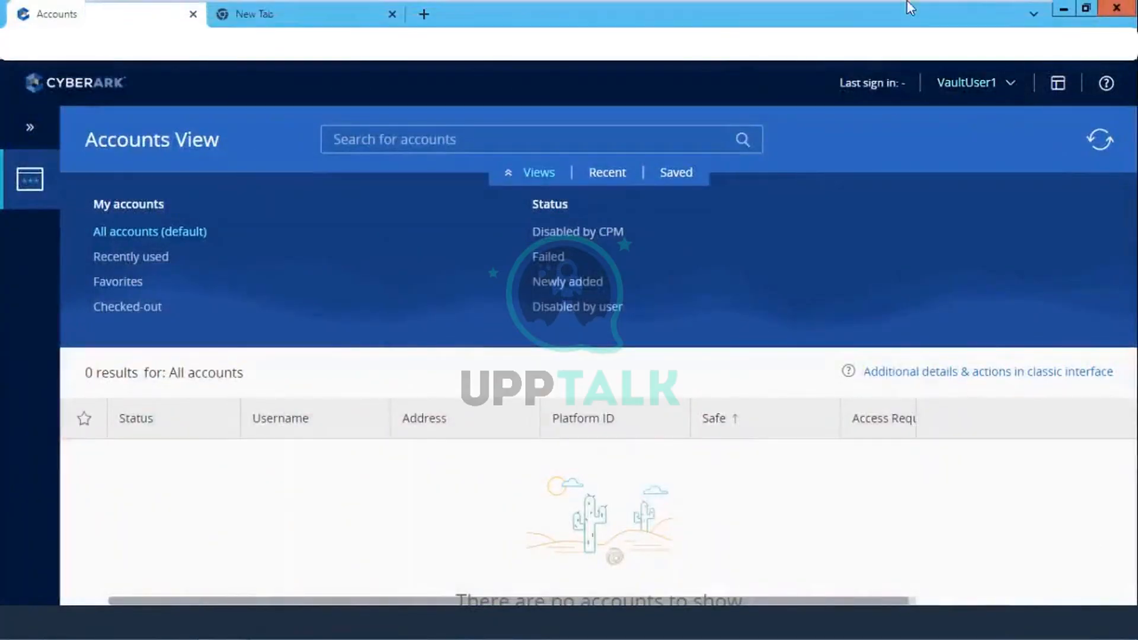
{"action": "mouse_move", "coordinate": [911, 7]}
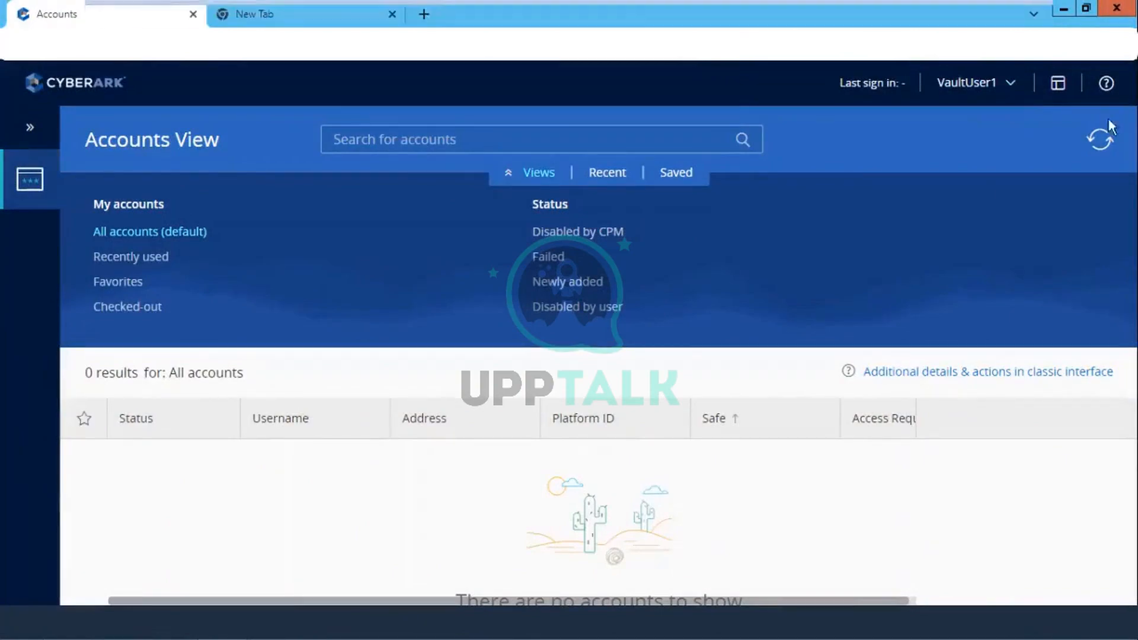
Step: Log on to the Primary Vault in PrivateArk Client as the administrator
{"action": "left_click", "coordinate": [1062, 10]}
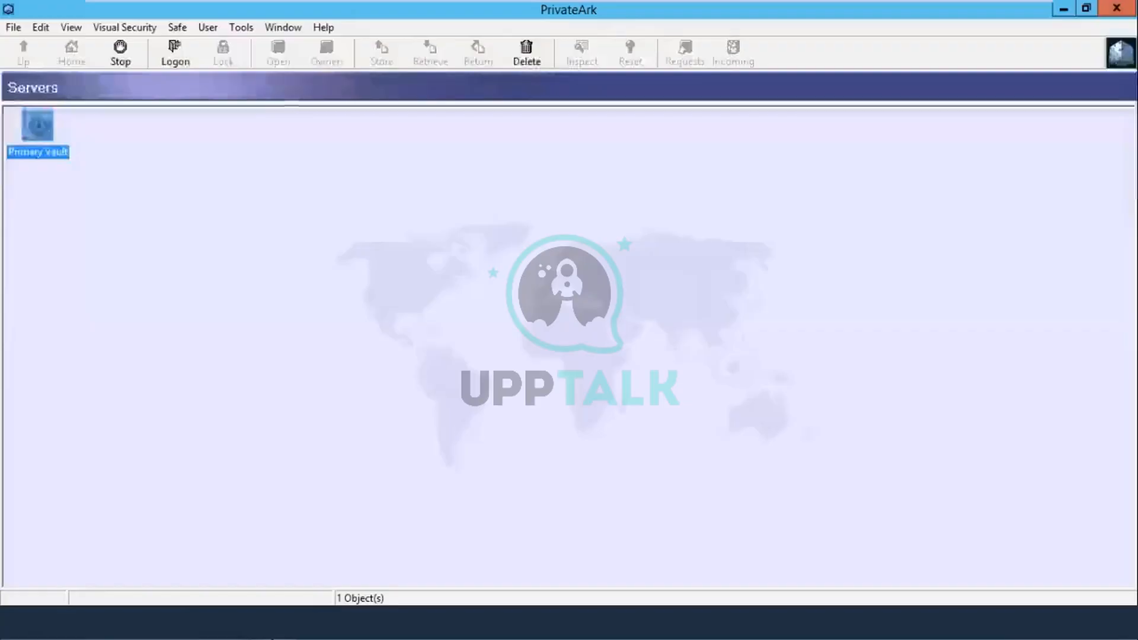
{"action": "double_click", "coordinate": [40, 134]}
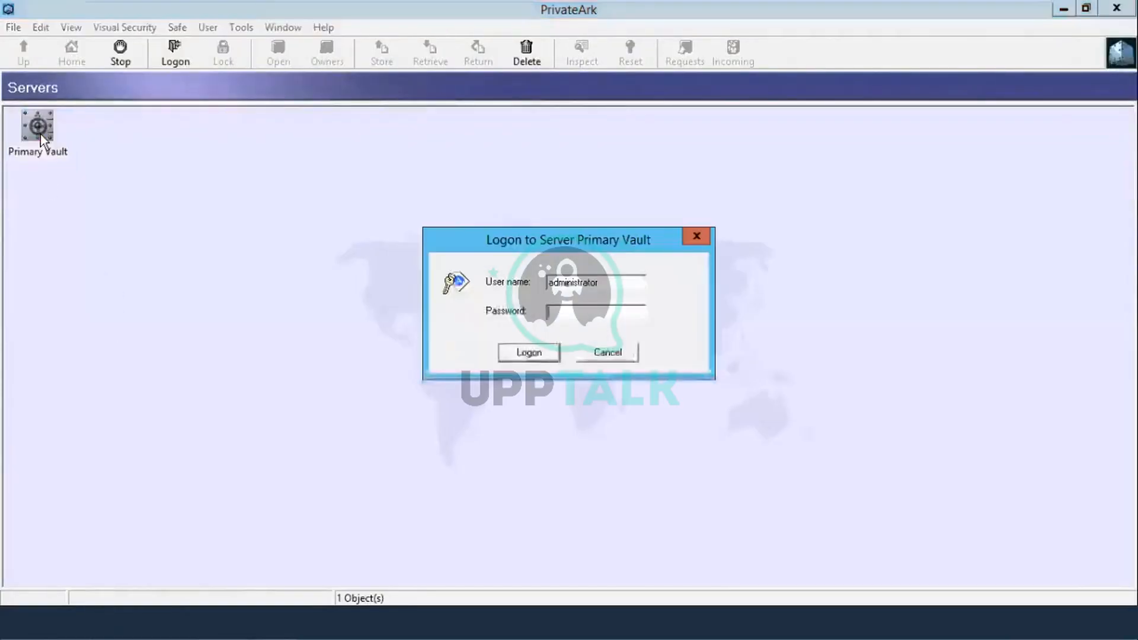
{"action": "left_click", "coordinate": [608, 313]}
{"action": "type", "text": "******"}
{"action": "key", "text": "BackSpace"}
{"action": "key", "text": "BackSpace"}
{"action": "key", "text": "BackSpace"}
{"action": "key", "text": "BackSpace"}
{"action": "key", "text": "BackSpace"}
{"action": "key", "text": "BackSpace"}
{"action": "type", "text": "********"}
{"action": "key", "text": "Return"}
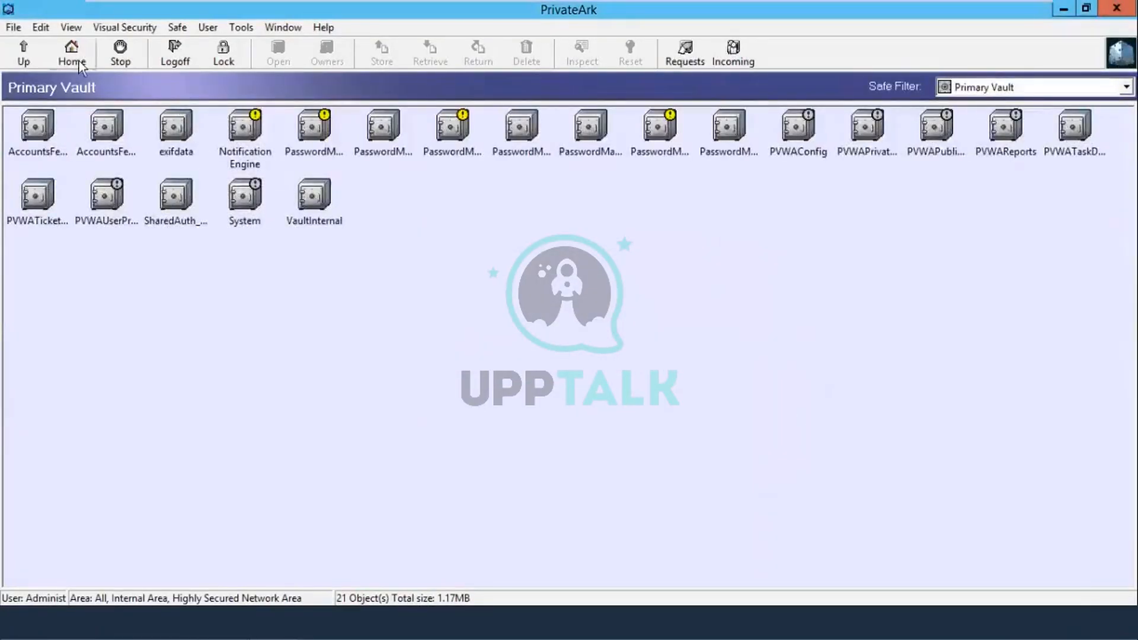
Step: Open Tools > Administrative Tools > Users and Groups
{"action": "left_click", "coordinate": [237, 28]}
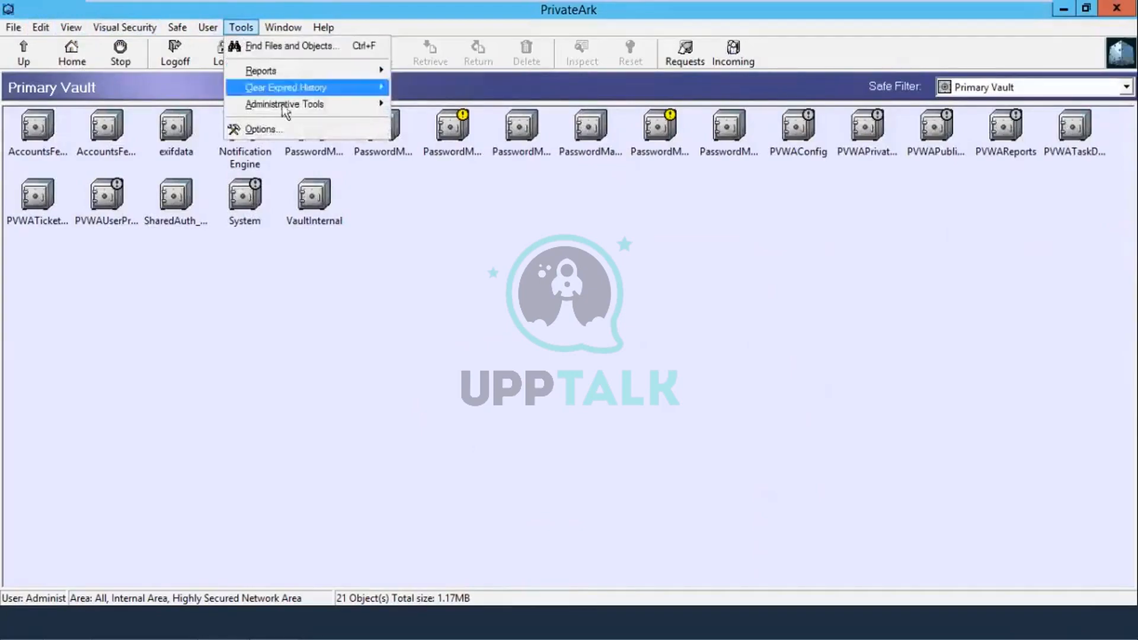
{"action": "mouse_move", "coordinate": [289, 108]}
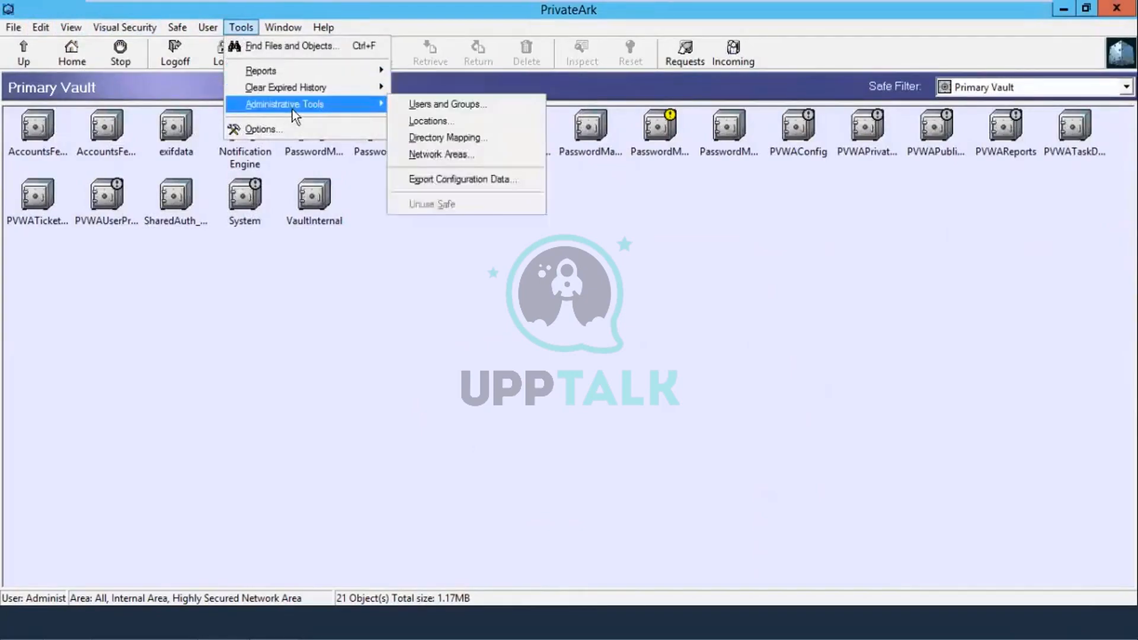
{"action": "left_click", "coordinate": [457, 105]}
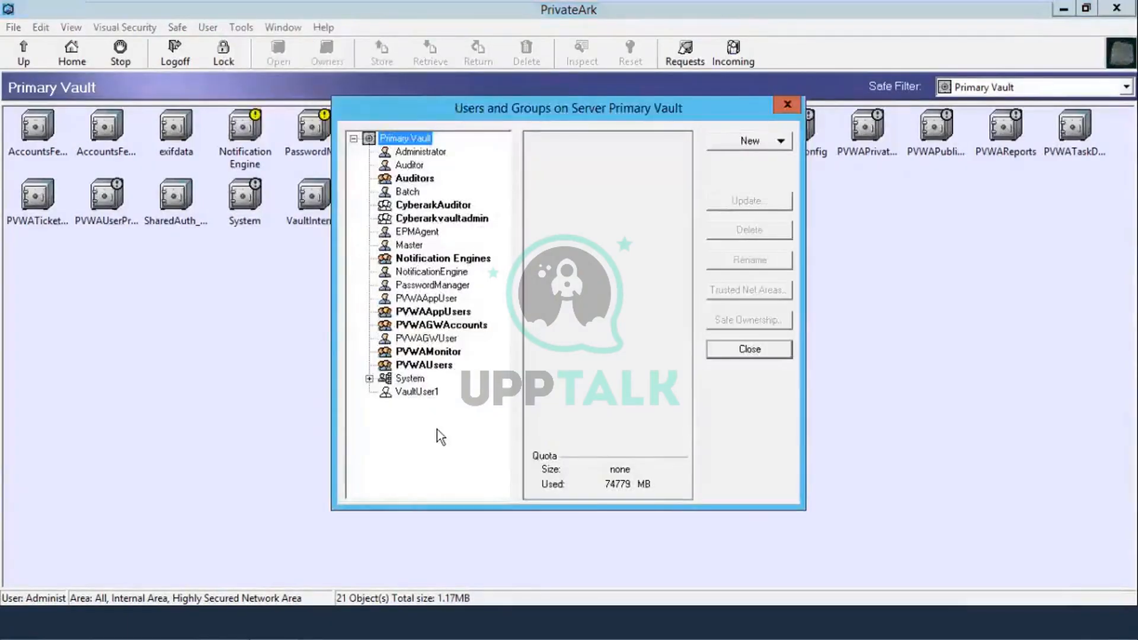
Step: Select VaultUser1 in the Users and Groups tree to view its AD Vault Users Mapping
{"action": "left_click", "coordinate": [426, 393]}
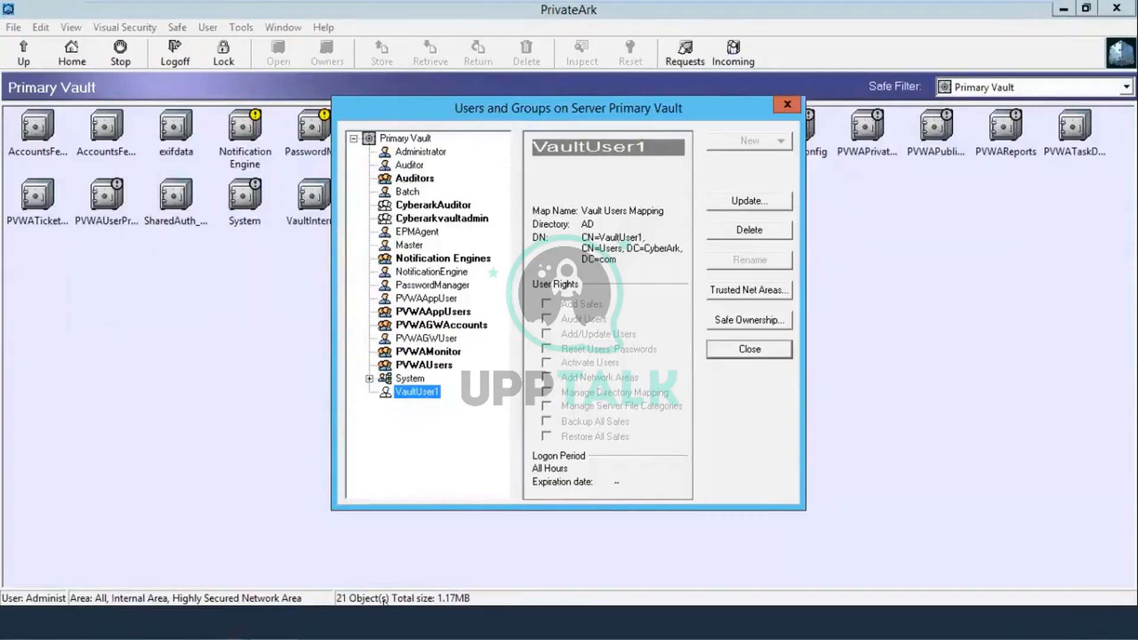
Step: Close Users and Groups, log off the Primary Vault, and leave PrivateArk Client
{"action": "mouse_move", "coordinate": [666, 3]}
{"action": "left_click", "coordinate": [751, 351]}
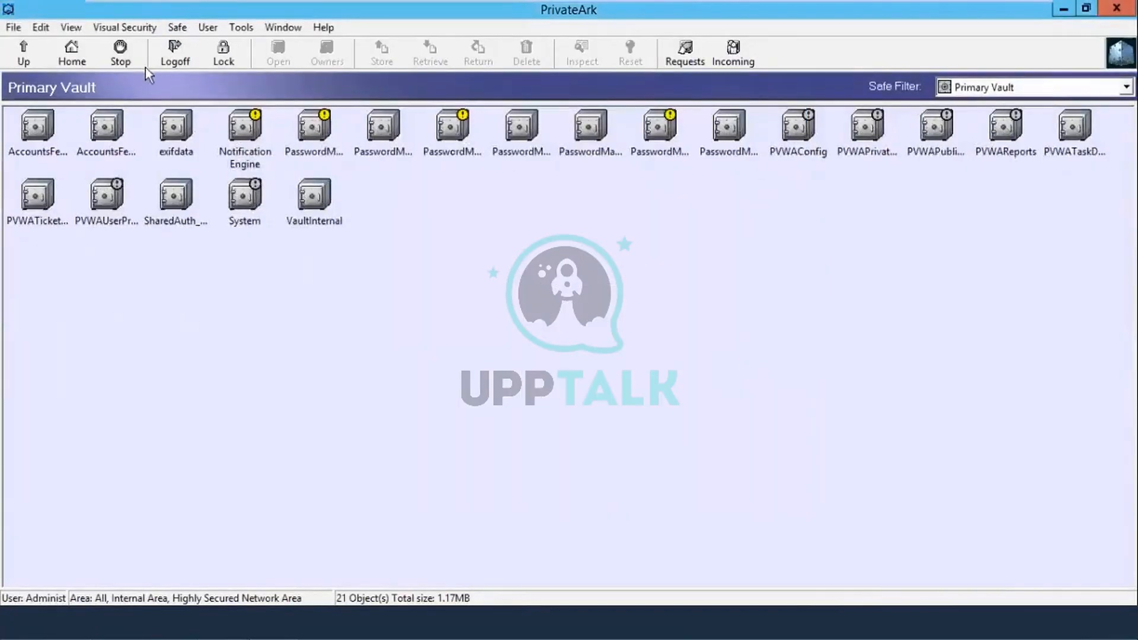
{"action": "left_click", "coordinate": [162, 59]}
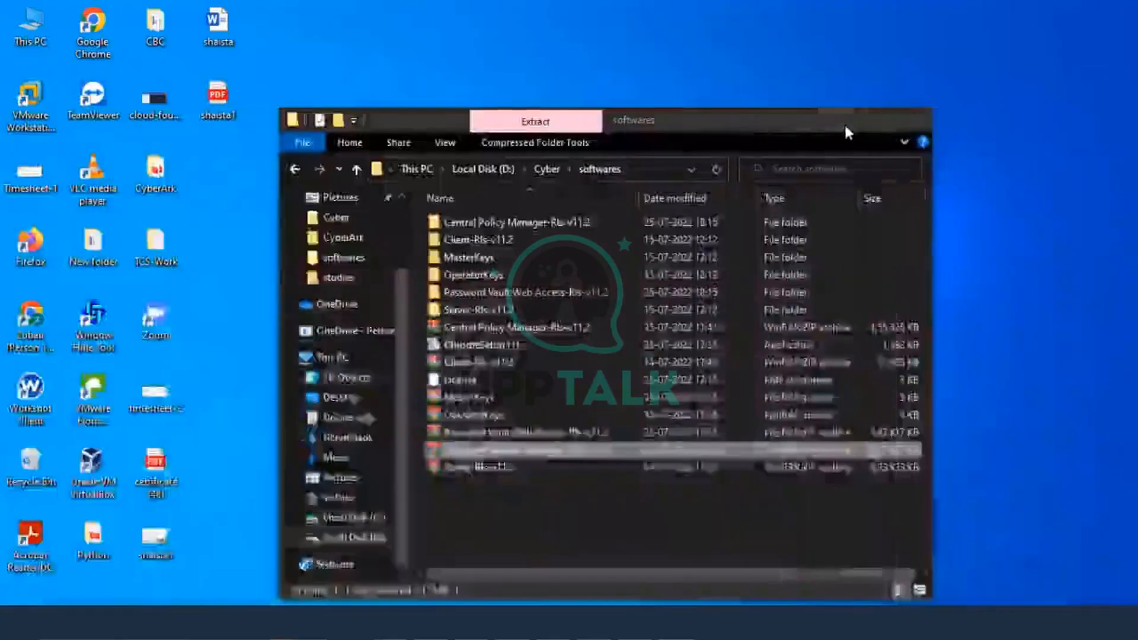
{"action": "left_click", "coordinate": [841, 120]}
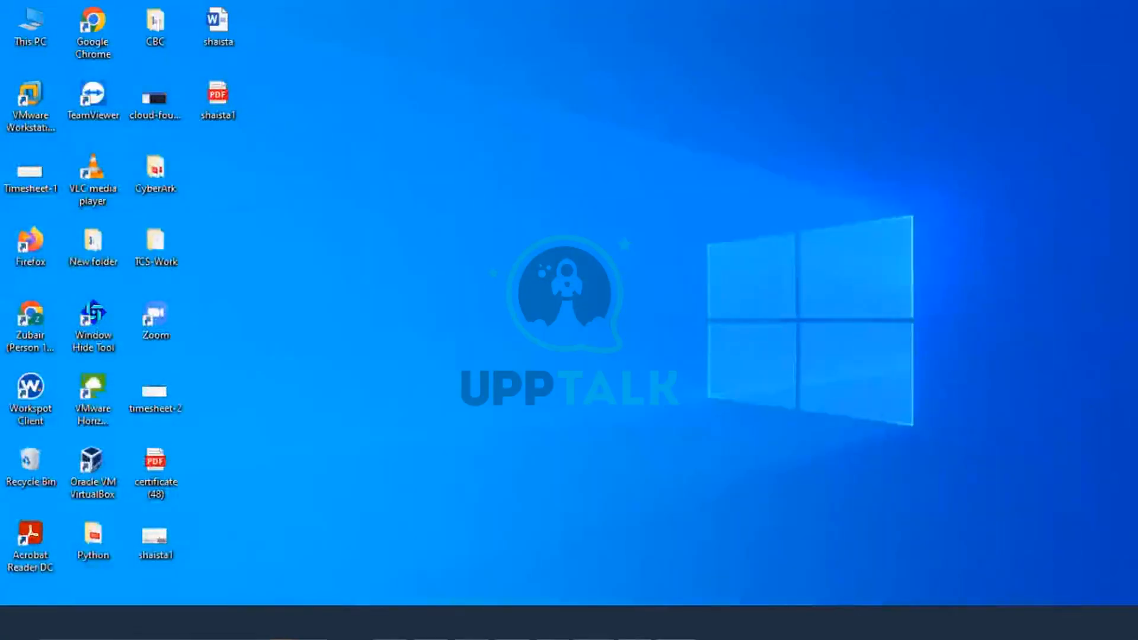
Step: Switch to the Component-CyberArk VM and select the softwares folder in File Explorer
{"action": "left_click", "coordinate": [493, 534]}
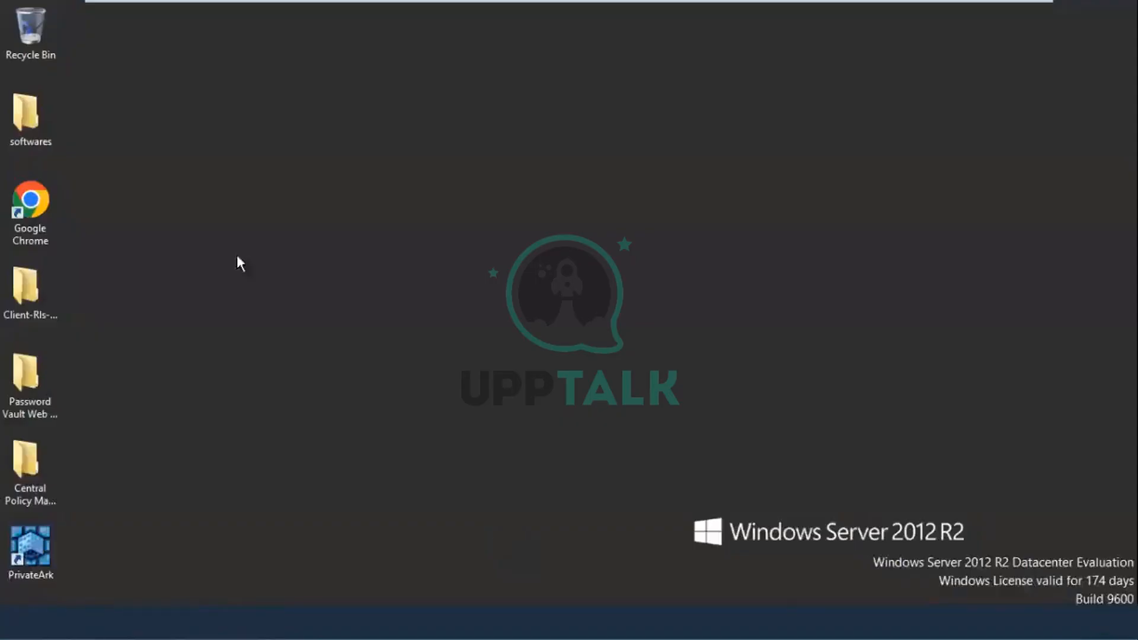
{"action": "left_click", "coordinate": [42, 127]}
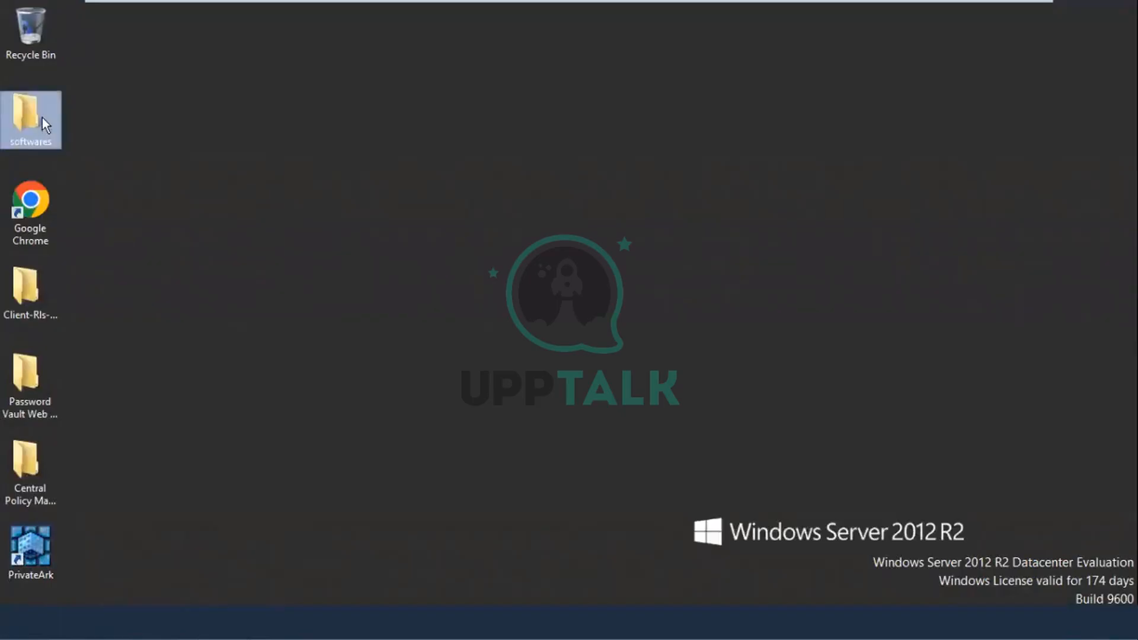
{"action": "left_click", "coordinate": [237, 332]}
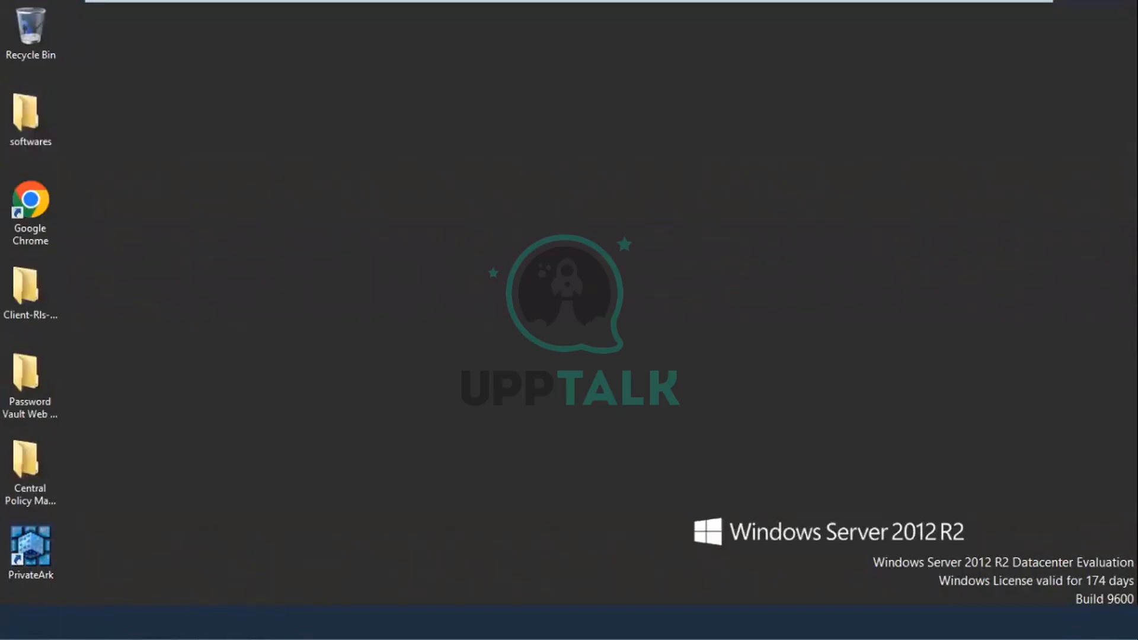
{"action": "left_click", "coordinate": [31, 136]}
Step: Open the softwares folder on the shared Z: host-folders drive
{"action": "double_click", "coordinate": [31, 139]}
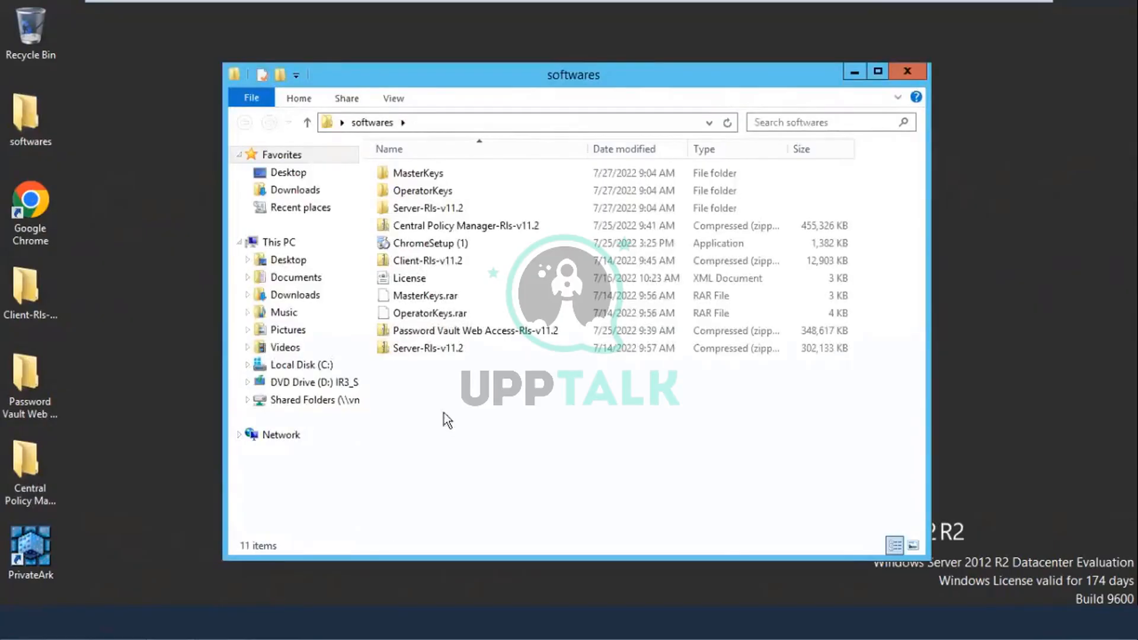
{"action": "left_click", "coordinate": [341, 400]}
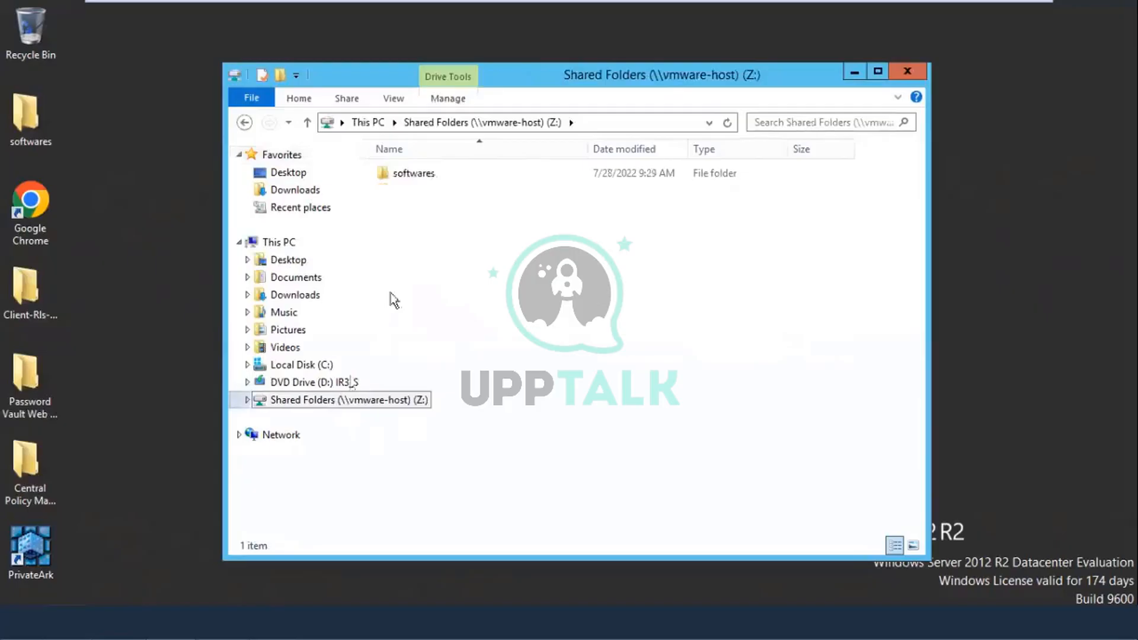
{"action": "double_click", "coordinate": [431, 172]}
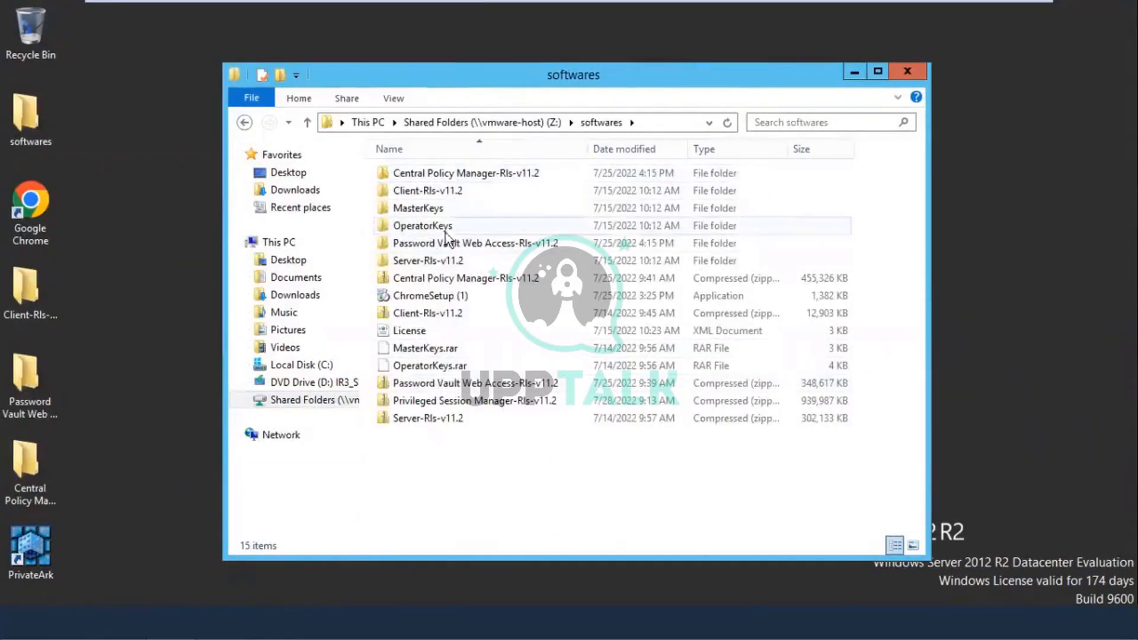
Step: Copy the Privileged Session Manager-Rls-v11.2 zip and minimize the Explorer window
{"action": "left_click", "coordinate": [436, 385]}
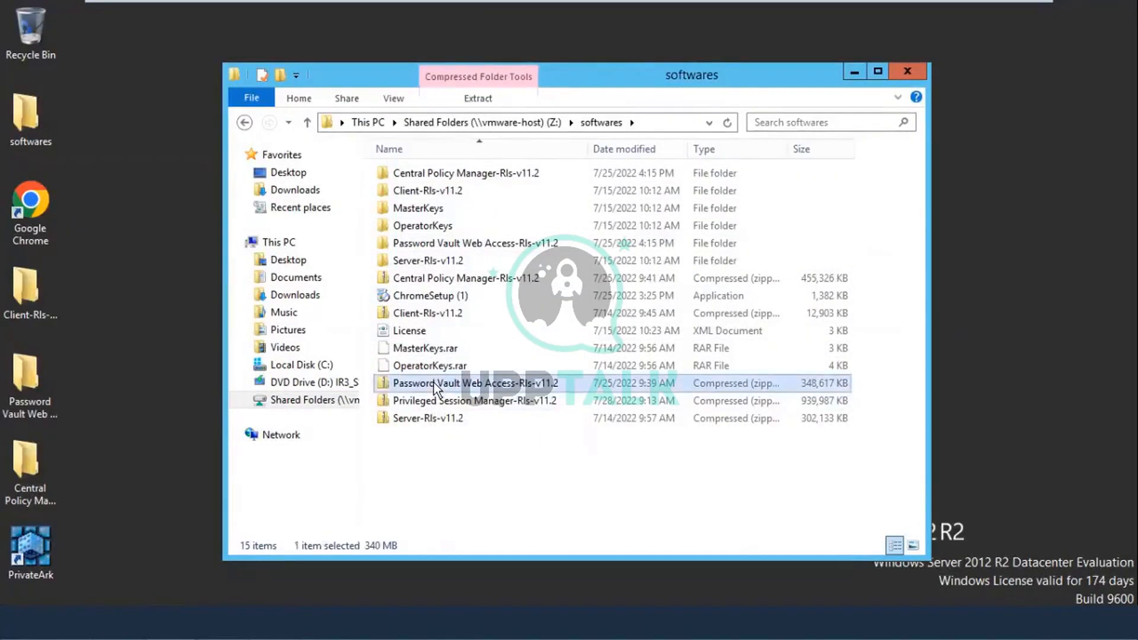
{"action": "right_click", "coordinate": [434, 383]}
{"action": "left_click", "coordinate": [478, 466]}
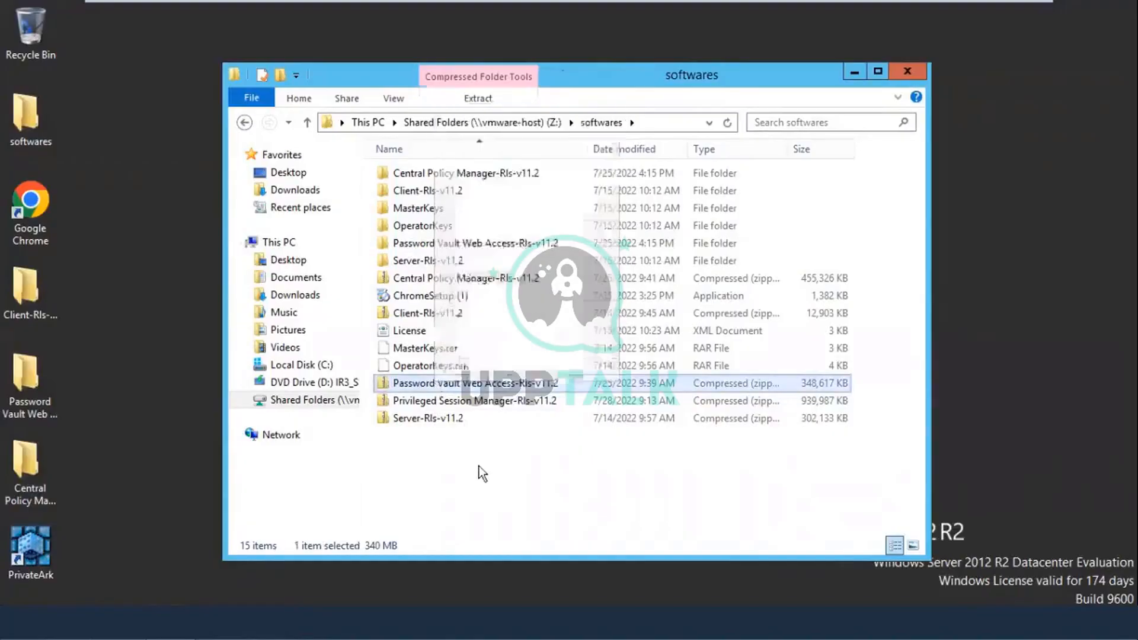
{"action": "left_click", "coordinate": [480, 403]}
{"action": "right_click", "coordinate": [481, 402]}
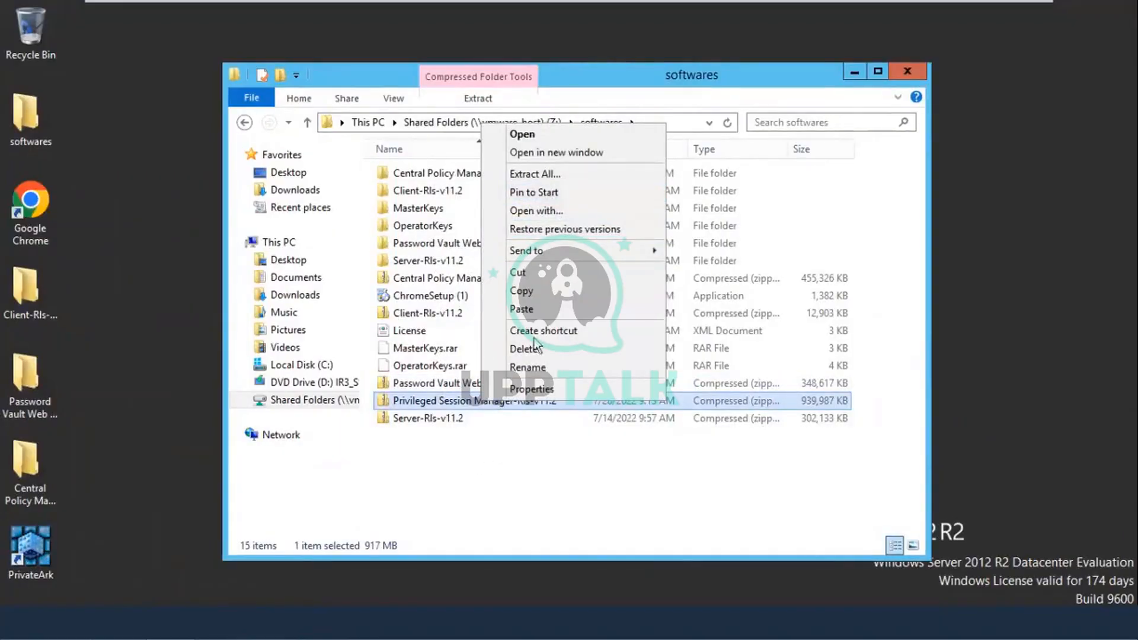
{"action": "left_click", "coordinate": [537, 291]}
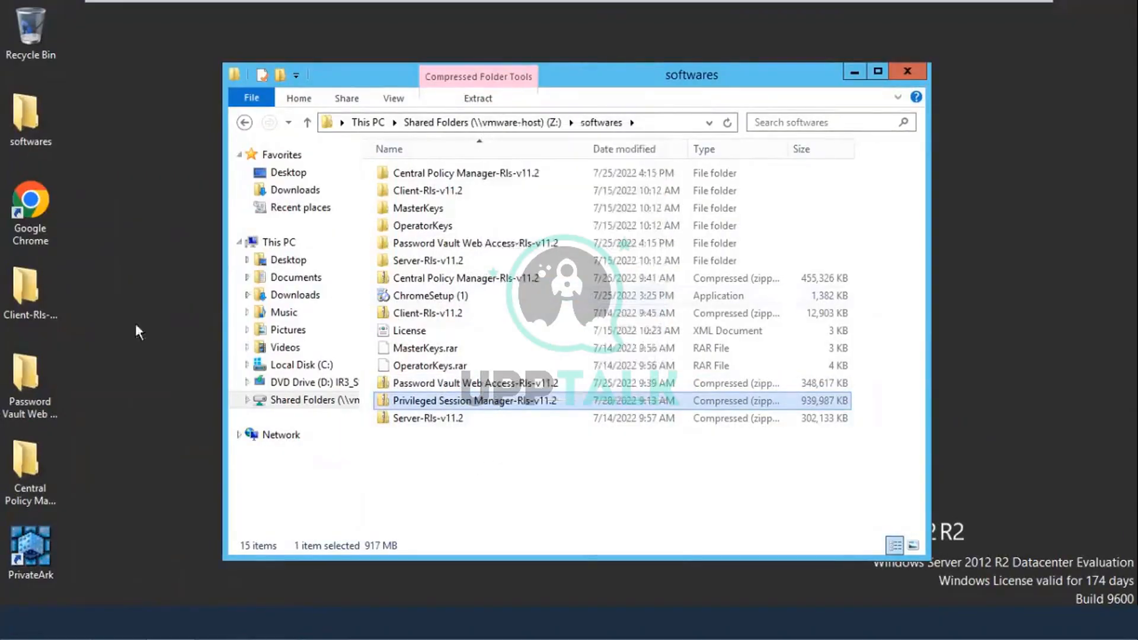
{"action": "left_click", "coordinate": [101, 383]}
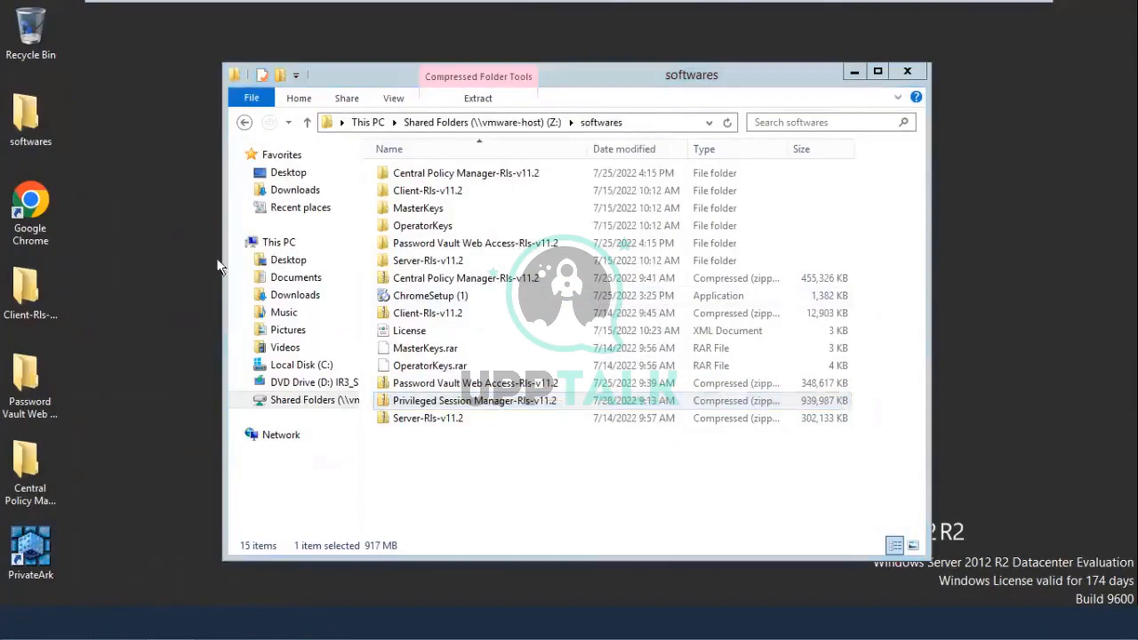
{"action": "left_click", "coordinate": [851, 71]}
Step: Paste the copied Privileged Session Manager-Rls-v11.2 zip onto the desktop
{"action": "right_click", "coordinate": [187, 238]}
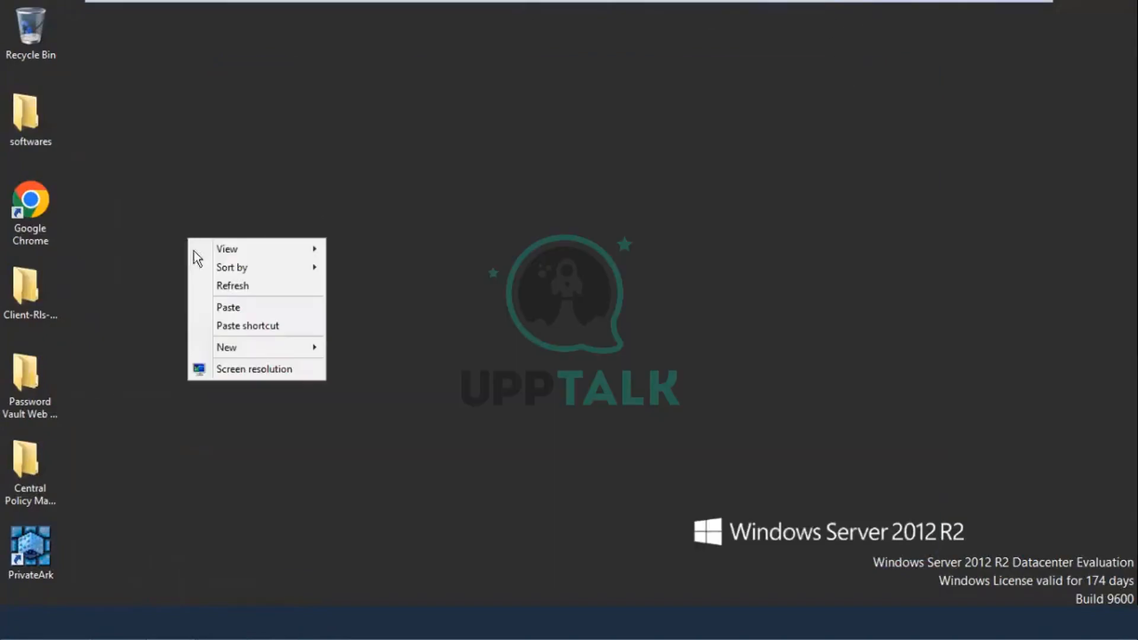
{"action": "left_click", "coordinate": [232, 311]}
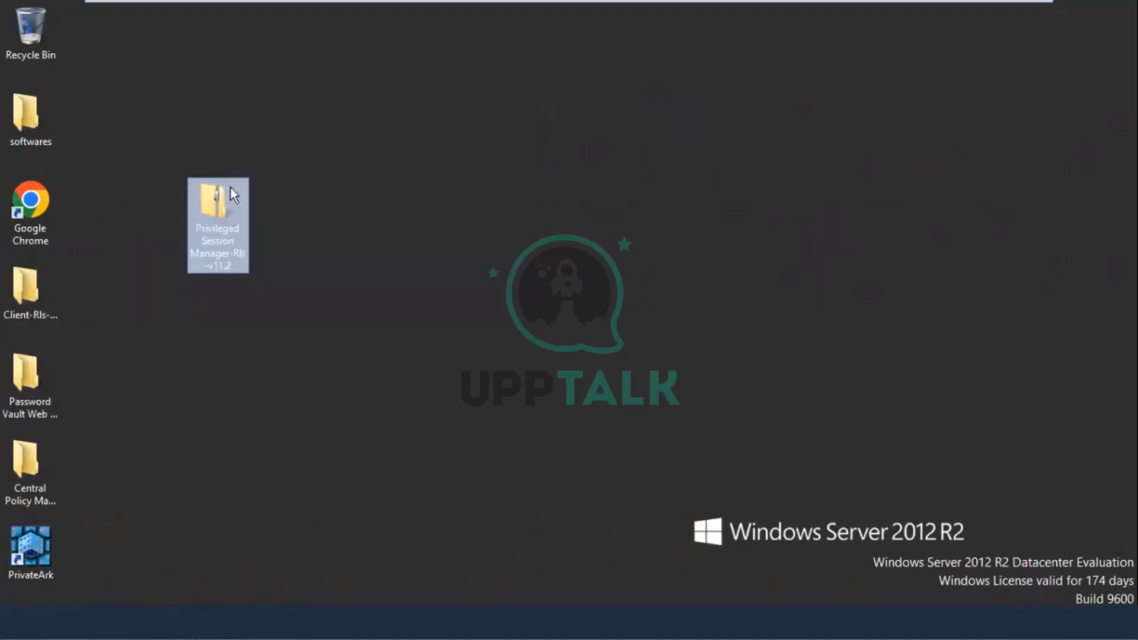
Step: Extract All the Privileged Session Manager-Rls-v11.2 zip with Show extracted files unticked, then switch to AD-CyberArk
{"action": "right_click", "coordinate": [215, 217]}
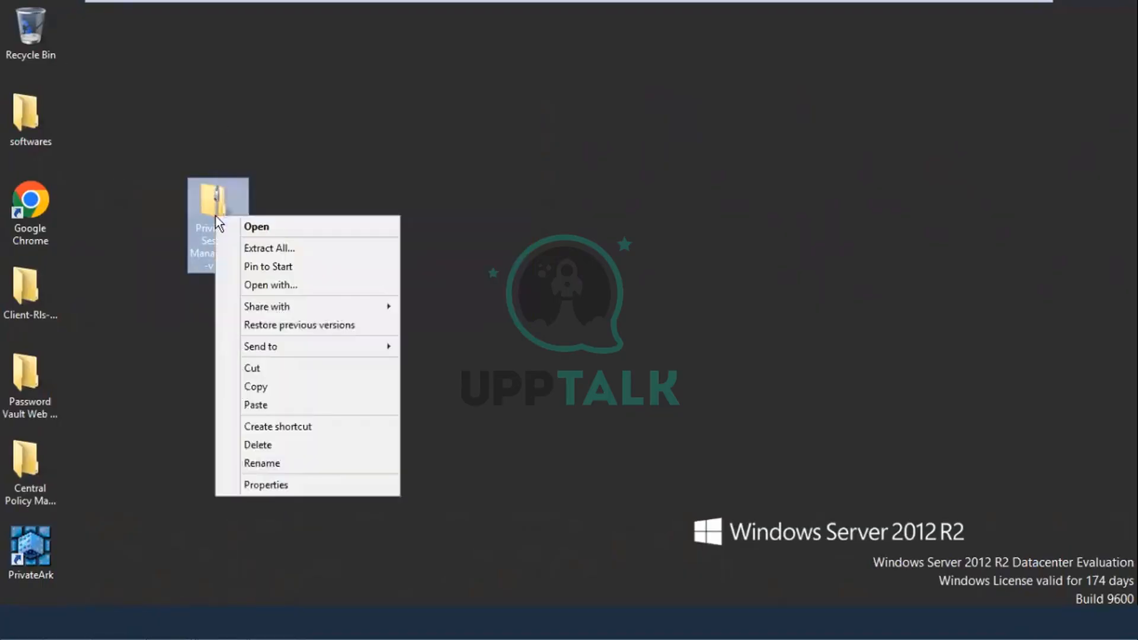
{"action": "left_click", "coordinate": [265, 255]}
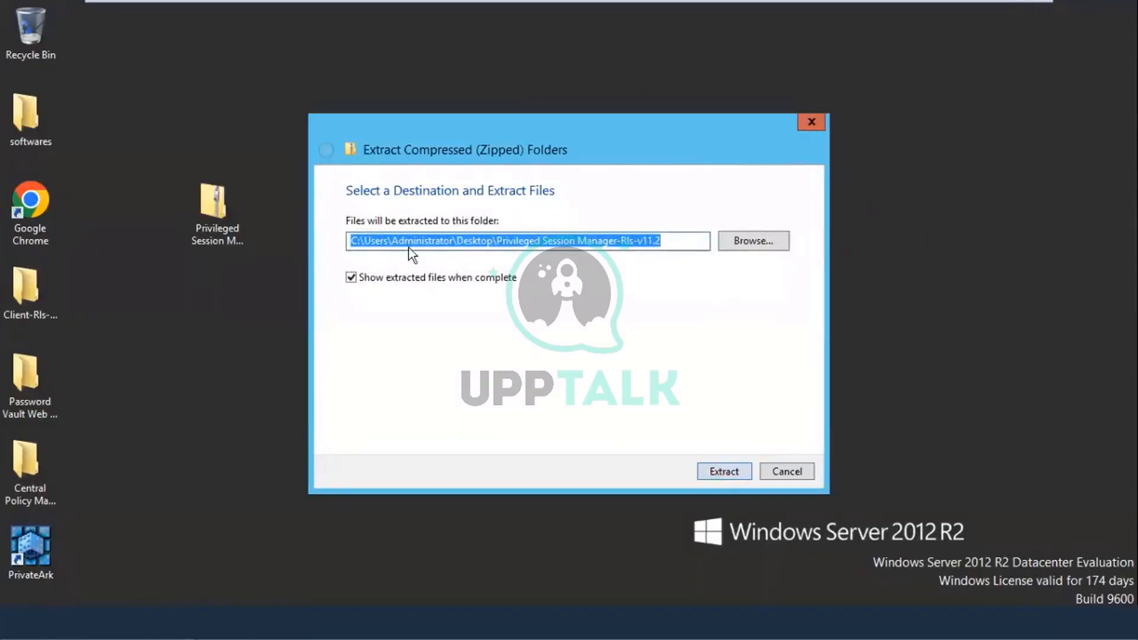
{"action": "left_click", "coordinate": [400, 279]}
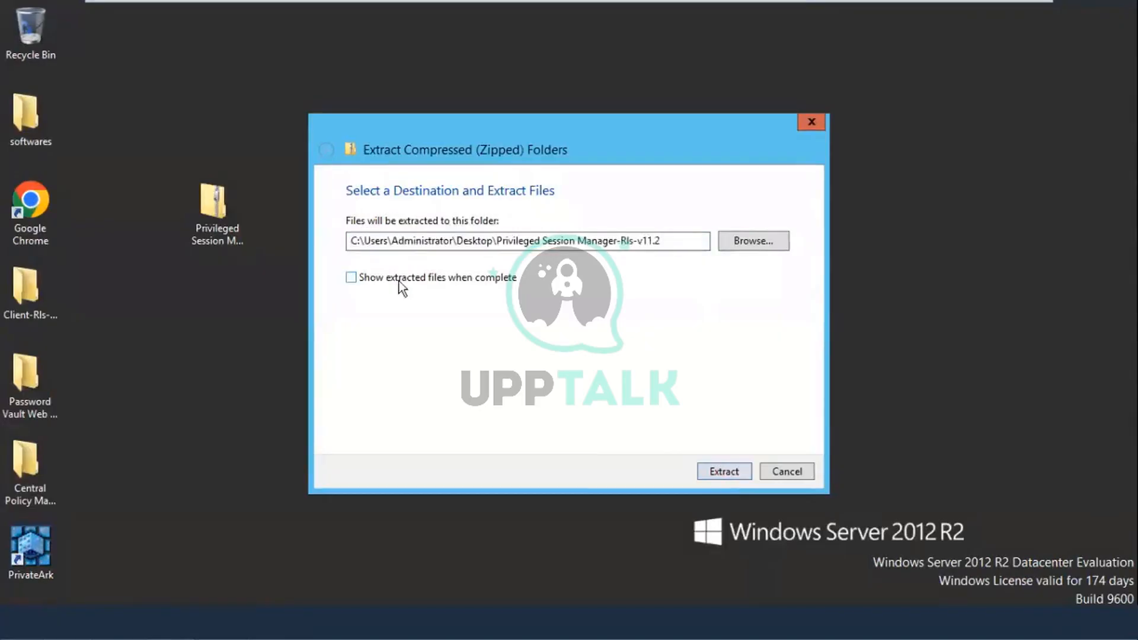
{"action": "left_click", "coordinate": [732, 475]}
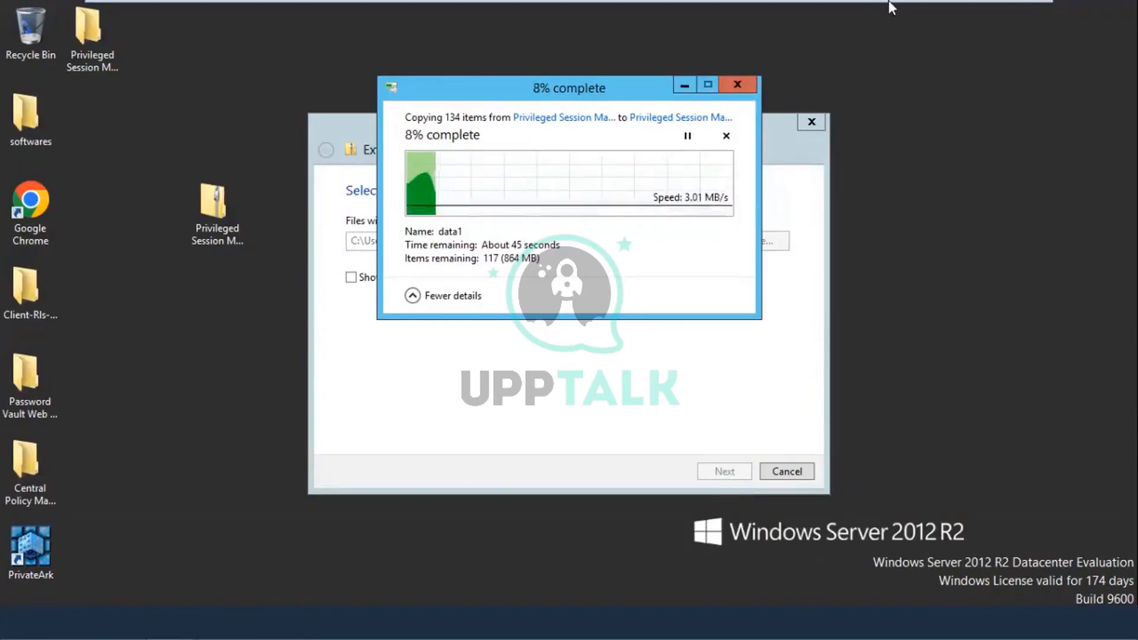
{"action": "mouse_move", "coordinate": [888, 1]}
{"action": "left_click", "coordinate": [815, 17]}
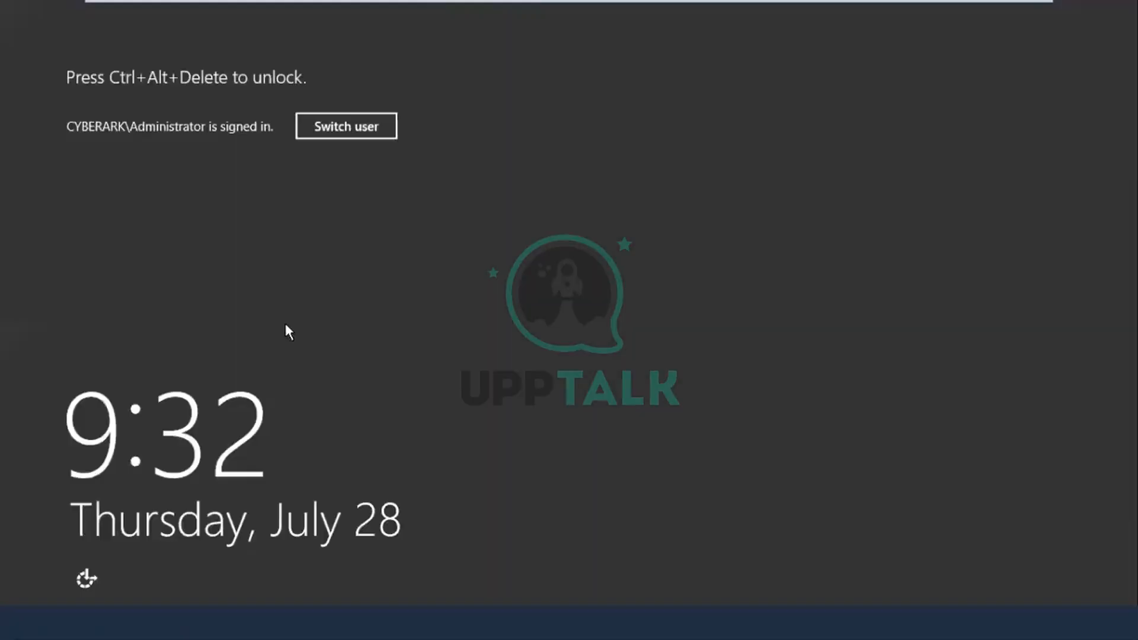
Step: Sign in to the AD server as CYBERARK\Administrator with the account password
{"action": "left_click", "coordinate": [361, 127]}
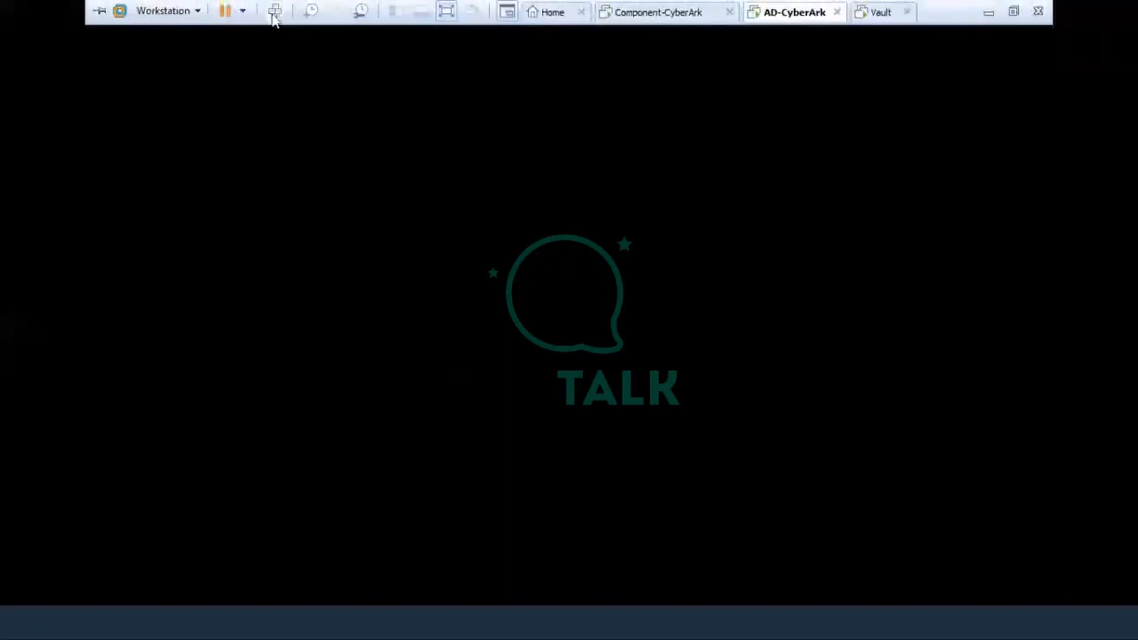
{"action": "left_click", "coordinate": [274, 17]}
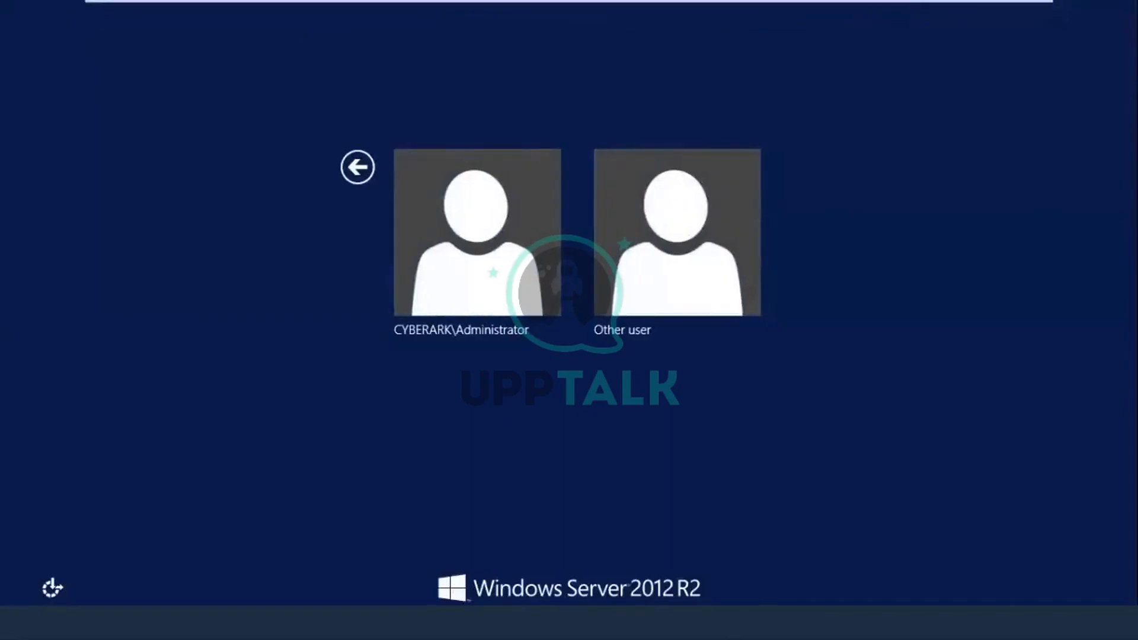
{"action": "left_click", "coordinate": [436, 261]}
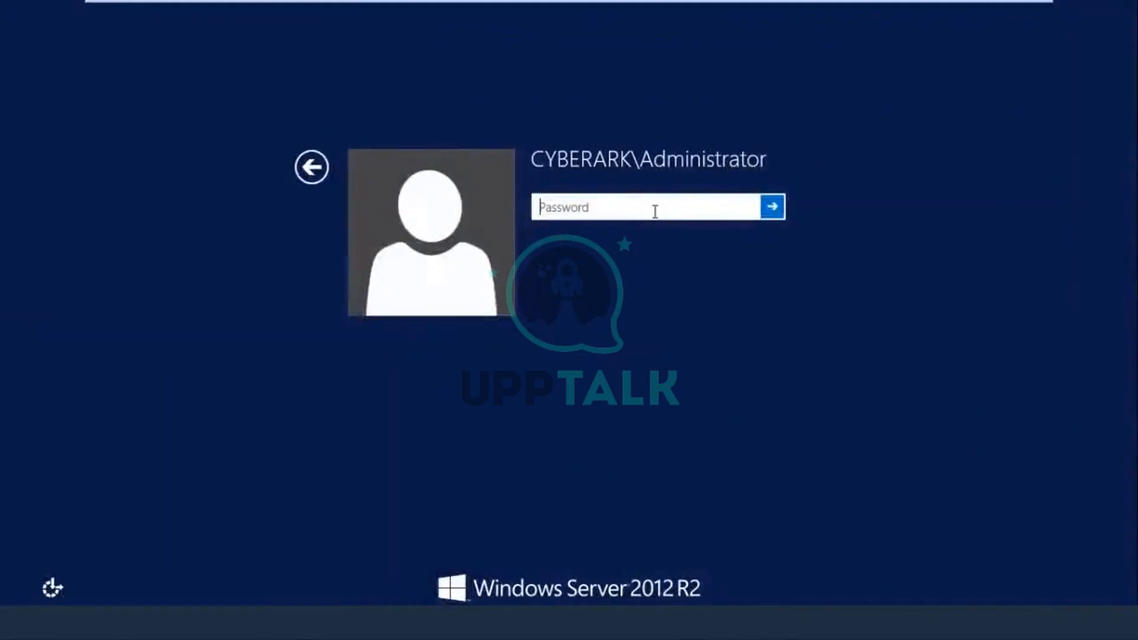
{"action": "type", "text": "**********"}
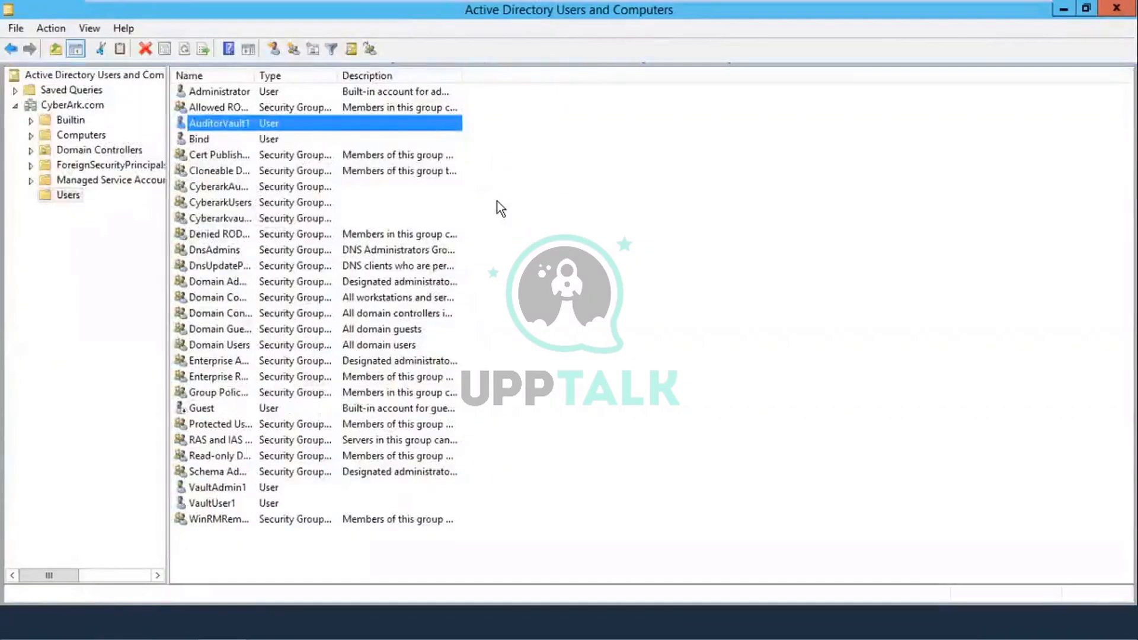
Step: Start a new user in the Users container with first name and logon name DAuser1
{"action": "left_click", "coordinate": [58, 191]}
{"action": "right_click", "coordinate": [648, 257]}
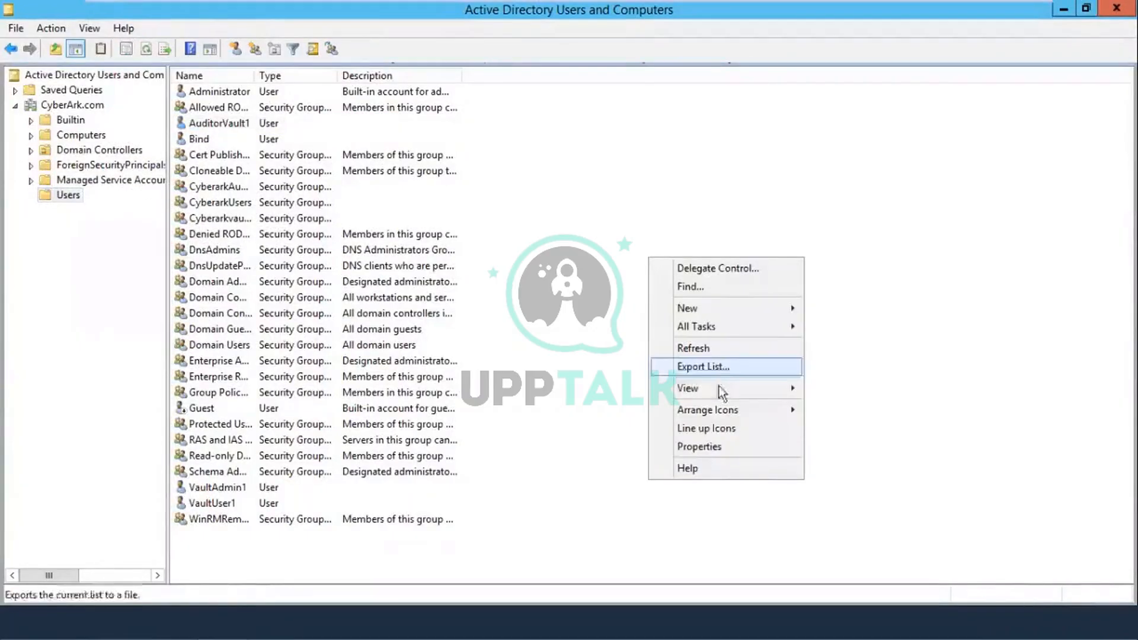
{"action": "mouse_move", "coordinate": [694, 307]}
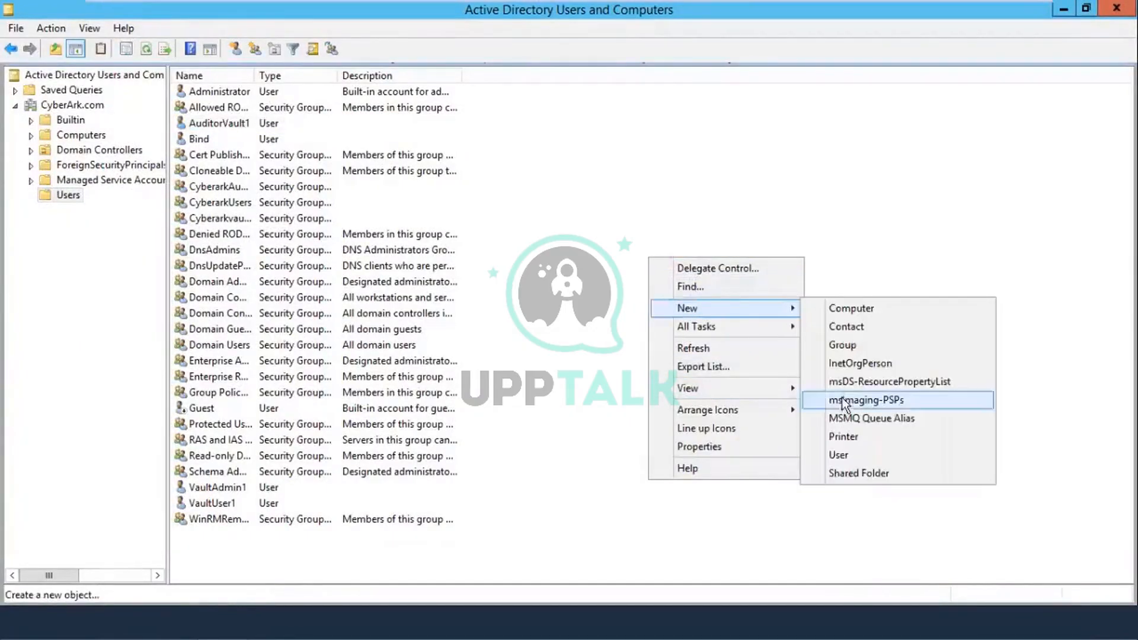
{"action": "left_click", "coordinate": [839, 455]}
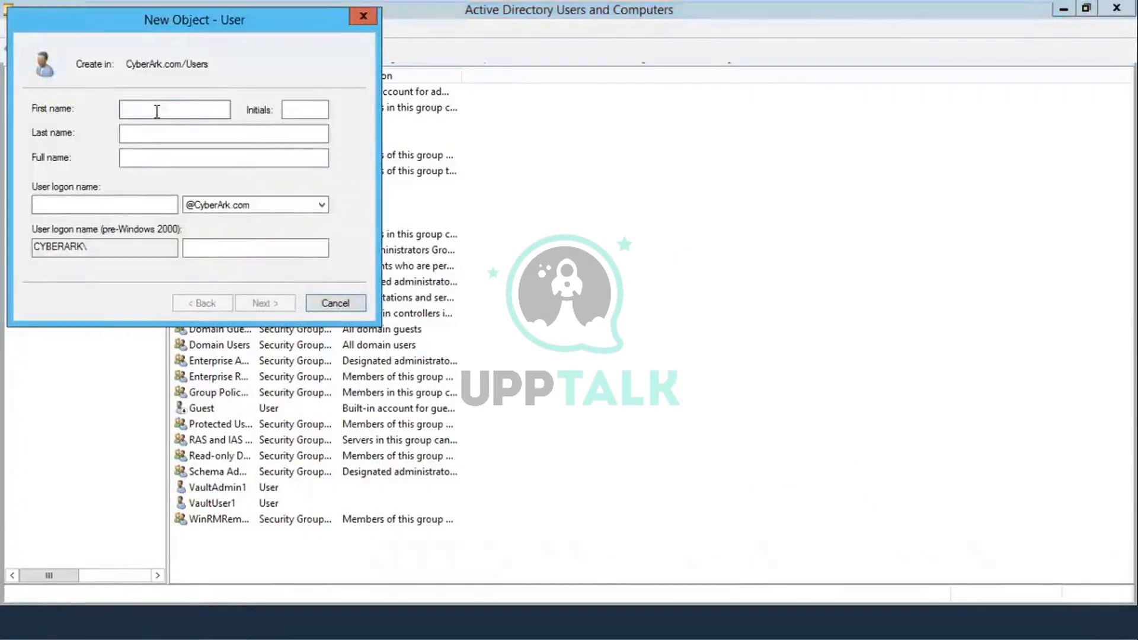
{"action": "type", "text": "DAuser1"}
{"action": "left_click_drag", "start_coordinate": [161, 110], "coordinate": [120, 111]}
{"action": "key", "text": "ctrl+c"}
{"action": "left_click", "coordinate": [94, 207]}
{"action": "key", "text": "ctrl+v"}
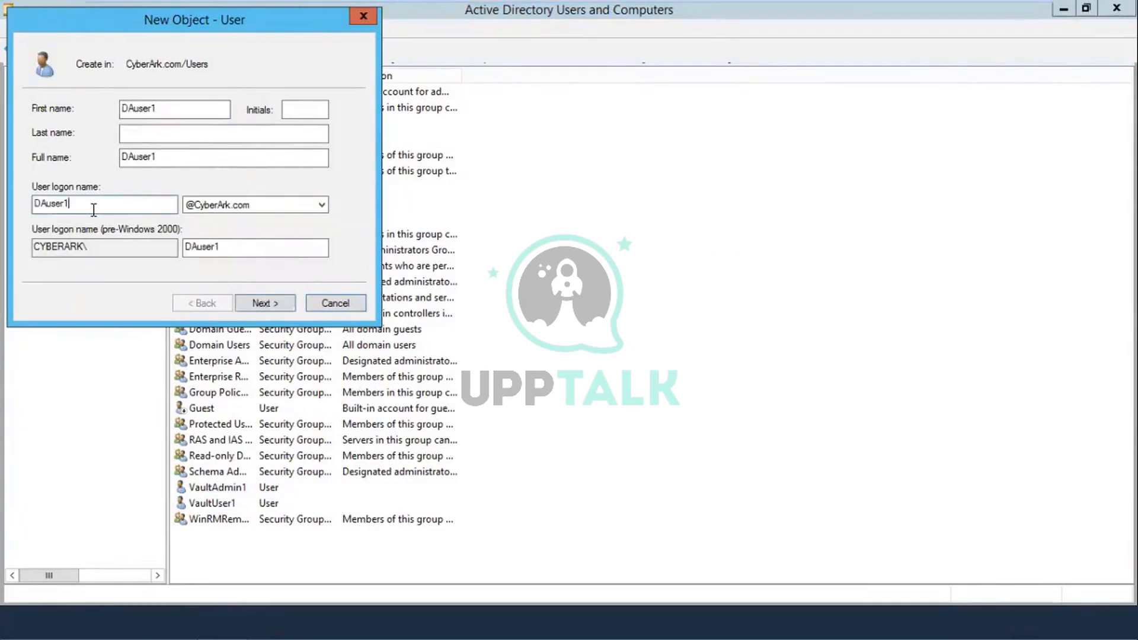
Step: Set and confirm DAuser1's password, untick must-change-at-next-logon, and finish the wizard
{"action": "left_click", "coordinate": [268, 302]}
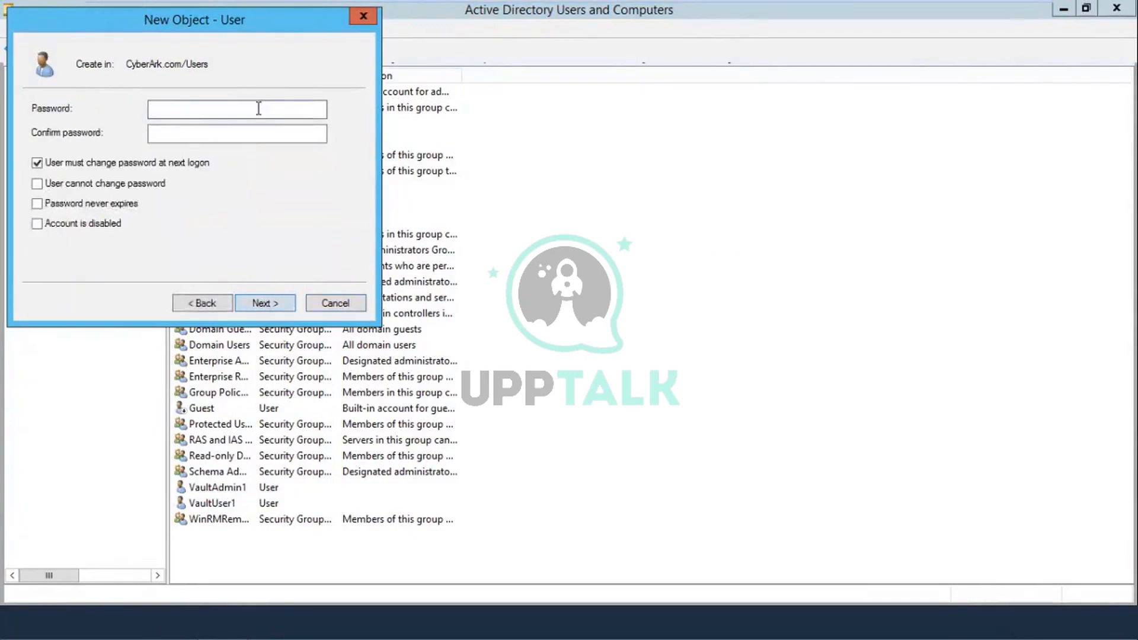
{"action": "left_click", "coordinate": [90, 160]}
{"action": "type", "text": "*********"}
{"action": "left_click", "coordinate": [201, 137]}
{"action": "type", "text": "******"}
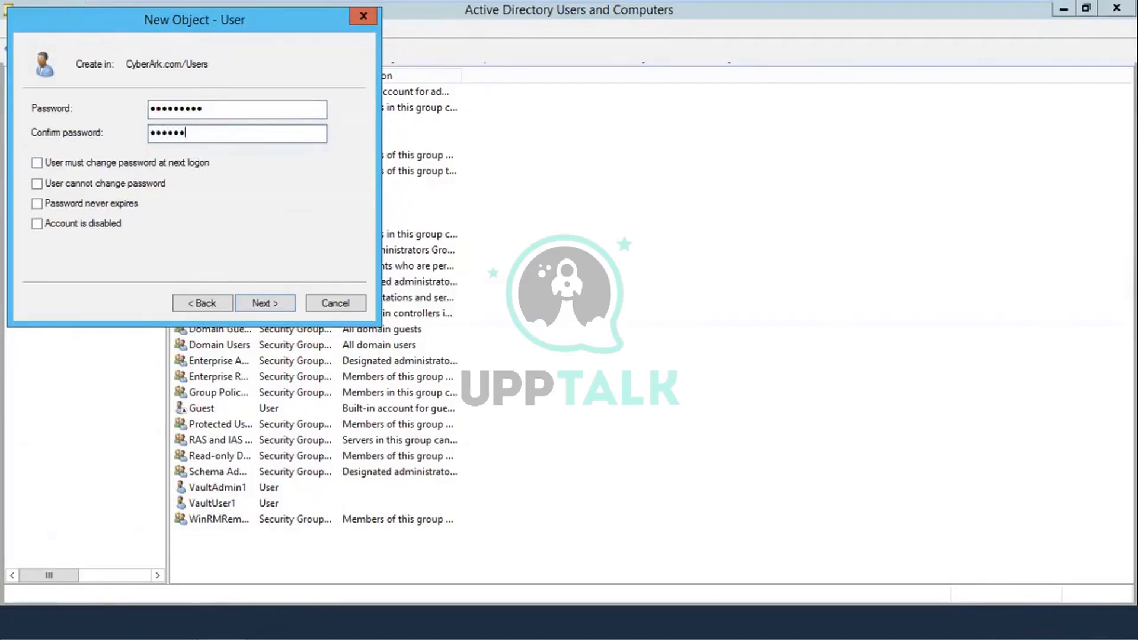
{"action": "type", "text": "***"}
{"action": "left_click", "coordinate": [262, 304]}
{"action": "left_click", "coordinate": [261, 305]}
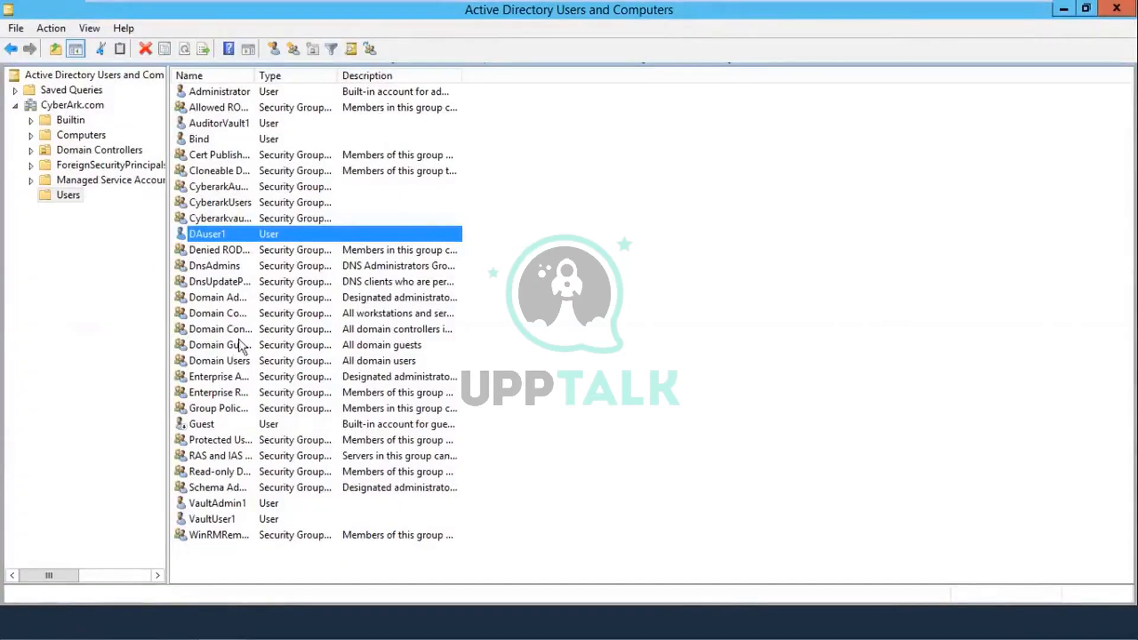
Step: Add DAuser1 to the Administrators group
{"action": "left_click", "coordinate": [216, 519]}
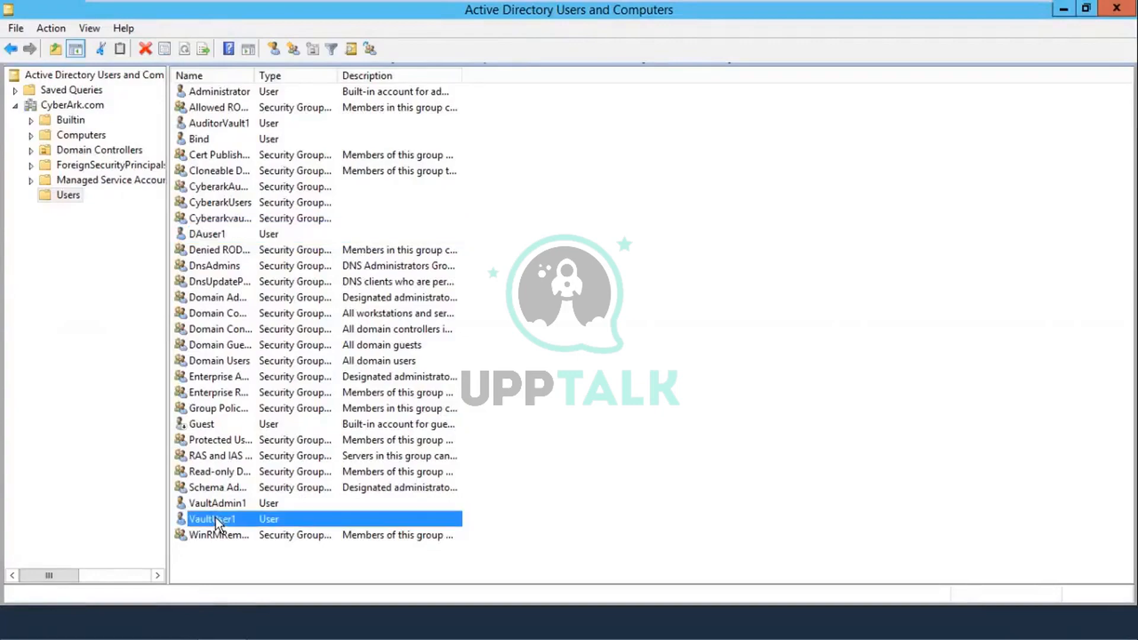
{"action": "left_click", "coordinate": [242, 503]}
{"action": "right_click", "coordinate": [671, 304]}
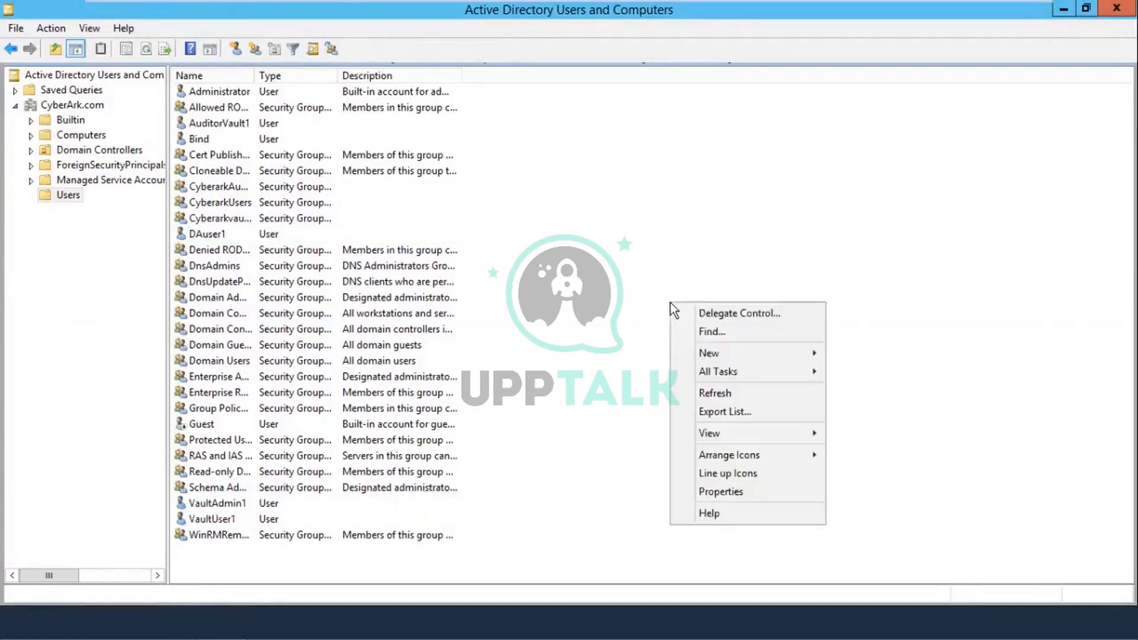
{"action": "left_click", "coordinate": [639, 332]}
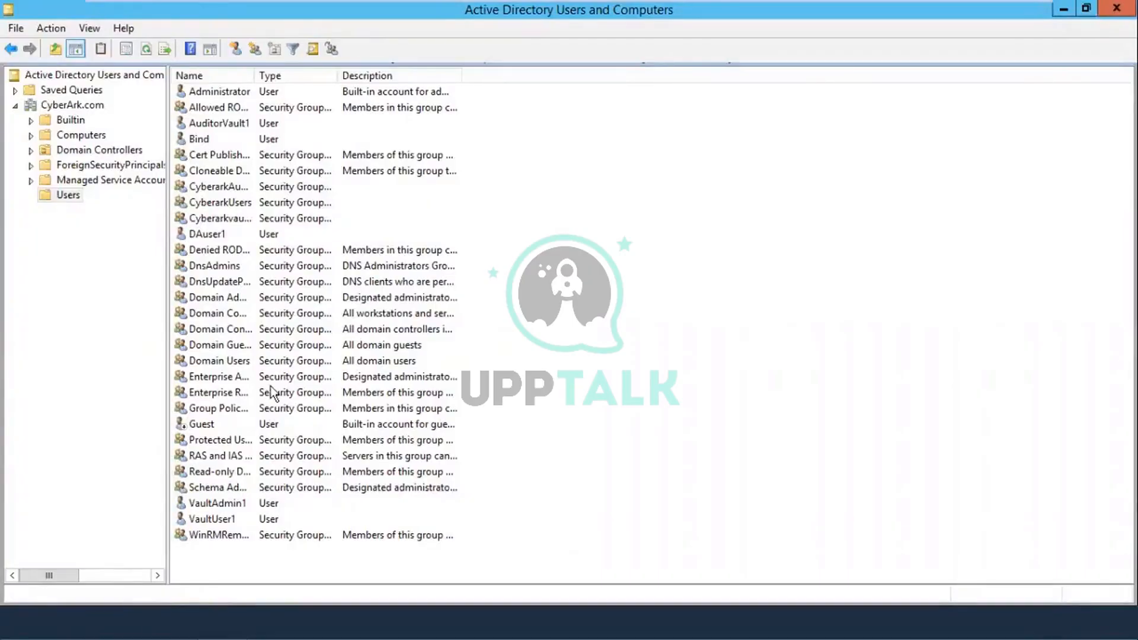
{"action": "right_click", "coordinate": [235, 233]}
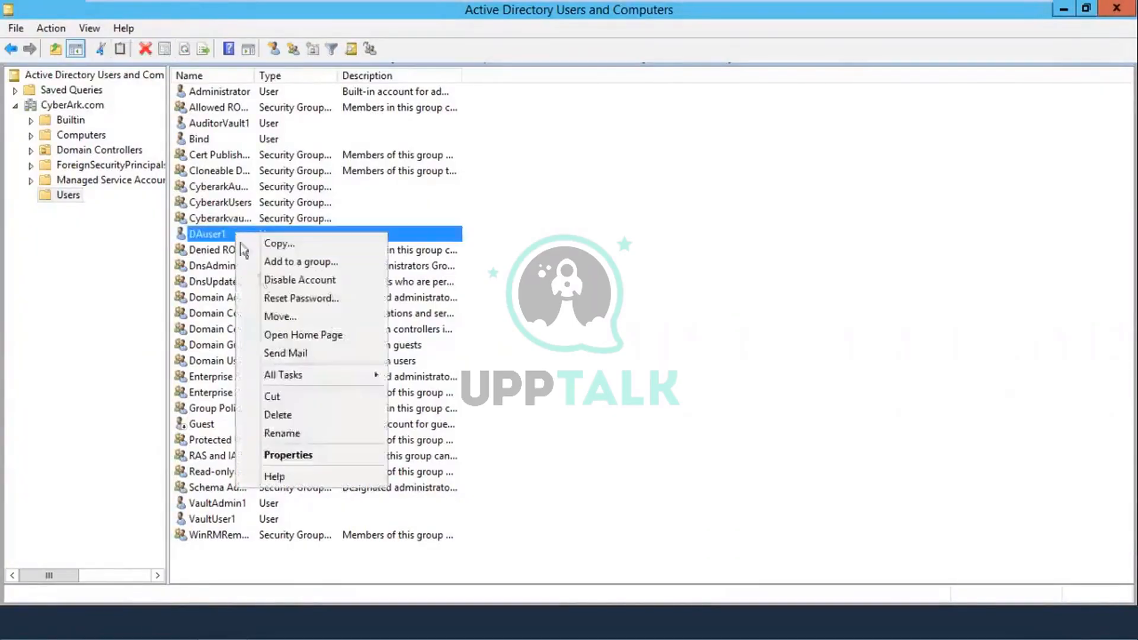
{"action": "left_click", "coordinate": [276, 266]}
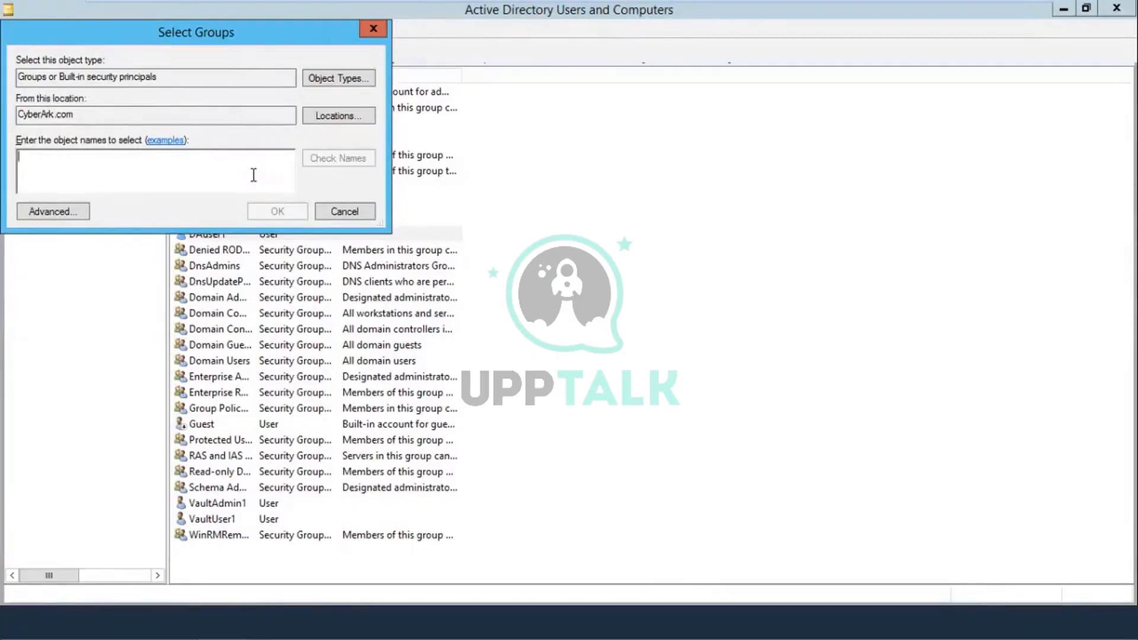
{"action": "type", "text": "adminis"}
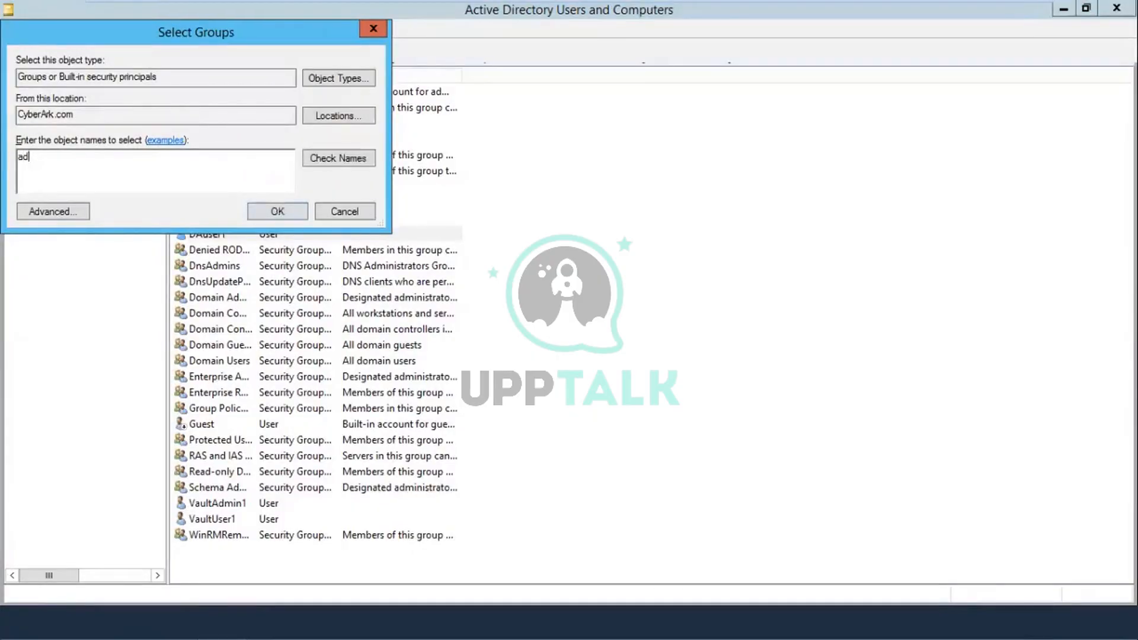
{"action": "type", "text": "trators"}
{"action": "left_click", "coordinate": [361, 159]}
{"action": "left_click", "coordinate": [277, 212]}
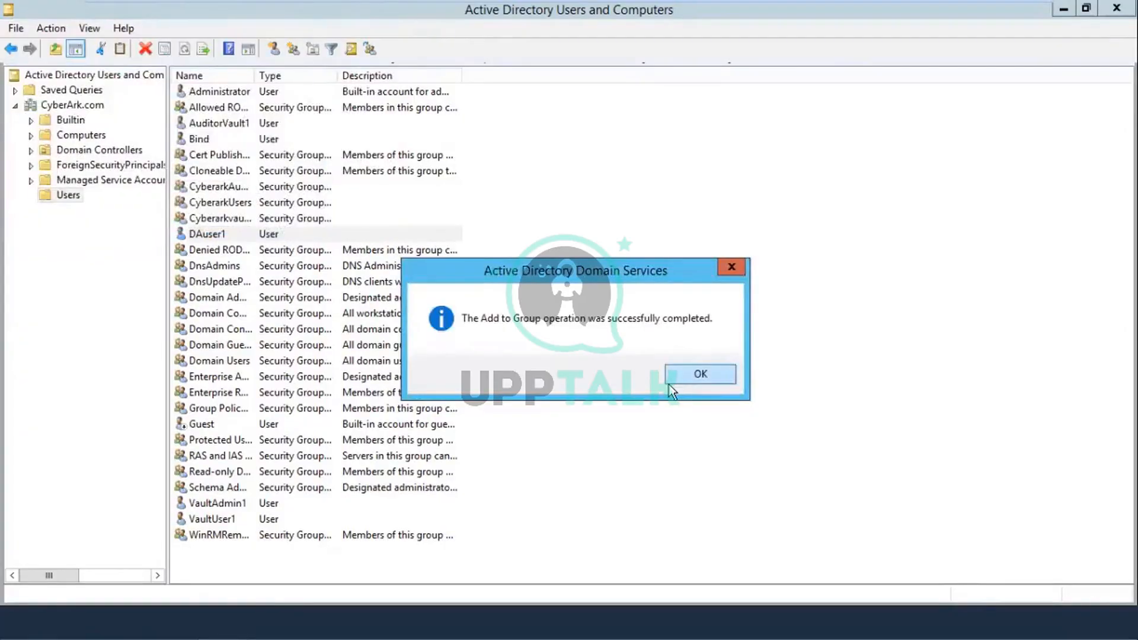
{"action": "left_click", "coordinate": [701, 372]}
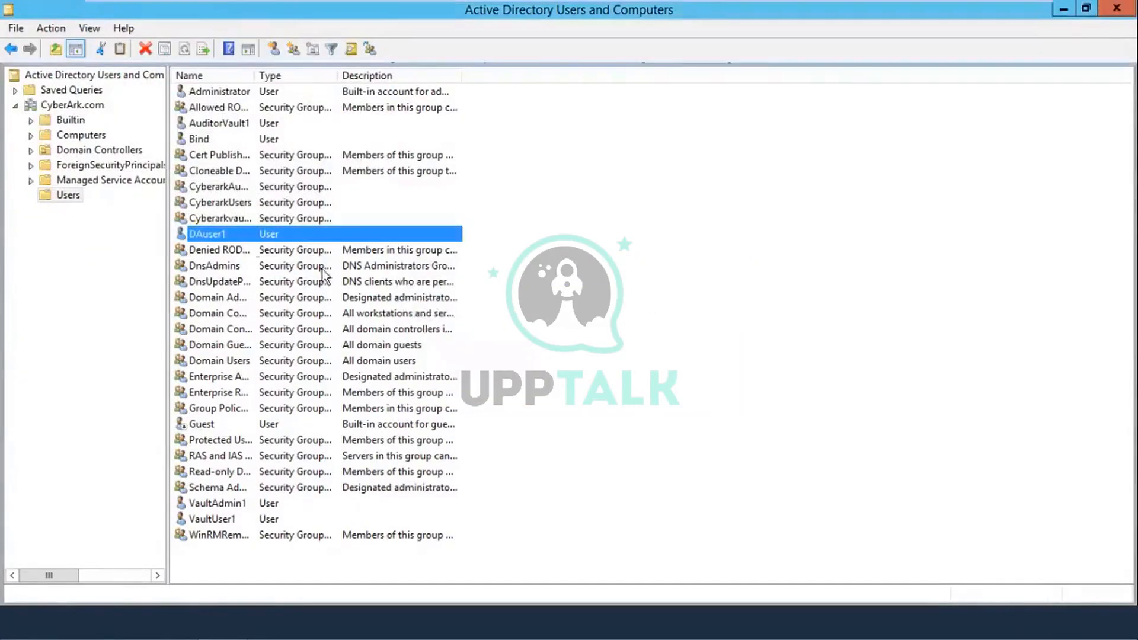
Step: Add DAuser1 to the Domain Admins group
{"action": "right_click", "coordinate": [254, 233]}
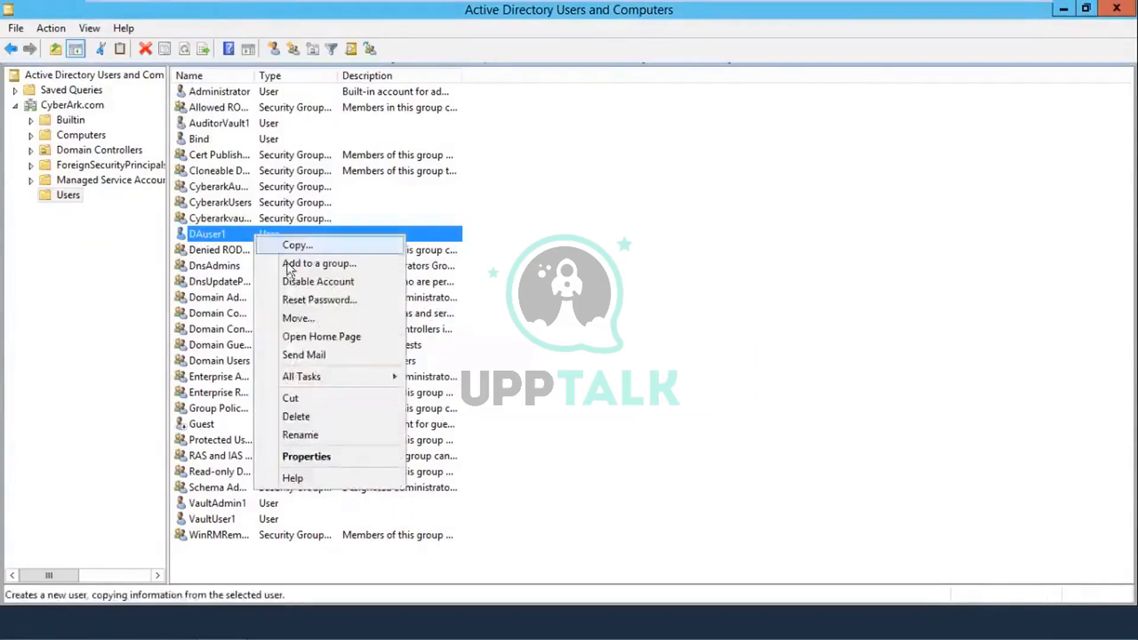
{"action": "left_click", "coordinate": [294, 262]}
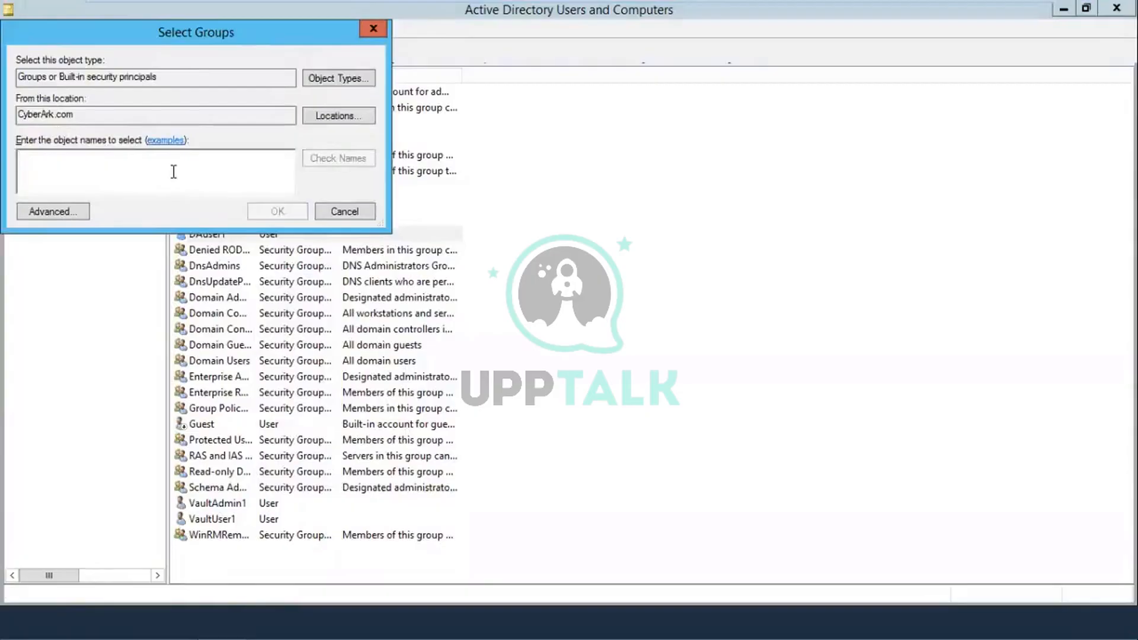
{"action": "type", "text": "domain "}
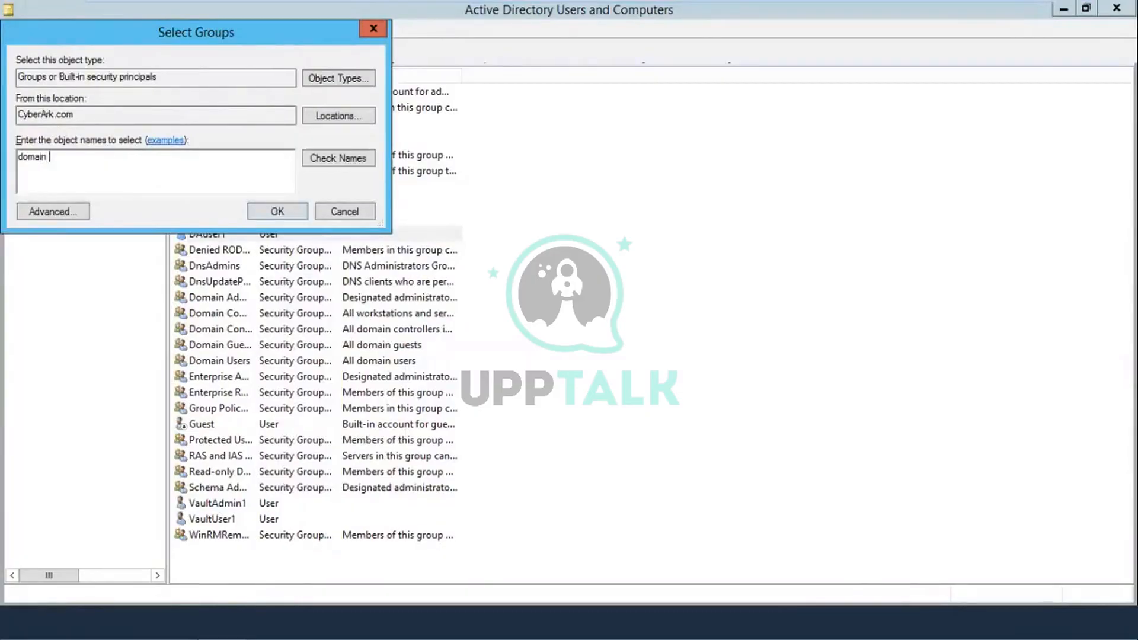
{"action": "type", "text": "admins"}
{"action": "left_click", "coordinate": [337, 157]}
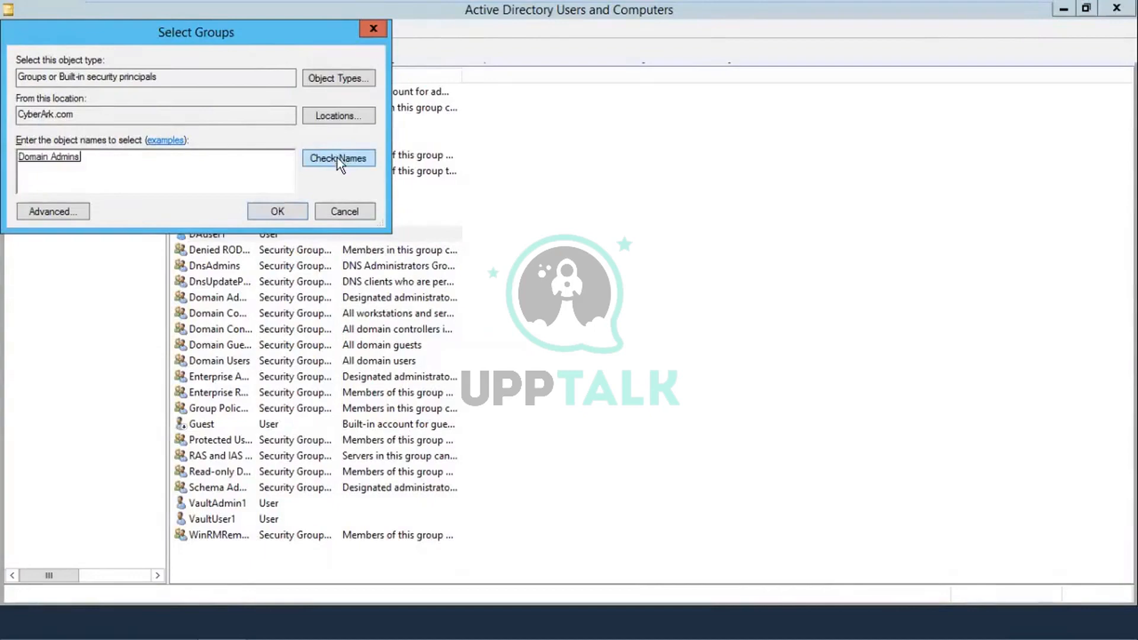
{"action": "left_click", "coordinate": [266, 209]}
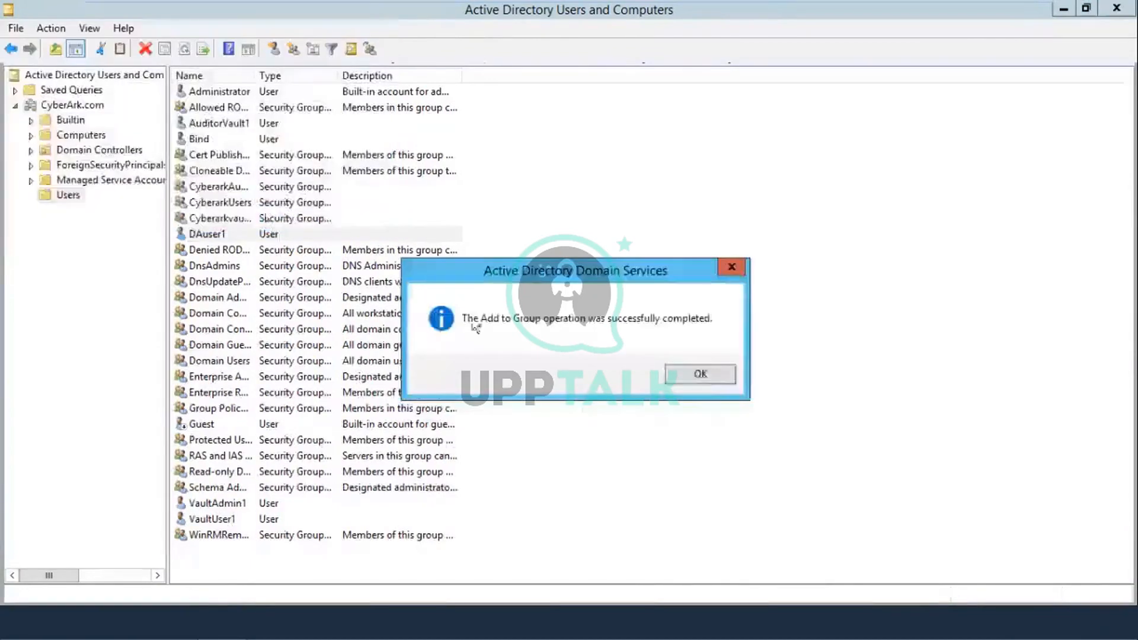
{"action": "left_click", "coordinate": [703, 371]}
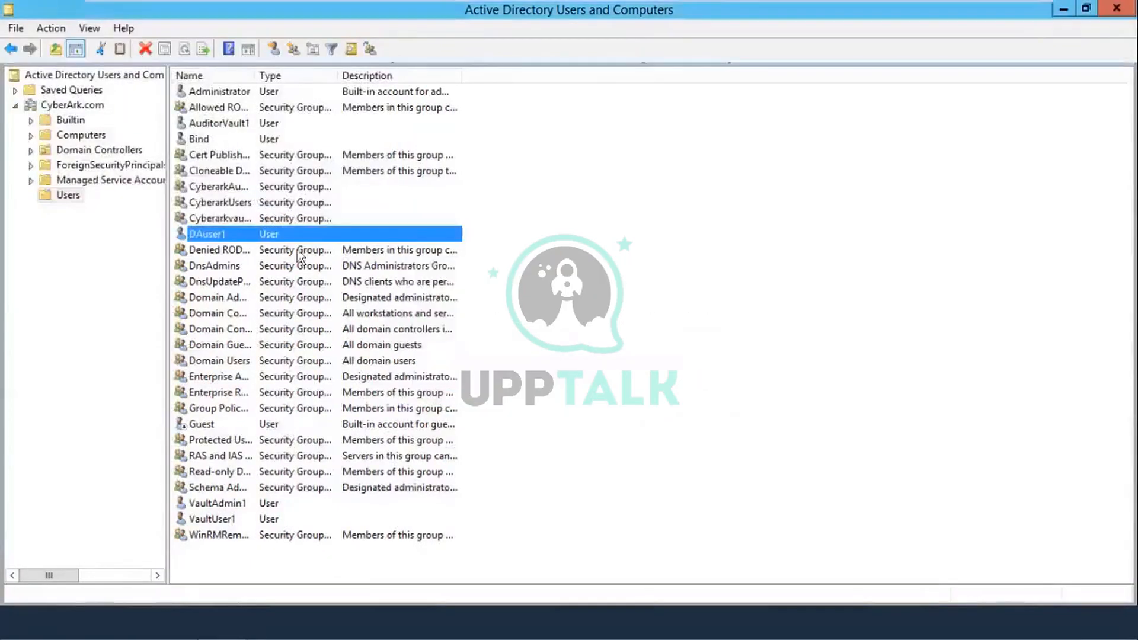
{"action": "right_click", "coordinate": [225, 233]}
{"action": "left_click", "coordinate": [489, 234]}
Step: Switch to the Component-CyberArk VM and skip the SQLEXPR file that failed to copy
{"action": "mouse_move", "coordinate": [814, 3]}
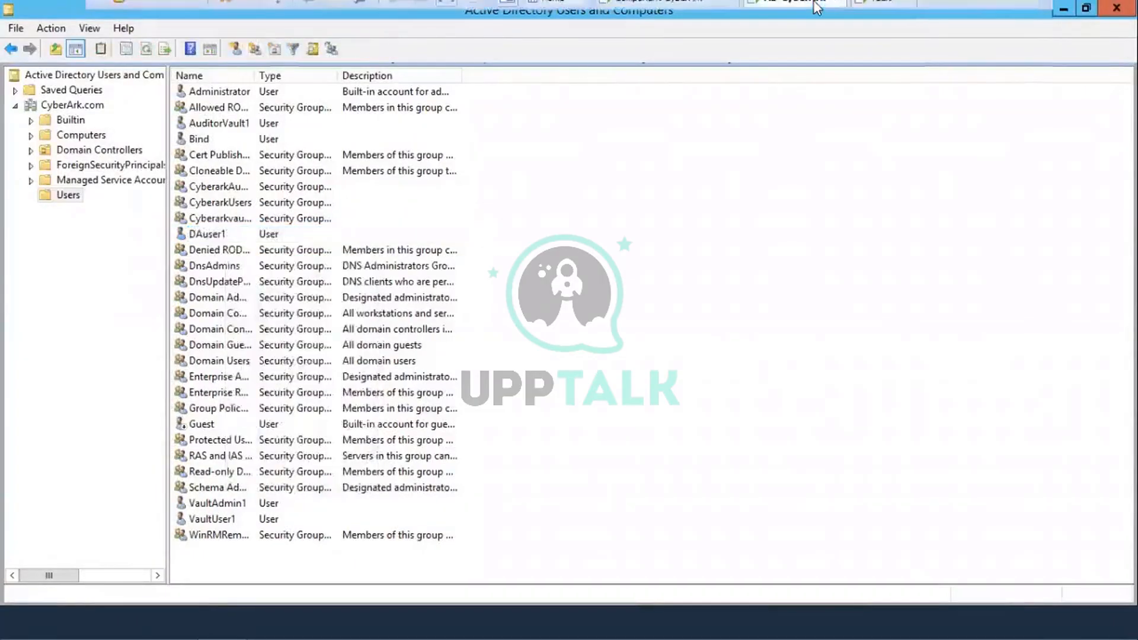
{"action": "left_click", "coordinate": [678, 13]}
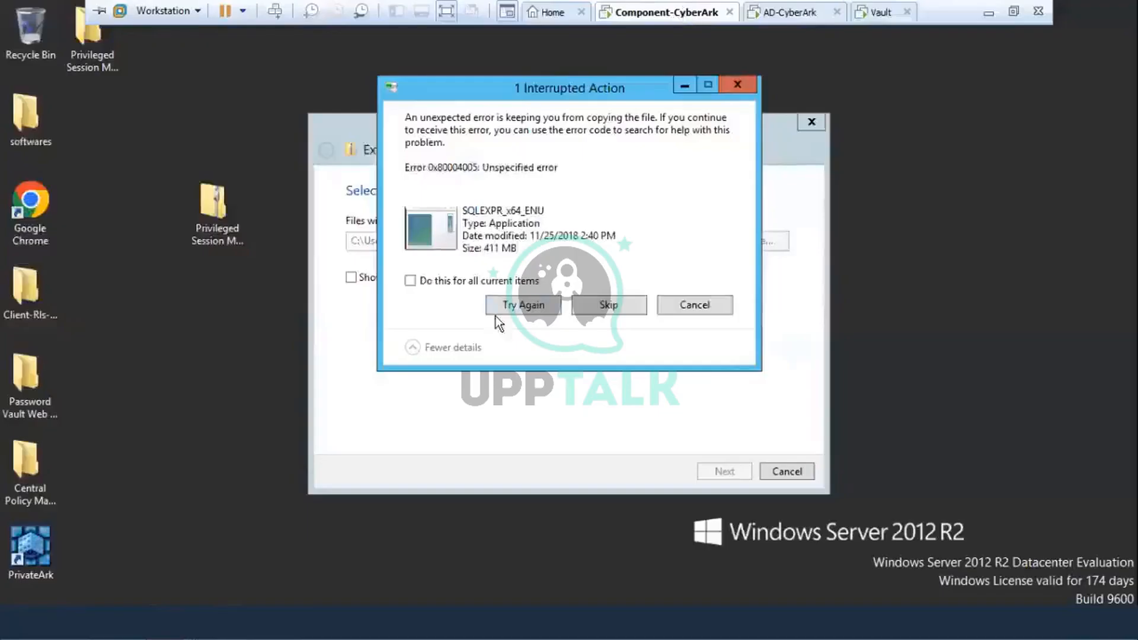
{"action": "left_click", "coordinate": [591, 310]}
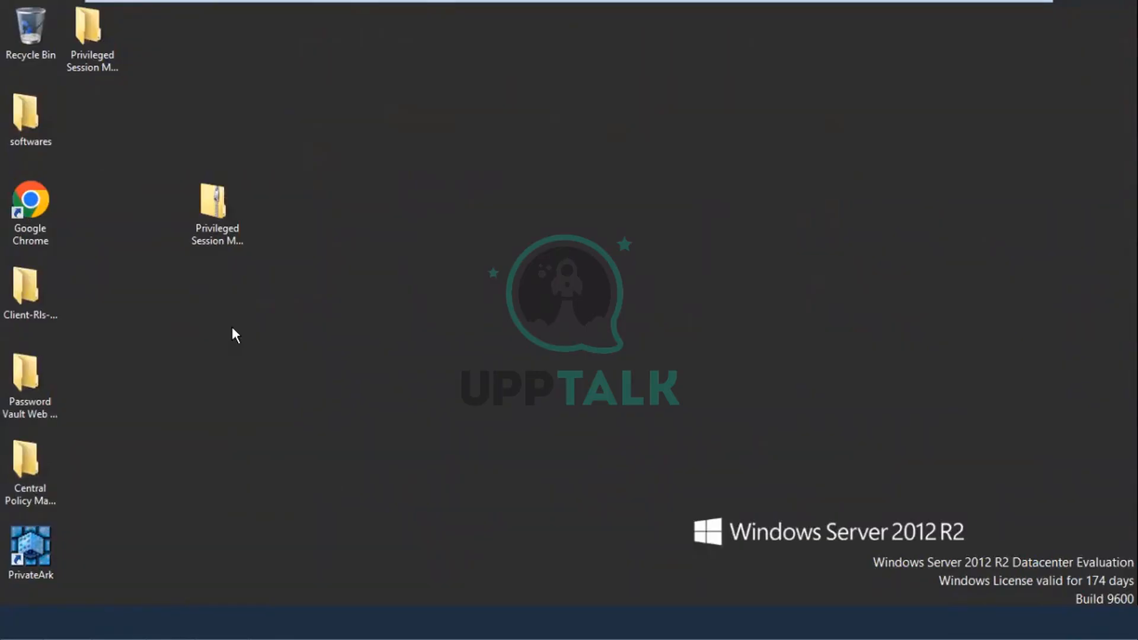
Step: Shift+Delete the Privileged Session Manager-Rls-v11.2 zip from the desktop and confirm permanent deletion
{"action": "left_click", "coordinate": [212, 233]}
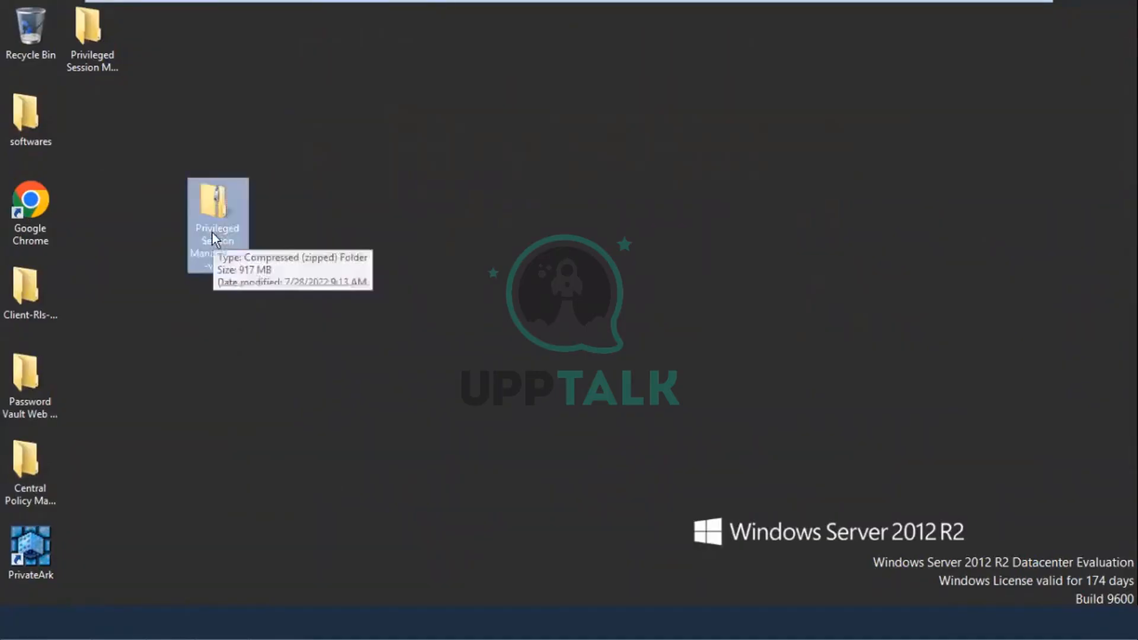
{"action": "key", "text": "shift+Delete"}
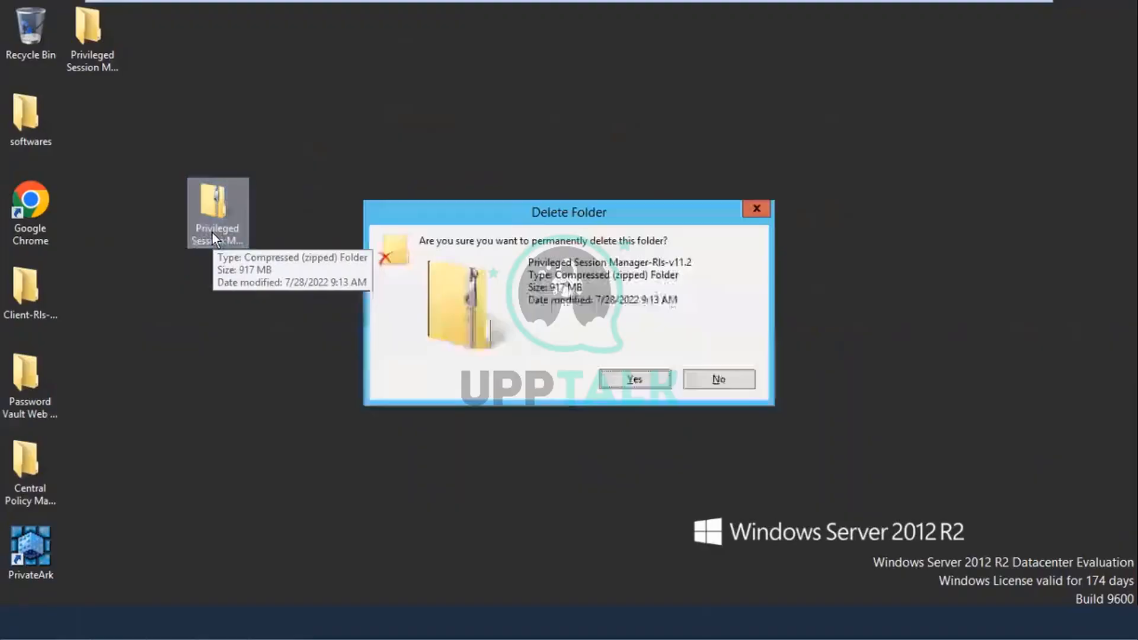
{"action": "left_click", "coordinate": [619, 383]}
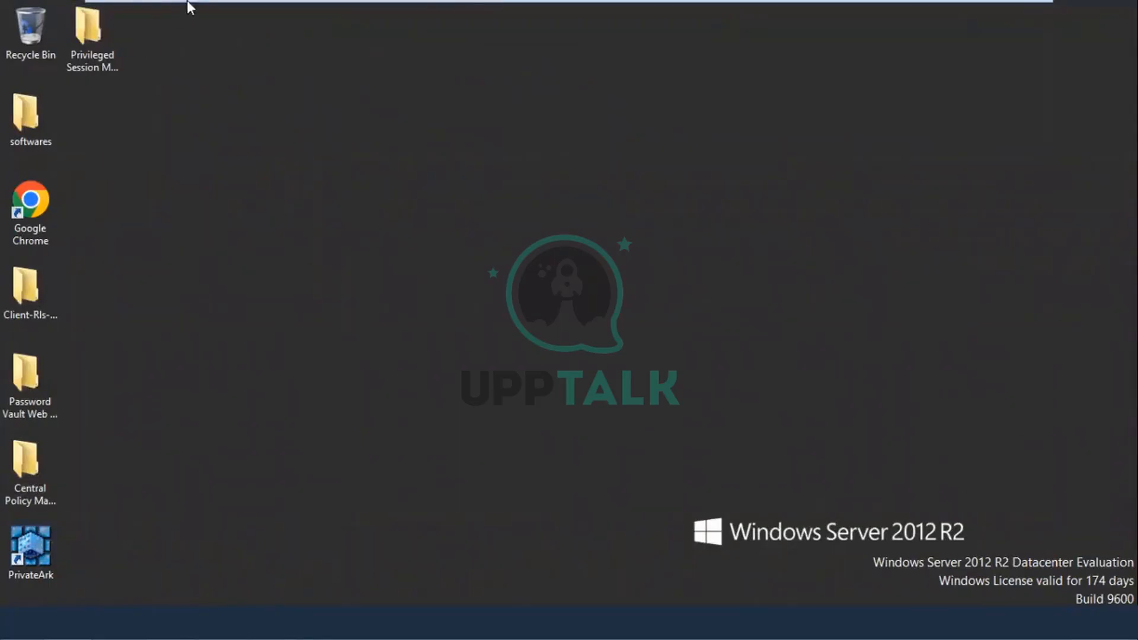
{"action": "mouse_move", "coordinate": [187, 1]}
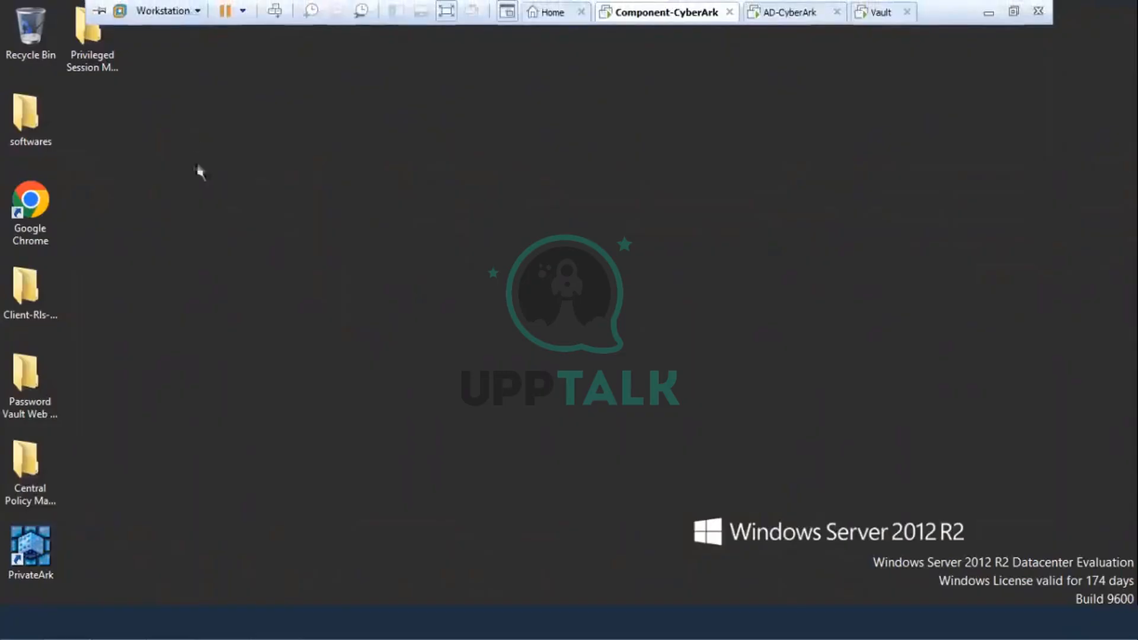
Step: Sign out of the Administrator account from the Start screen
{"action": "left_click", "coordinate": [12, 634]}
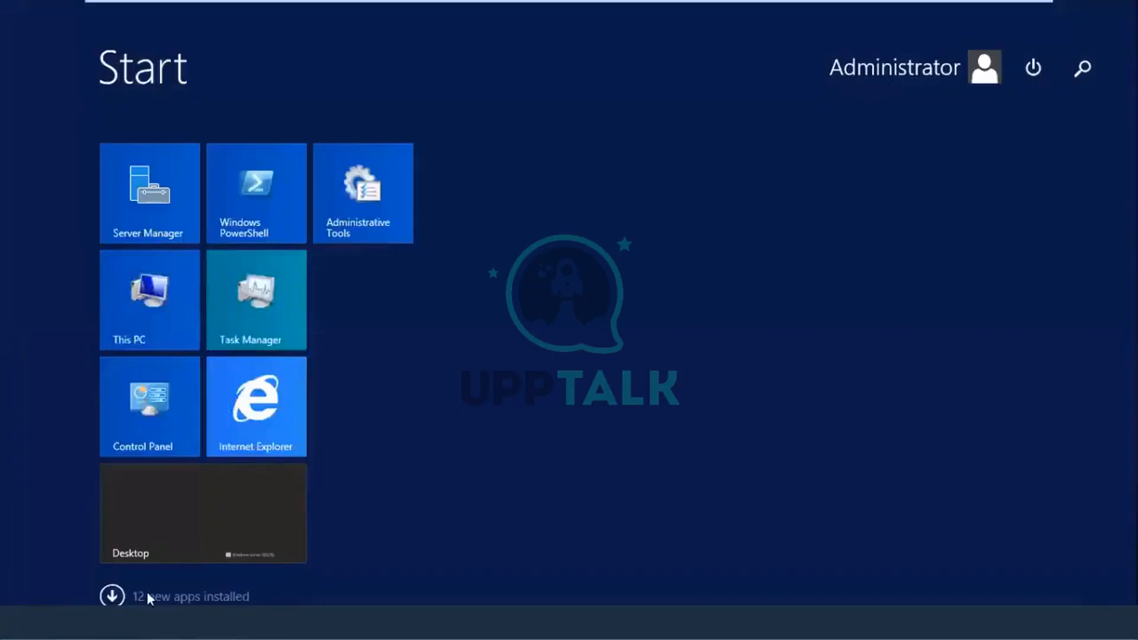
{"action": "left_click", "coordinate": [1038, 72]}
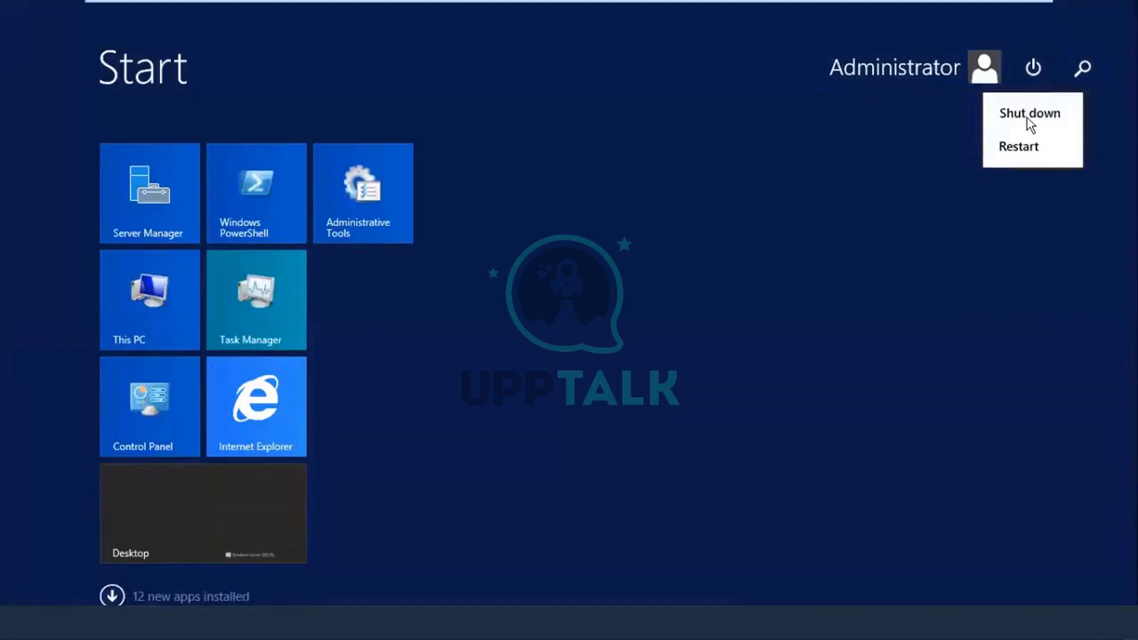
{"action": "left_click", "coordinate": [983, 76]}
{"action": "left_click", "coordinate": [982, 78]}
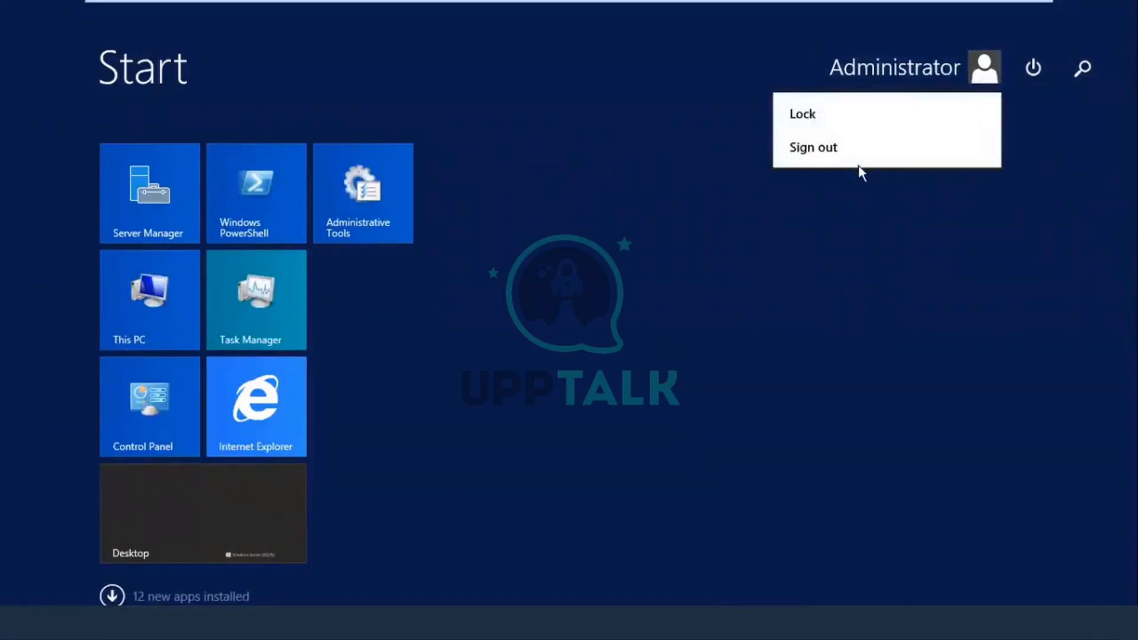
{"action": "left_click", "coordinate": [817, 148]}
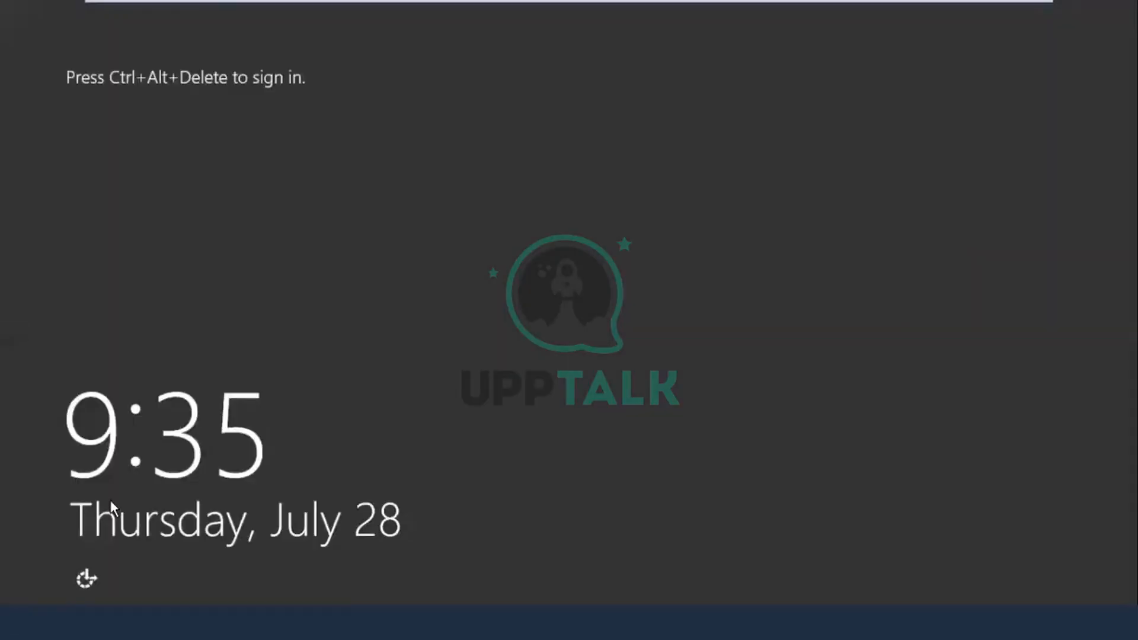
Step: Sign in as cyberark\DAuser1 via Other user, re-entering the password after the incorrect-password error
{"action": "mouse_move", "coordinate": [197, 1]}
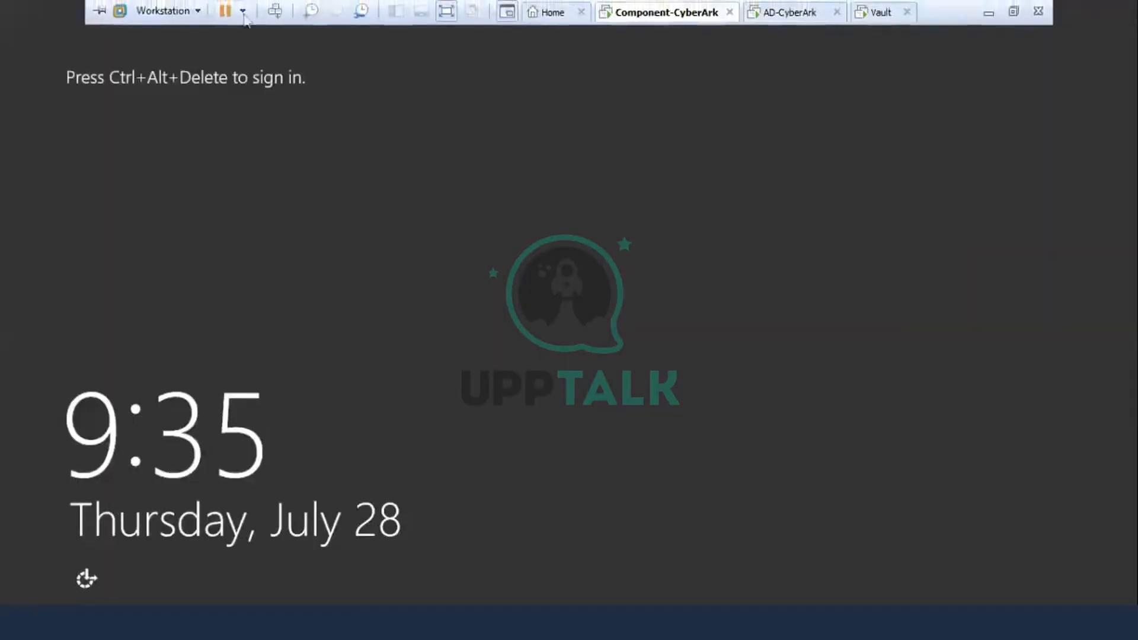
{"action": "left_click", "coordinate": [275, 10]}
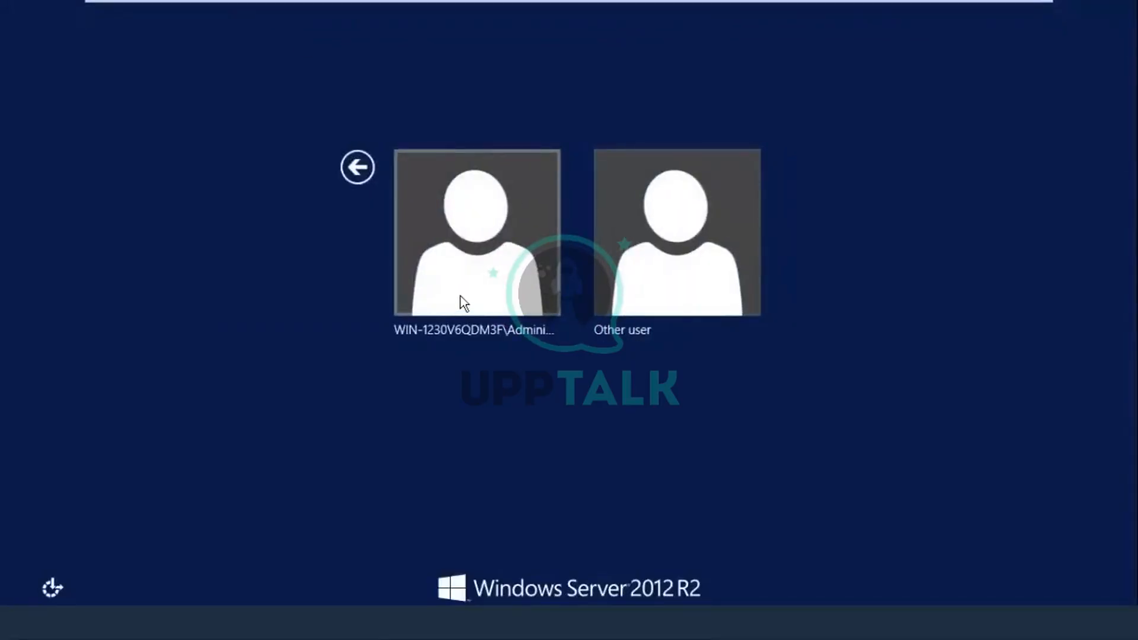
{"action": "left_click", "coordinate": [656, 302]}
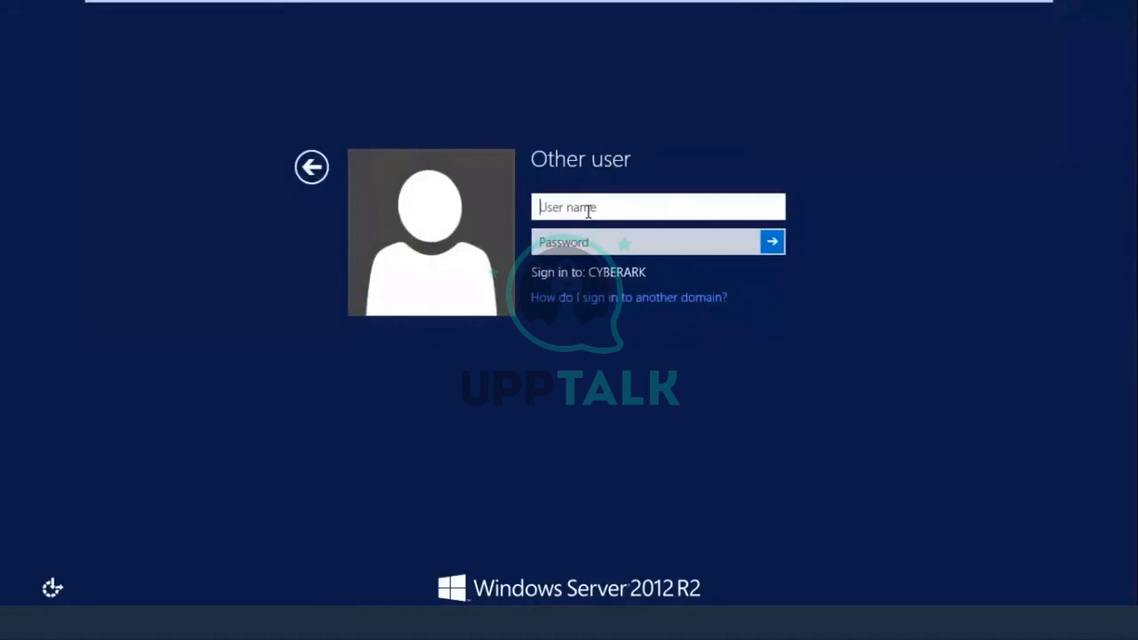
{"action": "type", "text": "cyberark"}
{"action": "type", "text": "/"}
{"action": "type", "text": "\\"}
{"action": "key", "text": "BackSpace"}
{"action": "key", "text": "BackSpace"}
{"action": "type", "text": "\\"}
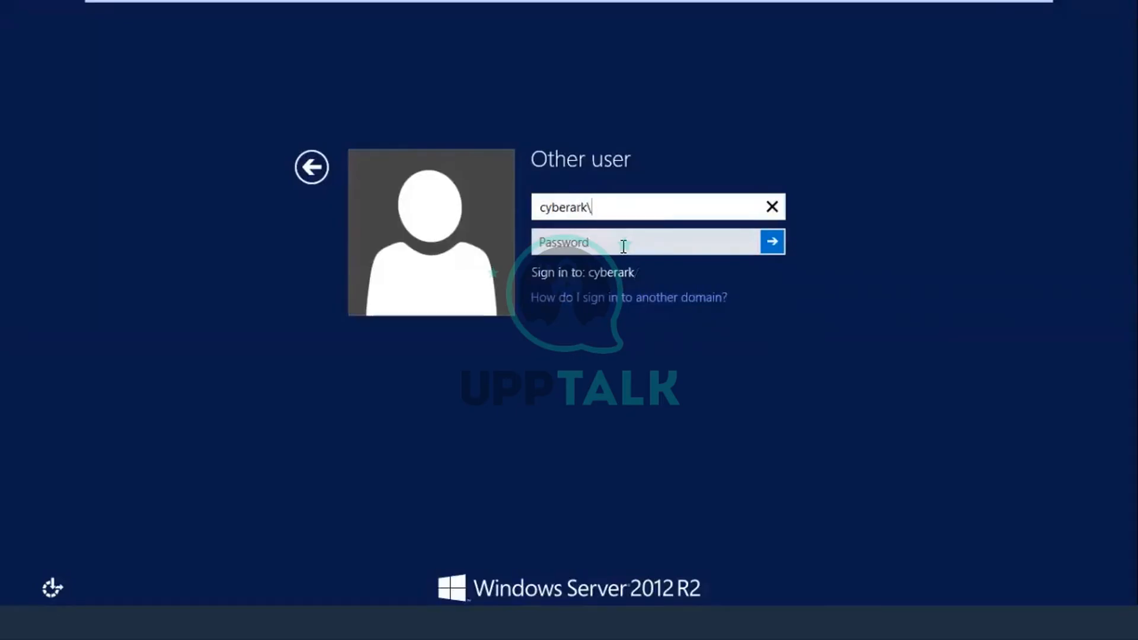
{"action": "type", "text": "d"}
{"action": "key", "text": "BackSpace"}
{"action": "type", "text": "DAuser1"}
{"action": "left_click", "coordinate": [641, 248]}
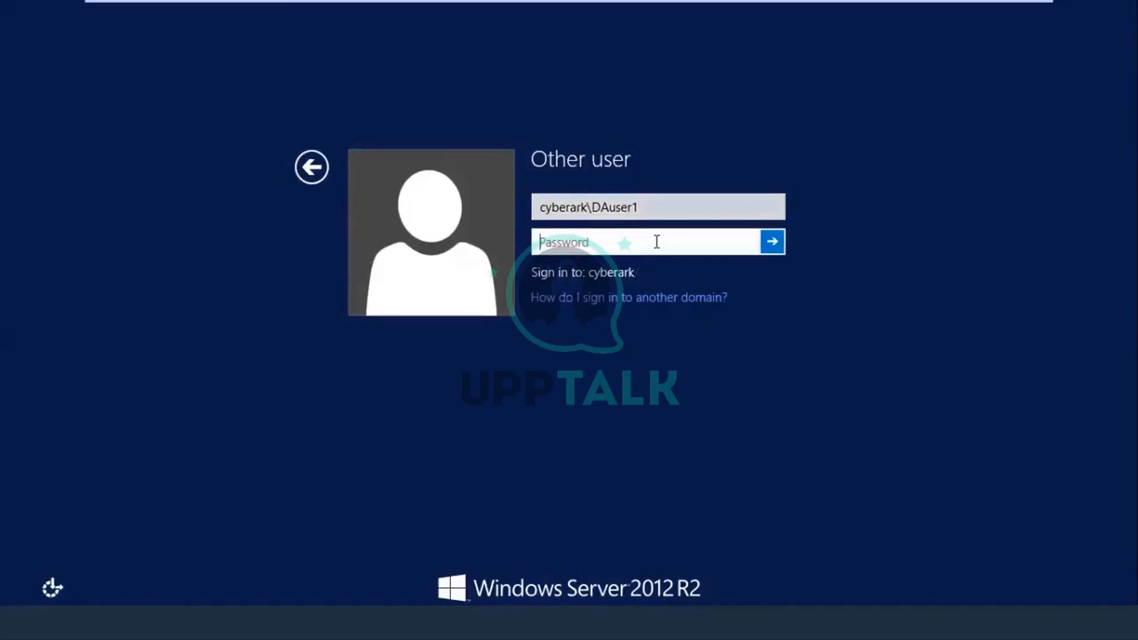
{"action": "type", "text": "••••••••••"}
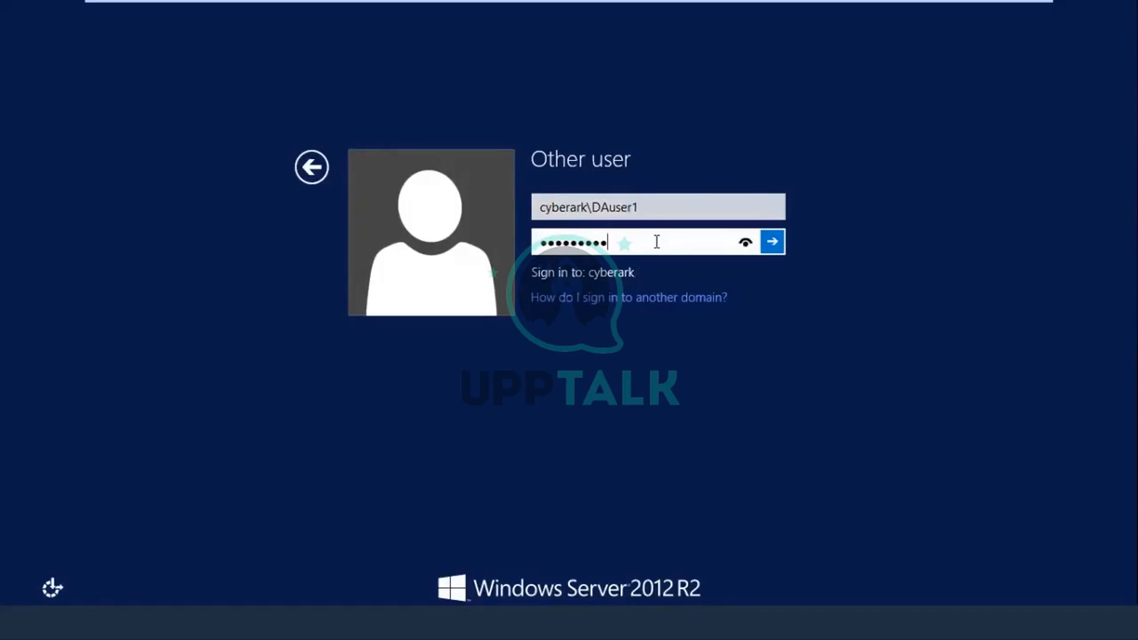
{"action": "key", "text": "Return"}
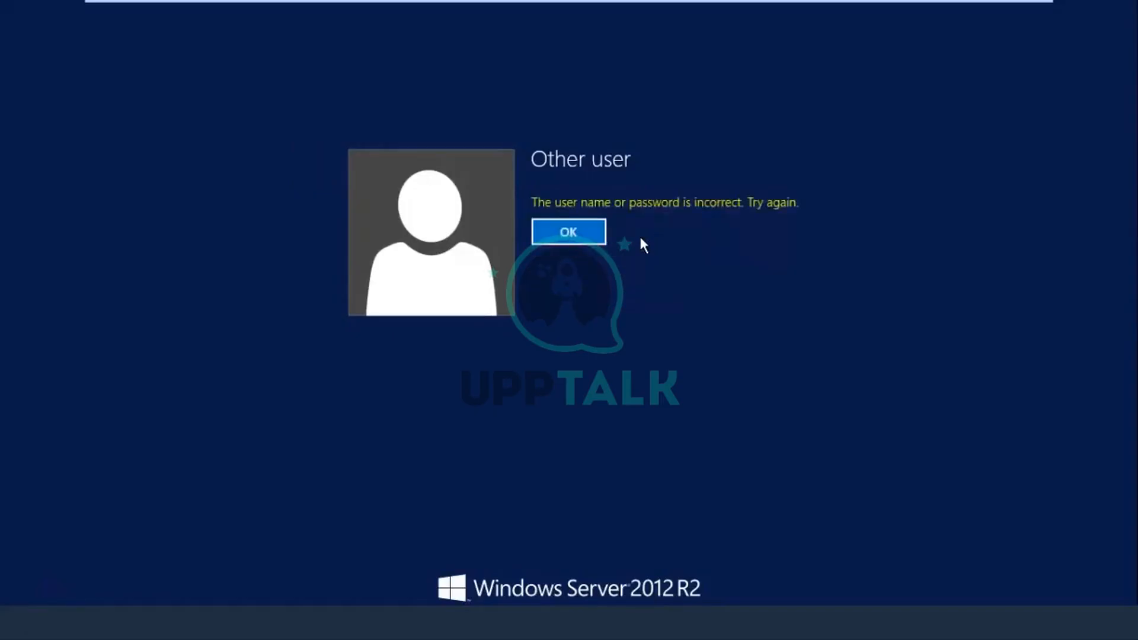
{"action": "key", "text": "Return"}
{"action": "type", "text": "••••••••"}
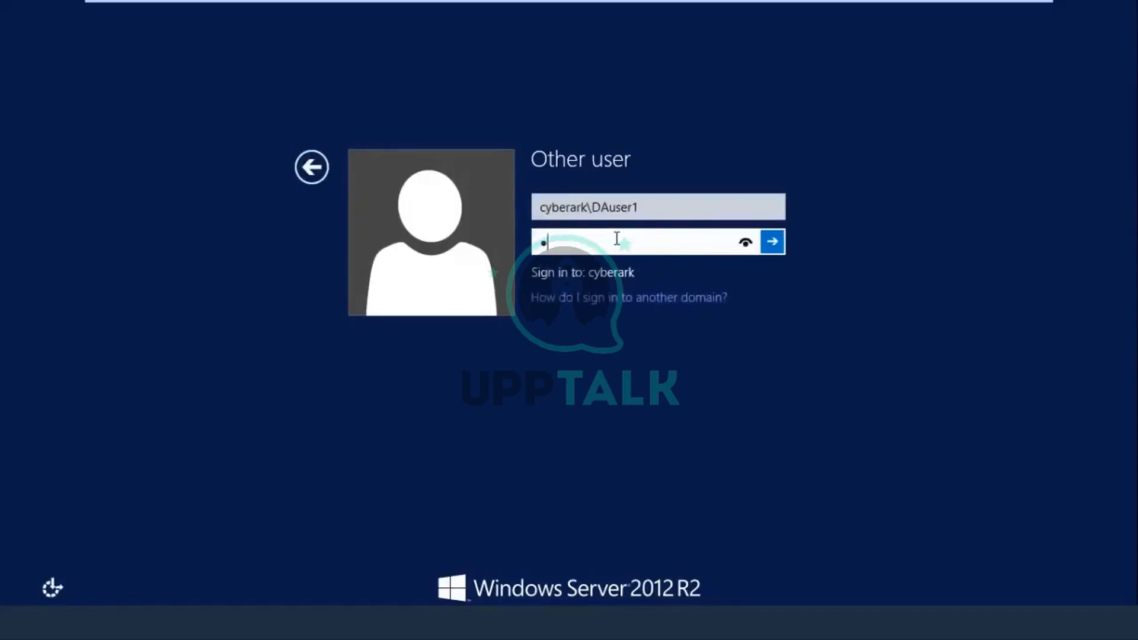
{"action": "type", "text": "••"}
{"action": "key", "text": "Return"}
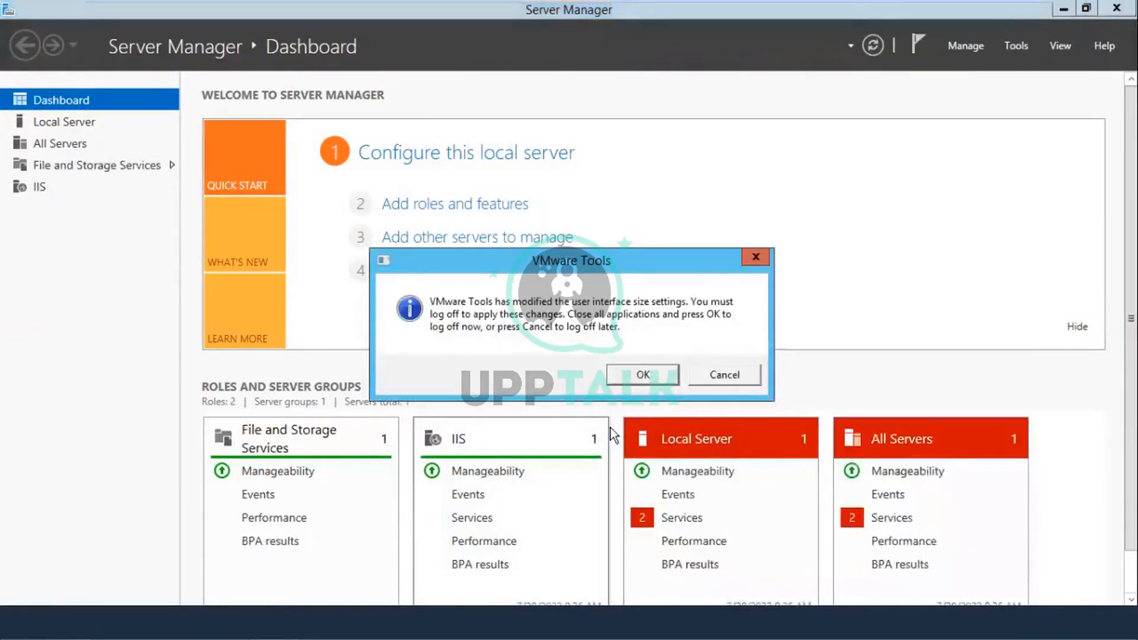
Step: Accept the VMware Tools notice and switch VMware Workstation to the AD-CyberArk virtual machine
{"action": "left_click", "coordinate": [617, 379]}
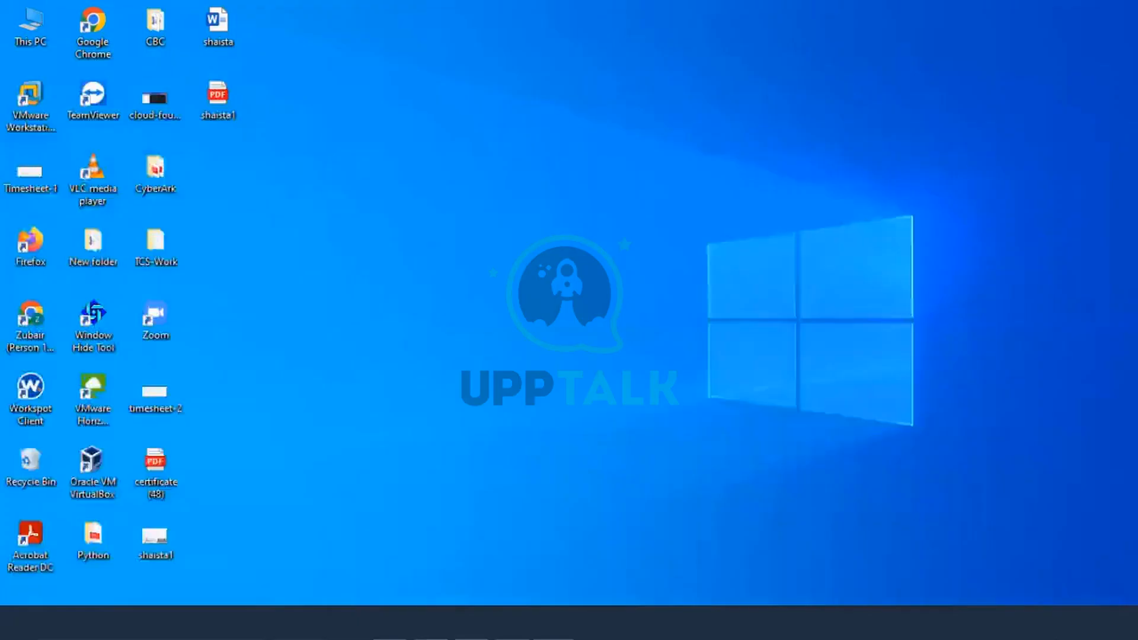
{"action": "mouse_move", "coordinate": [512, 623]}
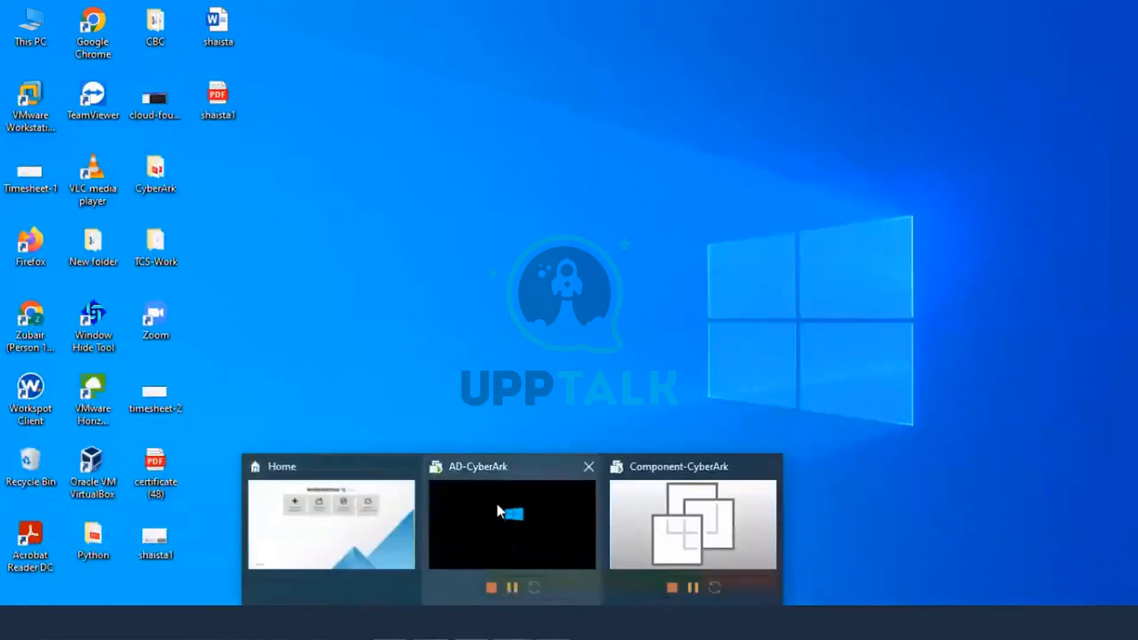
{"action": "left_click", "coordinate": [496, 504]}
{"action": "left_click", "coordinate": [377, 66]}
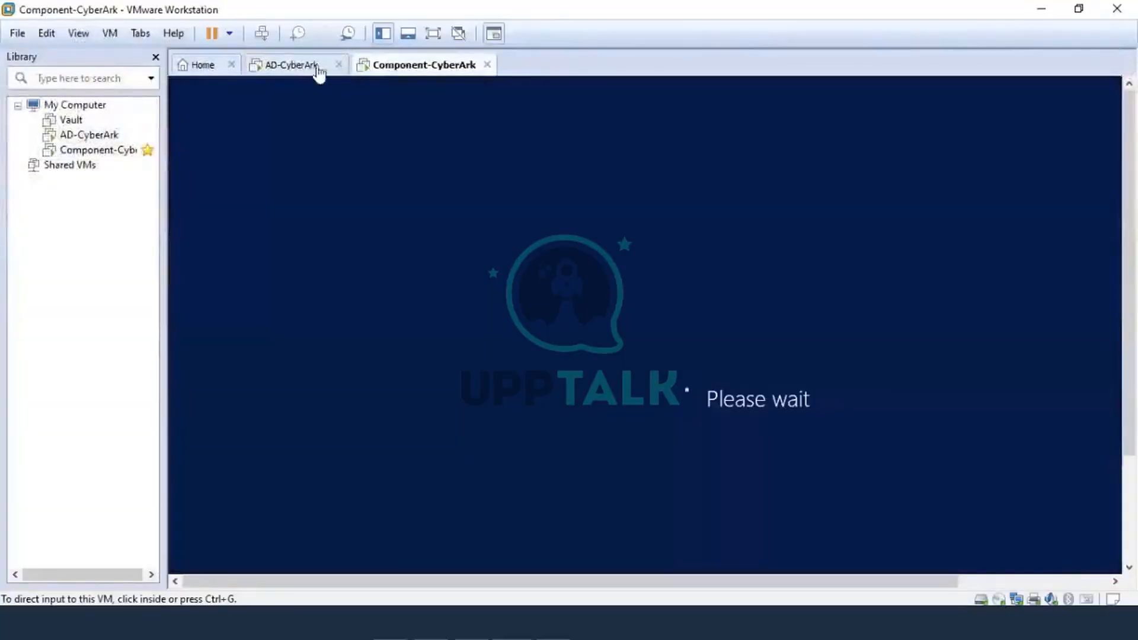
{"action": "left_click", "coordinate": [309, 69]}
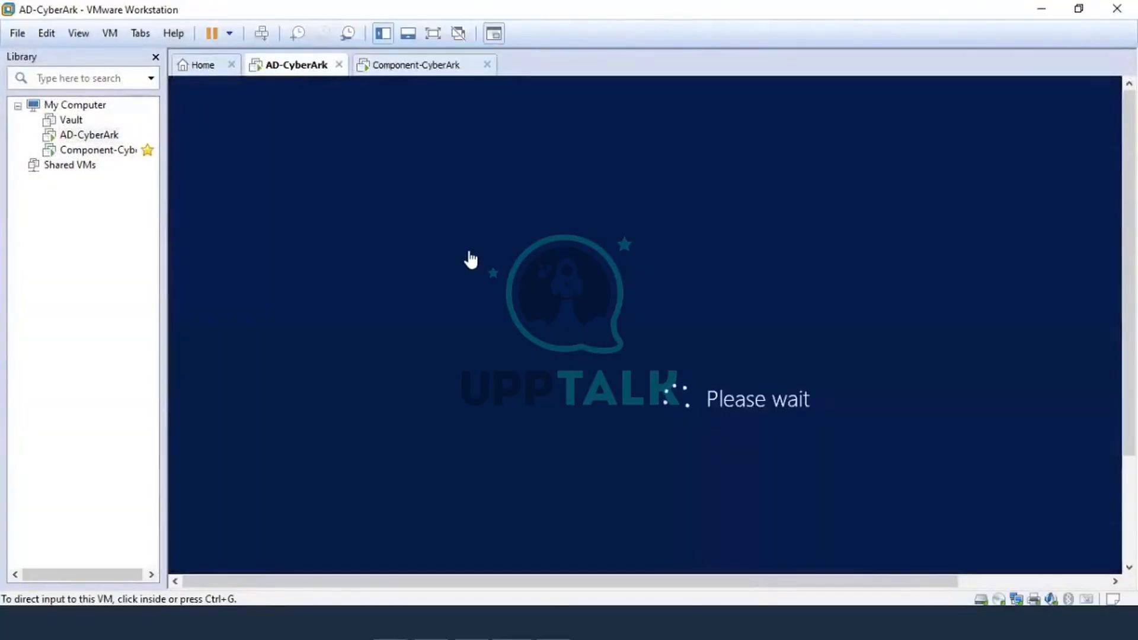
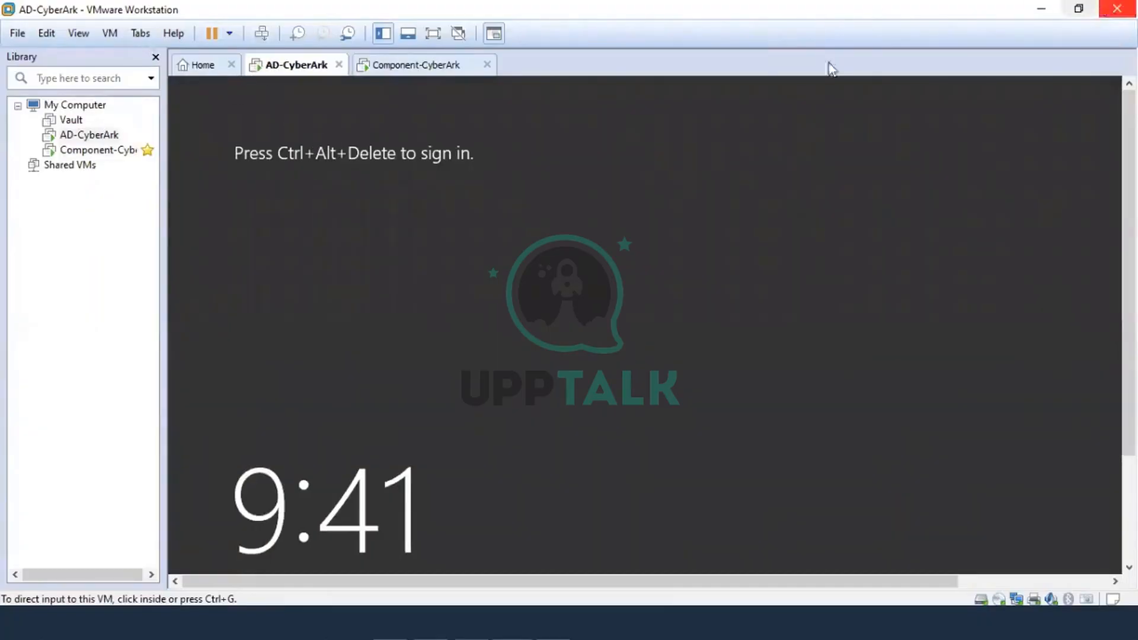
Step: Sign in to the AD-CyberArk VM as administrator, go full screen, and cancel the Shutdown Event Tracker
{"action": "left_click", "coordinate": [356, 275]}
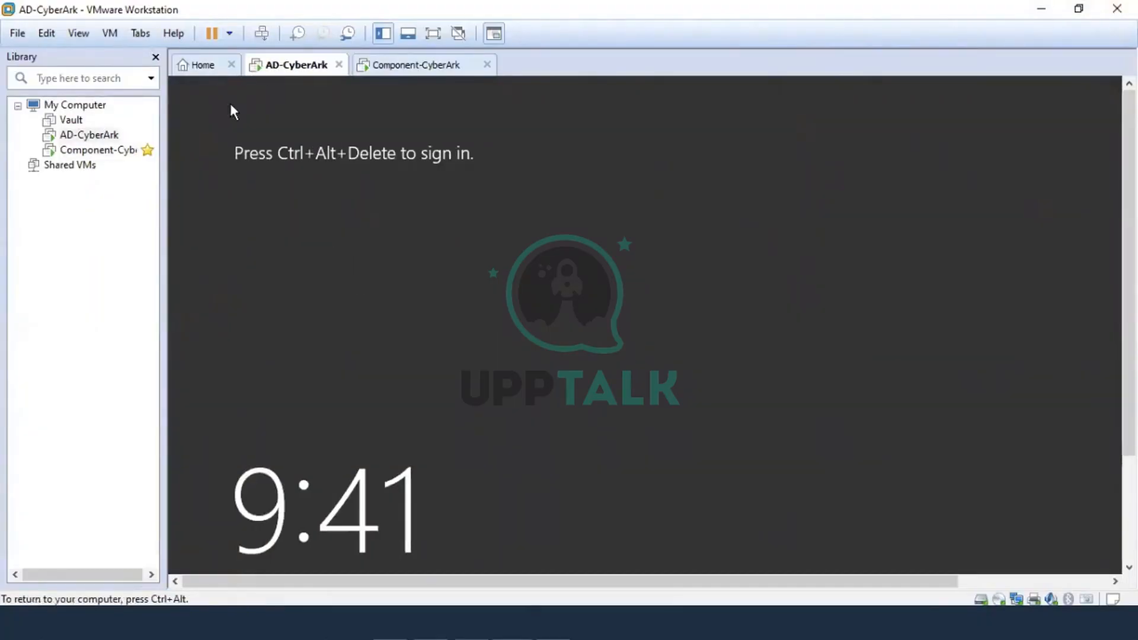
{"action": "key", "text": "ctrl+alt"}
{"action": "left_click", "coordinate": [362, 157]}
{"action": "left_click", "coordinate": [262, 33]}
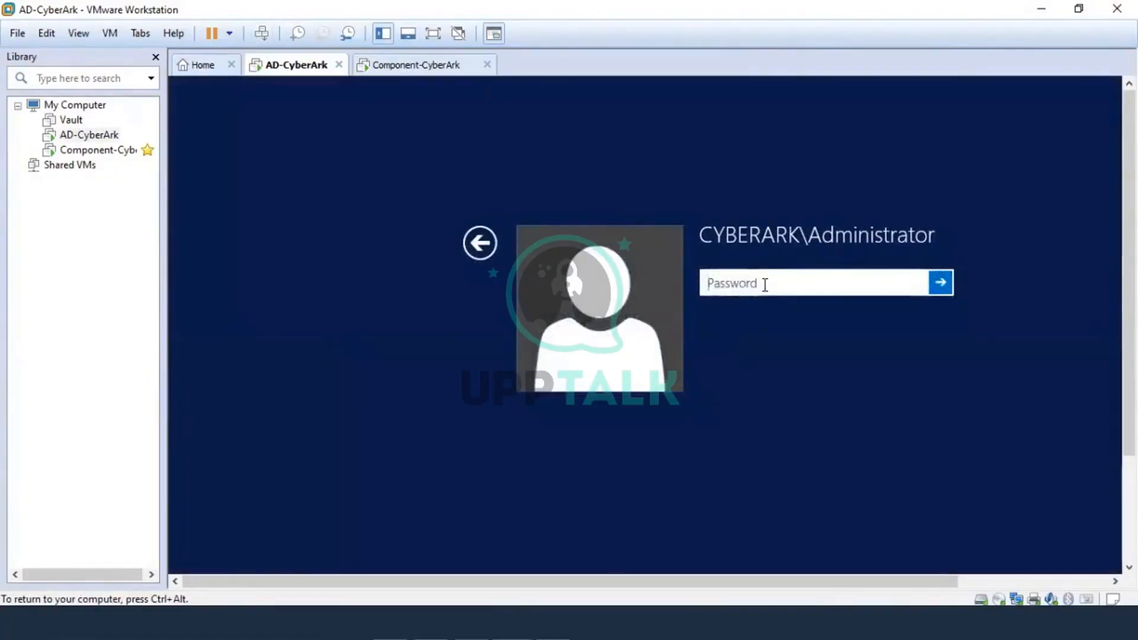
{"action": "type", "text": "*********"}
{"action": "key", "text": "Return"}
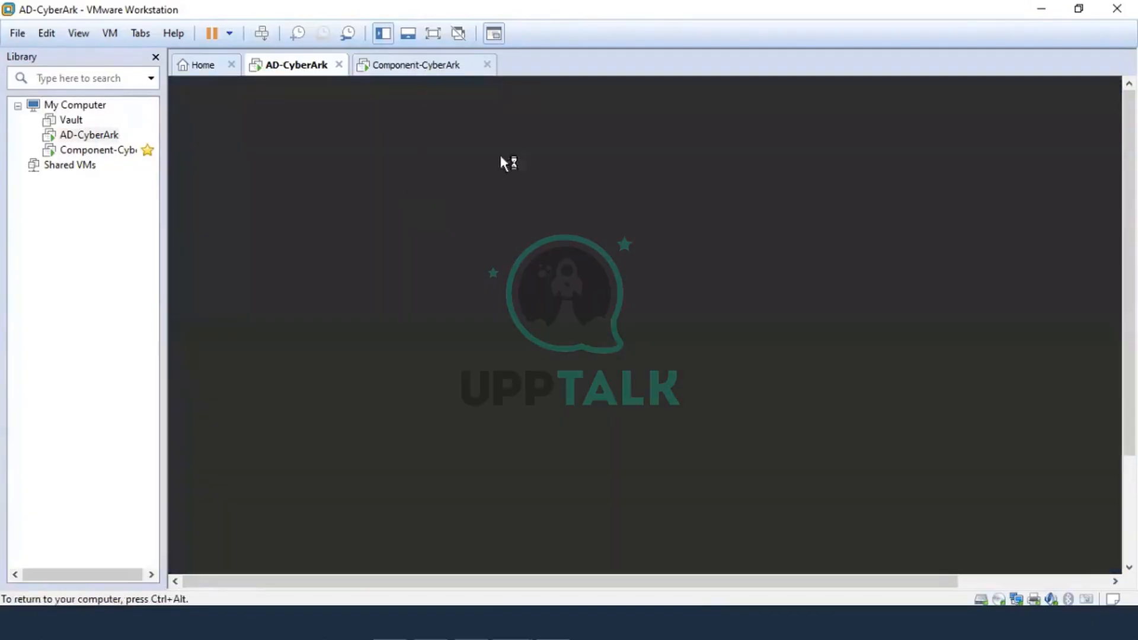
{"action": "left_click", "coordinate": [438, 33]}
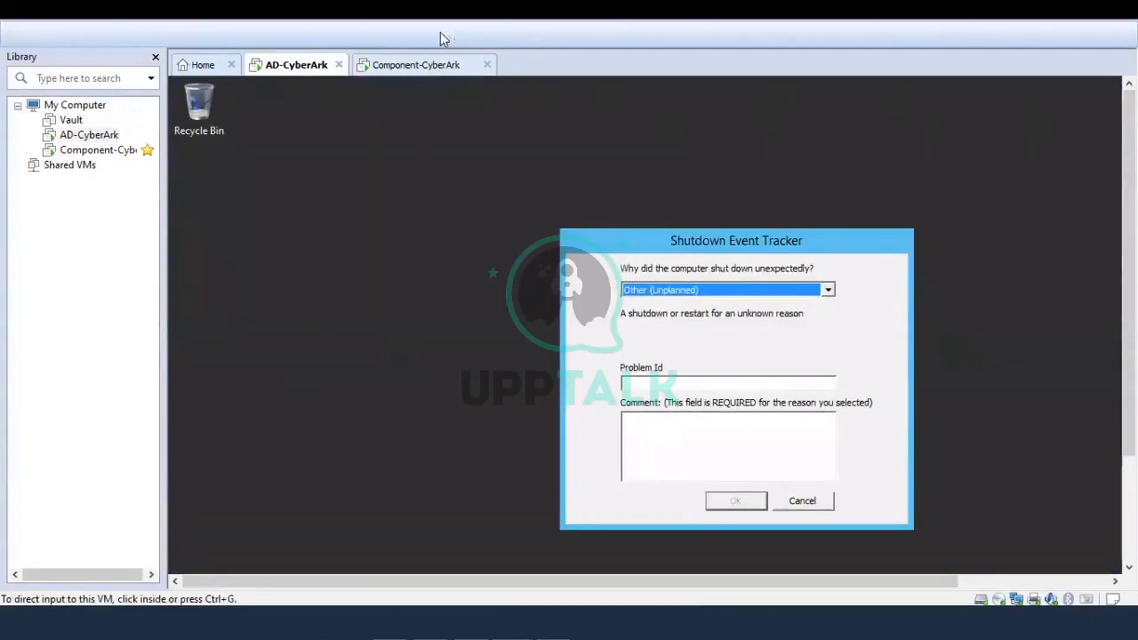
{"action": "left_click", "coordinate": [647, 432]}
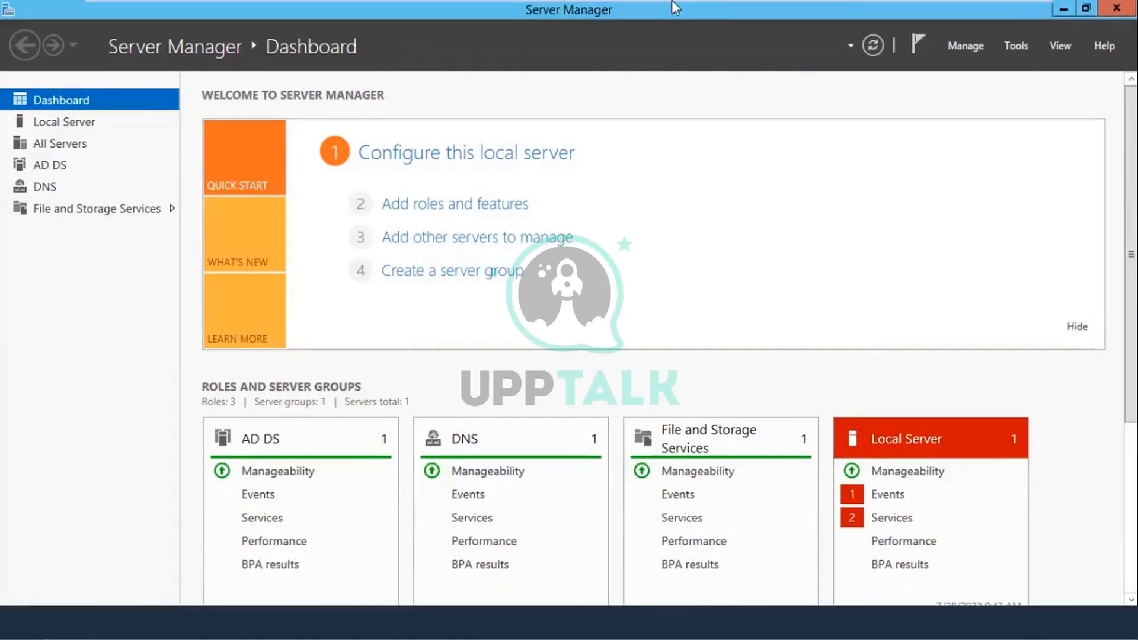
{"action": "mouse_move", "coordinate": [698, 5]}
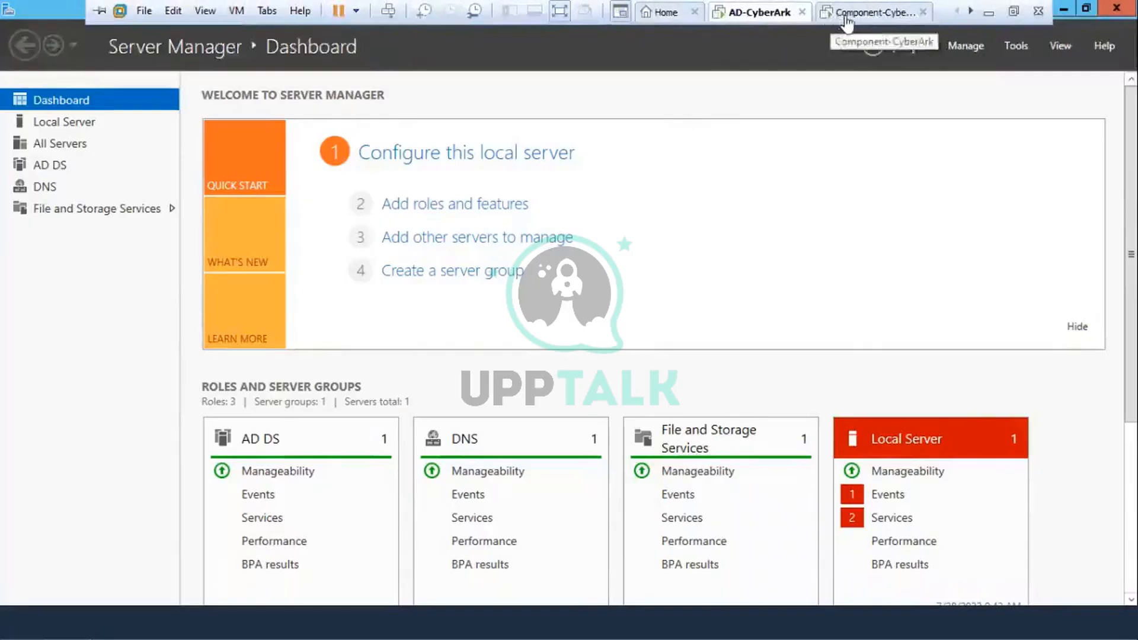
Step: Sign in to the Component-CyberArk VM as the Cyberark domain user via Other user, then cancel the Shutdown Event Tracker
{"action": "left_click", "coordinate": [833, 14]}
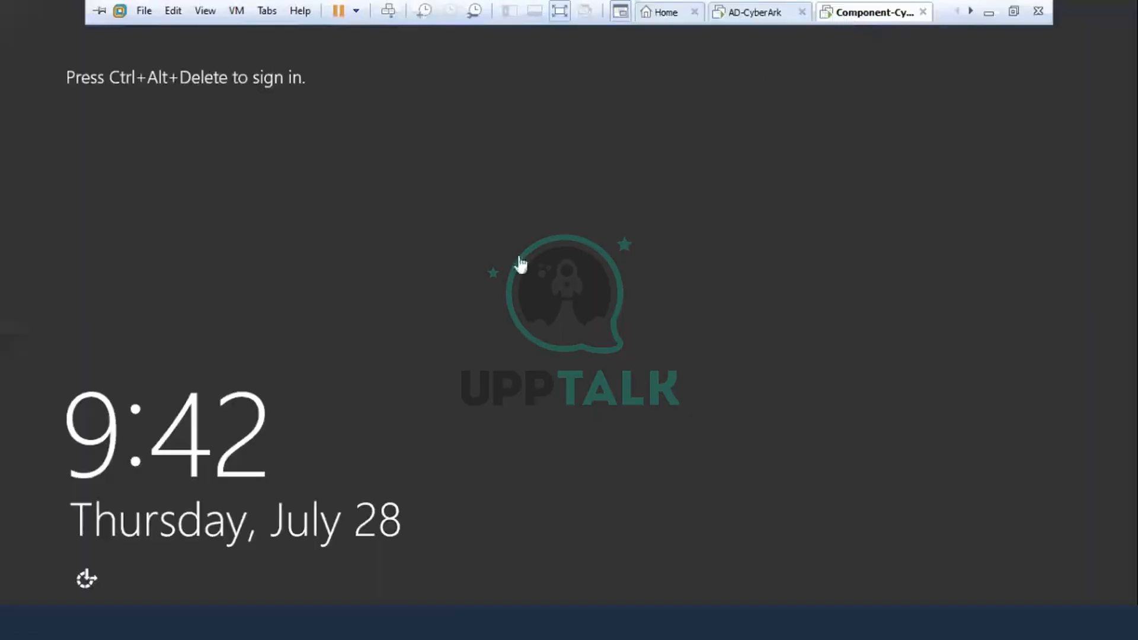
{"action": "left_click", "coordinate": [384, 17]}
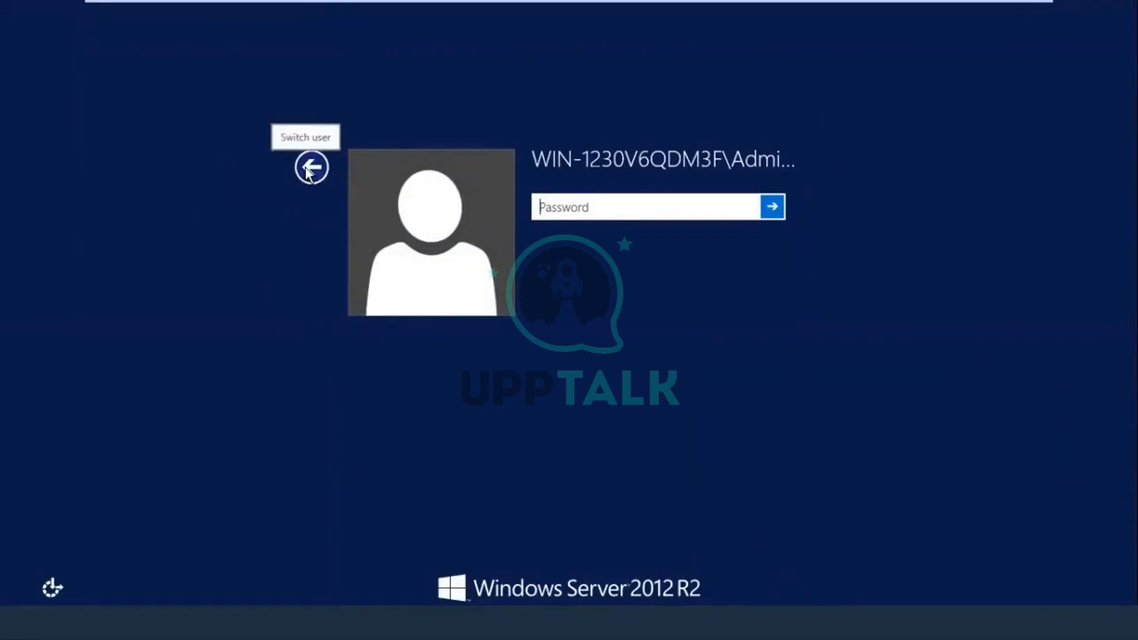
{"action": "left_click", "coordinate": [307, 172]}
{"action": "left_click", "coordinate": [617, 313]}
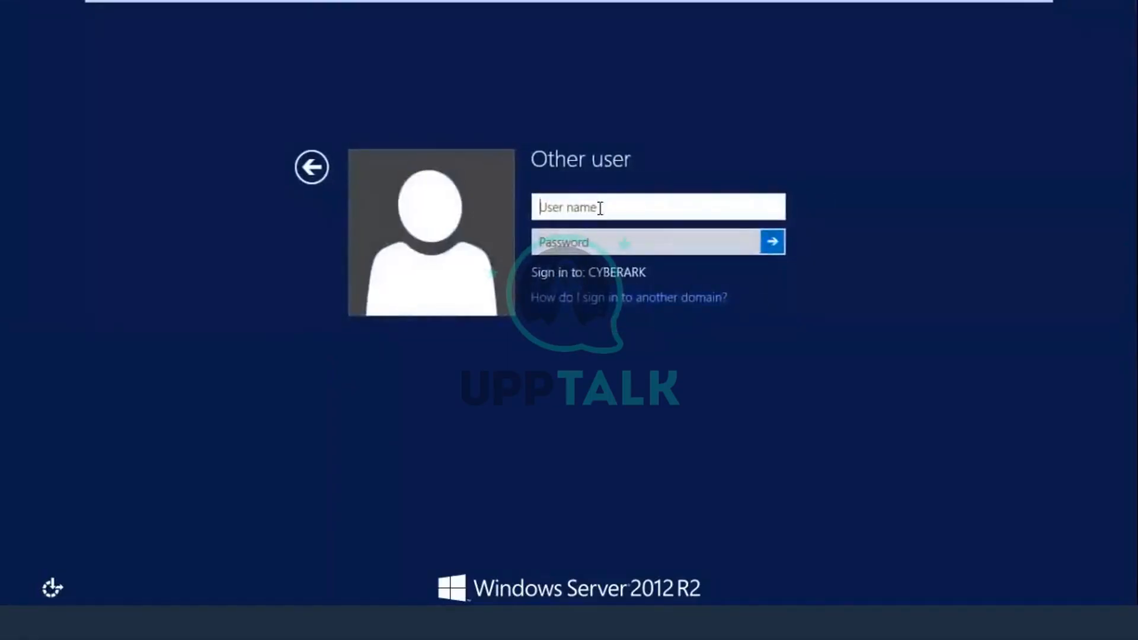
{"action": "type", "text": "Cyberark\\DA"}
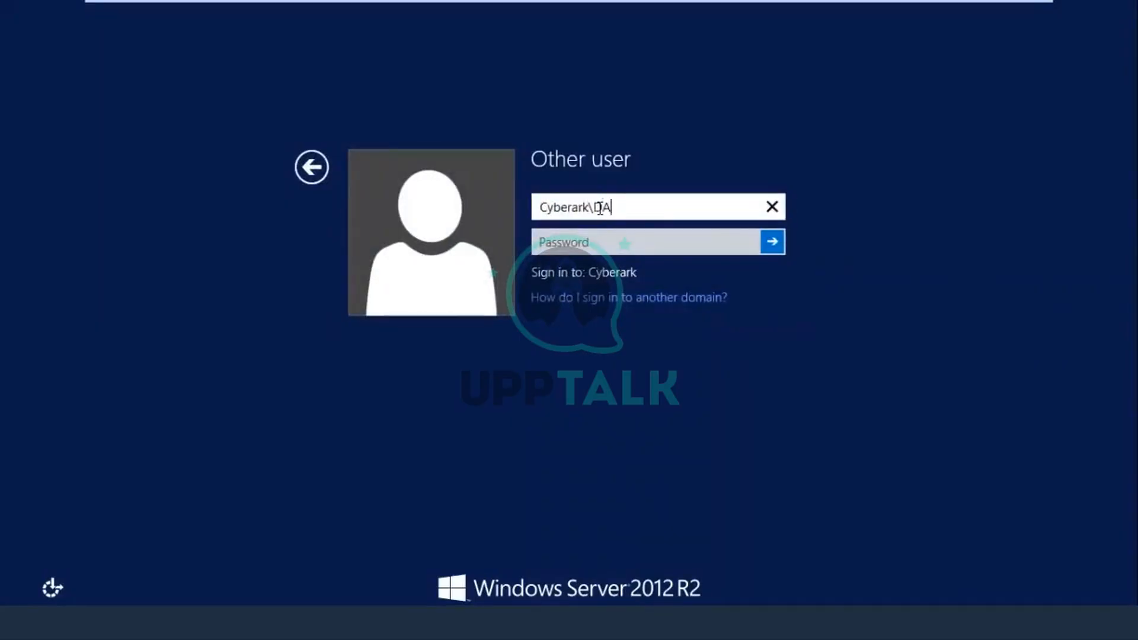
{"action": "type", "text": "user21"}
{"action": "key", "text": "BackSpace"}
{"action": "key", "text": "BackSpace"}
{"action": "type", "text": "1"}
{"action": "key", "text": "Tab"}
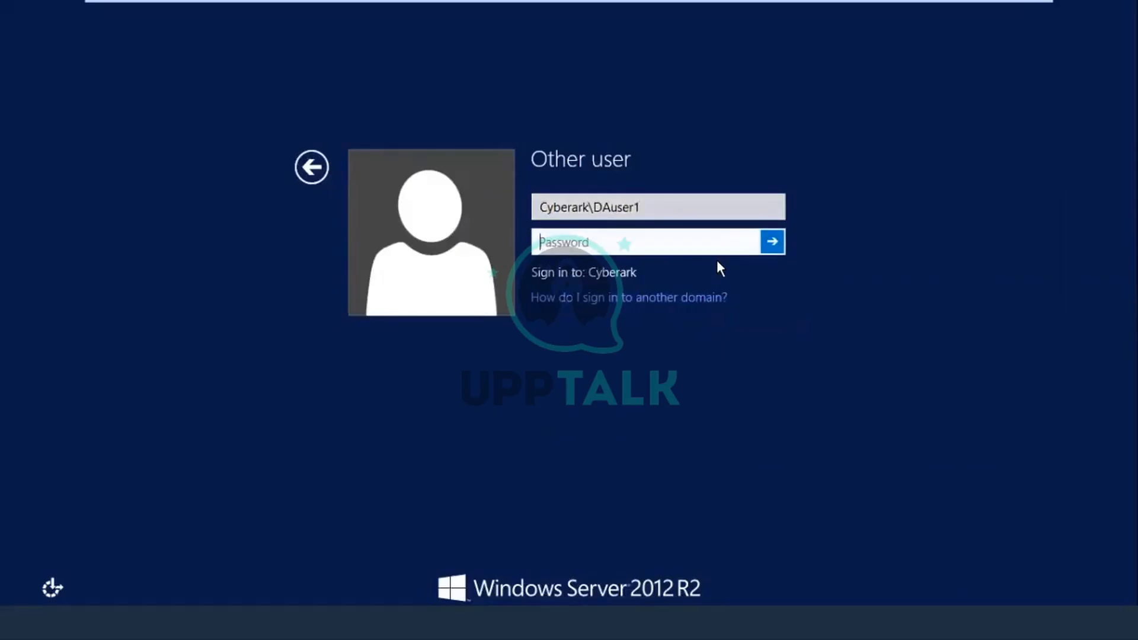
{"action": "type", "text": "*********"}
{"action": "key", "text": "Return"}
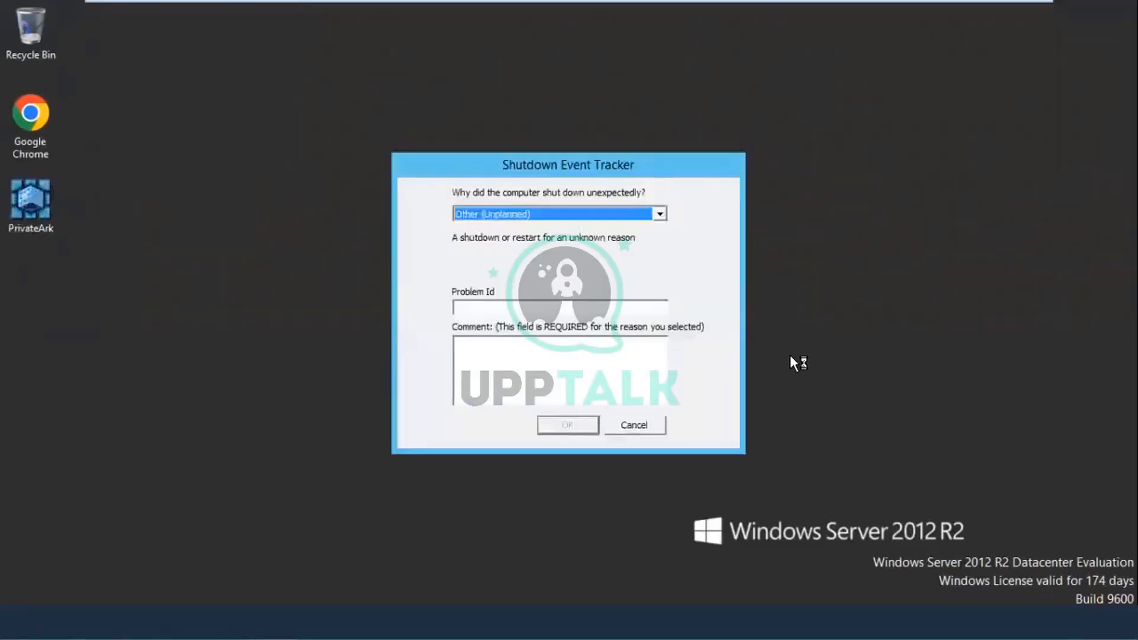
{"action": "left_click", "coordinate": [634, 427]}
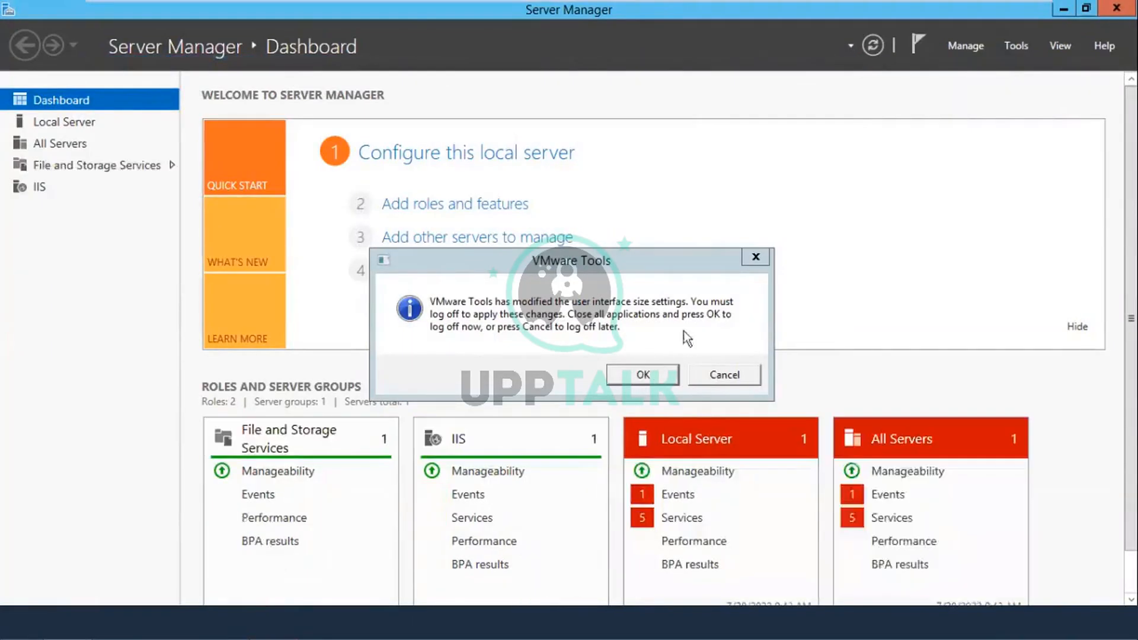
Step: Accept the VMware Tools log-off, then sign back in to Component-CyberArk as the domain user
{"action": "left_click", "coordinate": [642, 378]}
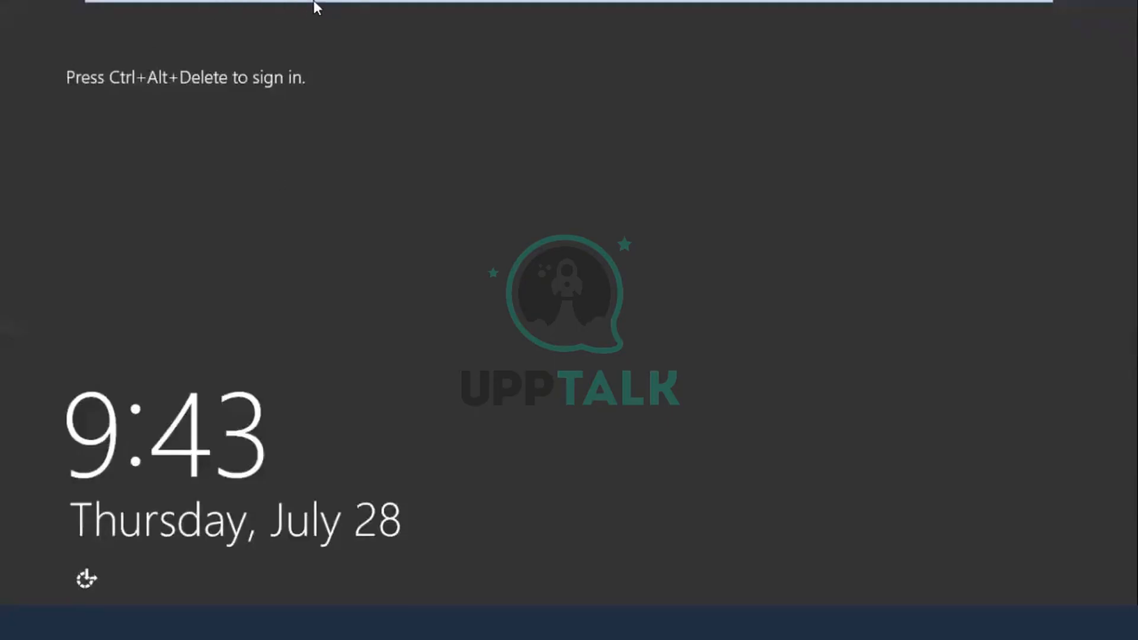
{"action": "mouse_move", "coordinate": [315, 4]}
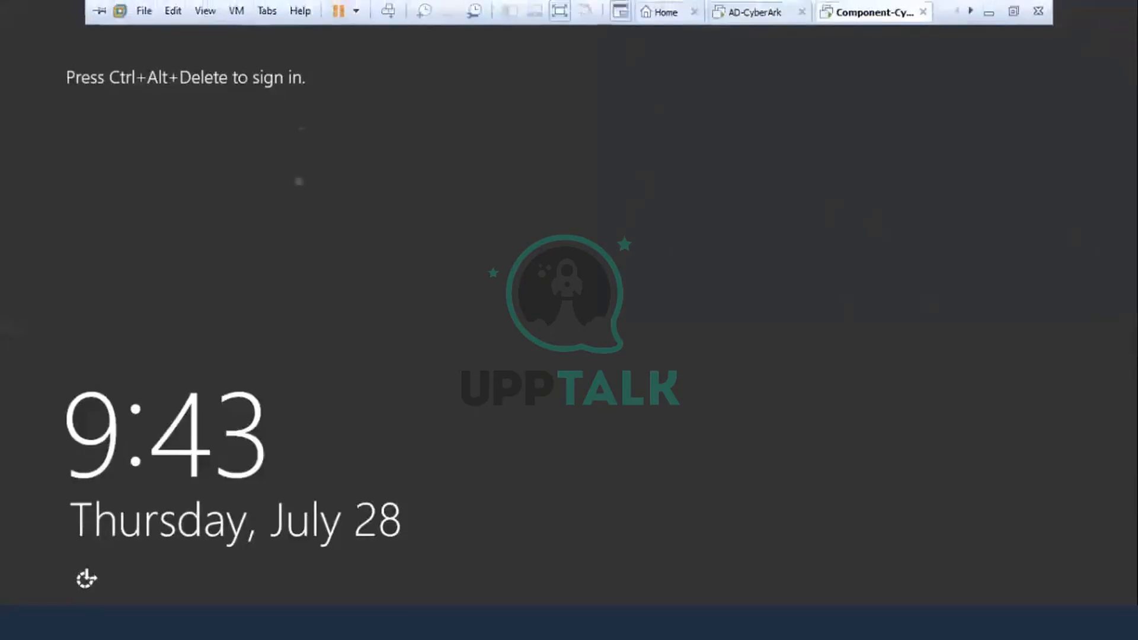
{"action": "left_click", "coordinate": [392, 11]}
{"action": "left_click", "coordinate": [649, 262]}
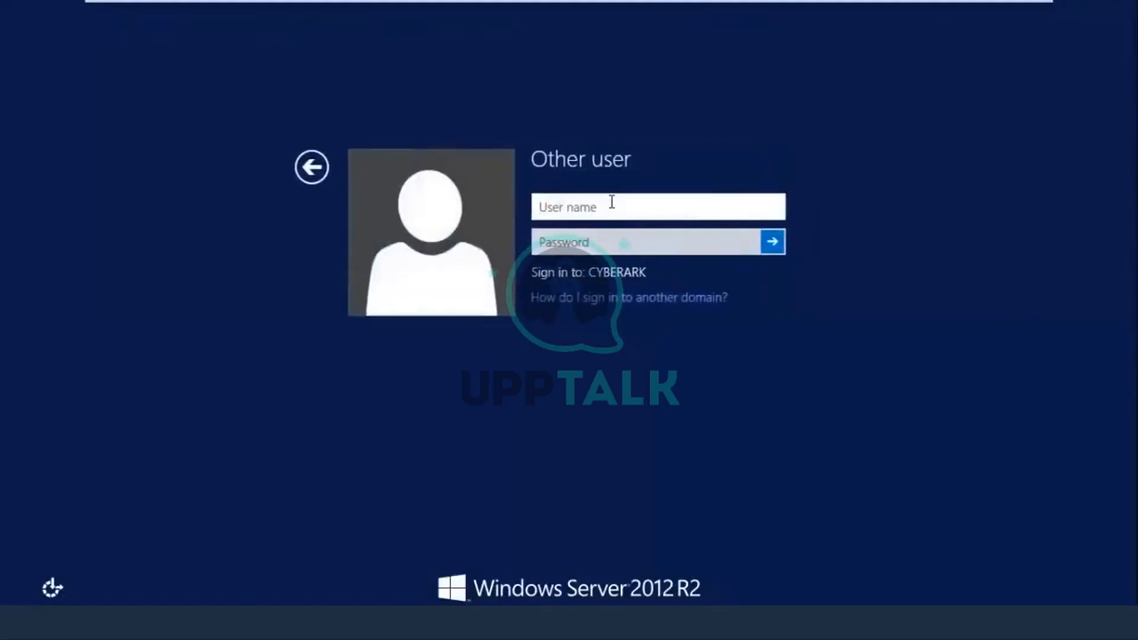
{"action": "type", "text": "Cyberark"}
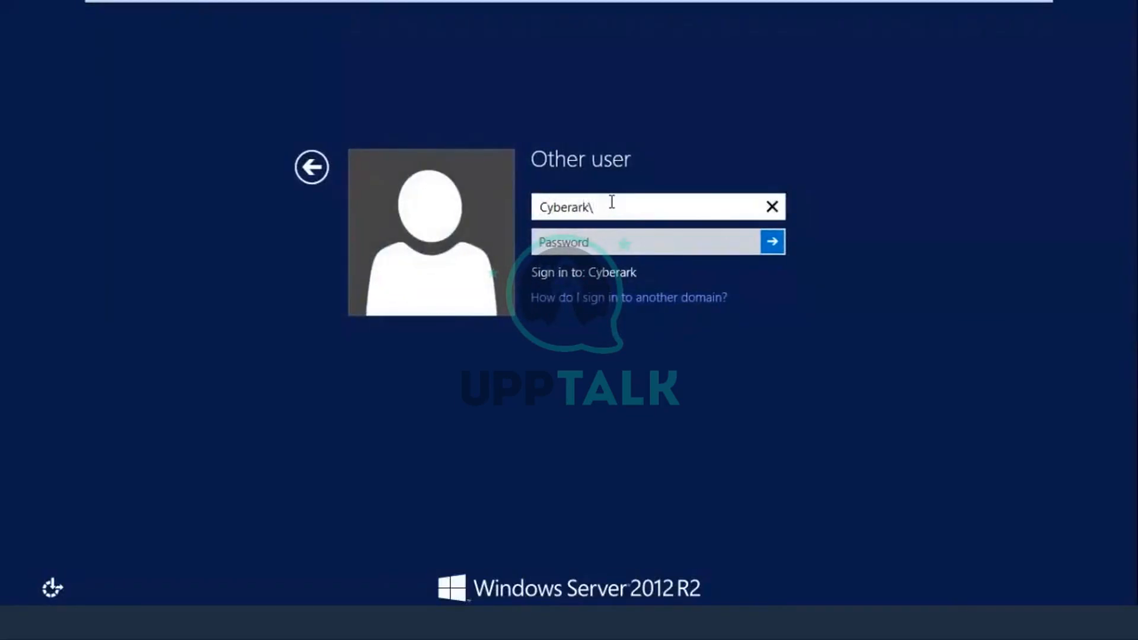
{"action": "type", "text": "\\ADuser1"}
{"action": "key", "text": "BackSpace"}
{"action": "type", "text": "A"}
{"action": "left_click", "coordinate": [612, 237]}
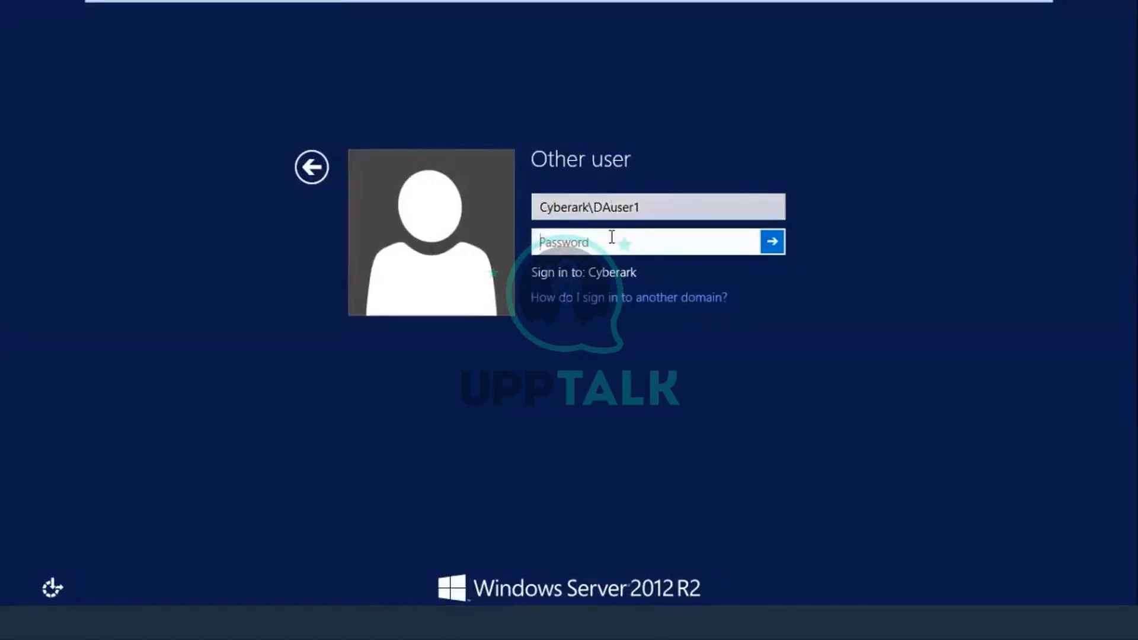
{"action": "type", "text": "Cyberark1"}
{"action": "key", "text": "Return"}
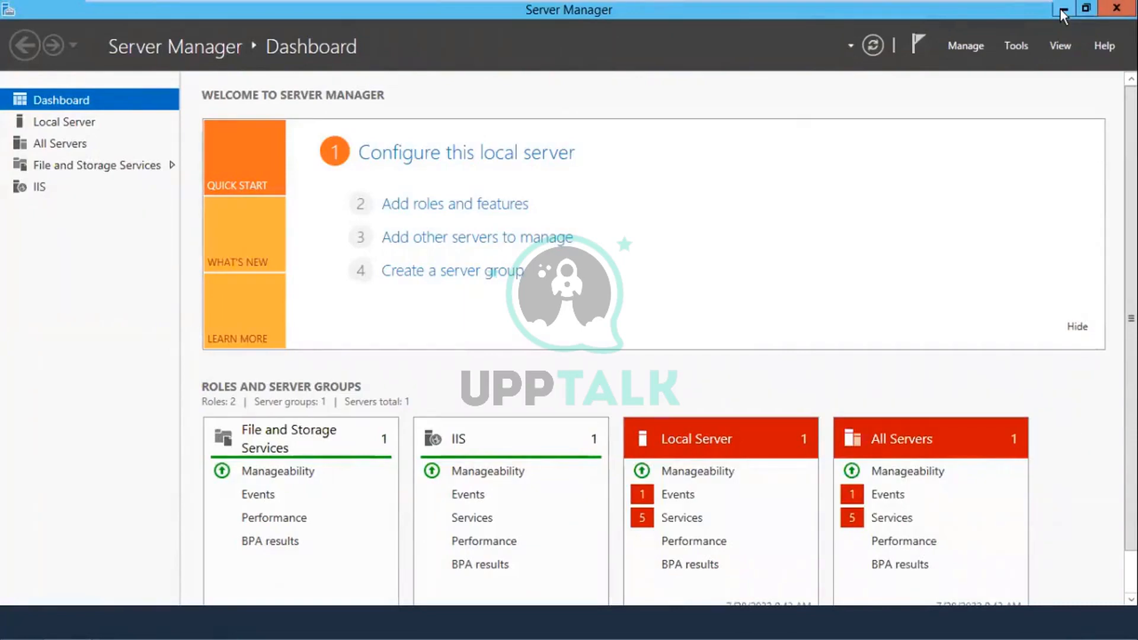
Step: Start Add Roles and Features and choose Remote Desktop Services installation
{"action": "left_click", "coordinate": [505, 204]}
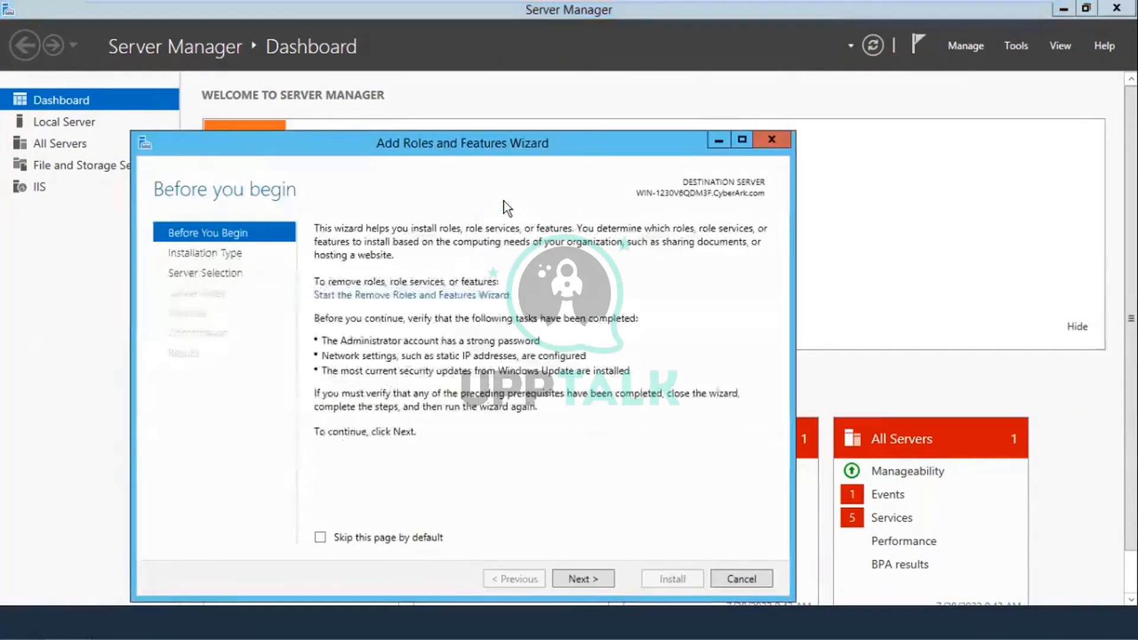
{"action": "left_click", "coordinate": [581, 573]}
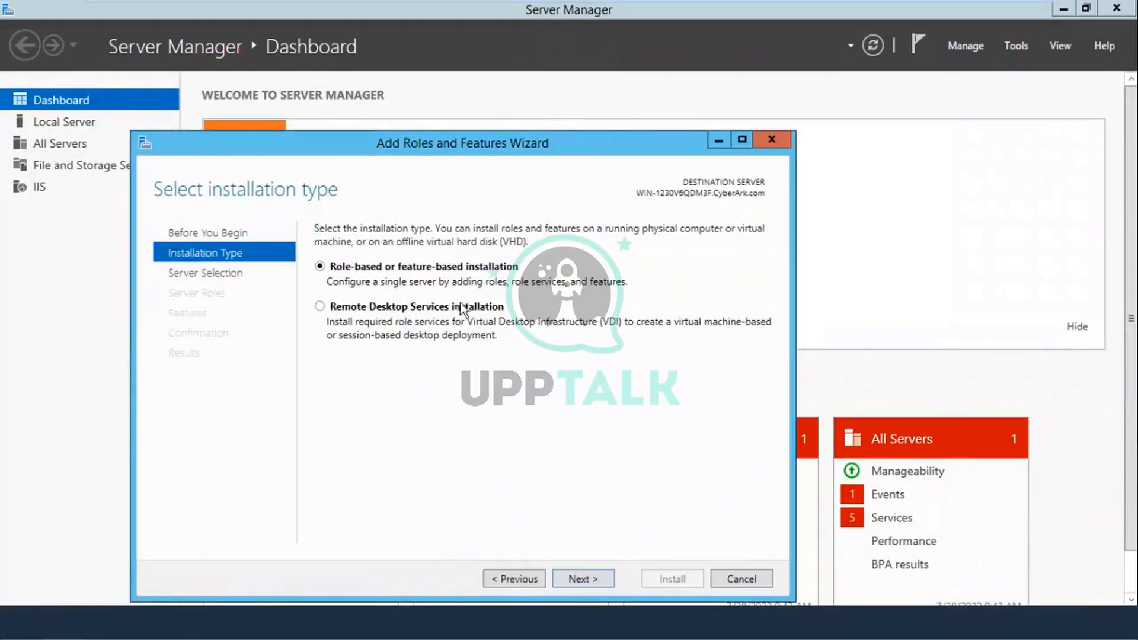
{"action": "left_click", "coordinate": [320, 306]}
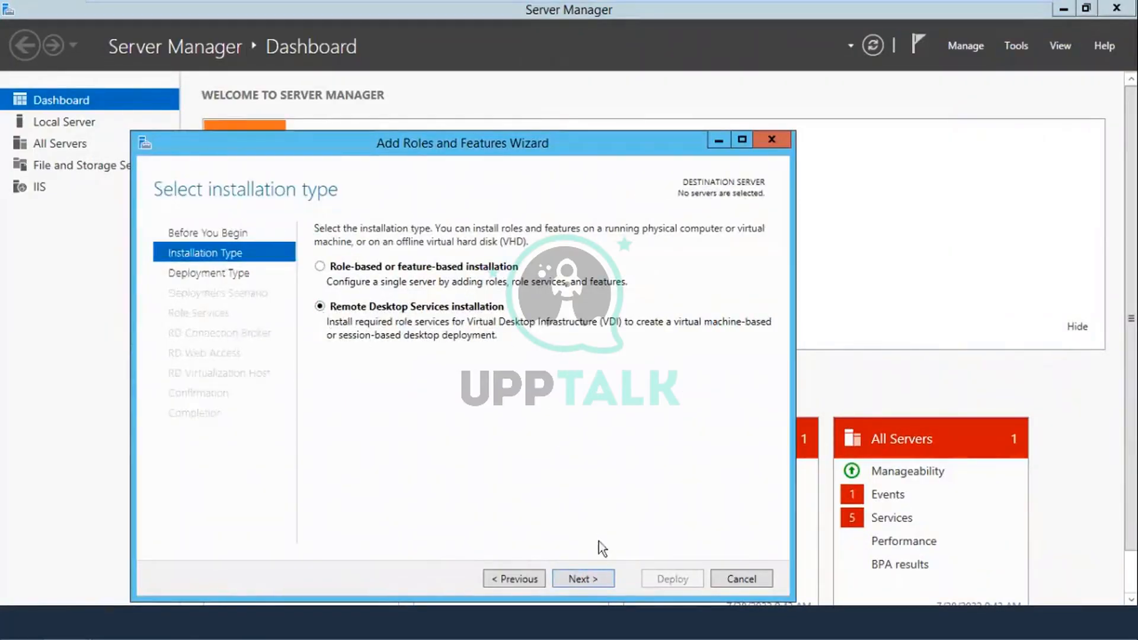
{"action": "left_click", "coordinate": [600, 574]}
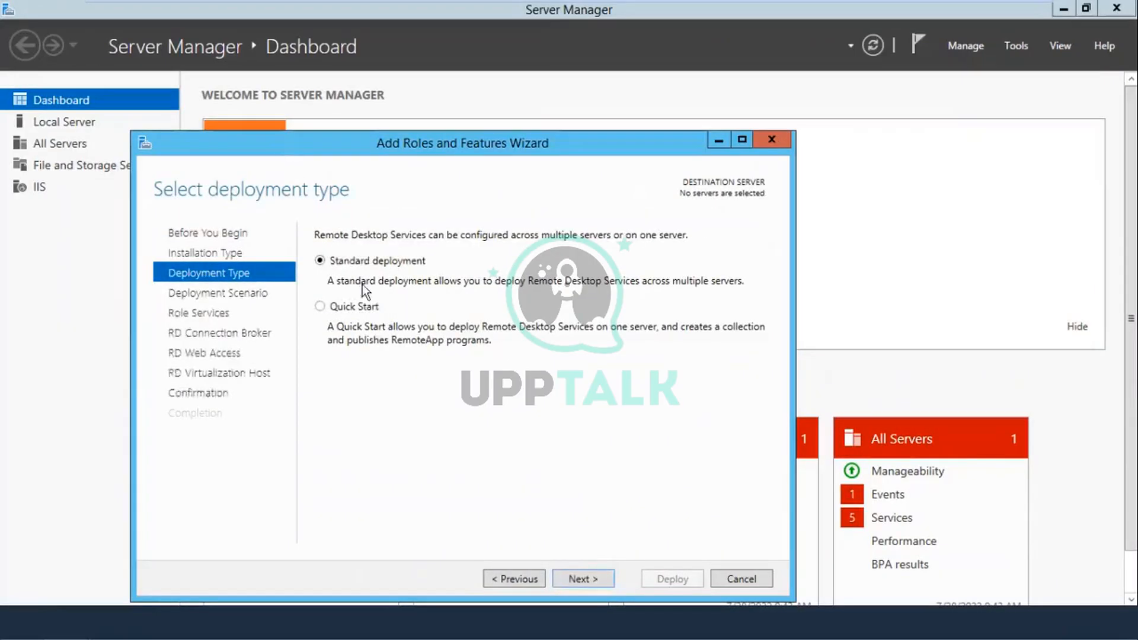
Step: Keep Standard deployment and select Session-based desktop deployment, advancing to the RD Connection Broker page
{"action": "left_click", "coordinate": [595, 582]}
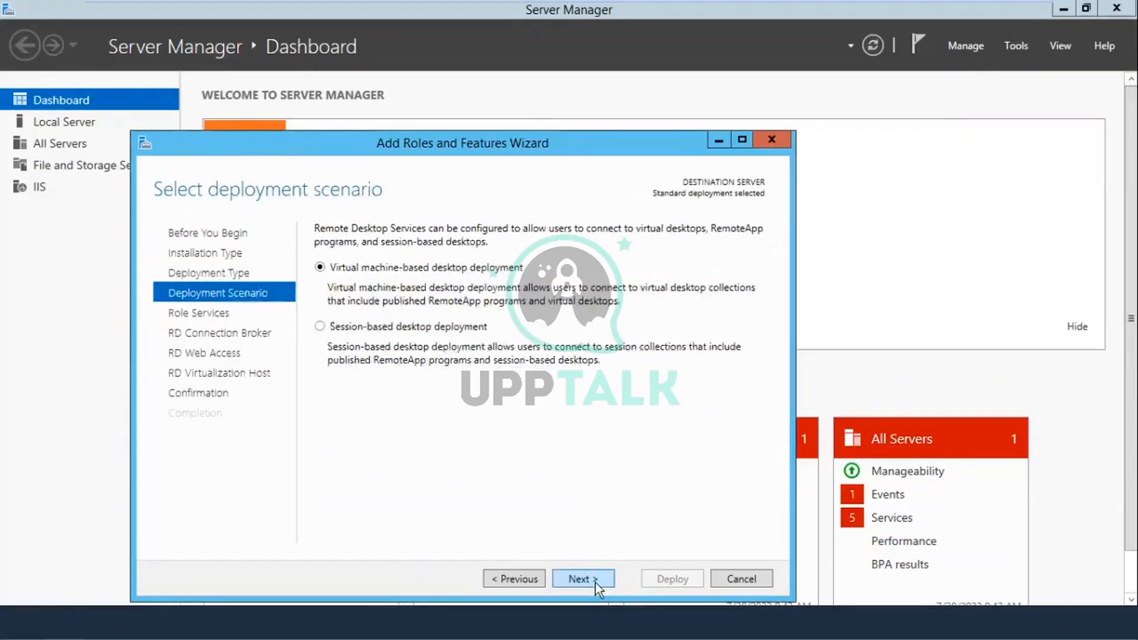
{"action": "left_click", "coordinate": [425, 327]}
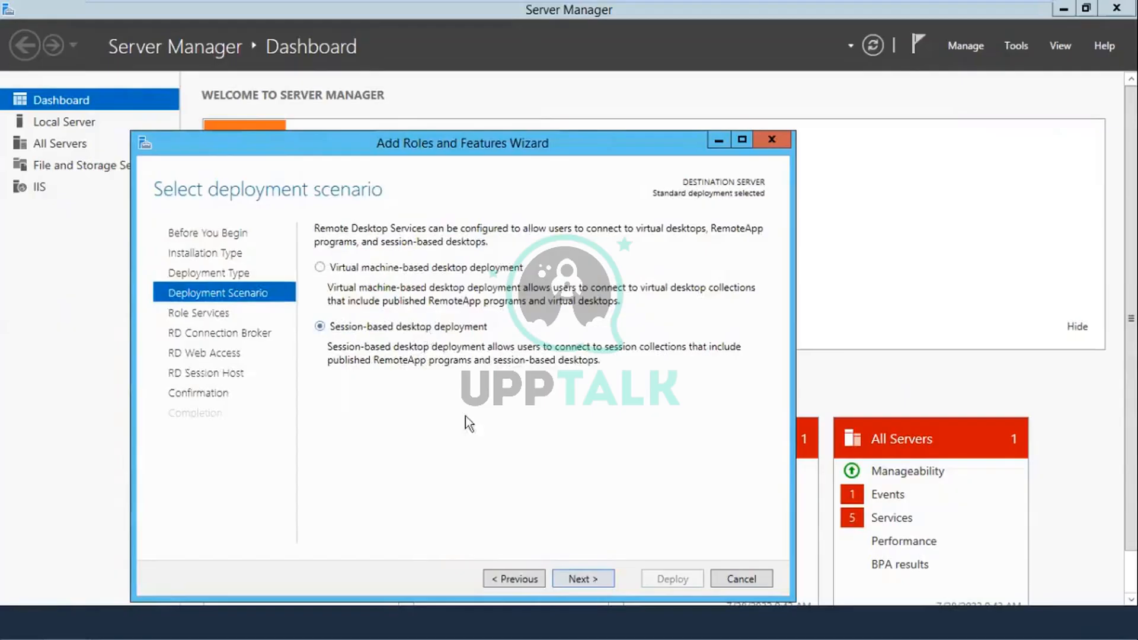
{"action": "left_click", "coordinate": [587, 576]}
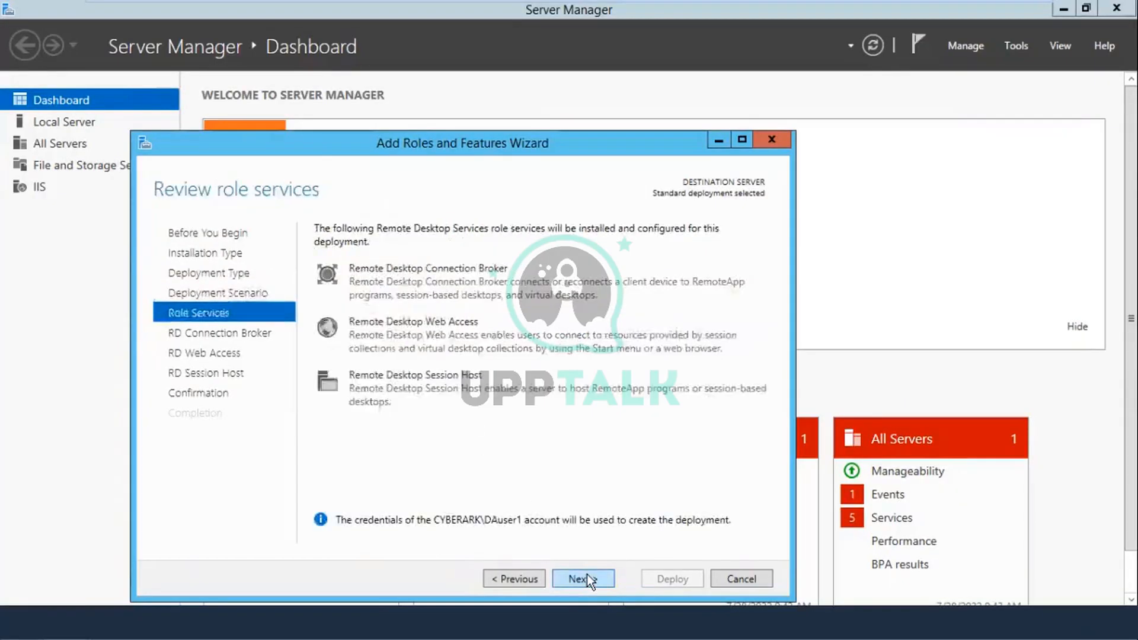
{"action": "left_click", "coordinate": [587, 574]}
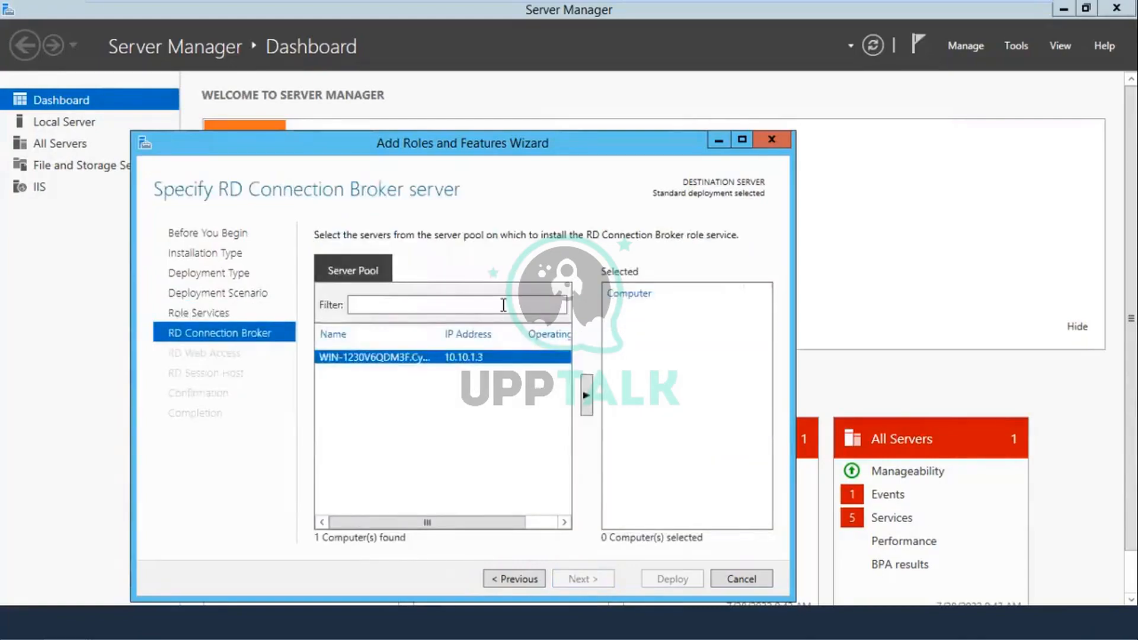
Step: Add WIN-1230V6QDM3F as RD Connection Broker, RD Web Access and RD Session Host server
{"action": "left_click", "coordinate": [585, 405]}
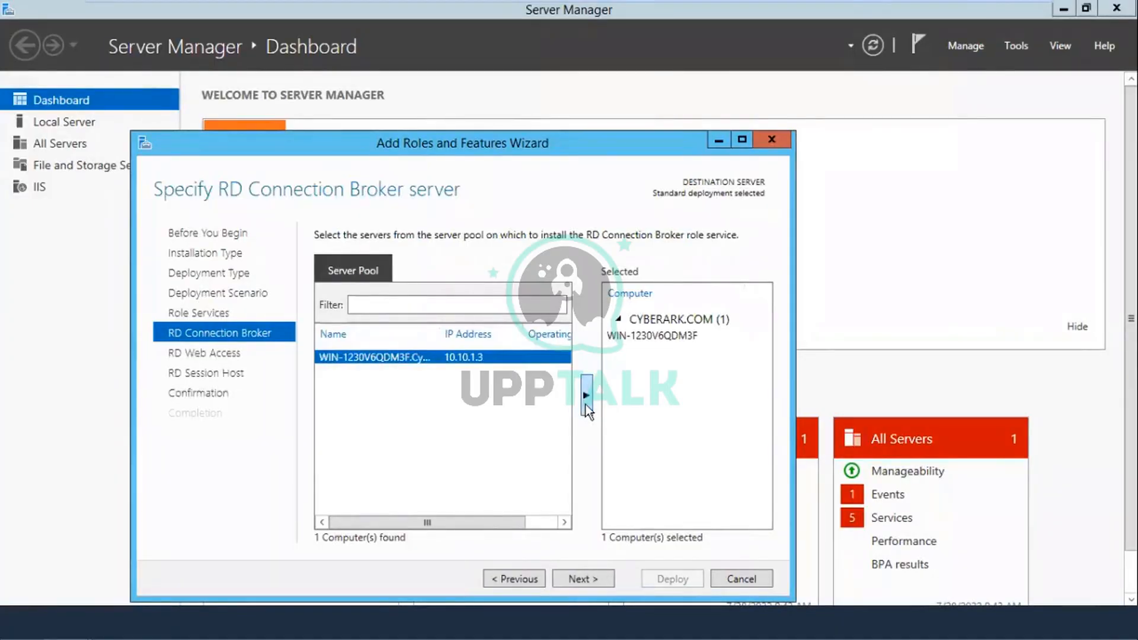
{"action": "left_click", "coordinate": [597, 577]}
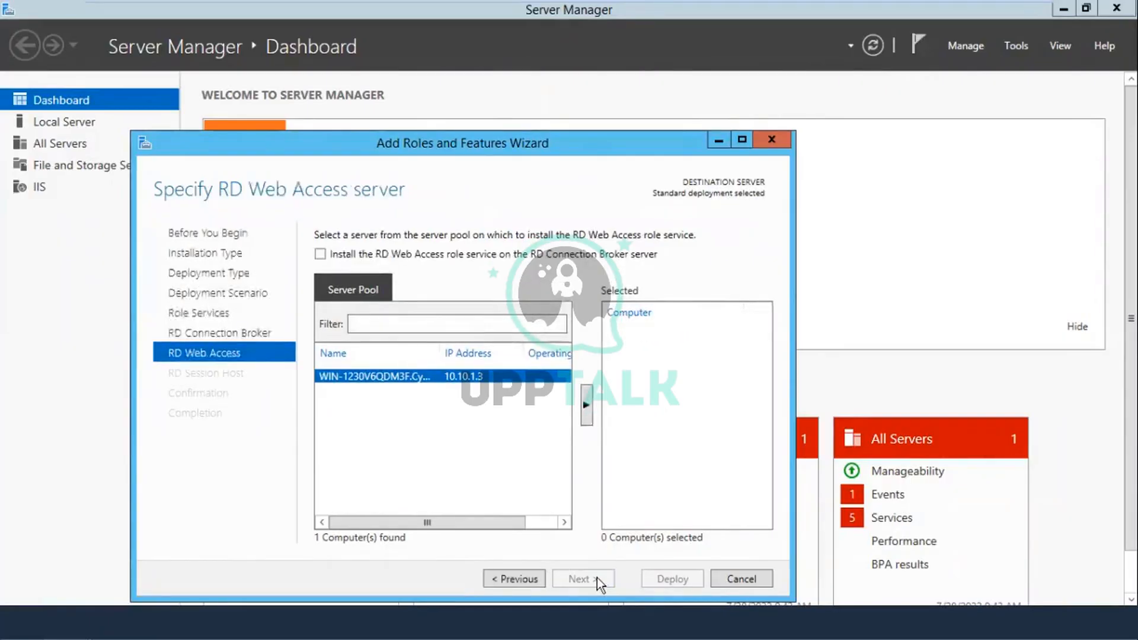
{"action": "left_click", "coordinate": [587, 405]}
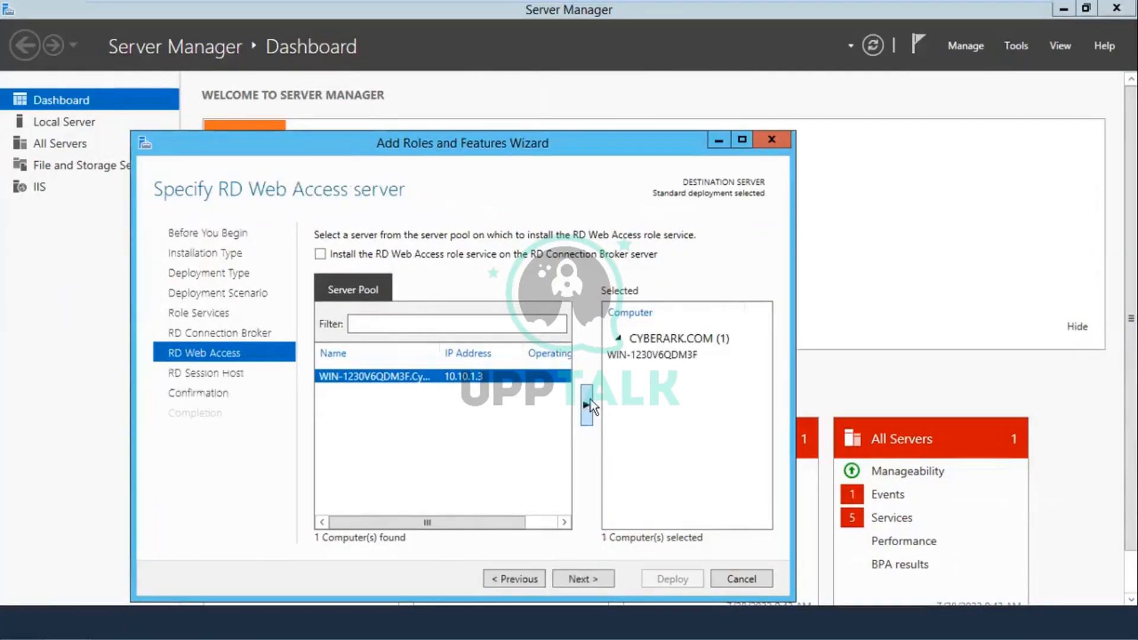
{"action": "left_click", "coordinate": [587, 580]}
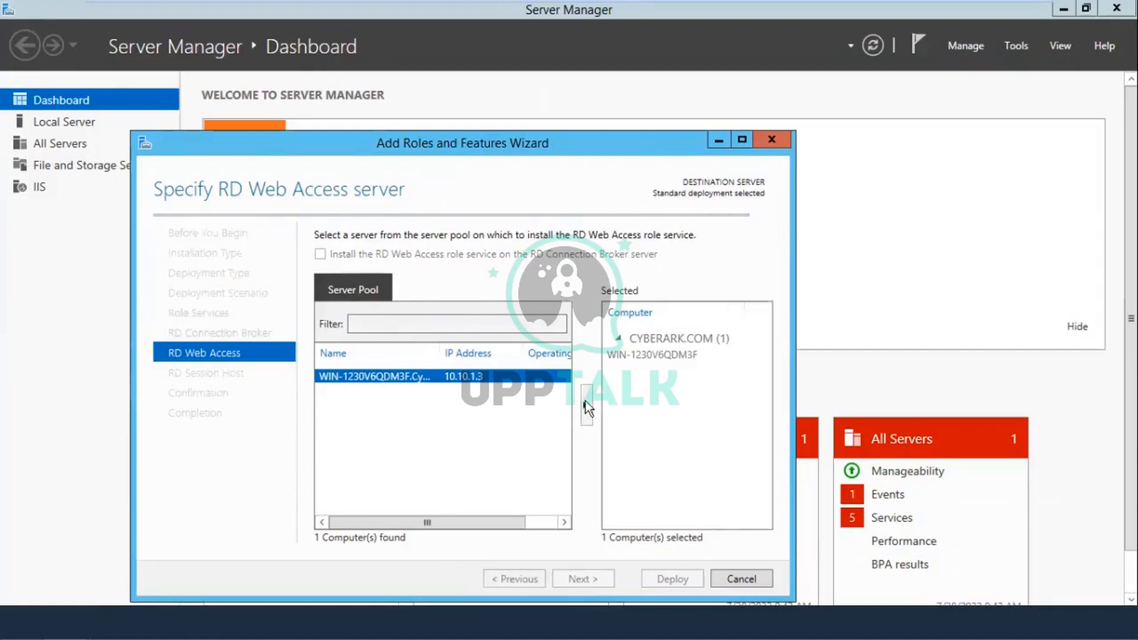
{"action": "left_click", "coordinate": [586, 405]}
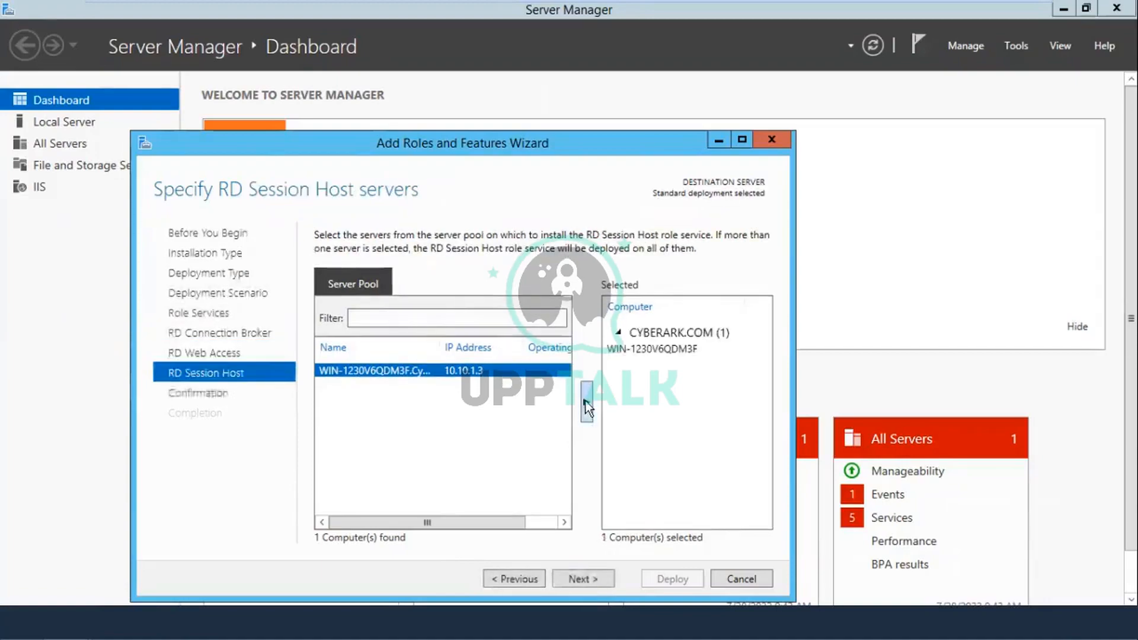
{"action": "left_click", "coordinate": [585, 578]}
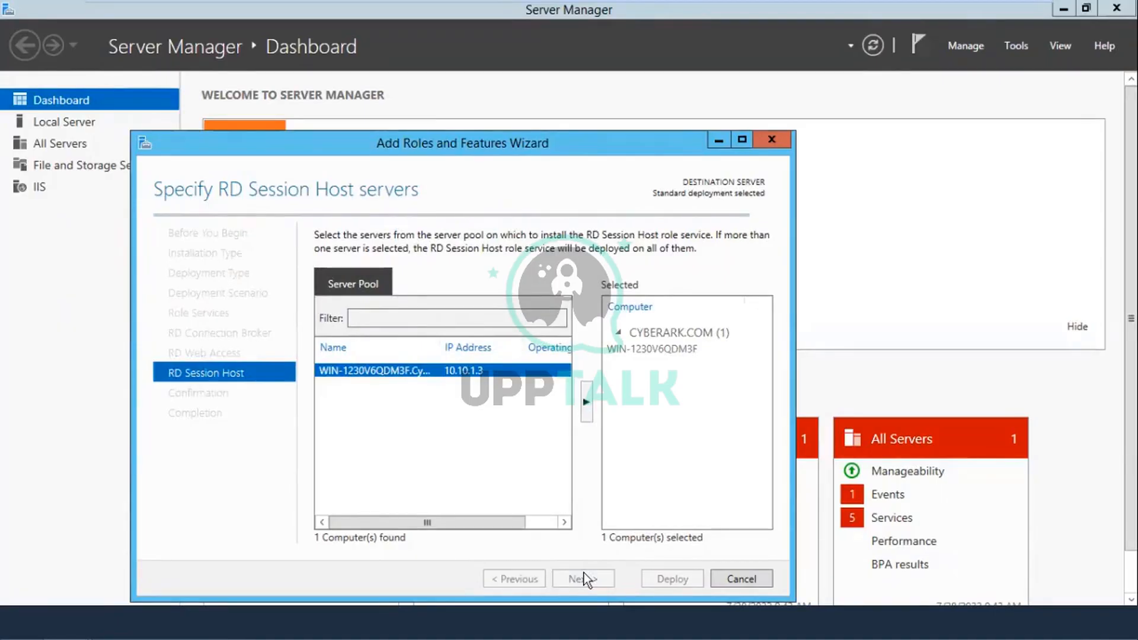
{"action": "left_click", "coordinate": [585, 572]}
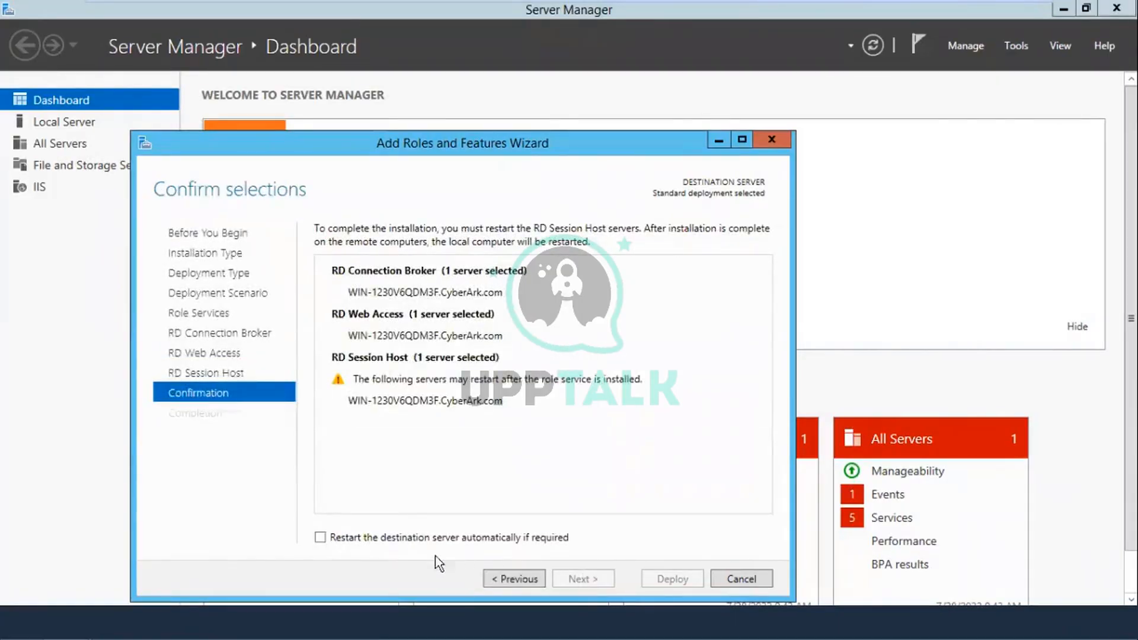
Step: Enable automatic restart of the destination server and deploy the Remote Desktop role services
{"action": "left_click", "coordinate": [382, 540]}
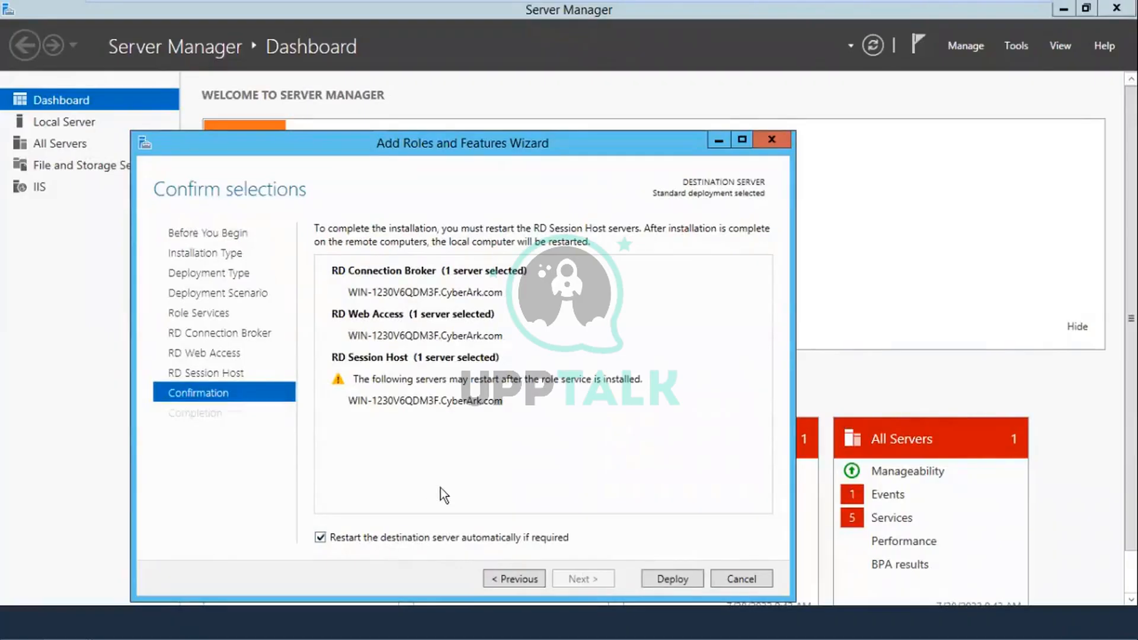
{"action": "left_click", "coordinate": [673, 578]}
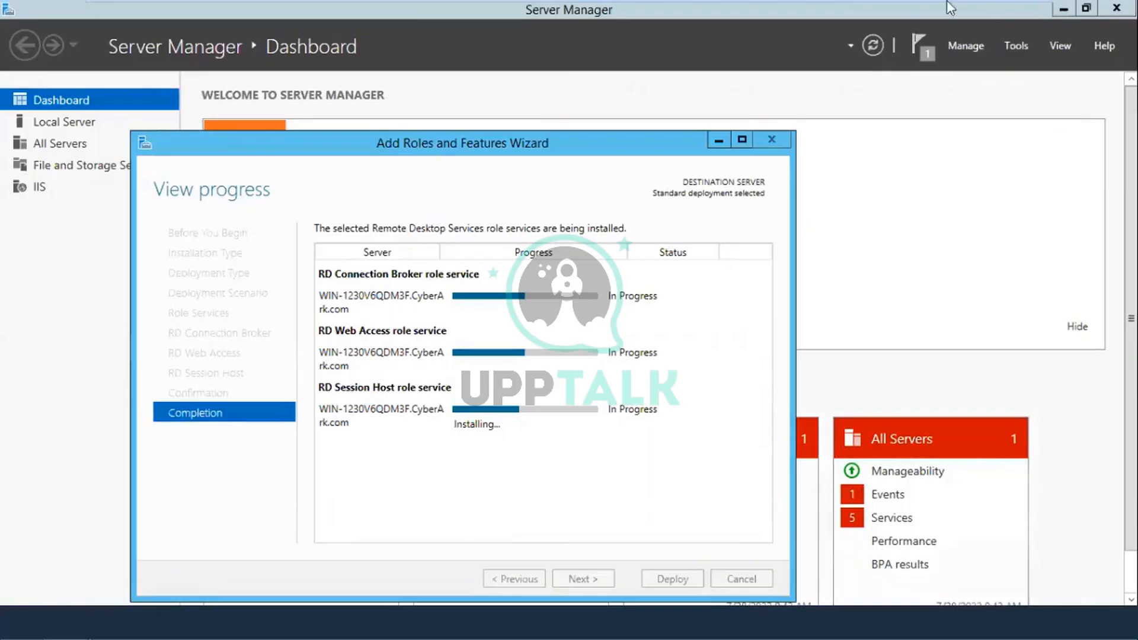
{"action": "mouse_move", "coordinate": [904, 3]}
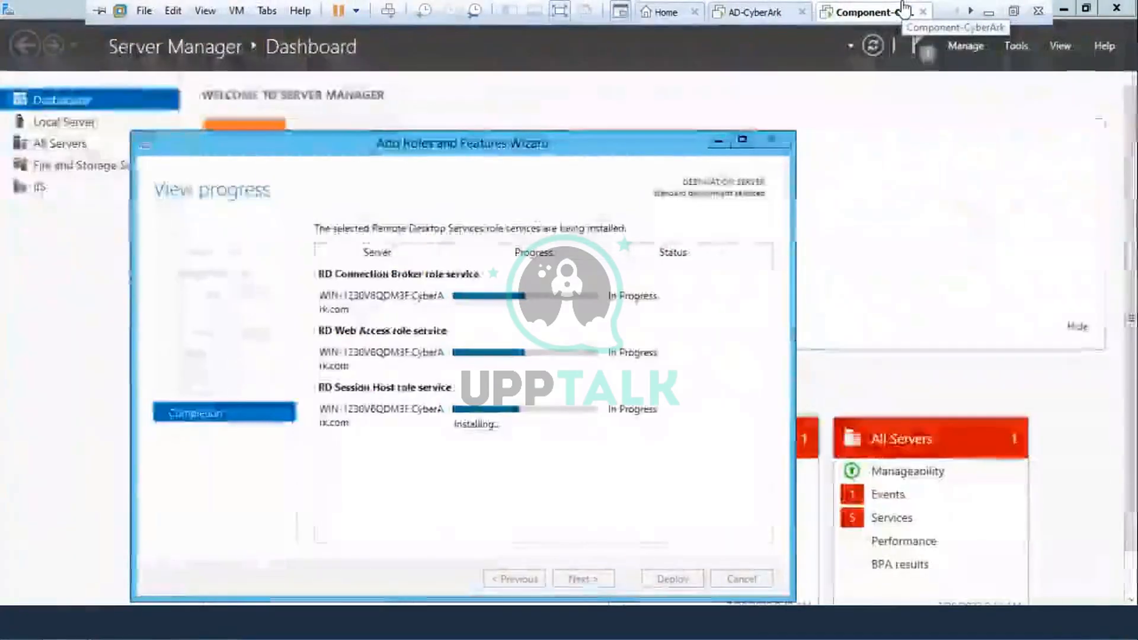
Step: Minimize VMware Workstation and restore Component-CyberArk from its taskbar preview
{"action": "left_click", "coordinate": [989, 14]}
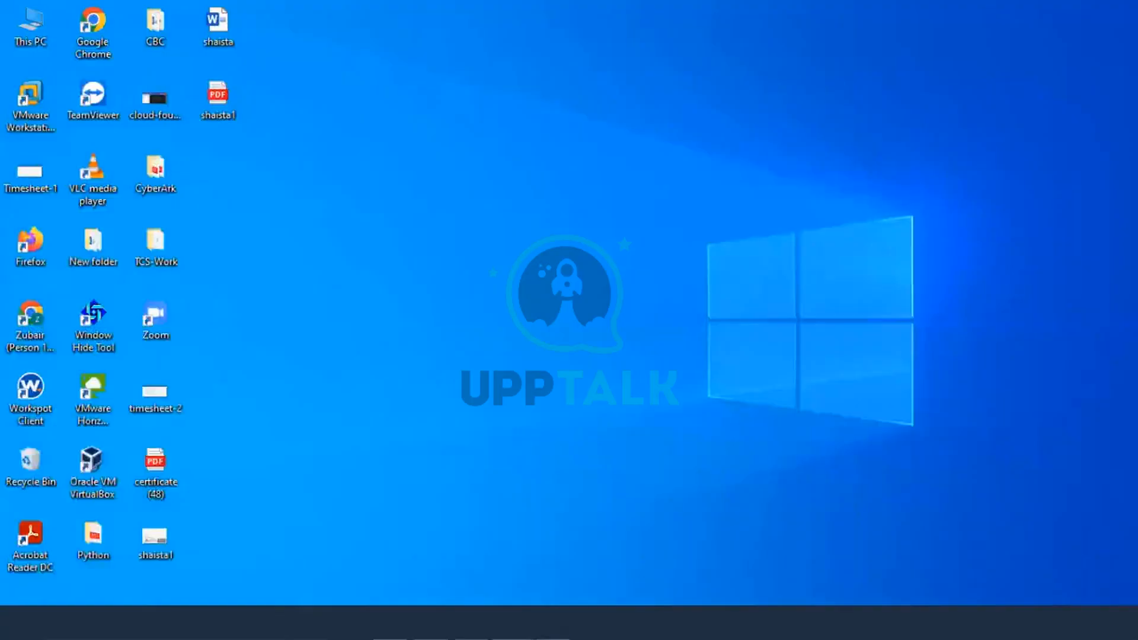
{"action": "mouse_move", "coordinate": [513, 622]}
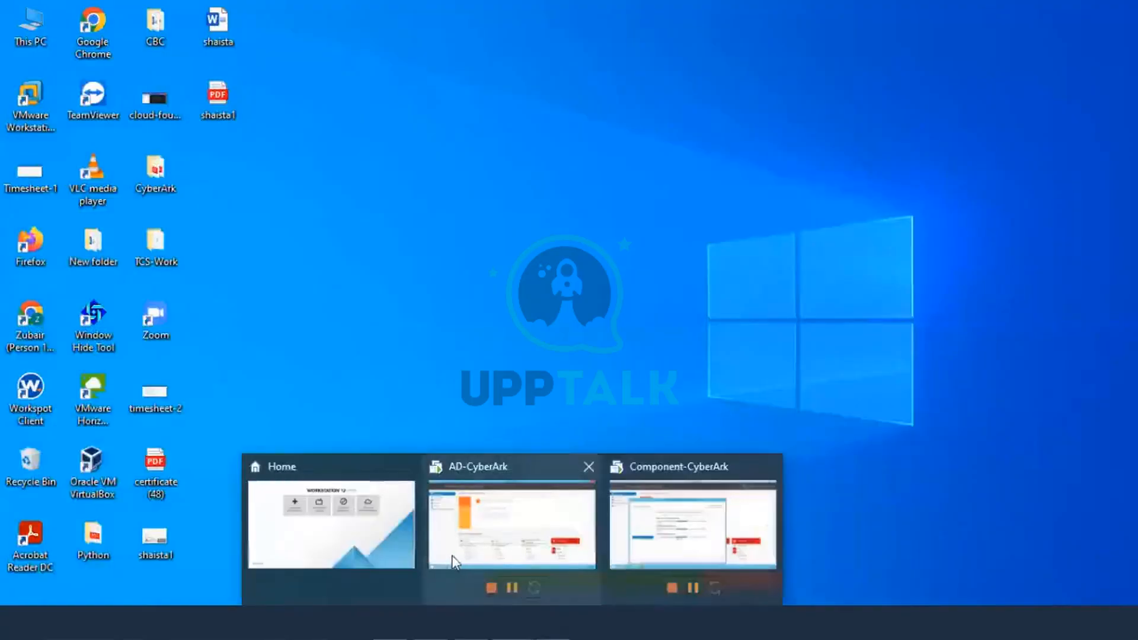
{"action": "left_click", "coordinate": [671, 508]}
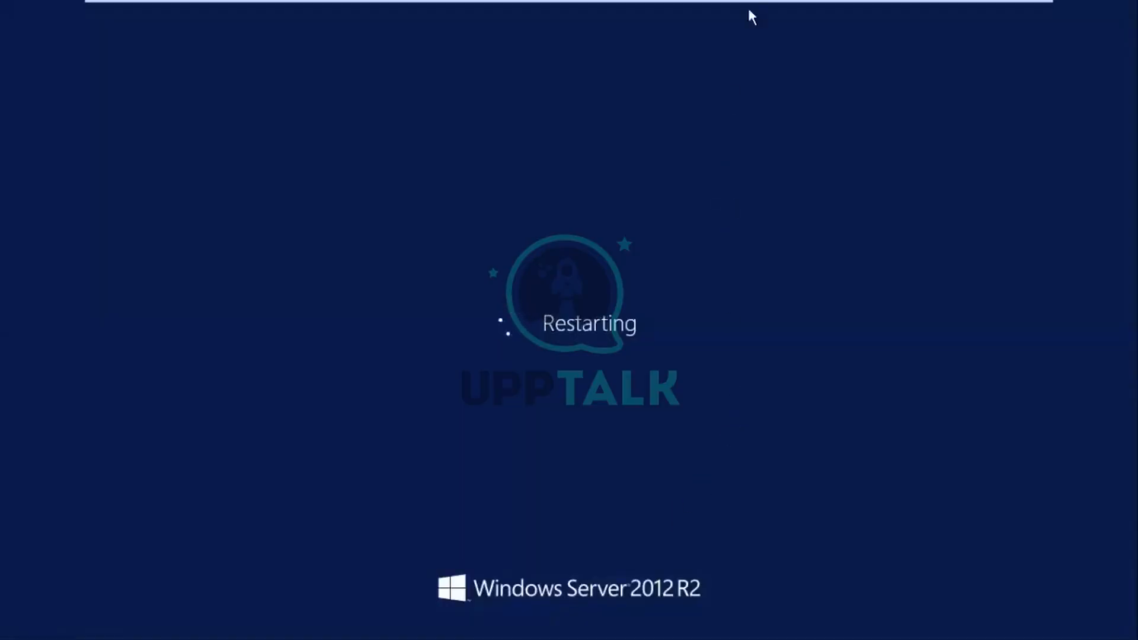
Step: Wait for the Component-CyberArk server to finish restarting to its lock screen
{"action": "mouse_move", "coordinate": [747, 7]}
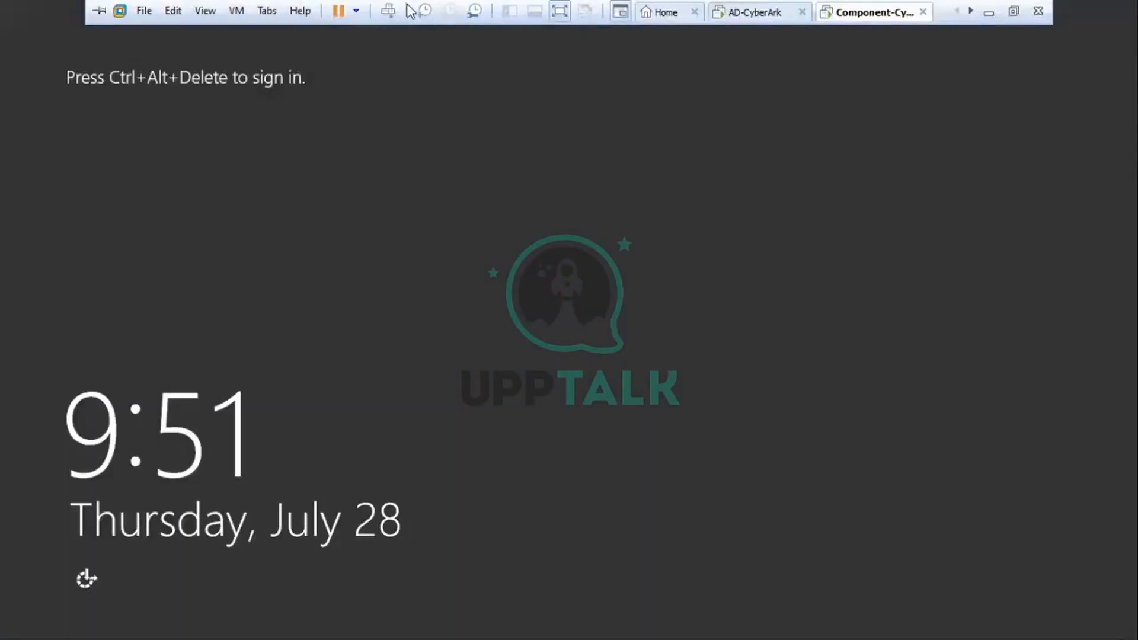
Step: Sign in to the restarted Component-CyberArk server as the Cyberark domain user
{"action": "left_click", "coordinate": [388, 12]}
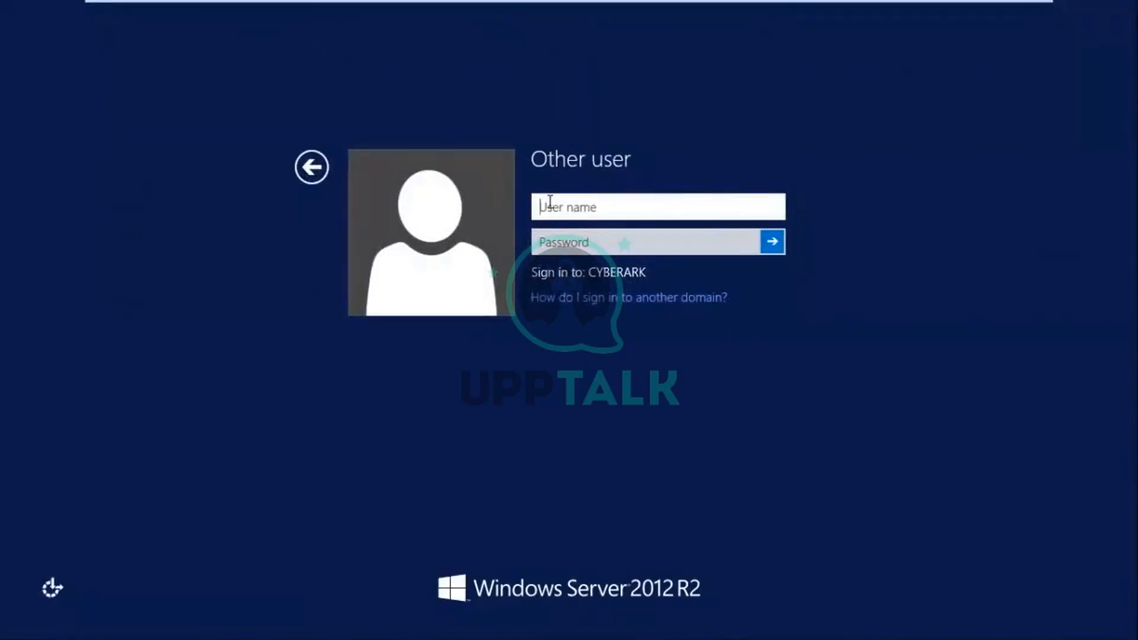
{"action": "type", "text": "d"}
{"action": "key", "text": "BackSpace"}
{"action": "type", "text": "Cyberark\\"}
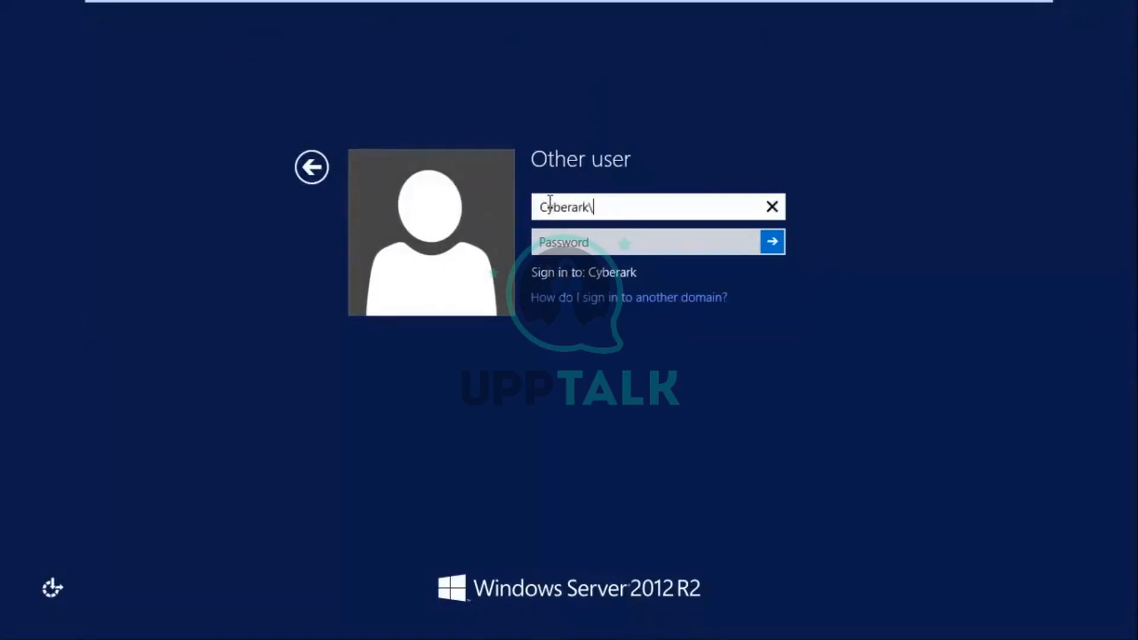
{"action": "type", "text": "DAuser1"}
{"action": "left_click", "coordinate": [550, 233]}
{"action": "type", "text": "****"}
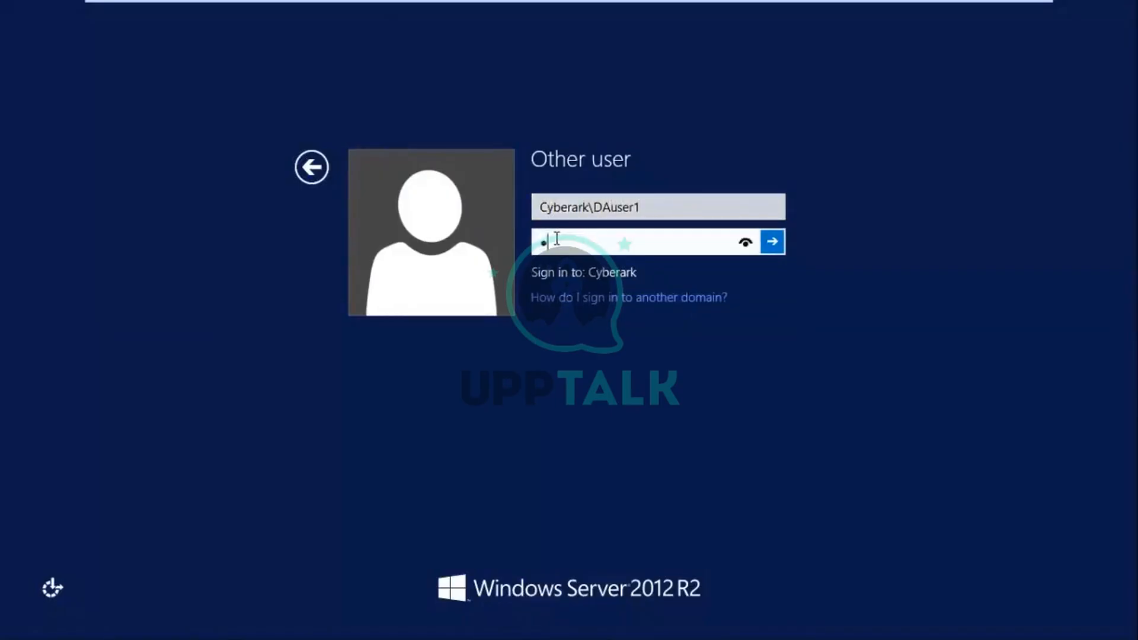
{"action": "type", "text": "*****"}
{"action": "key", "text": "Return"}
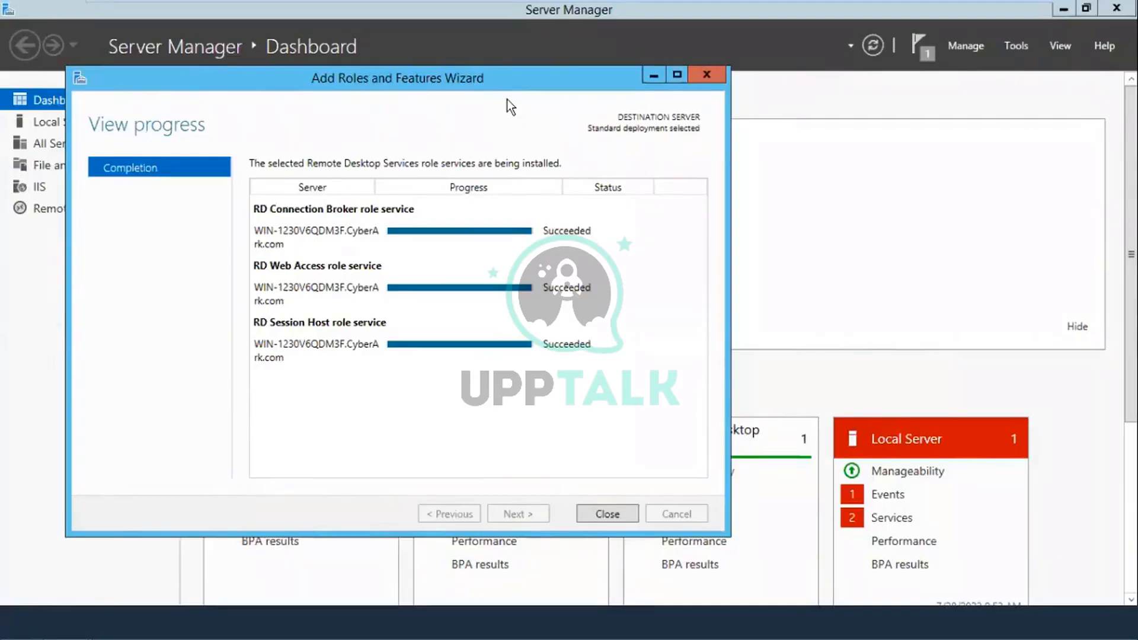
Step: Close the finished Remote Desktop Services role installation wizard once all role services show Succeeded
{"action": "left_click", "coordinate": [601, 514]}
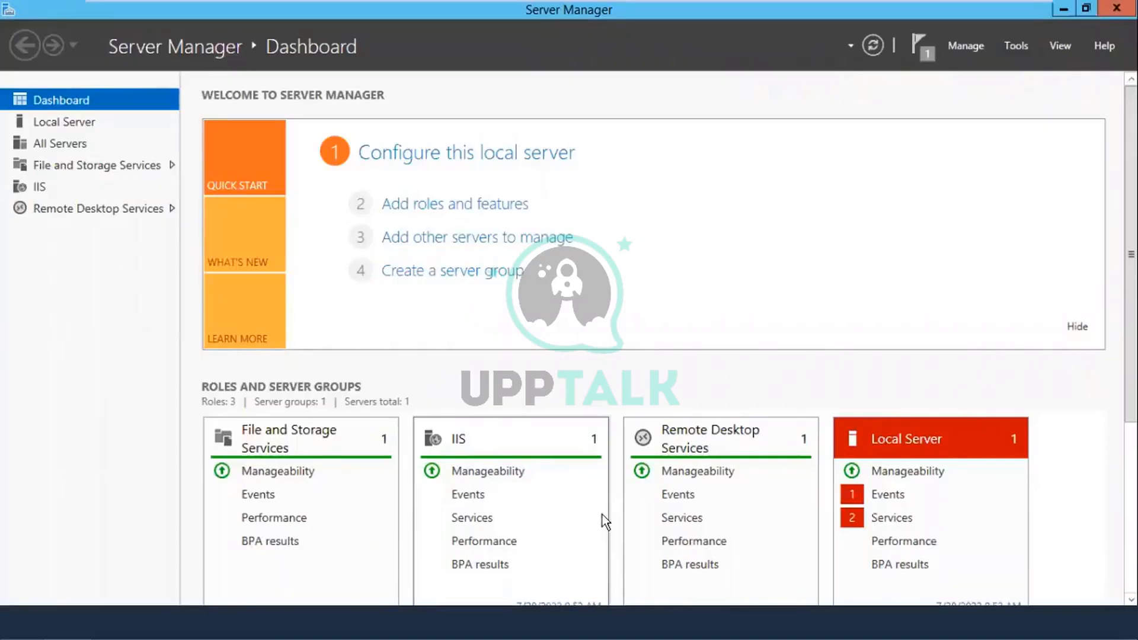
Step: Go to the Remote Desktop Services Collections page, which shows no collections yet
{"action": "left_click", "coordinate": [155, 209]}
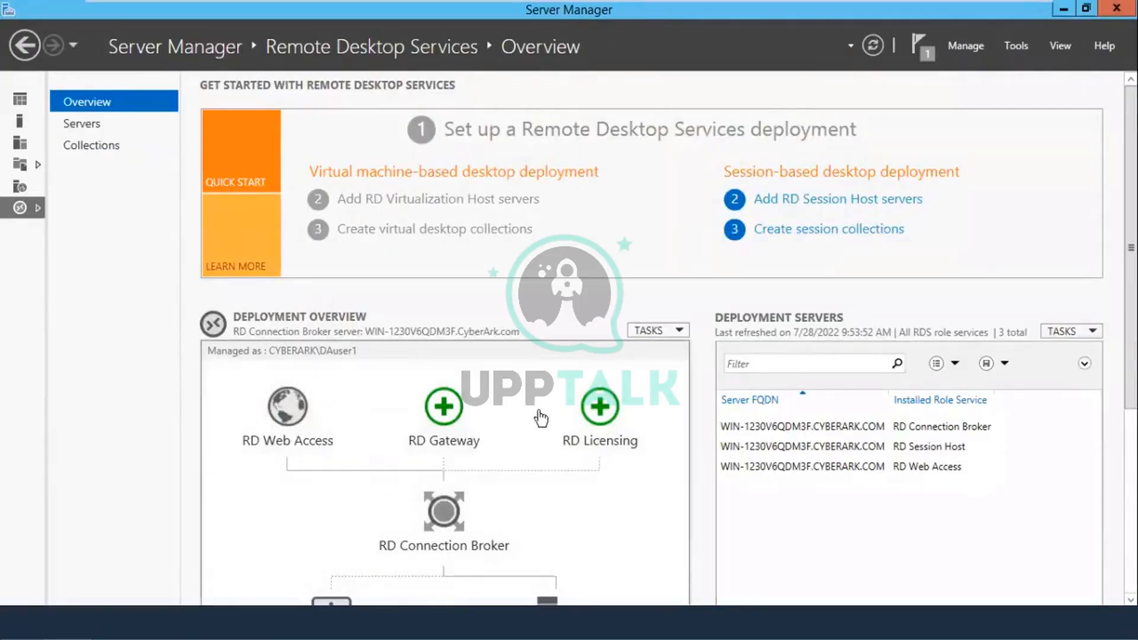
{"action": "left_click", "coordinate": [92, 147]}
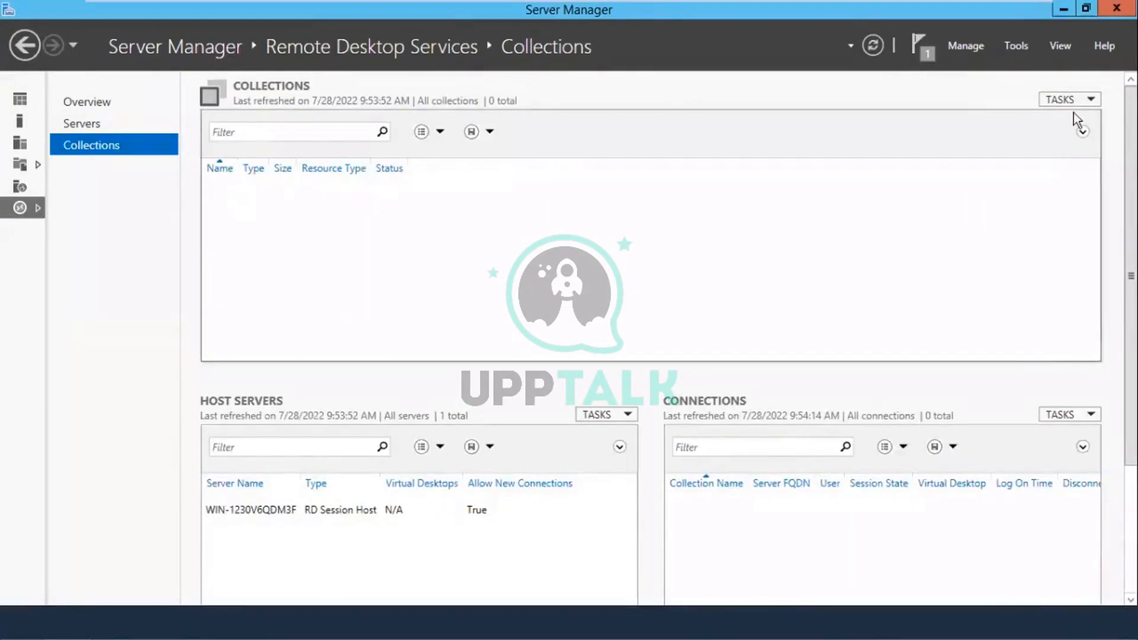
Step: Start a new session collection and name it PSM-C
{"action": "left_click", "coordinate": [1085, 100]}
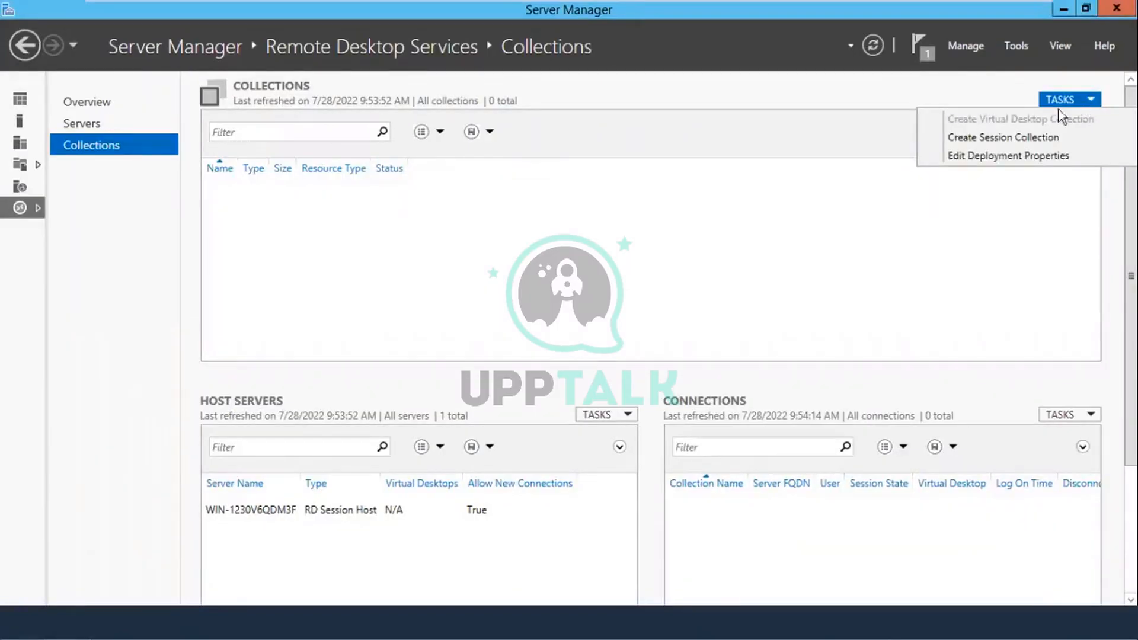
{"action": "left_click", "coordinate": [1035, 138]}
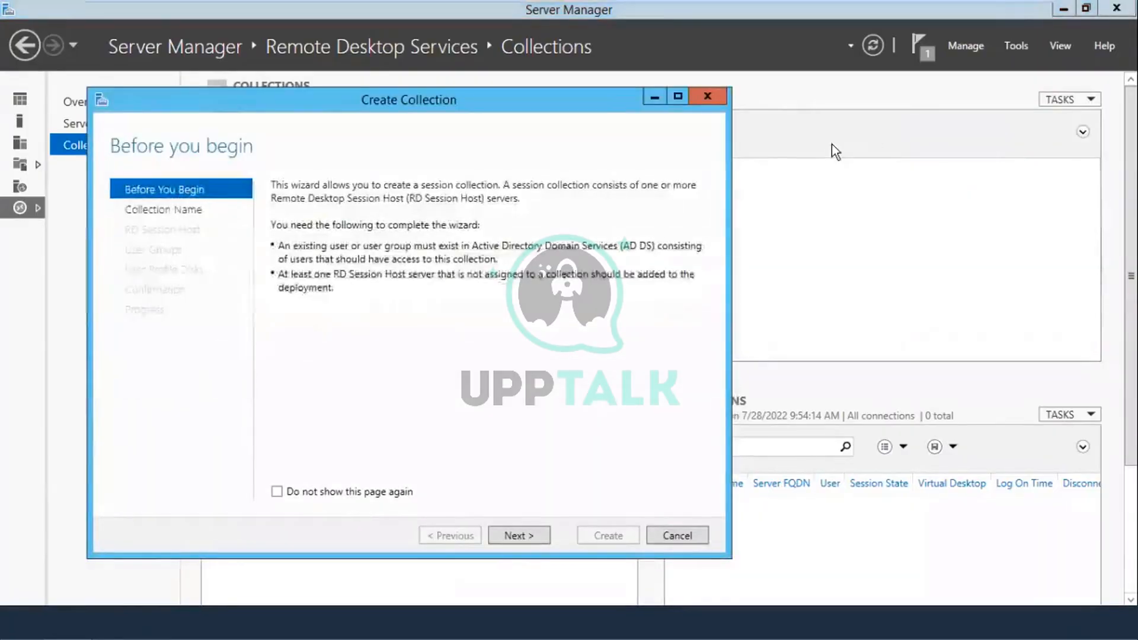
{"action": "left_click", "coordinate": [519, 537]}
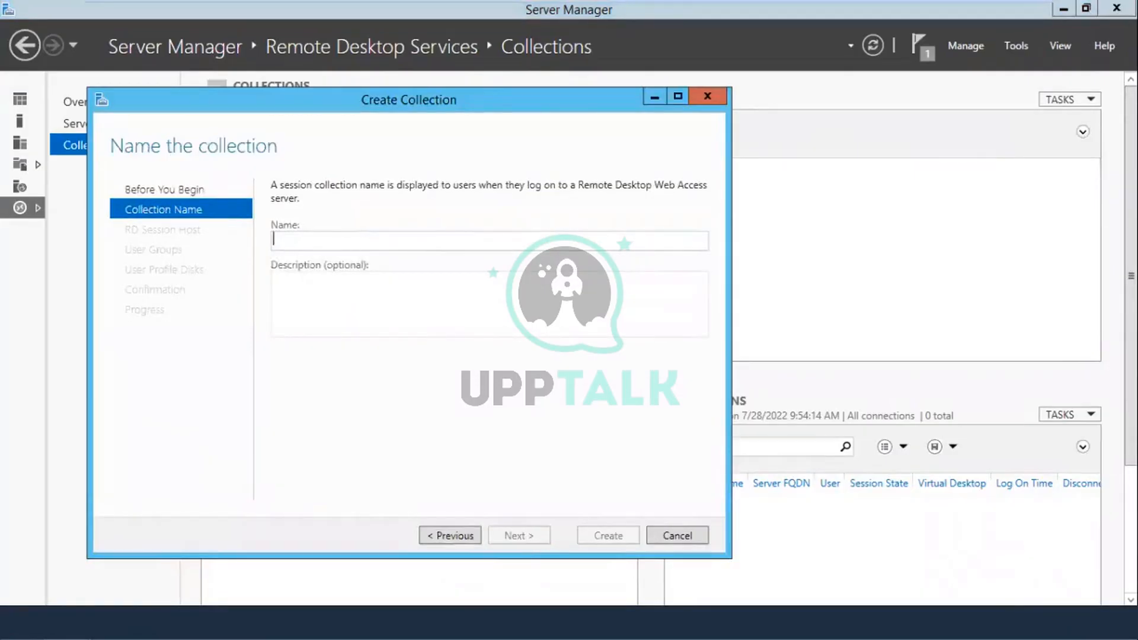
{"action": "type", "text": "PSM"}
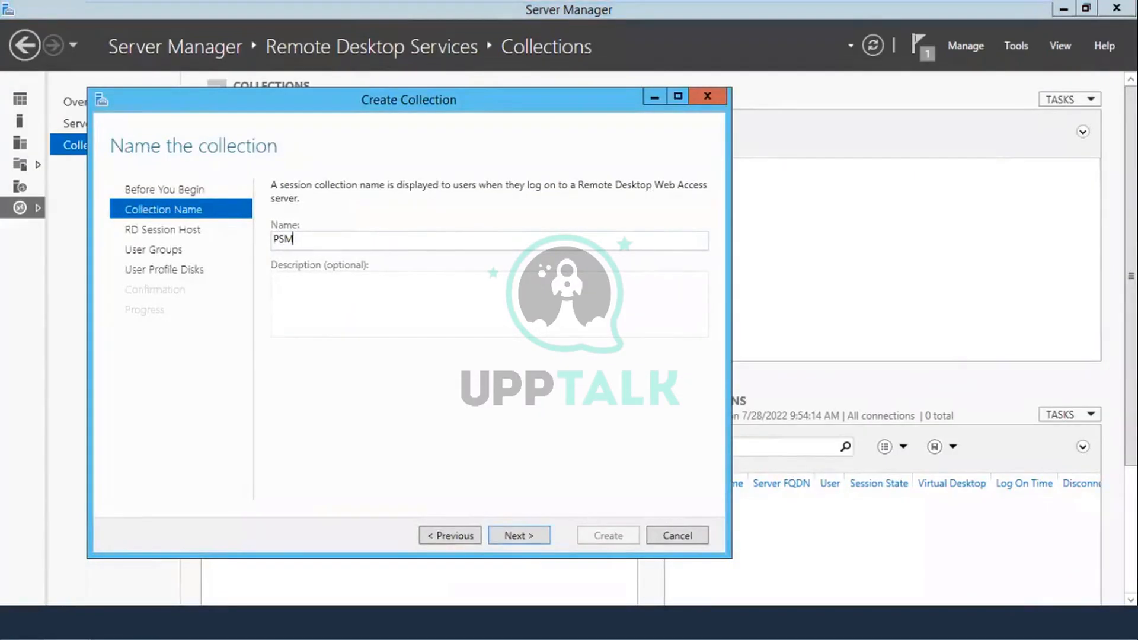
{"action": "type", "text": "-S"}
{"action": "key", "text": "BackSpace"}
{"action": "type", "text": "S"}
{"action": "key", "text": "BackSpace"}
{"action": "type", "text": "C"}
{"action": "left_click", "coordinate": [532, 529]}
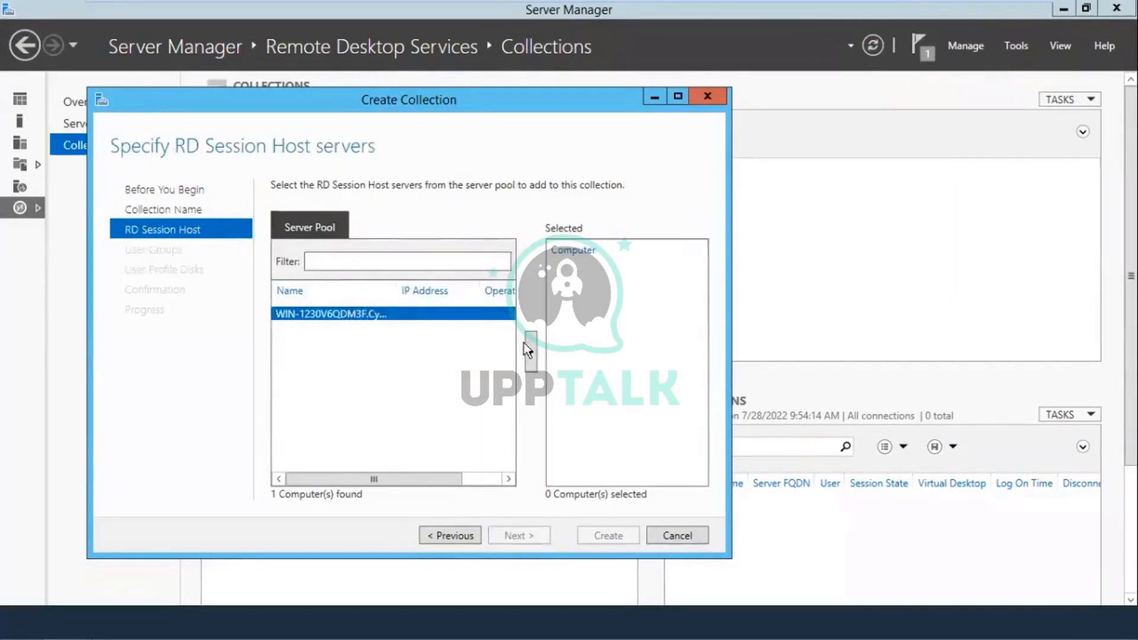
Step: Add host WIN-1230V6QDM3F, keep Domain Users, and disable user profile disks
{"action": "left_click", "coordinate": [530, 350]}
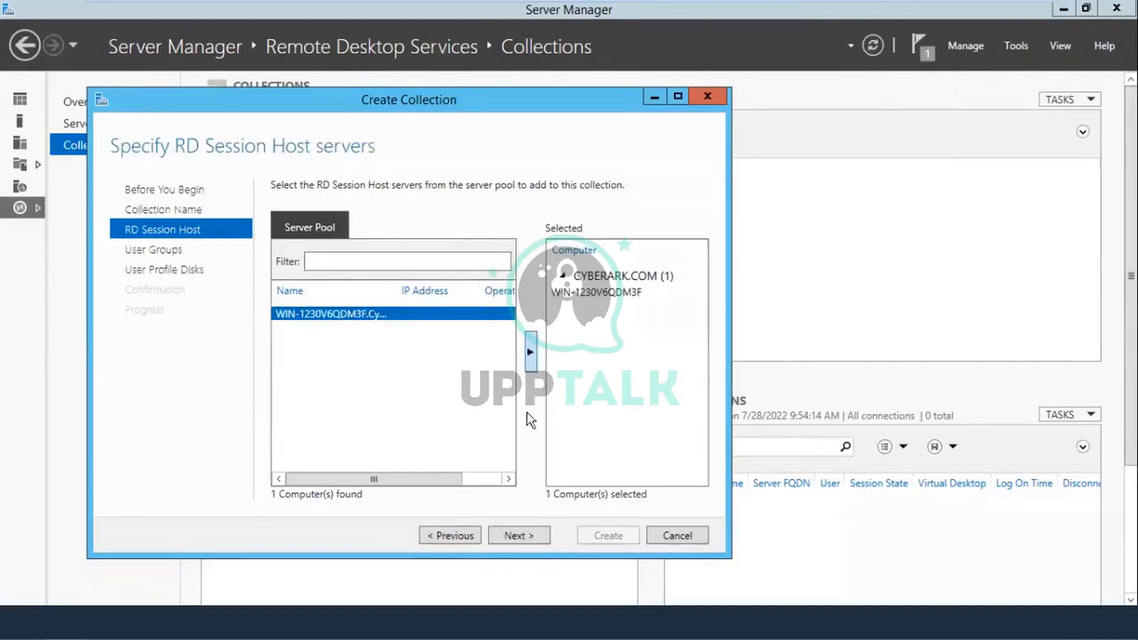
{"action": "left_click", "coordinate": [531, 535]}
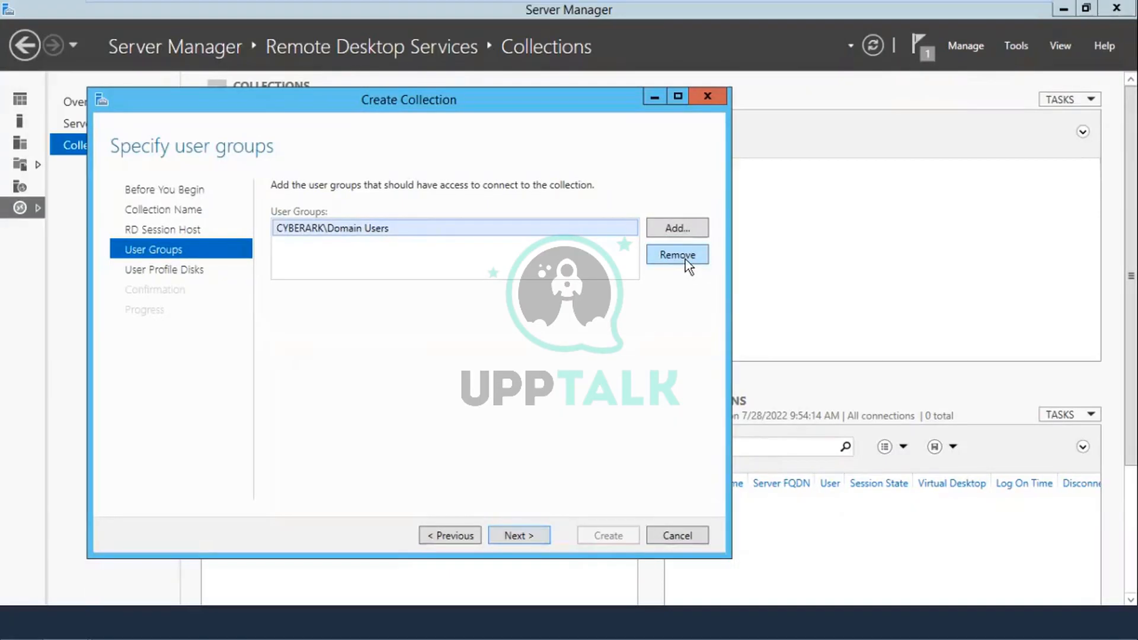
{"action": "left_click", "coordinate": [520, 536]}
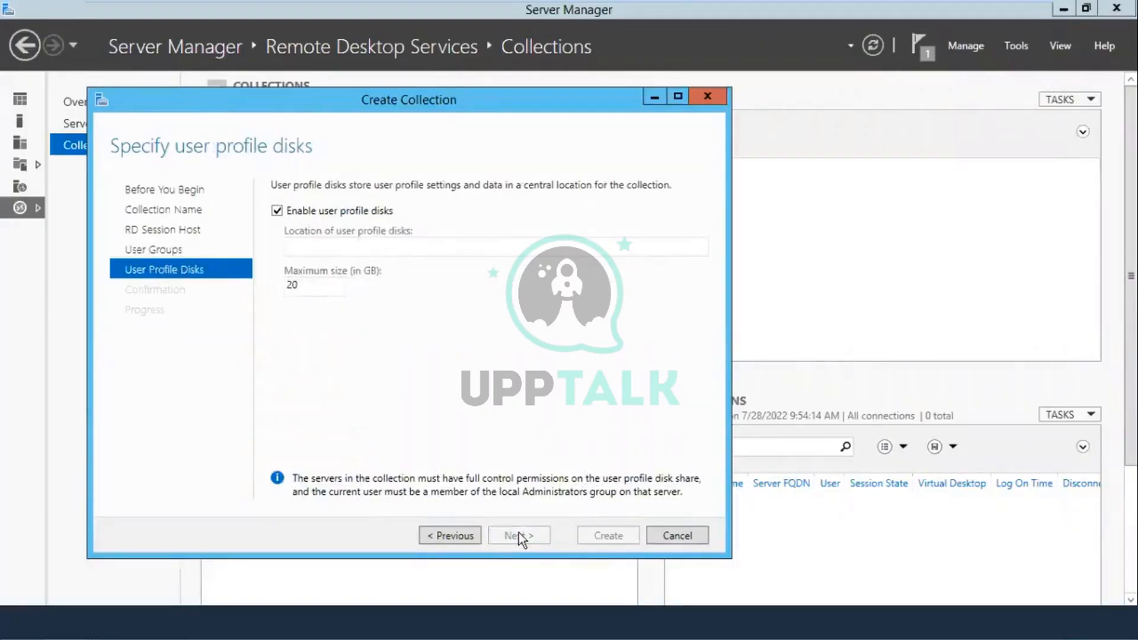
{"action": "left_click", "coordinate": [335, 213]}
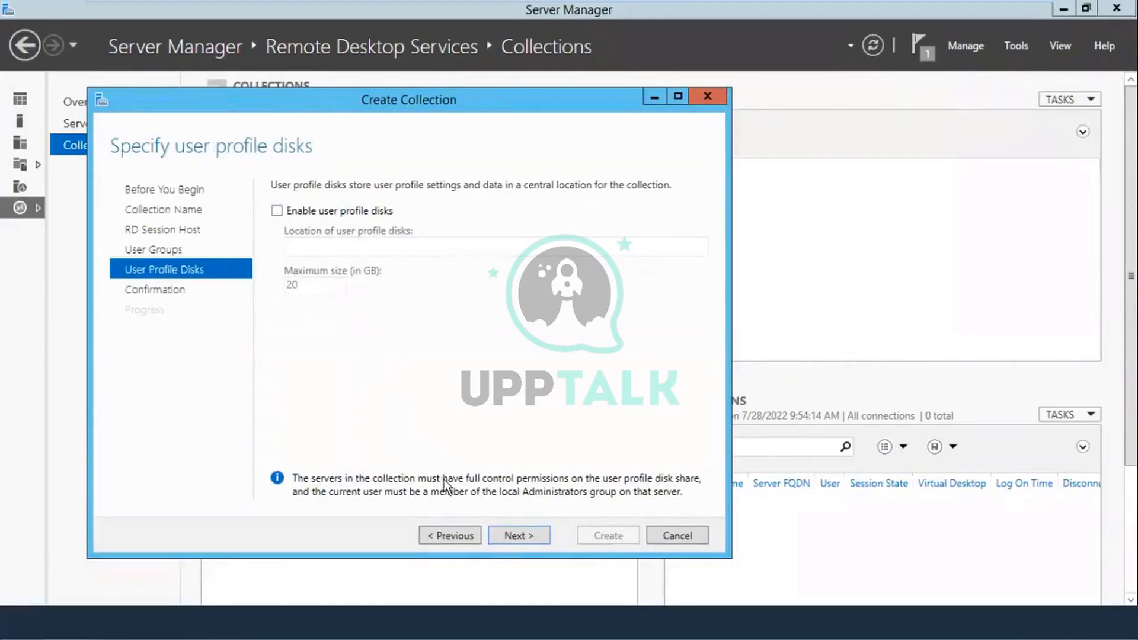
{"action": "left_click", "coordinate": [507, 534]}
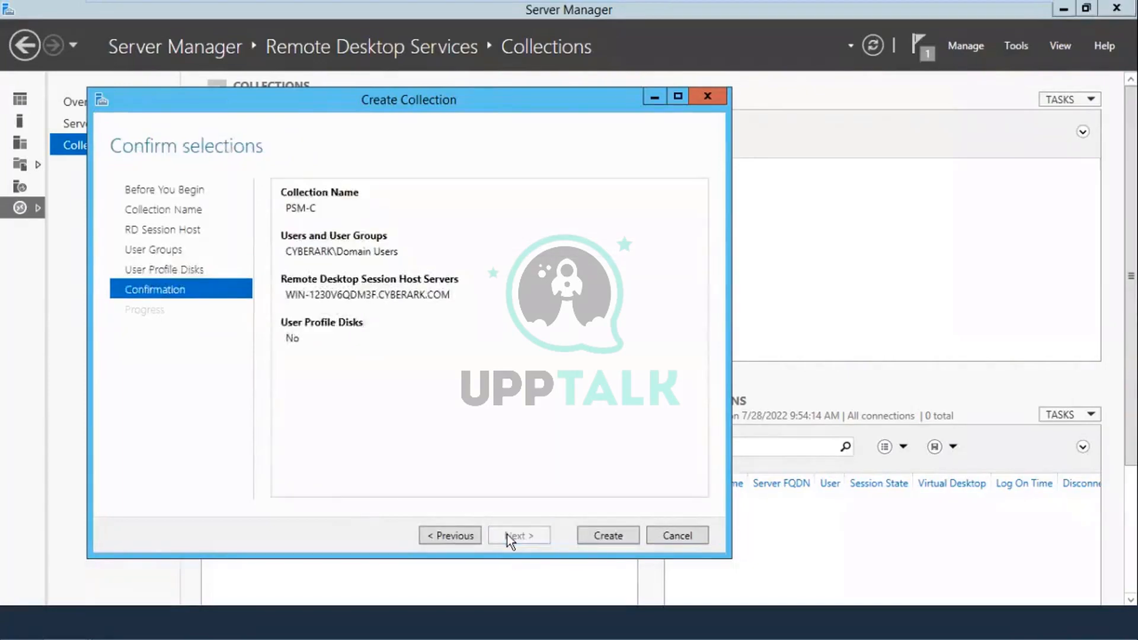
Step: Create the PSM-C collection and close the wizard after it succeeds
{"action": "left_click", "coordinate": [608, 535]}
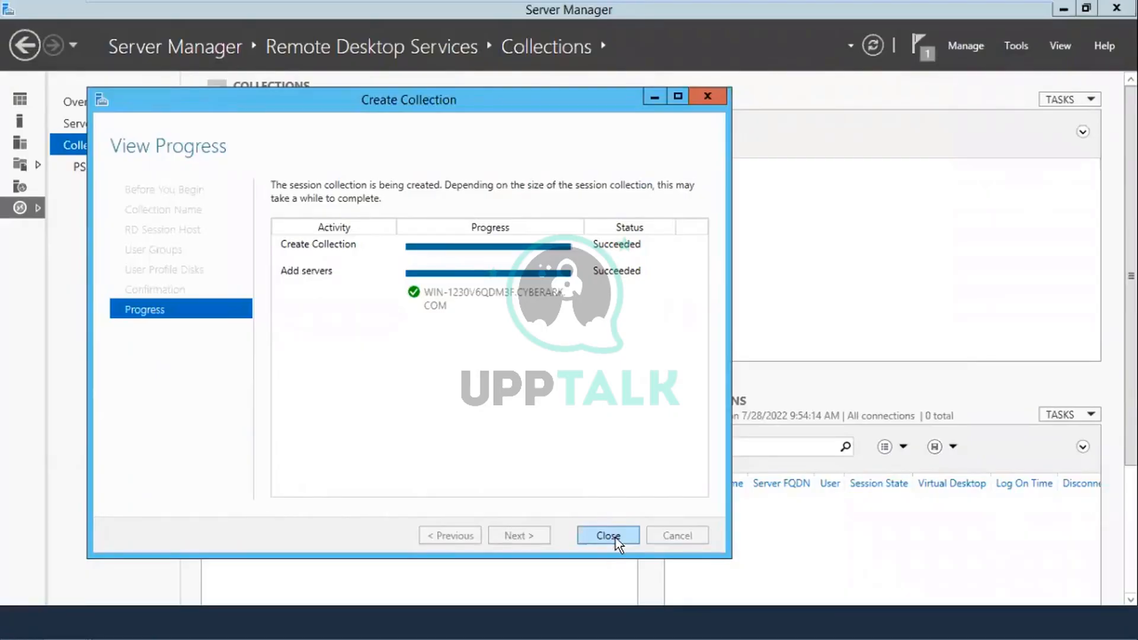
{"action": "left_click", "coordinate": [615, 538]}
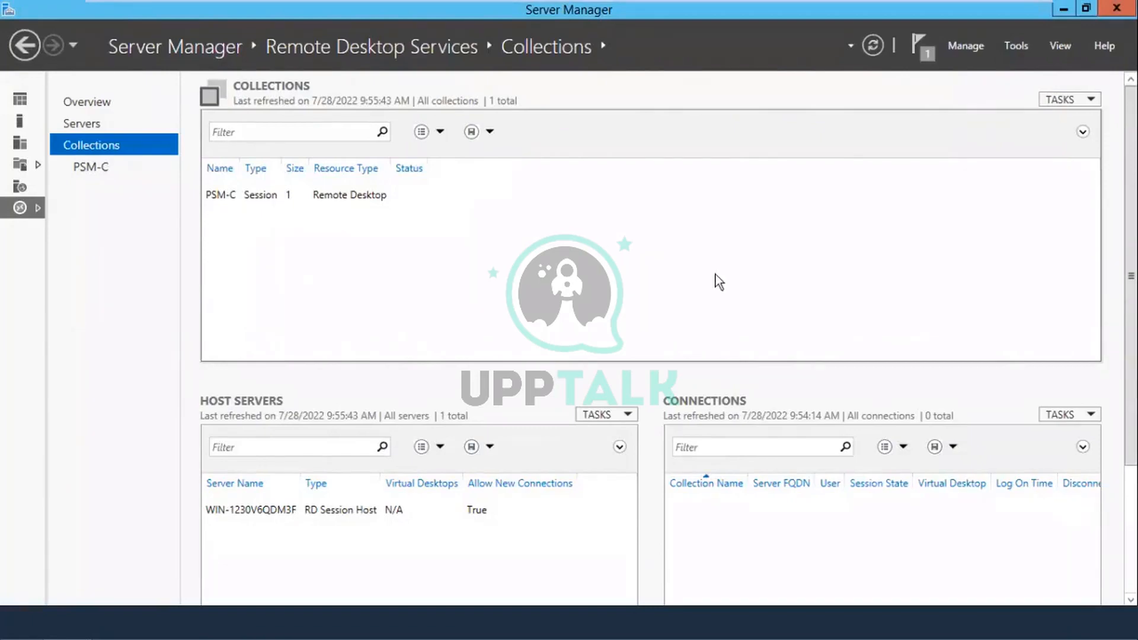
Step: In PSM-C's Security properties, uncheck Network Level Authentication and apply the change
{"action": "left_click", "coordinate": [289, 198]}
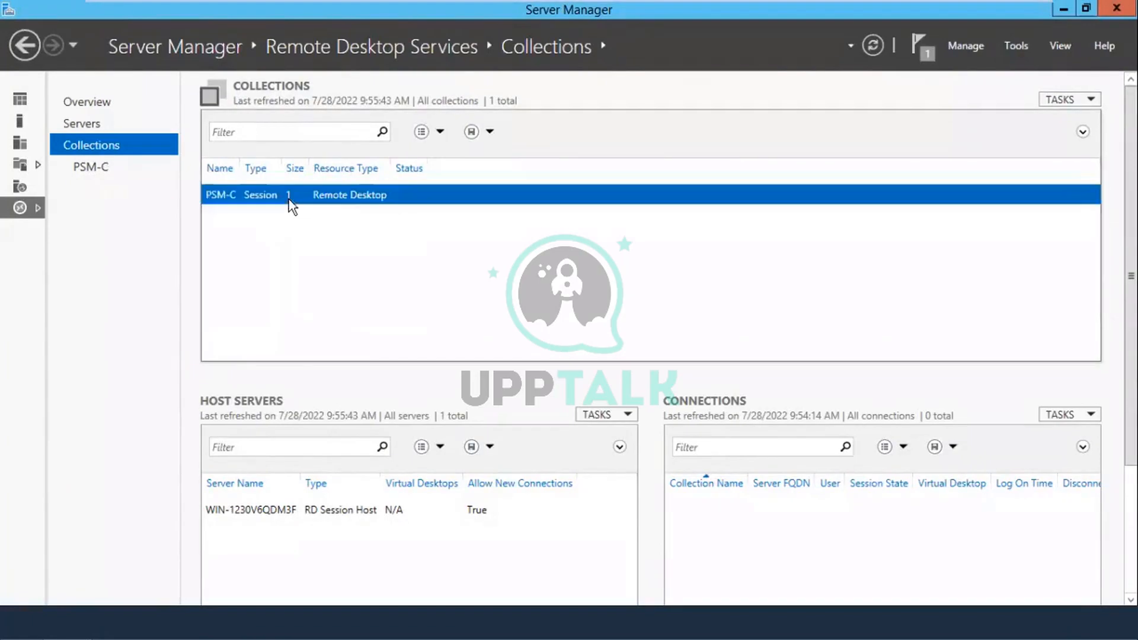
{"action": "left_click", "coordinate": [99, 168]}
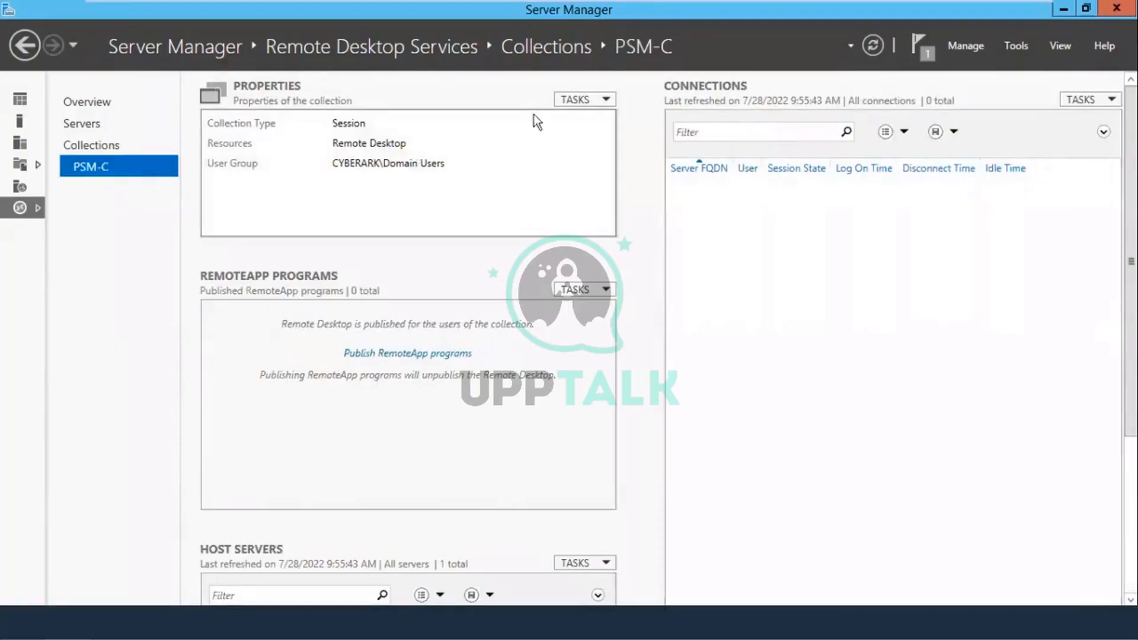
{"action": "left_click", "coordinate": [605, 101]}
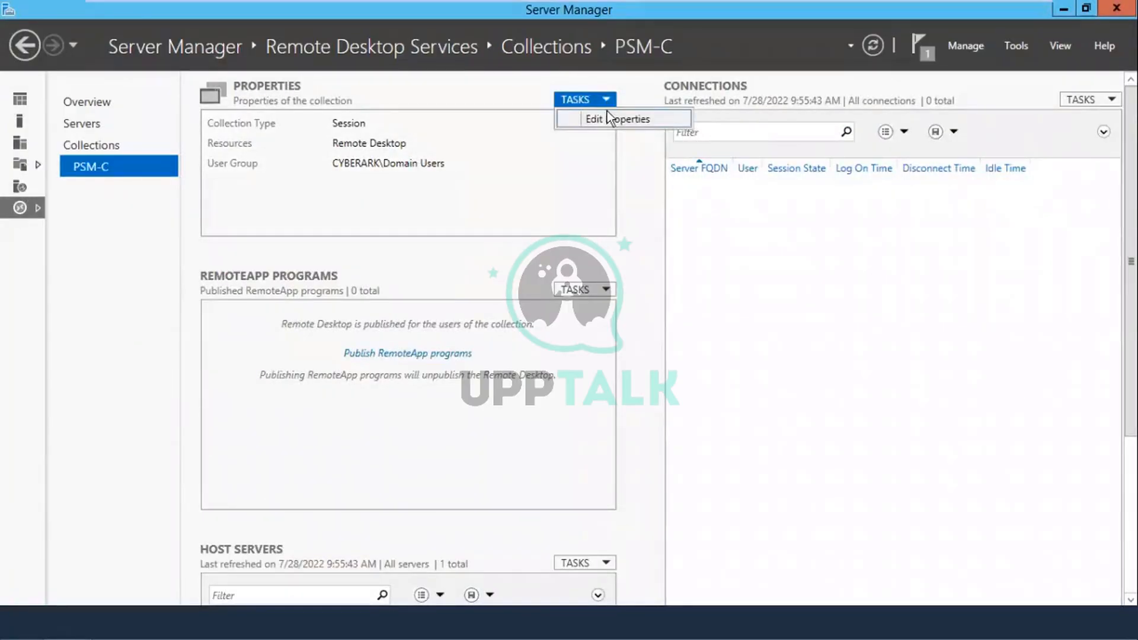
{"action": "left_click", "coordinate": [607, 113]}
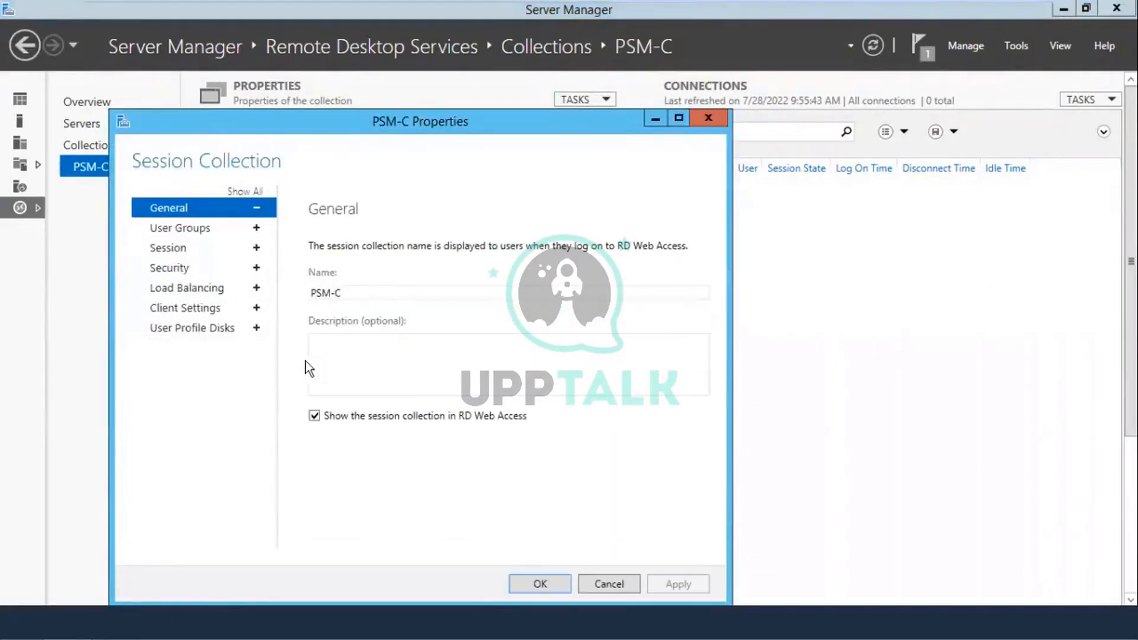
{"action": "left_click", "coordinate": [198, 271]}
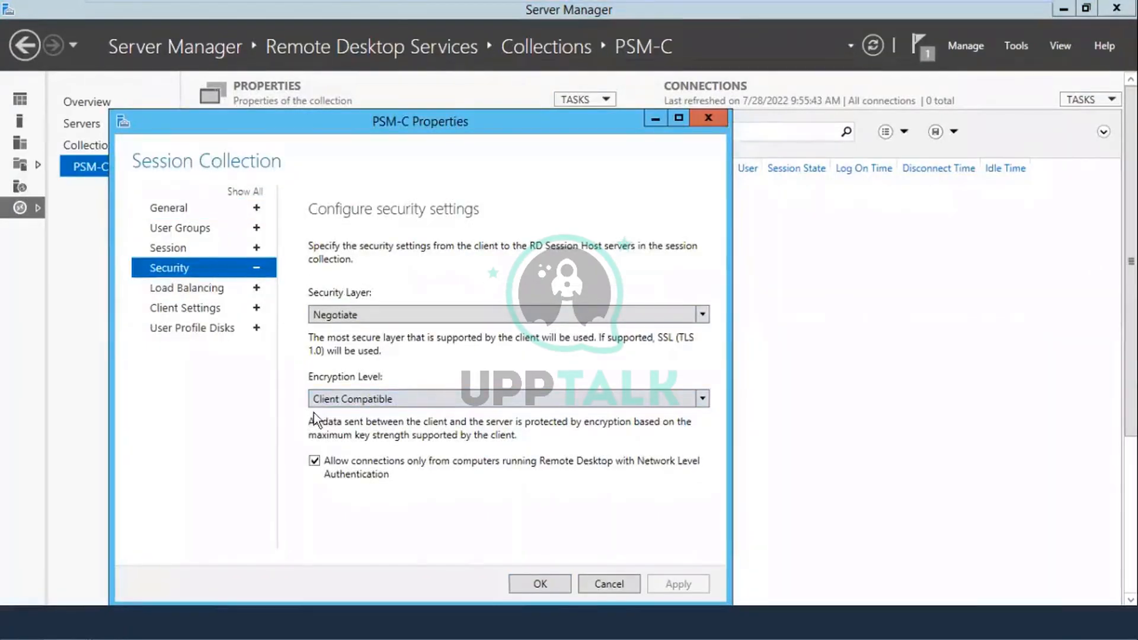
{"action": "left_click", "coordinate": [316, 463]}
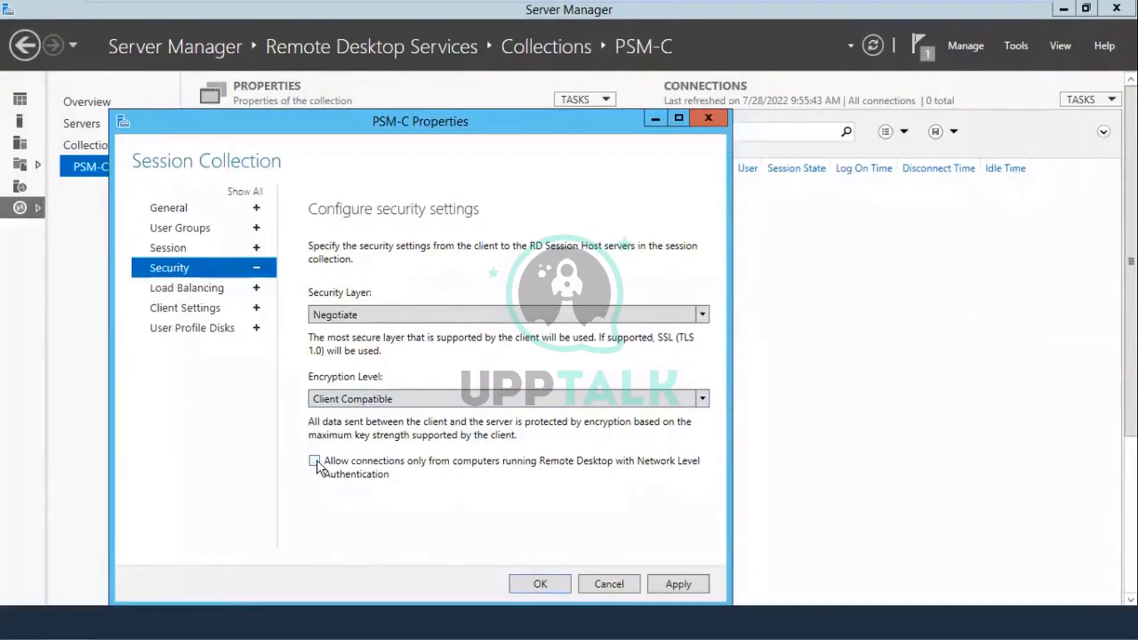
{"action": "left_click", "coordinate": [663, 590]}
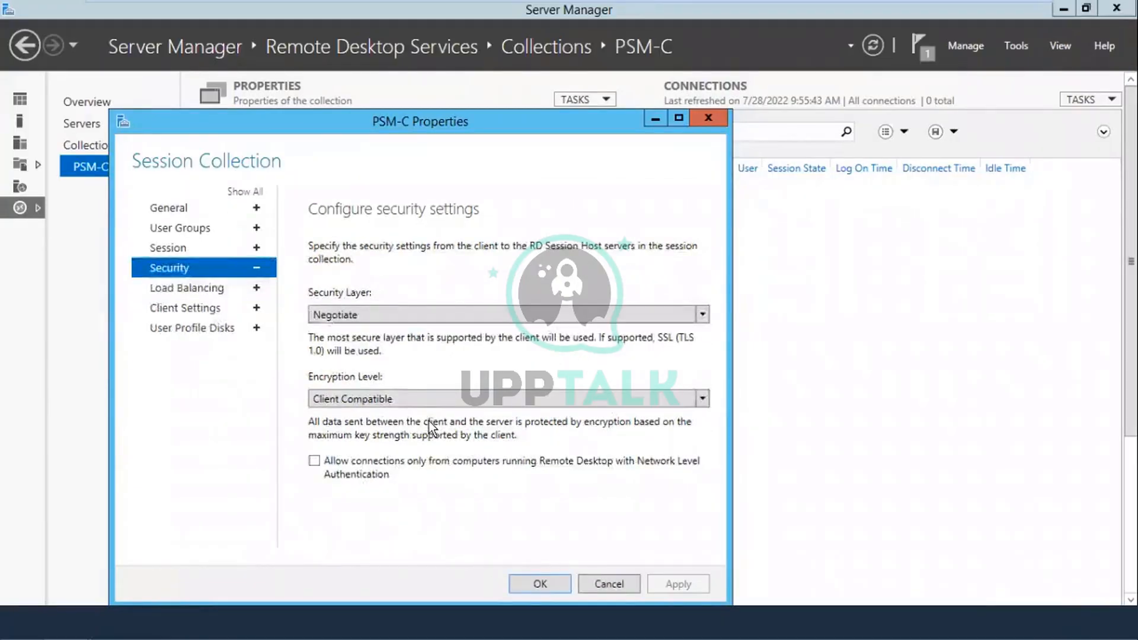
{"action": "left_click", "coordinate": [540, 585]}
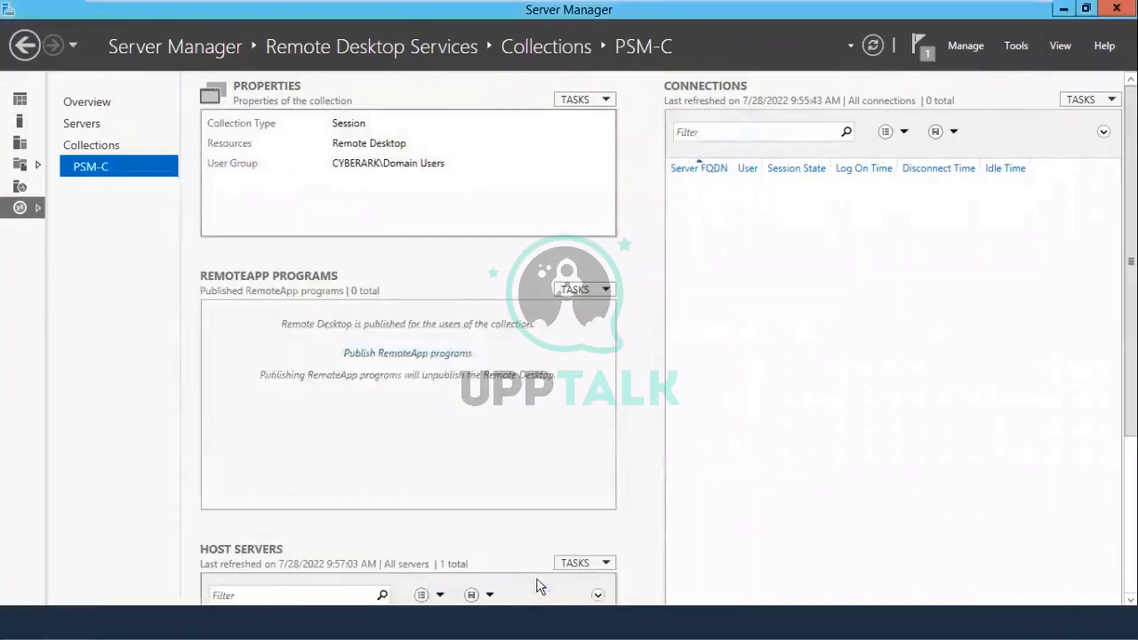